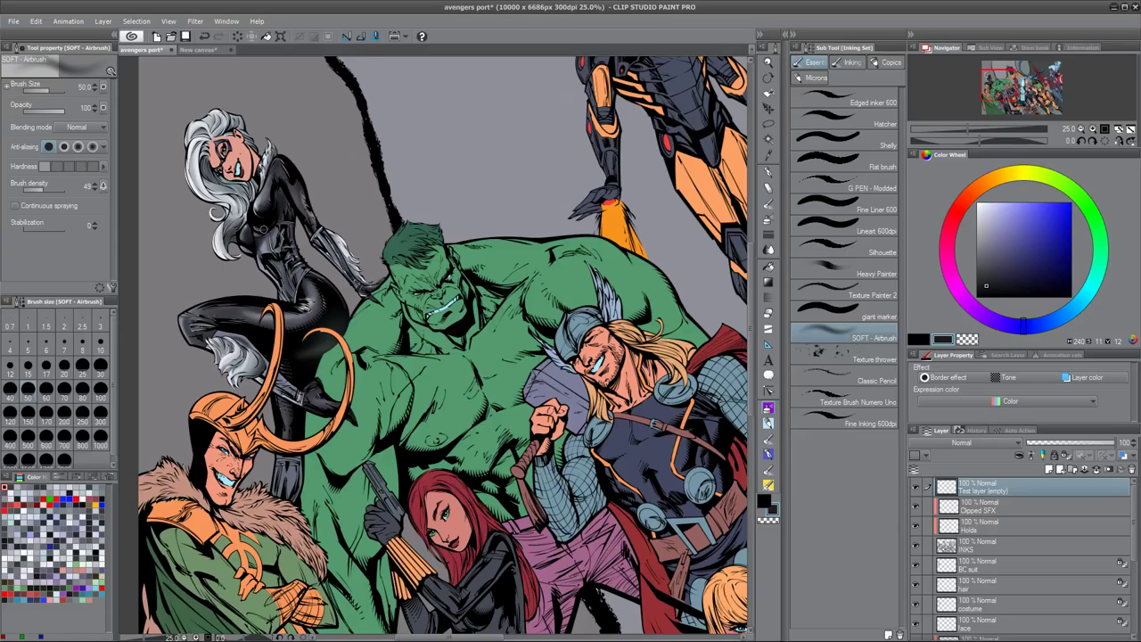
- Enlarge the soft airbrush to size 2000, try broad dark strokes over Hulk and the background above him, and undo them
key("bracketright")
key("bracketright")
key("bracketright")
key("bracketright")
key("bracketright")
key("bracketright")
key("bracketright")
key("bracketright")
key("bracketright")
key("bracketright")
key("bracketright")
key("bracketright")
key("bracketright")
key("bracketright")
key("bracketright")
key("bracketright")
key("bracketright")
key("bracketright")
key("bracketright")
key("bracketright")
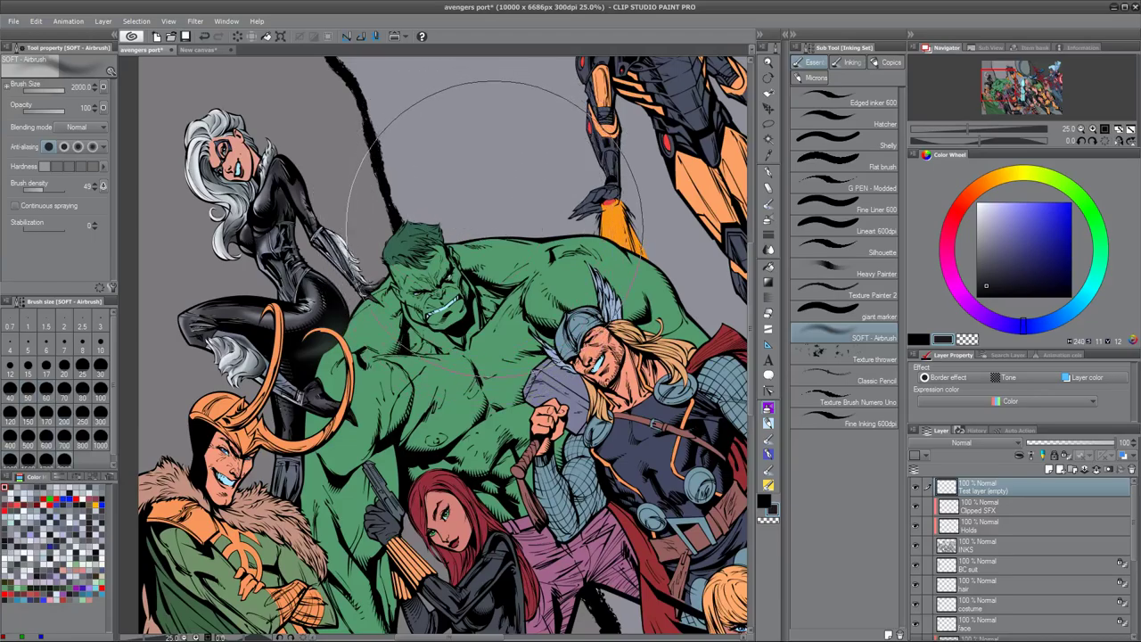
mouse_move(503, 220)
left_mouse_down()
mouse_move(509, 211)
mouse_move(526, 249)
mouse_move(521, 307)
mouse_move(546, 330)
left_mouse_up()
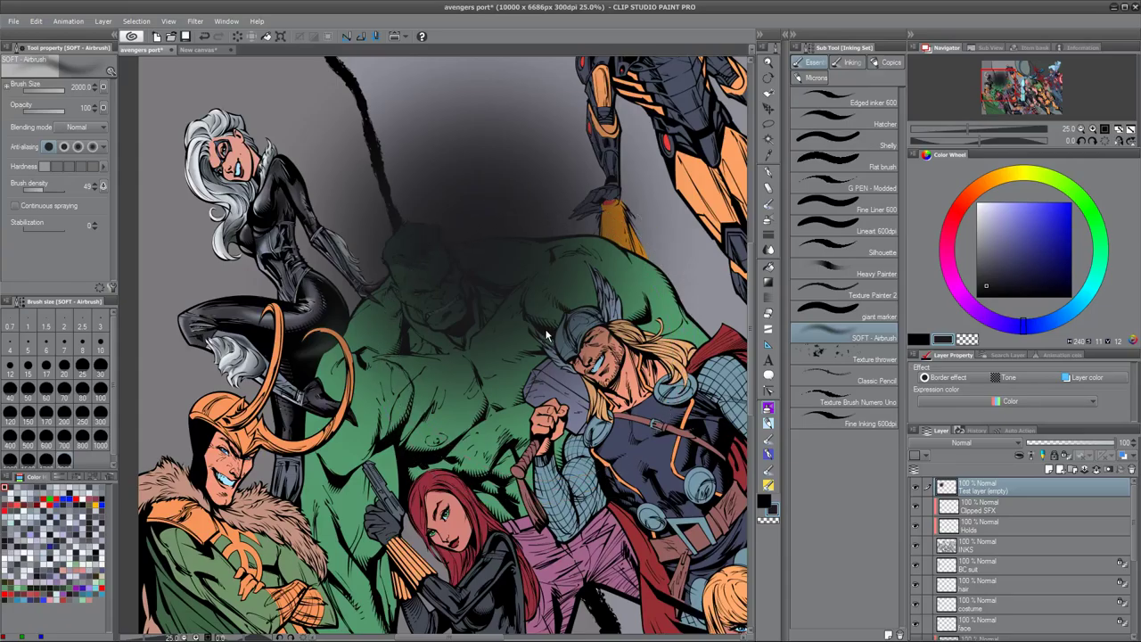
key("ctrl+z")
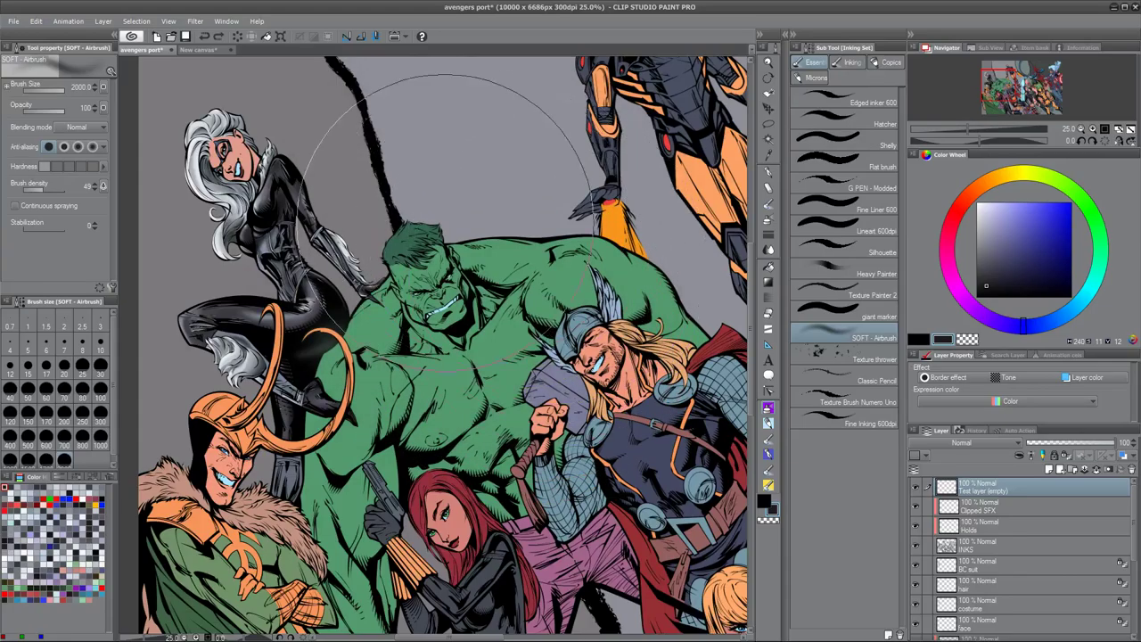
left_click_drag(516, 209, 535, 307)
key("ctrl+z")
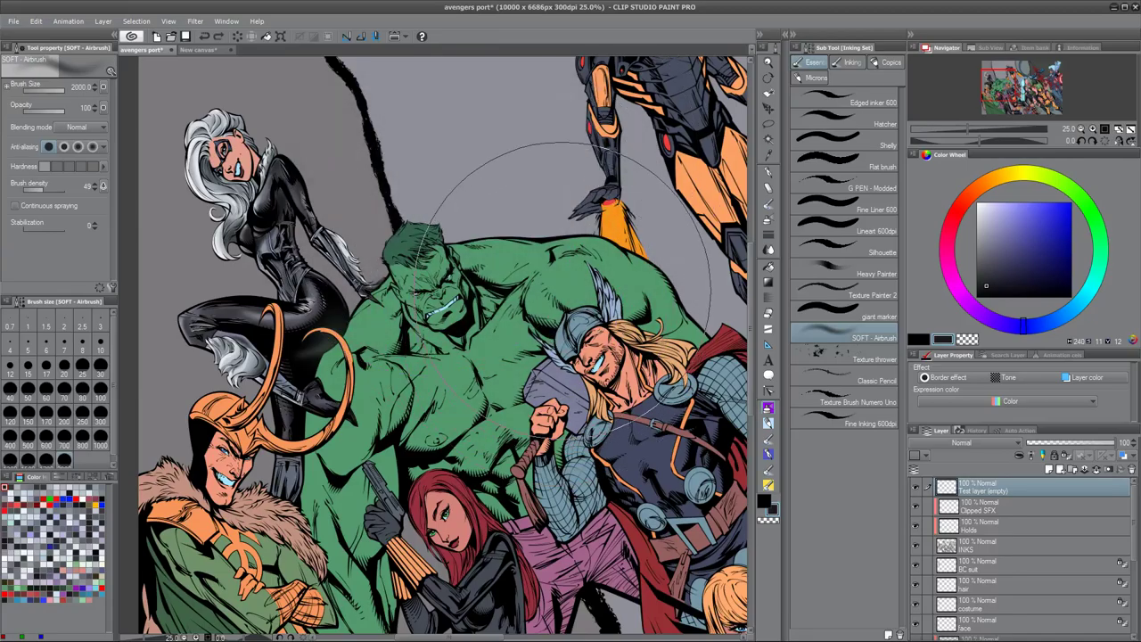
- Reduce the soft airbrush size, try another dark stroke above Hulk, and undo it, keeping SOFT - Airbrush as the active brush
key("bracketleft")
key("bracketleft")
key("bracketleft")
key("bracketleft")
key("bracketleft")
key("bracketleft")
key("bracketleft")
key("bracketleft")
key("bracketleft")
key("bracketleft")
key("bracketleft")
key("bracketleft")
key("bracketleft")
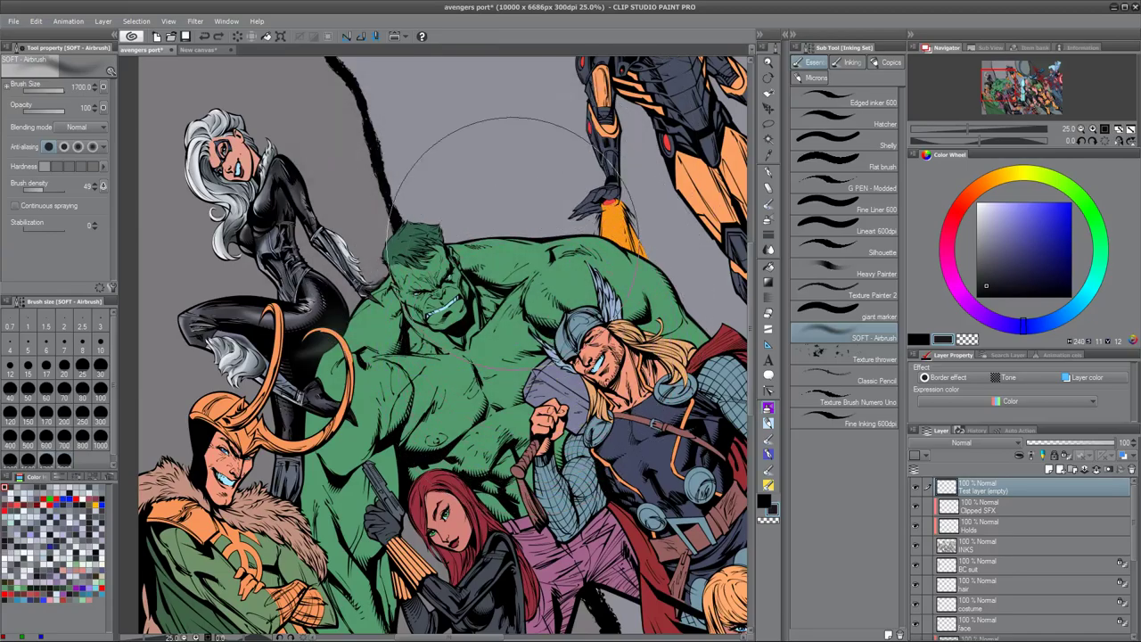
key("bracketleft")
key("bracketleft")
key("bracketleft")
key("bracketleft")
mouse_move(500, 168)
left_mouse_down()
mouse_move(476, 193)
mouse_move(490, 226)
left_mouse_up()
key("ctrl+z")
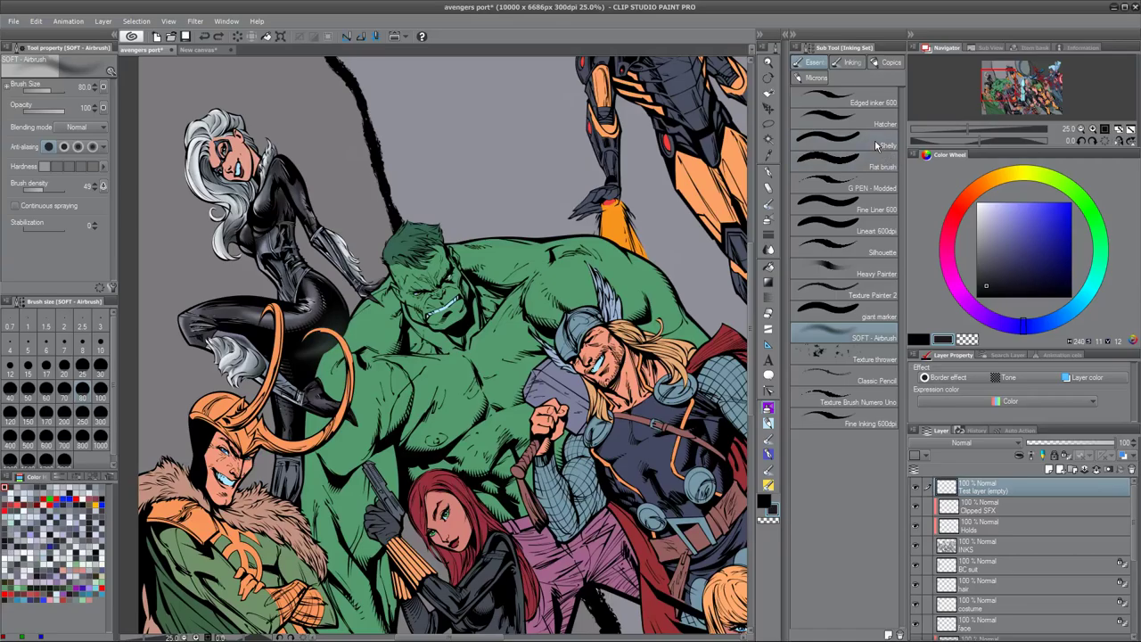
left_click(878, 144)
left_click(882, 339)
- Review the Tools, Colors and Detail notes in the New canvas document and return to the avengers port artwork
left_click(204, 51)
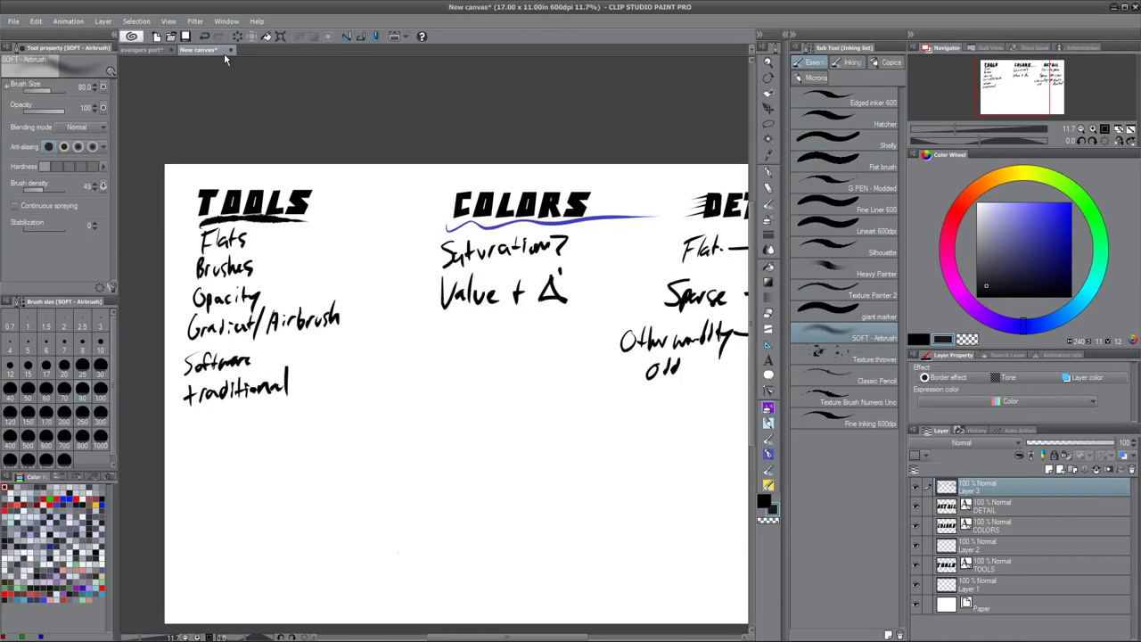
mouse_move(468, 474)
left_mouse_down()
mouse_move(356, 478)
mouse_move(431, 466)
mouse_move(471, 483)
mouse_move(455, 486)
left_mouse_up()
left_click_drag(534, 421, 563, 428)
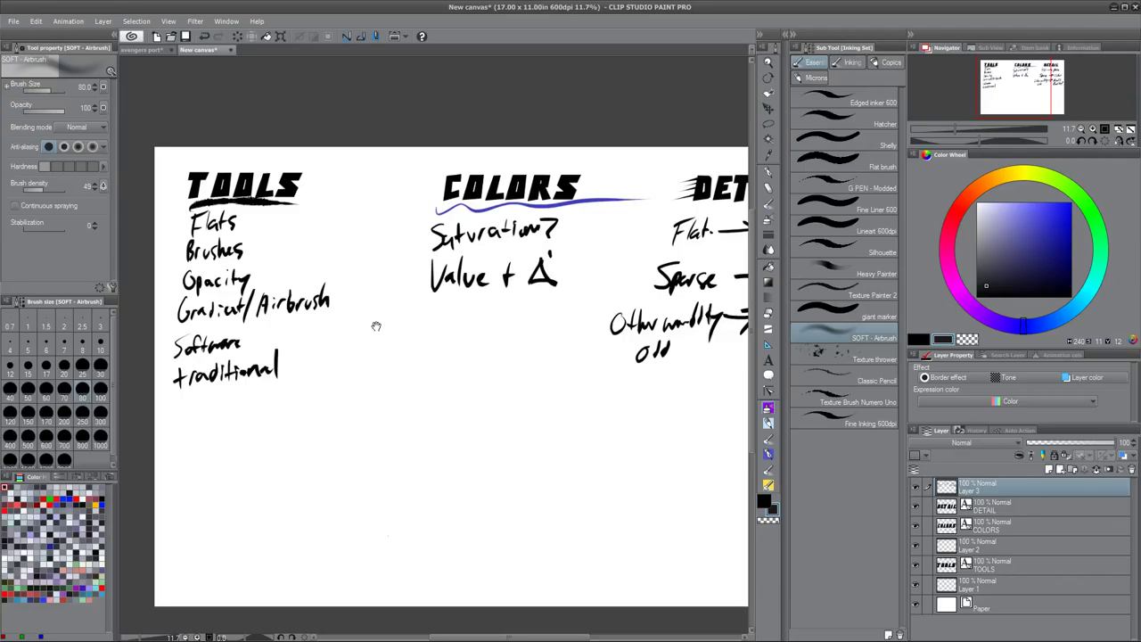
left_click(148, 50)
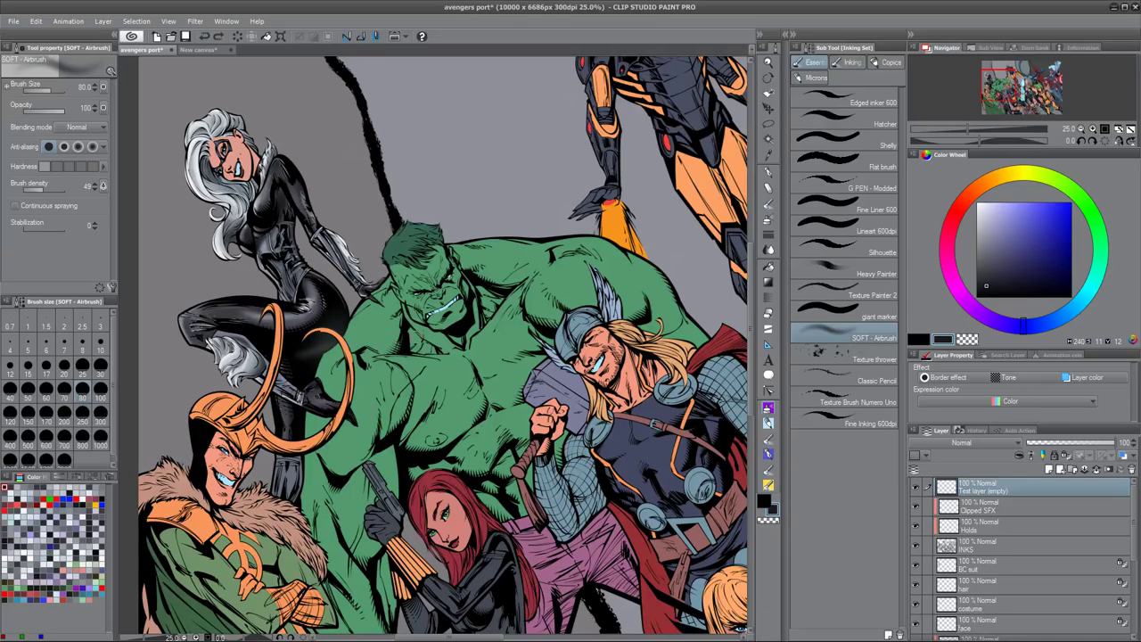
- Set the airbrush size to 150, try dark scribbles on the grey background beside Iron Man, and undo them
left_click_drag(479, 352, 320, 367)
scroll(389, 437, "down", 2)
scroll(389, 437, "down", 2)
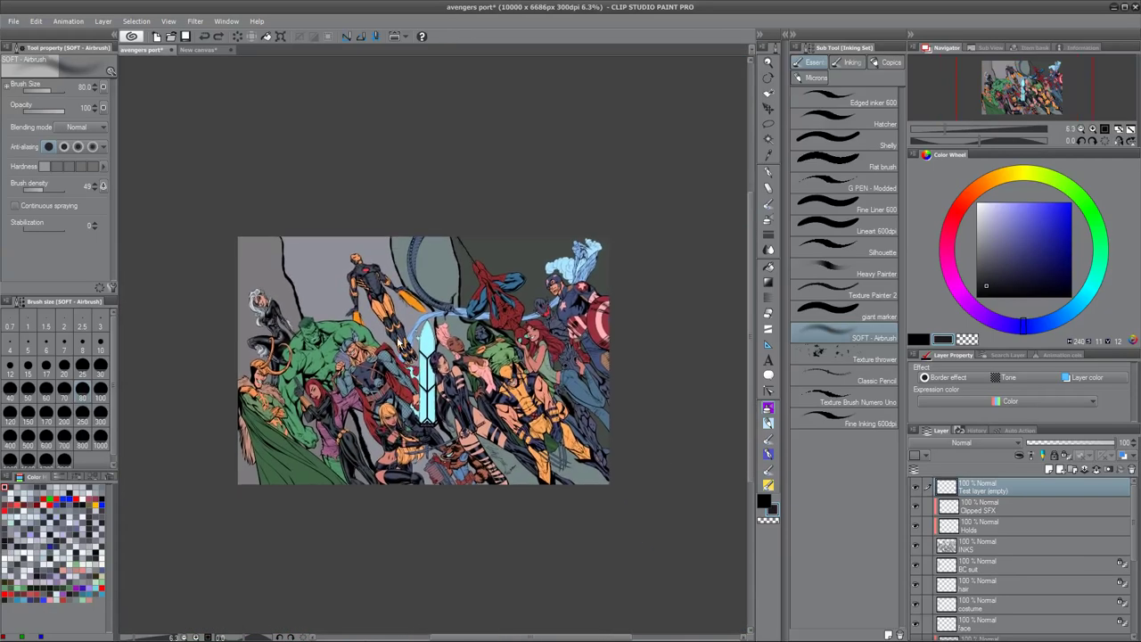
scroll(400, 342, "up", 2)
left_click_drag(398, 339, 435, 313)
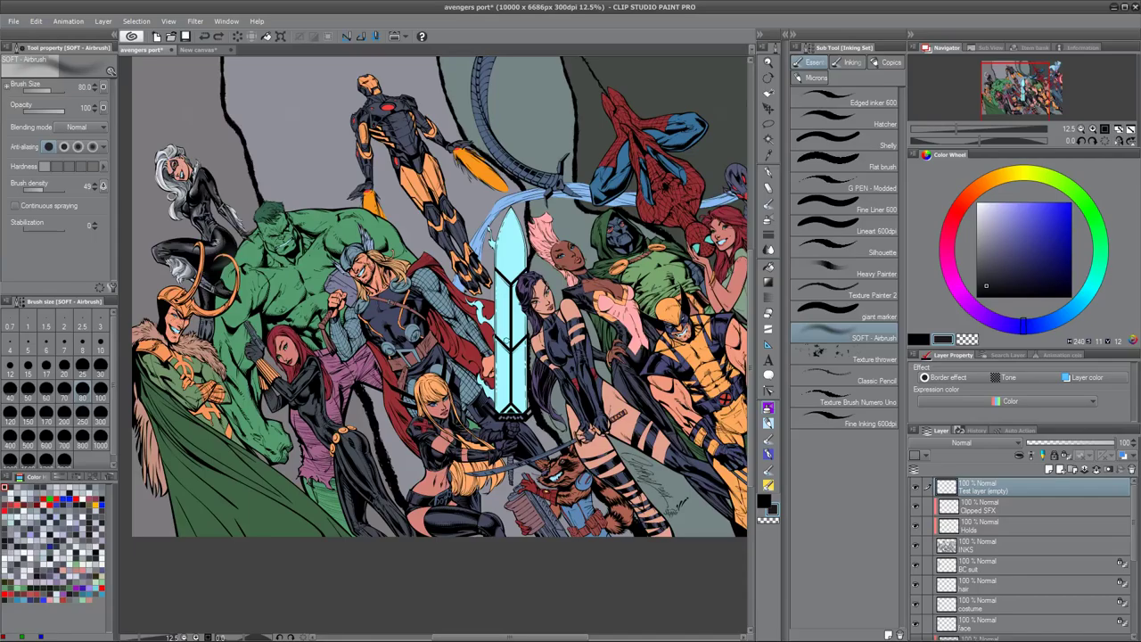
left_click_drag(434, 252, 444, 373)
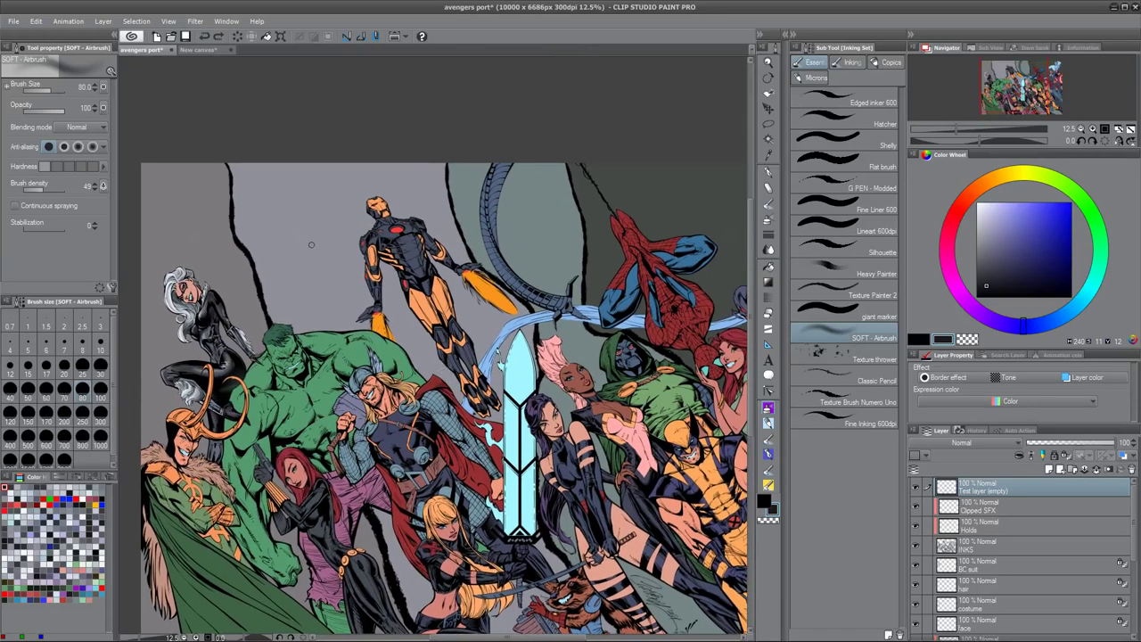
key("bracketright")
key("bracketright")
left_click_drag(298, 241, 291, 304)
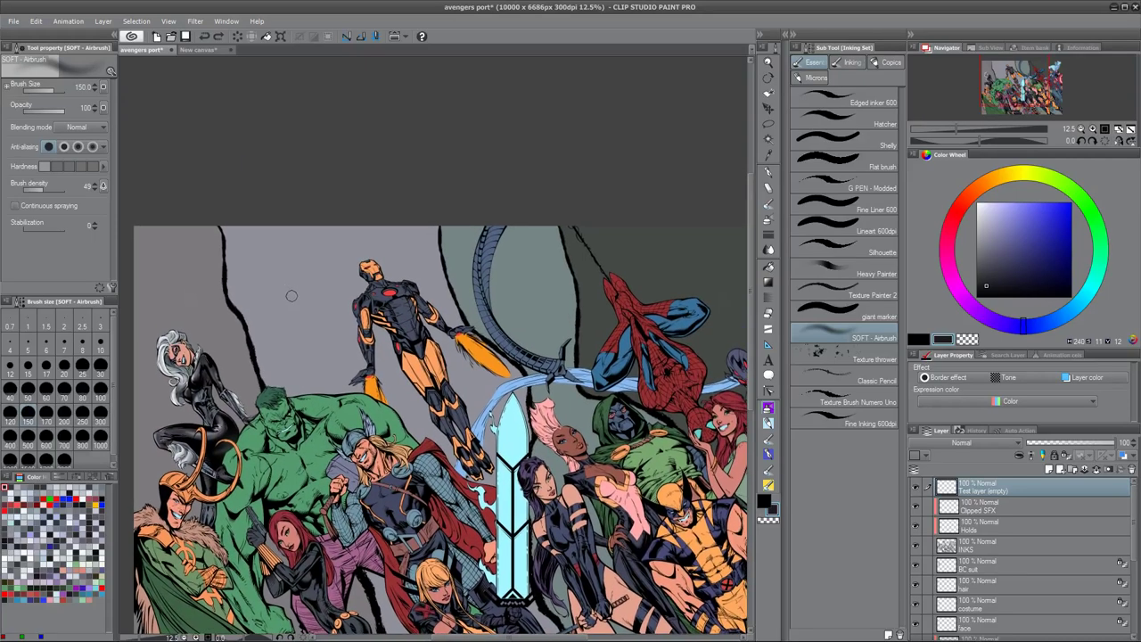
left_click_drag(279, 285, 303, 294)
key("ctrl+z")
mouse_move(268, 271)
left_mouse_down()
mouse_move(272, 290)
mouse_move(304, 295)
left_mouse_up()
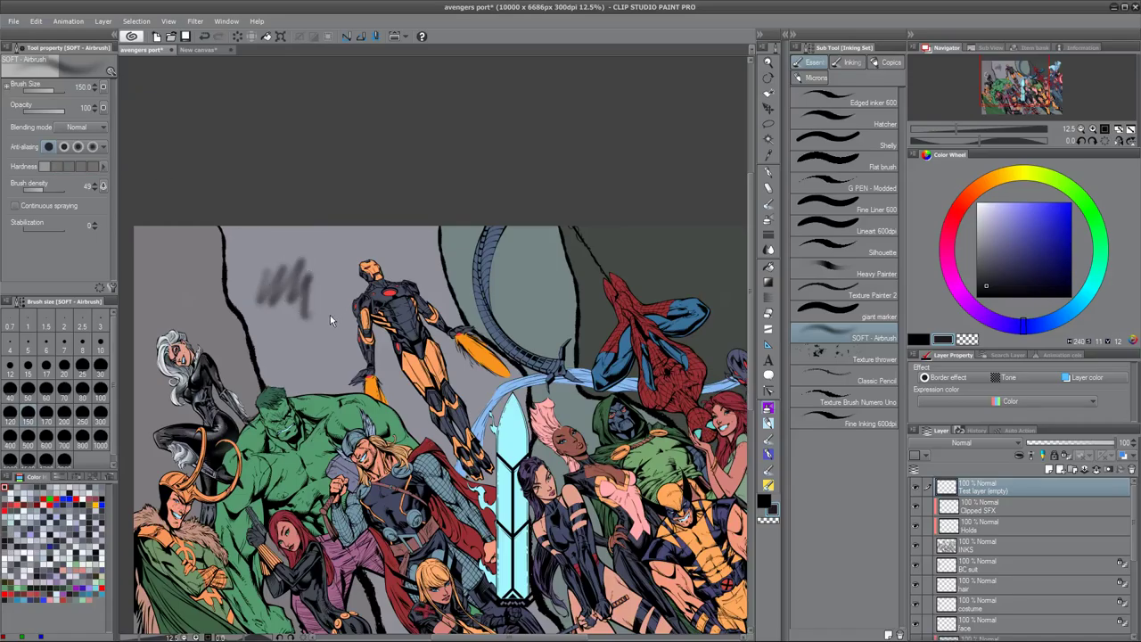
key("ctrl+z")
- Set the airbrush size to 250, try a softer dark scribble beside Iron Man, and undo it
key("bracketright")
key("bracketright")
key("bracketright")
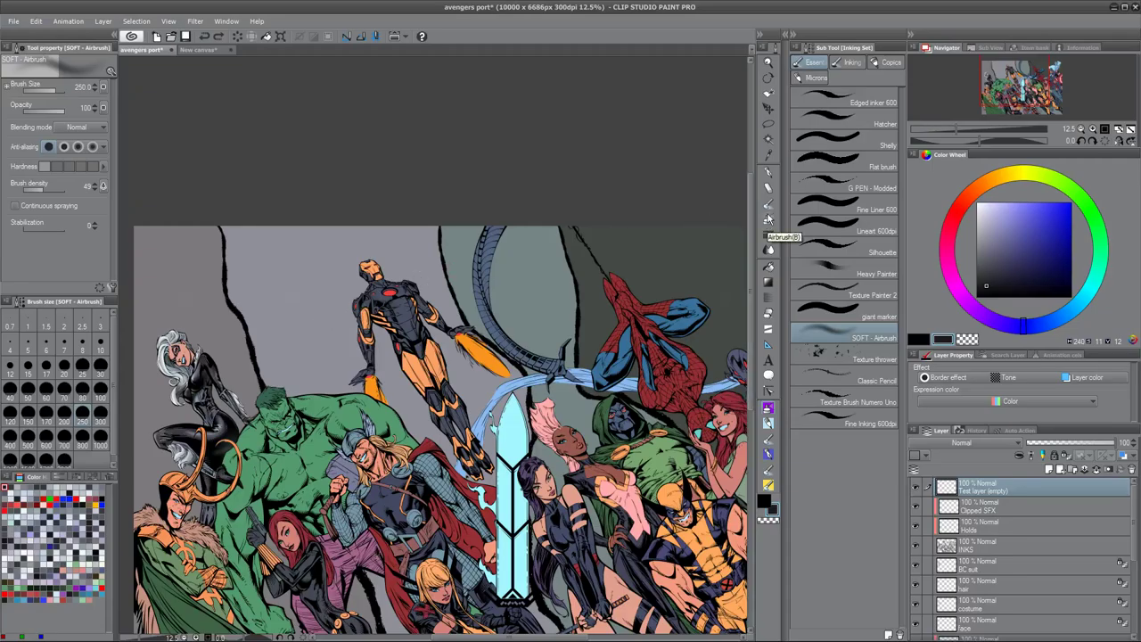
mouse_move(276, 272)
left_mouse_down()
mouse_move(266, 287)
mouse_move(307, 278)
mouse_move(313, 289)
left_mouse_up()
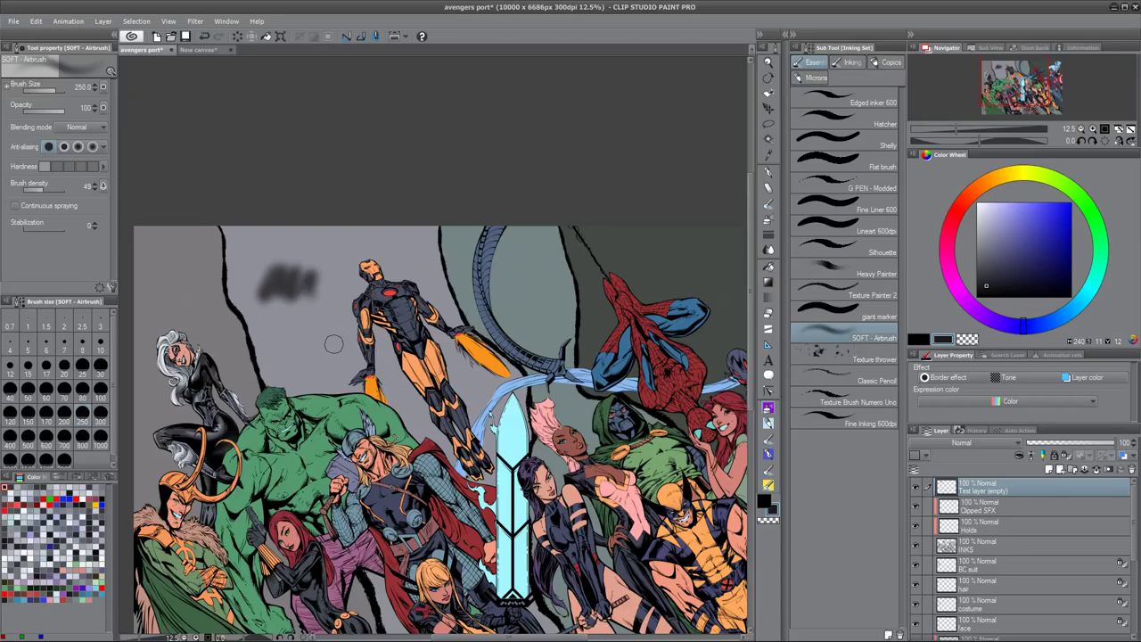
key("ctrl+z")
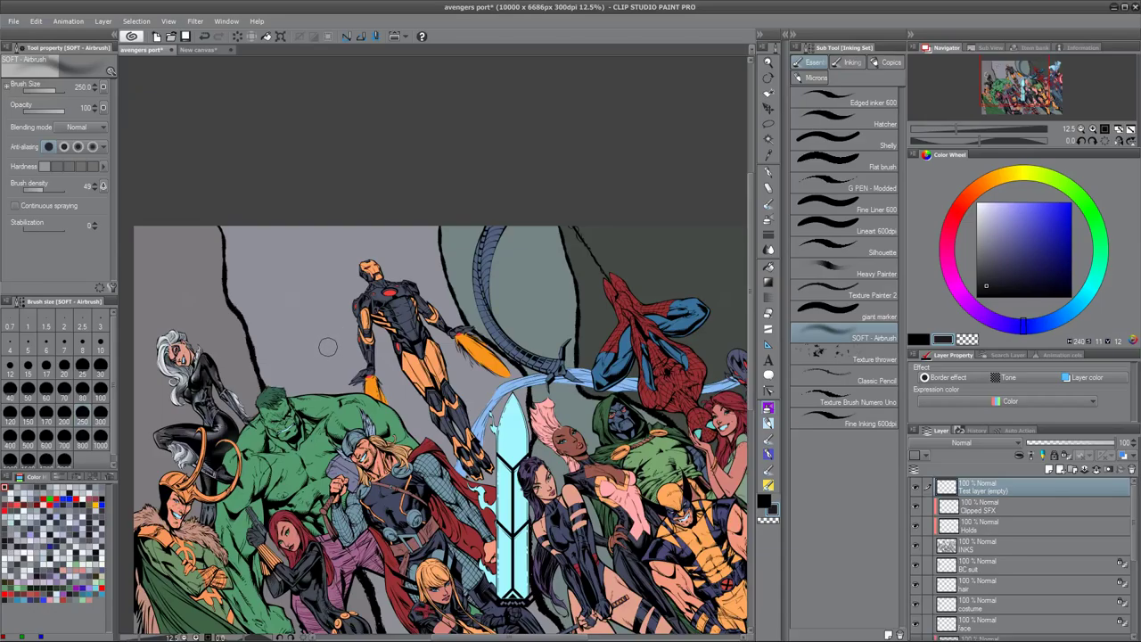
- Set the airbrush size to 600, try a broad blurred scribble beside Iron Man, and undo it
key("bracketright")
key("bracketright")
key("bracketright")
key("bracketright")
mouse_move(264, 295)
left_mouse_down()
mouse_move(294, 280)
mouse_move(312, 305)
left_mouse_up()
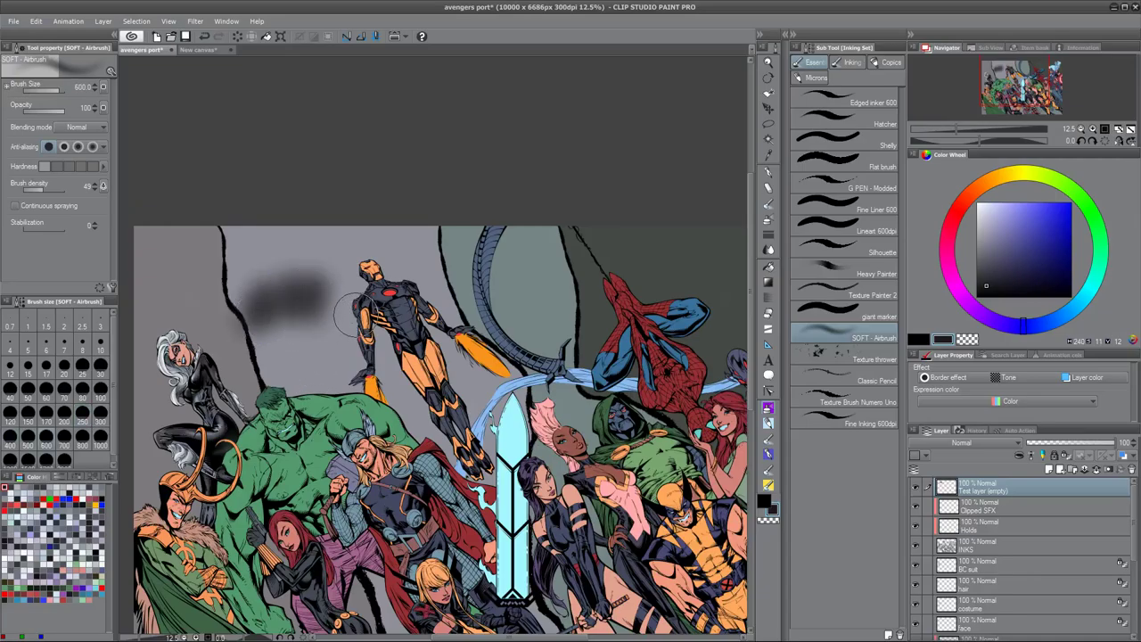
key("ctrl+z")
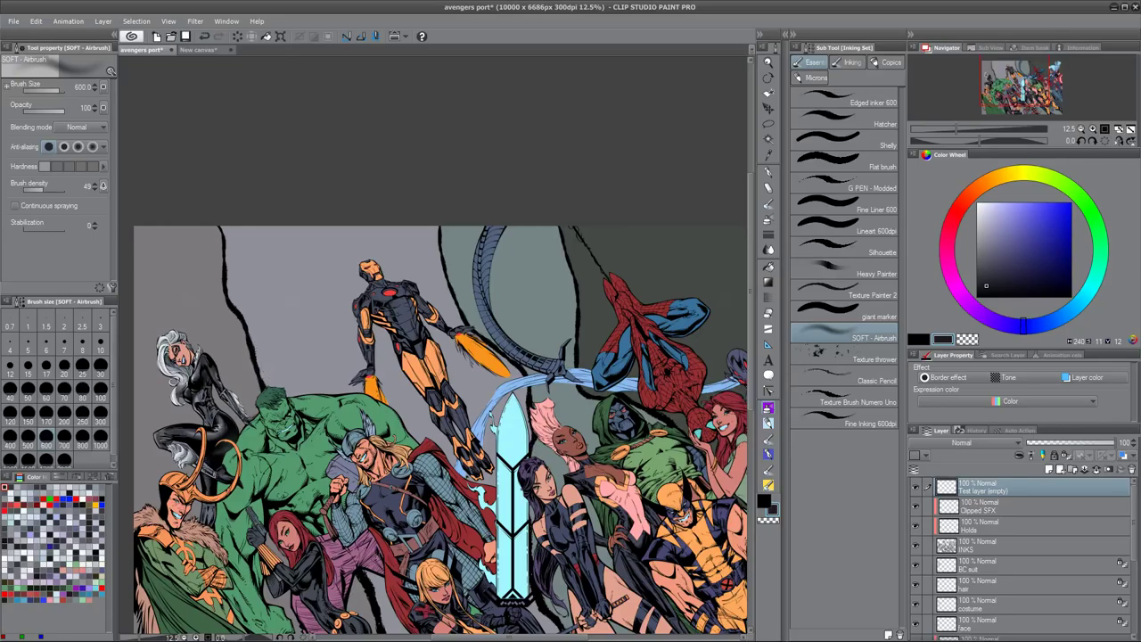
- Examine the flat colors of the characters and background sections across the whole group composition
mouse_move(291, 327)
left_mouse_down()
mouse_move(286, 364)
mouse_move(294, 334)
left_mouse_up()
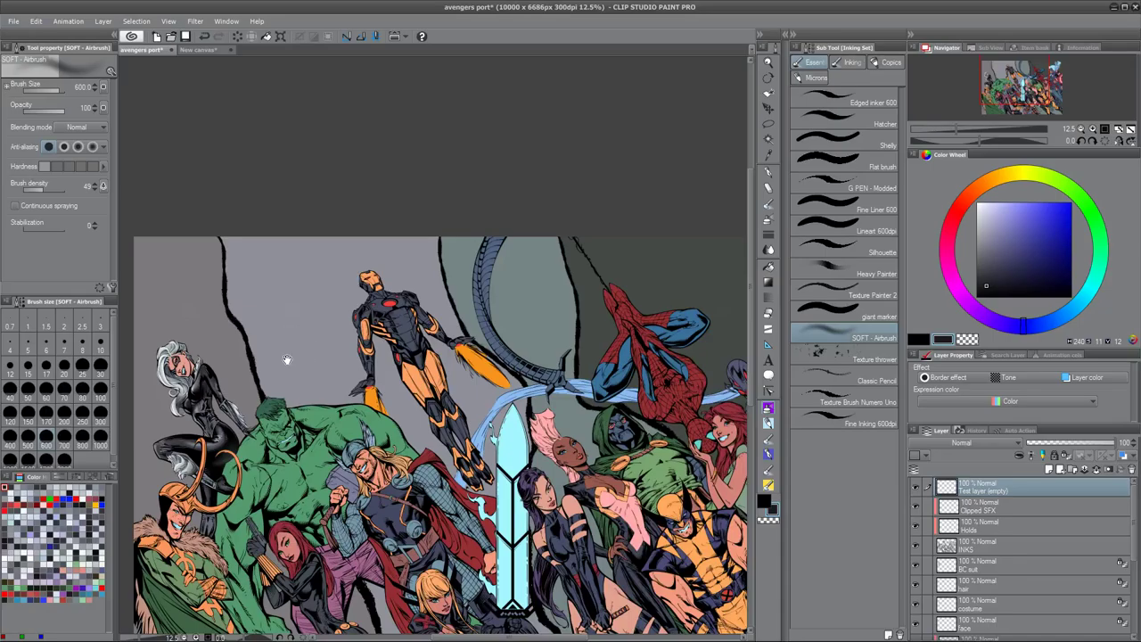
left_click_drag(285, 362, 316, 326)
left_click_drag(450, 420, 399, 375)
left_click_drag(364, 442, 343, 412)
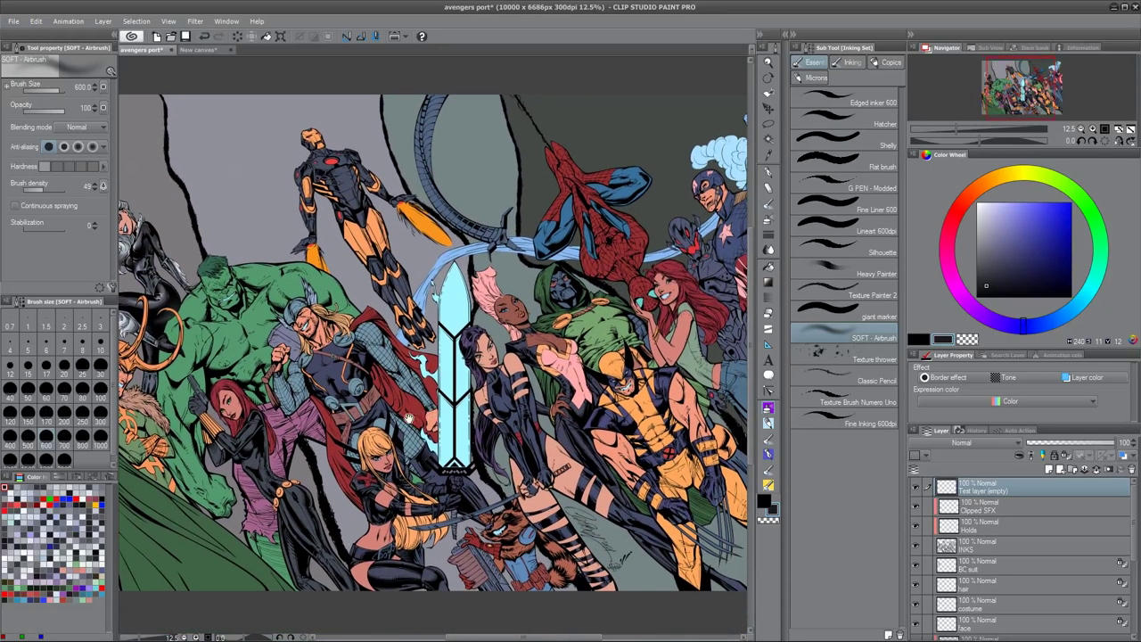
left_click_drag(413, 398, 441, 437)
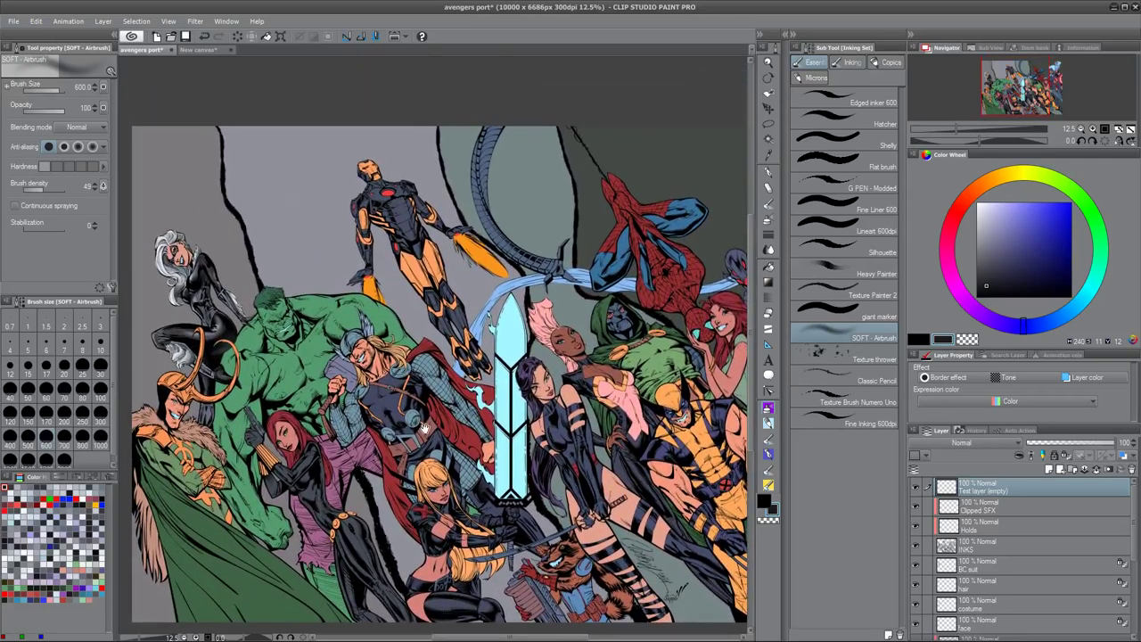
left_click_drag(362, 437, 399, 455)
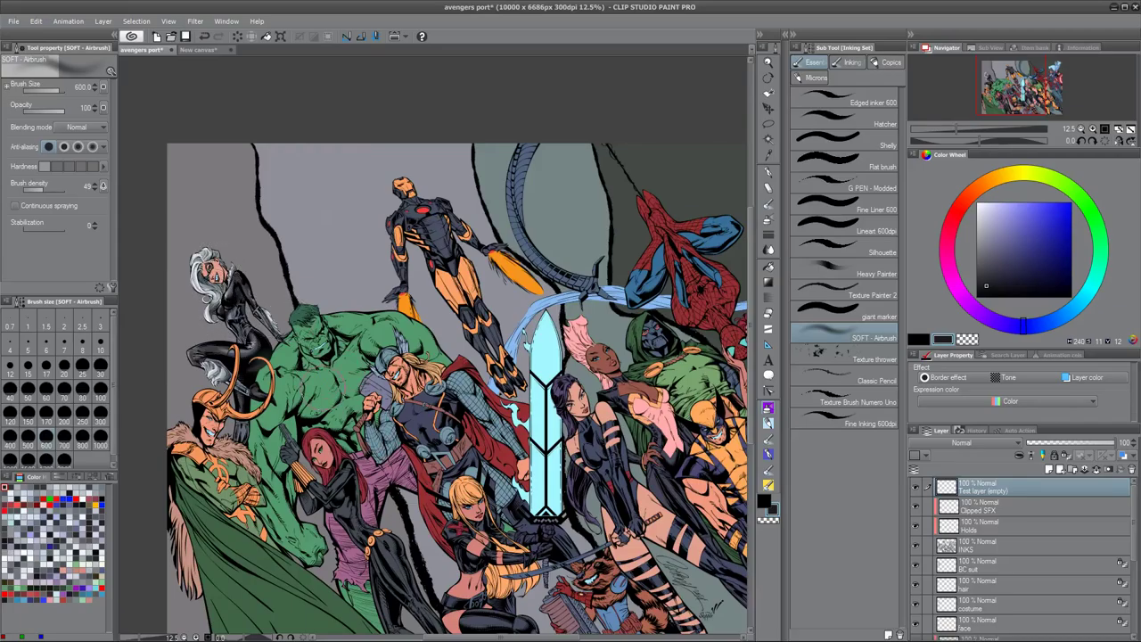
left_click_drag(310, 288, 345, 352)
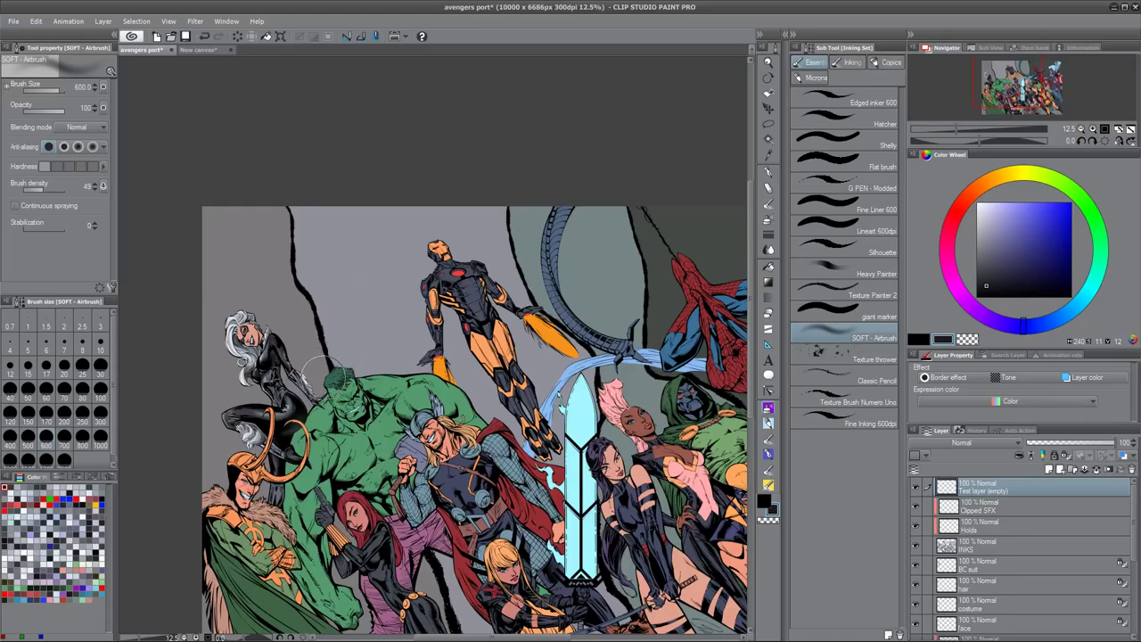
mouse_move(349, 422)
left_mouse_down()
mouse_move(331, 435)
mouse_move(326, 422)
left_mouse_up()
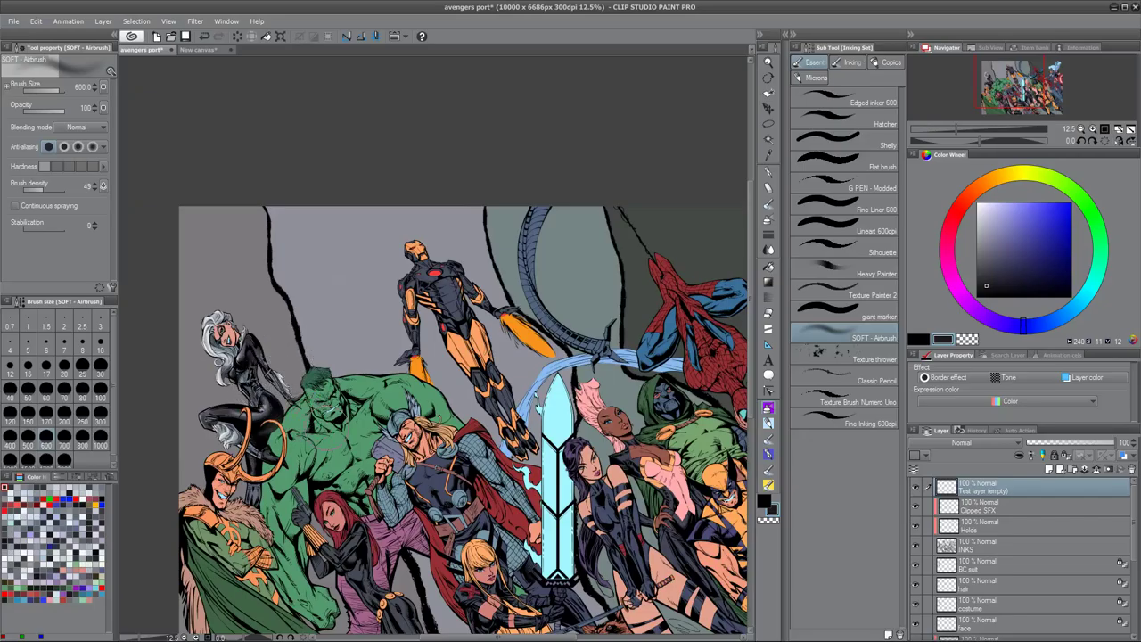
- Sample the grey shades on the torso, arm, waist and glove of Black Cat's suit to examine their hue and saturation
left_click(268, 405, "alt")
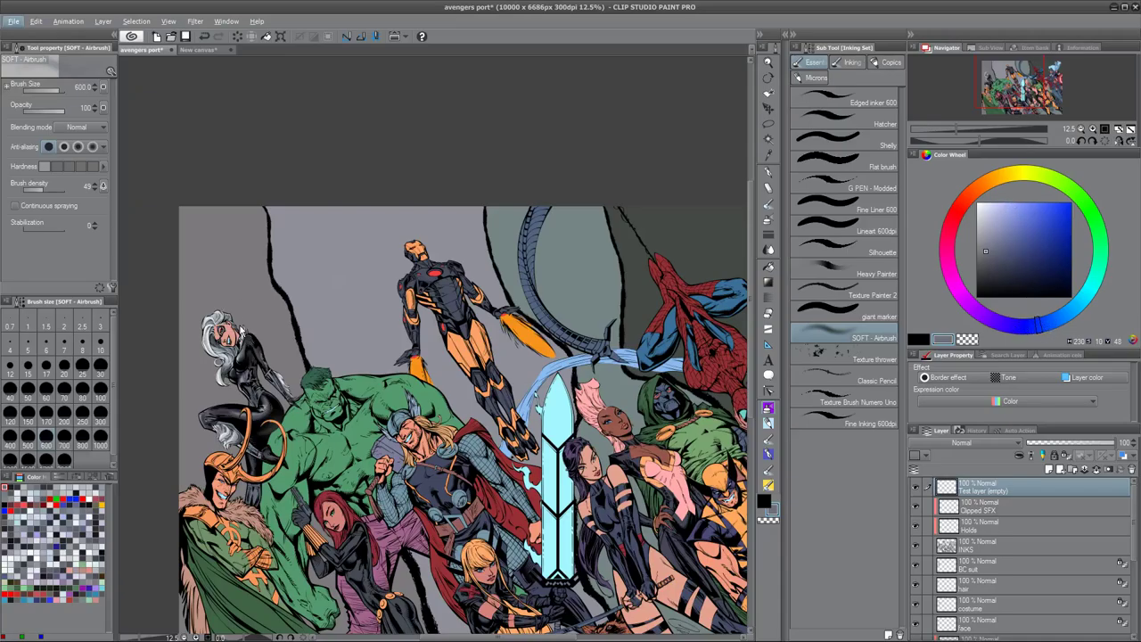
scroll(239, 323, "up", 3)
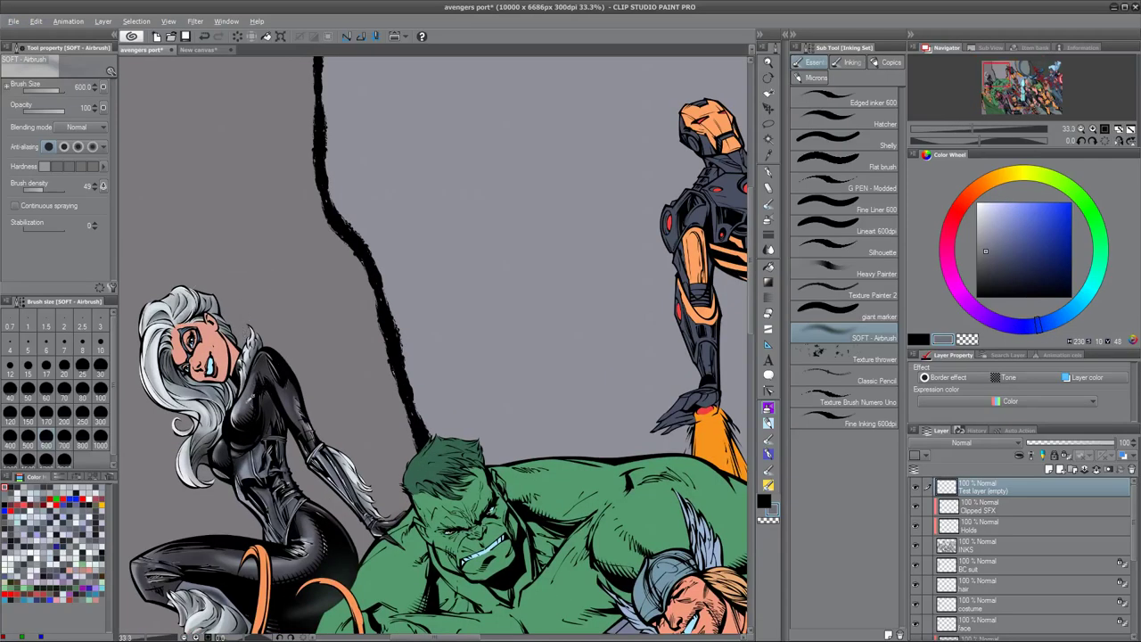
left_click(253, 394, "alt")
left_click(251, 392, "alt")
left_click(249, 394, "alt")
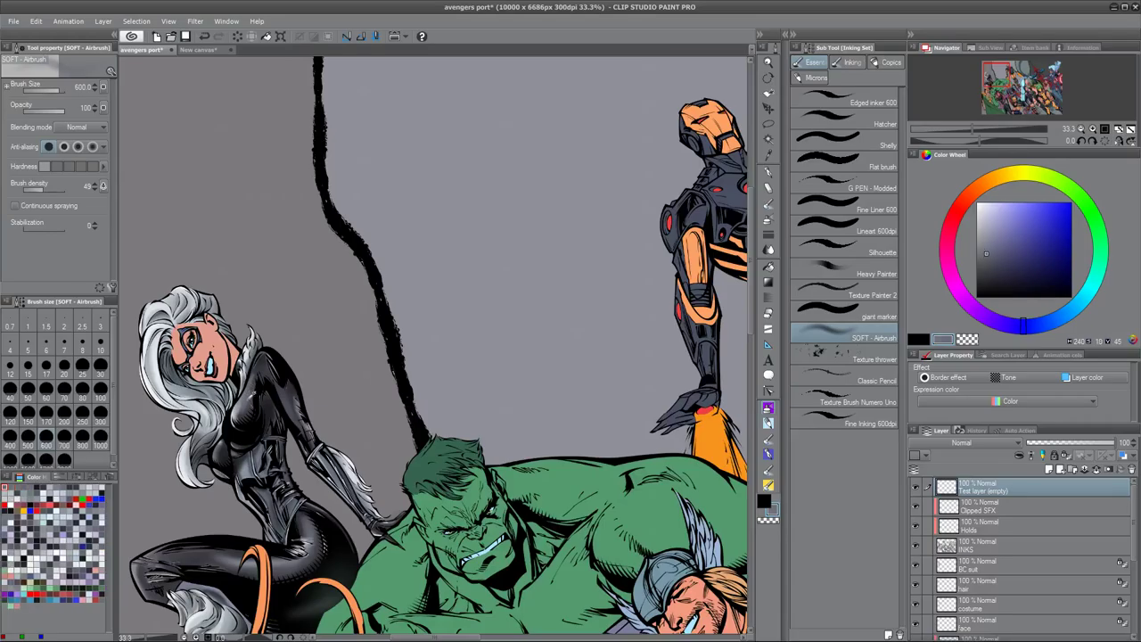
left_click(294, 397, "alt")
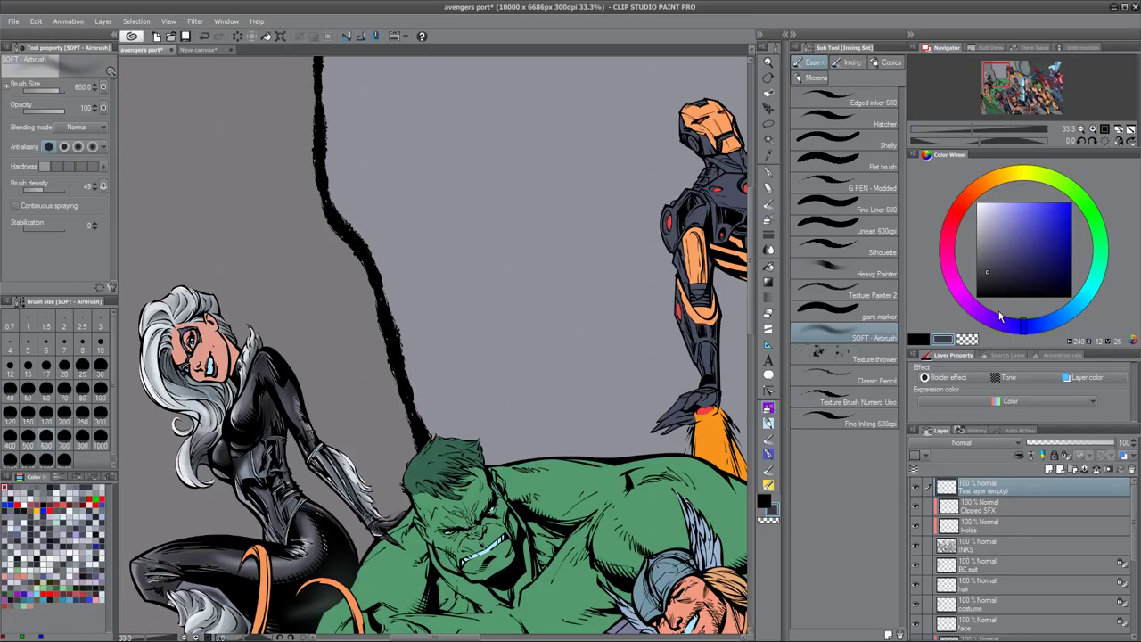
left_click(250, 388, "alt")
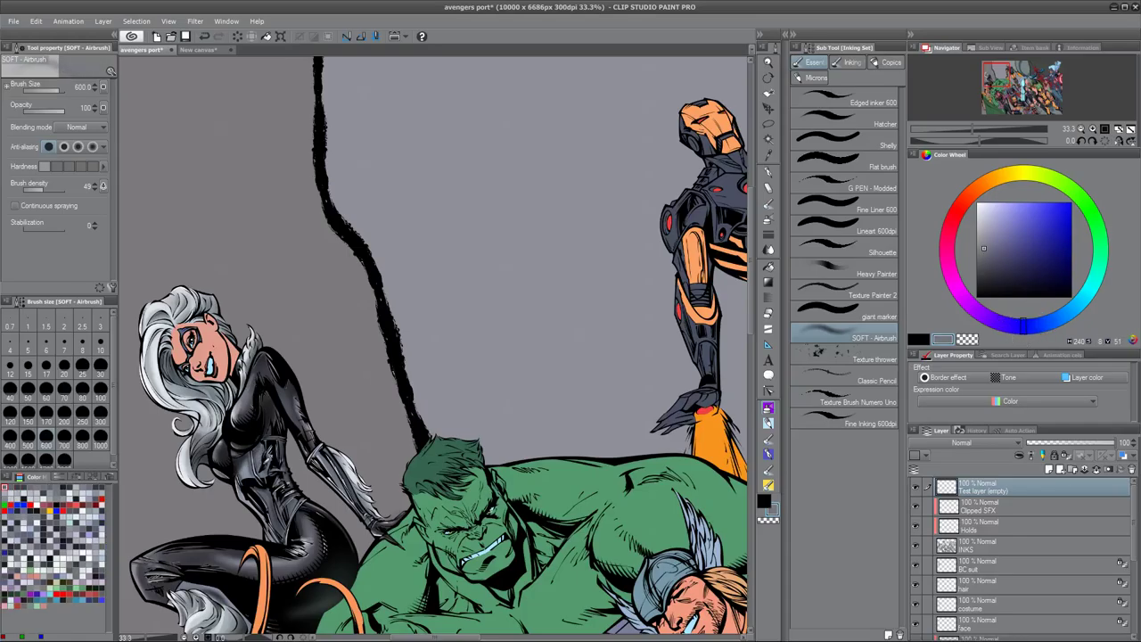
left_click(263, 458, "alt")
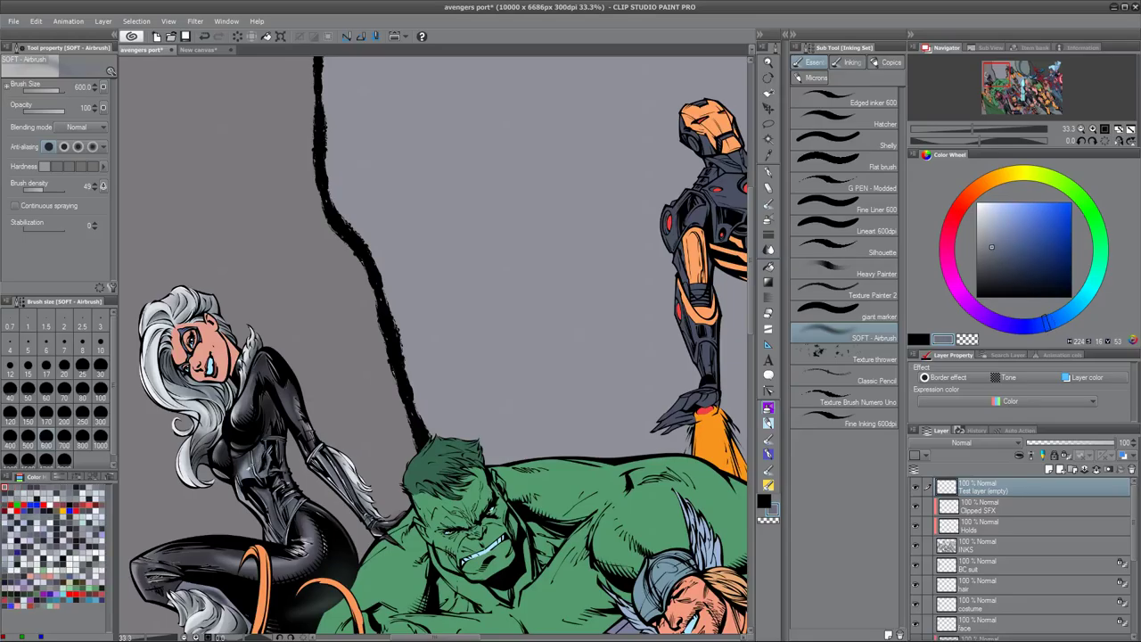
left_click(251, 463, "alt")
left_click(275, 497, "alt")
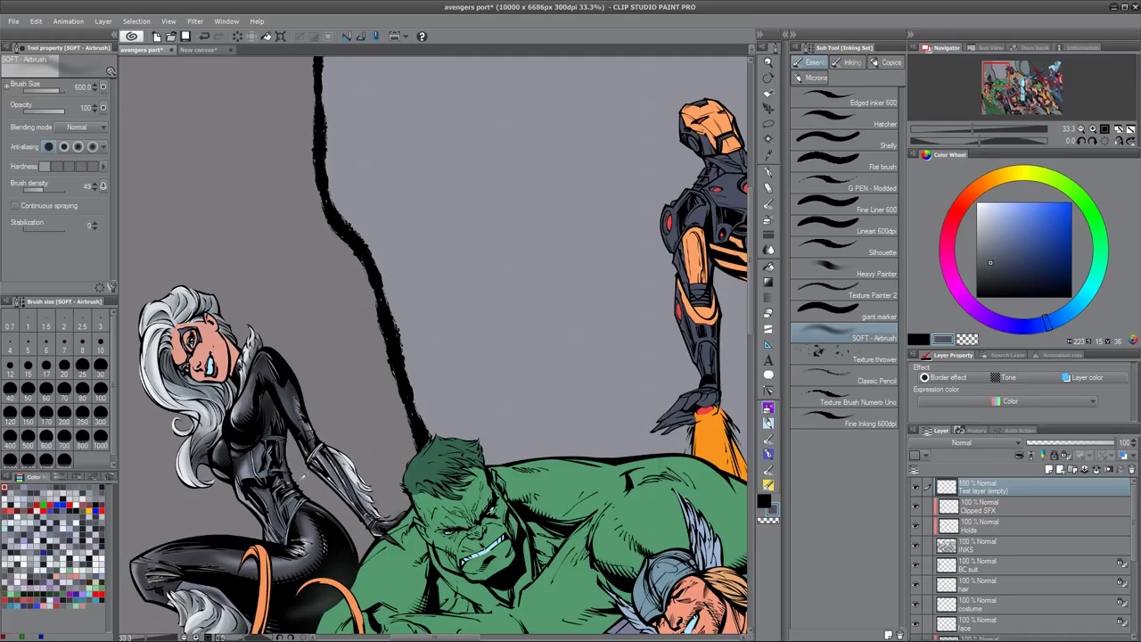
left_click(343, 470, "alt")
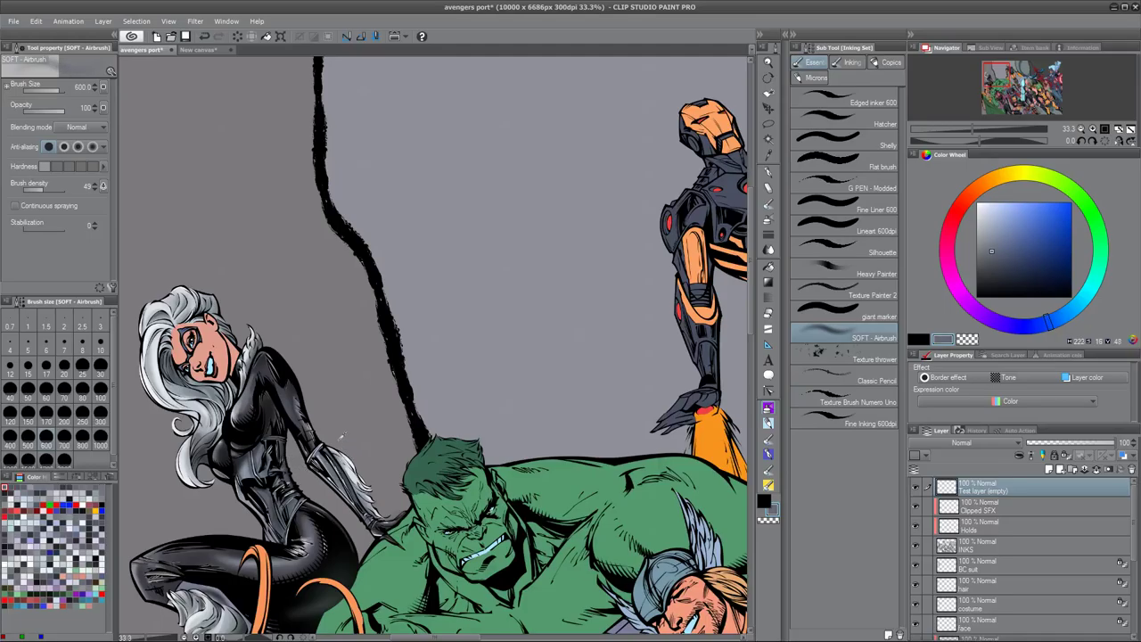
- Sample the pale highlight color from Black Cat's white hair
left_click(163, 363, "alt")
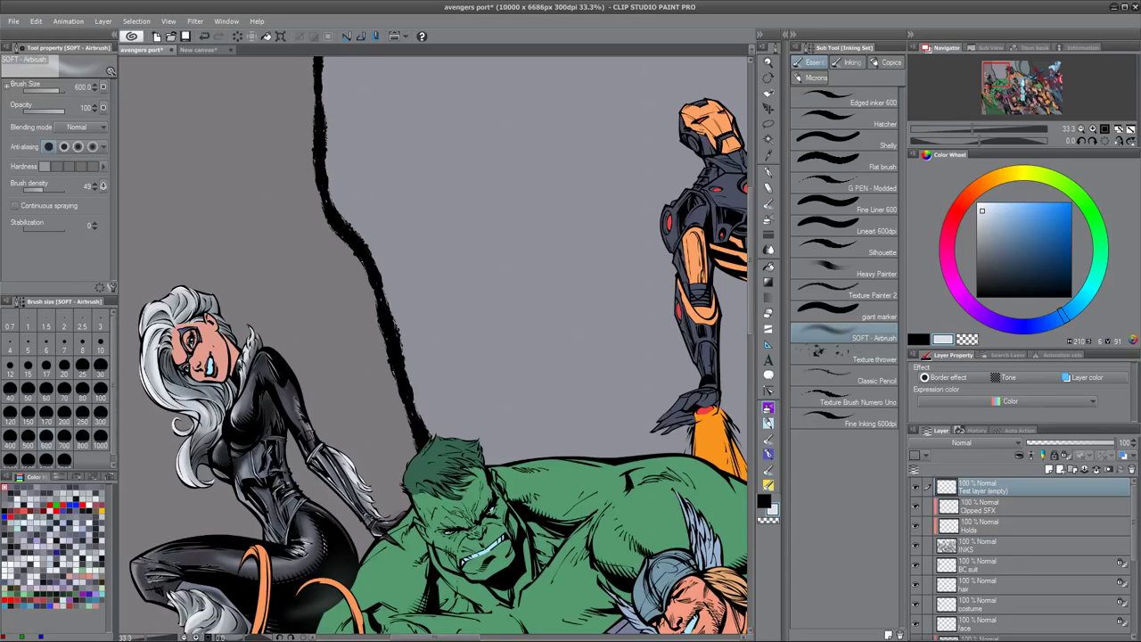
left_click(155, 348, "alt")
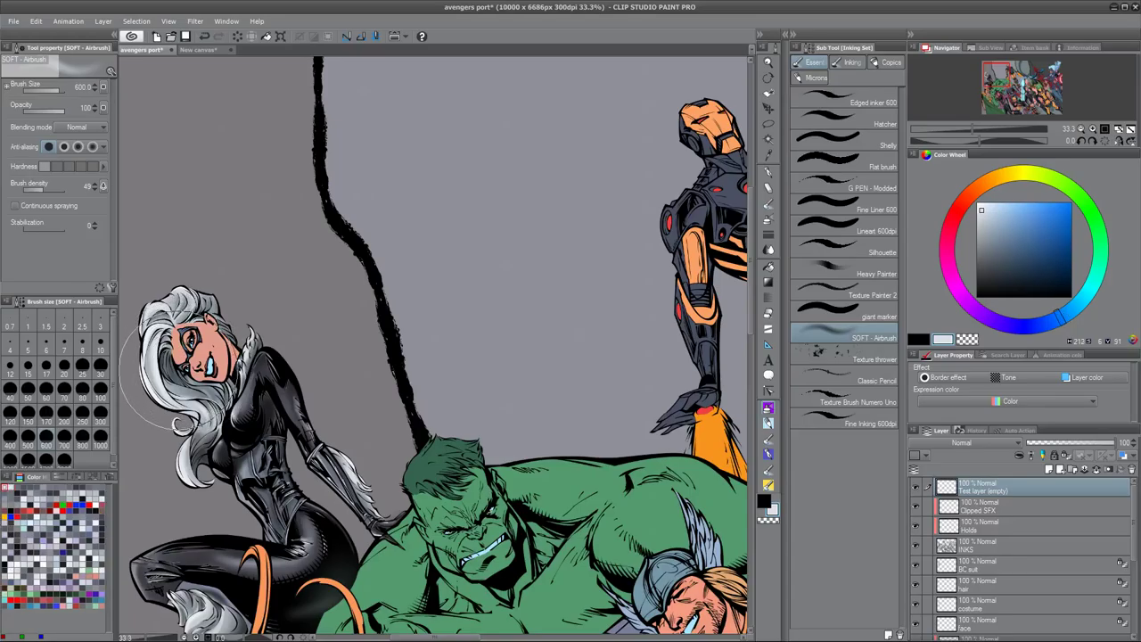
- Sample the dark blue-grey shadow tones in Black Cat's white hair to examine their hue and saturation
left_click(203, 406, "alt")
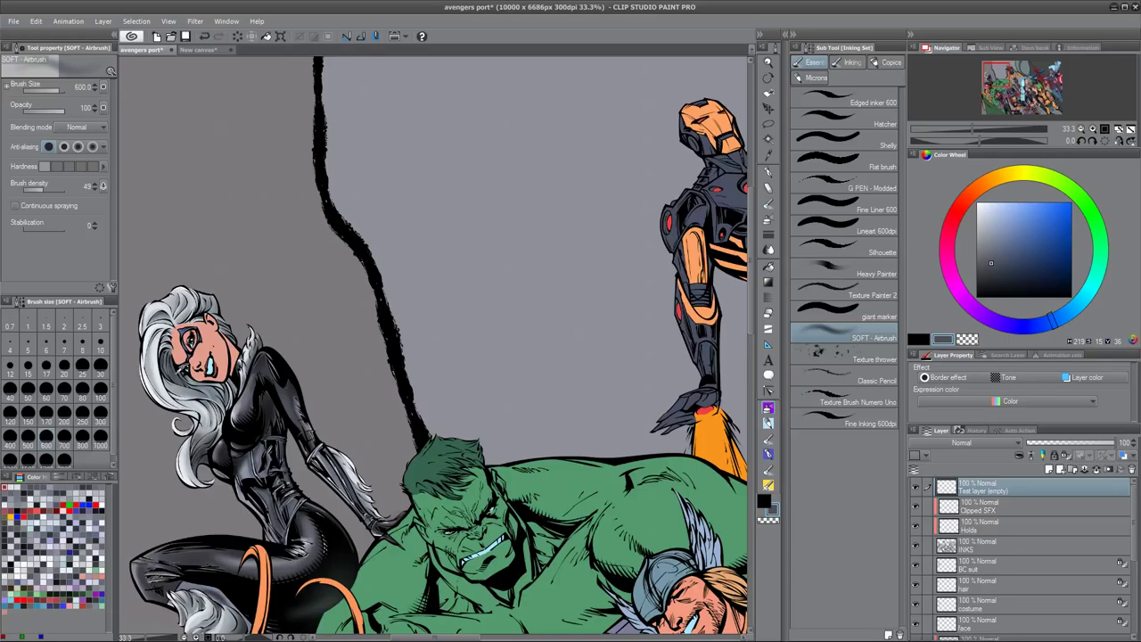
left_click(178, 364, "alt")
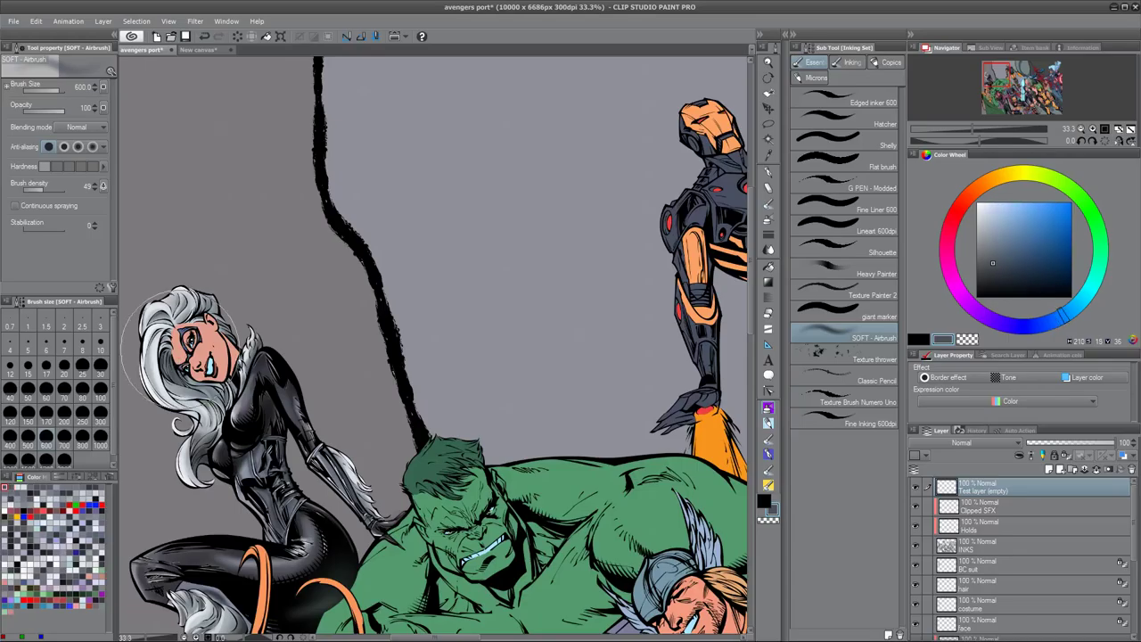
key("alt")
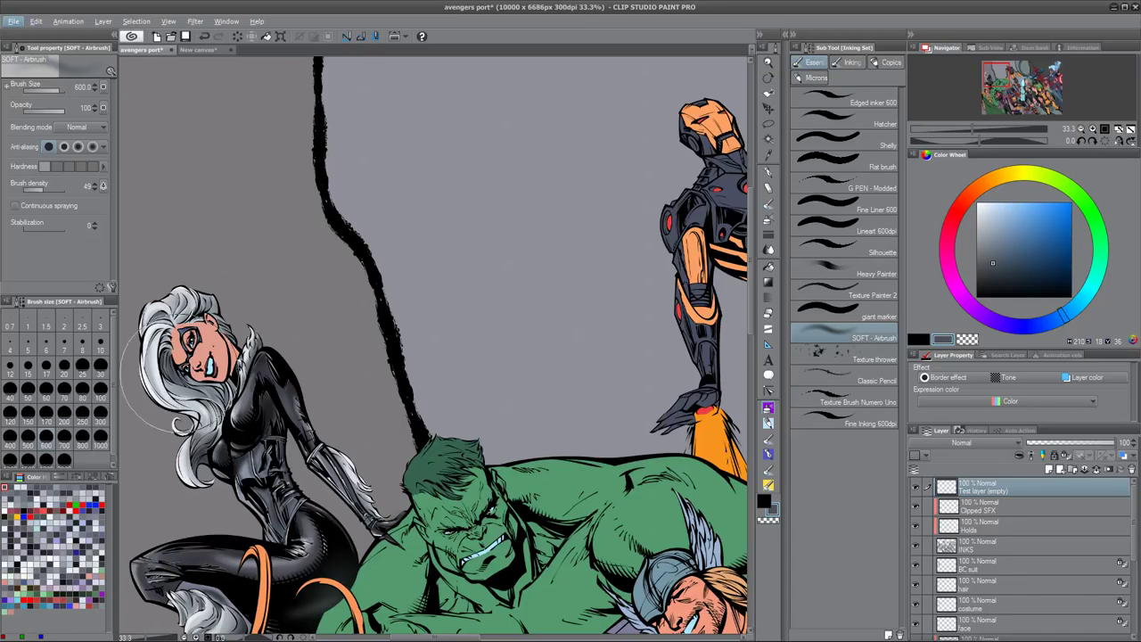
left_click(178, 369, "alt")
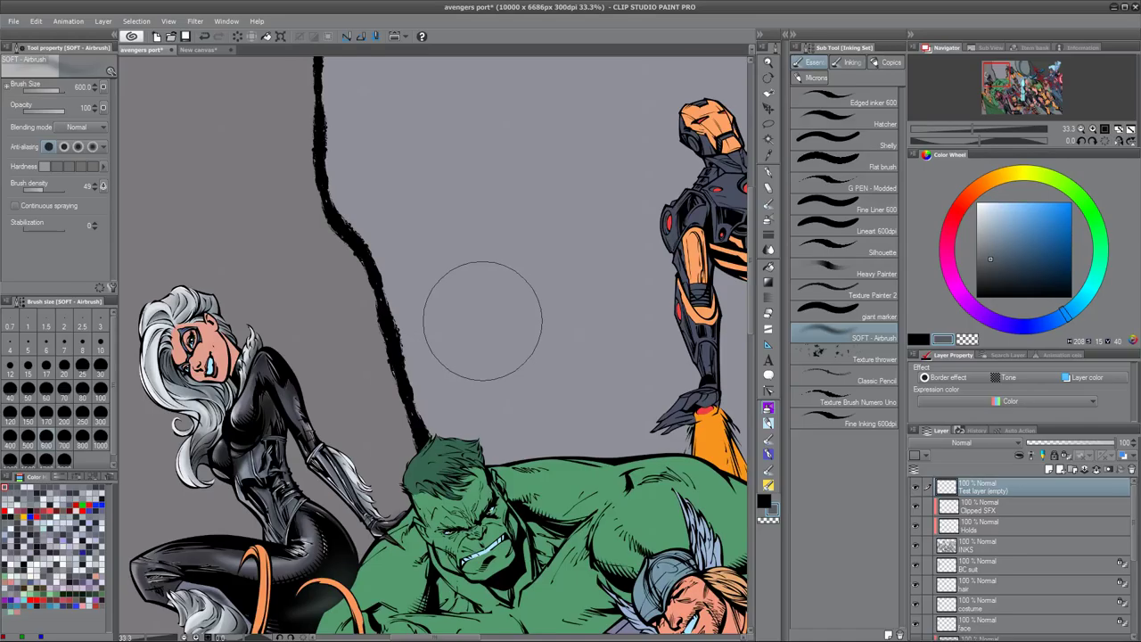
- Sample the grey of Black Cat's suit and the skin tone on her face to compare their saturation
scroll(279, 372, "down", 3)
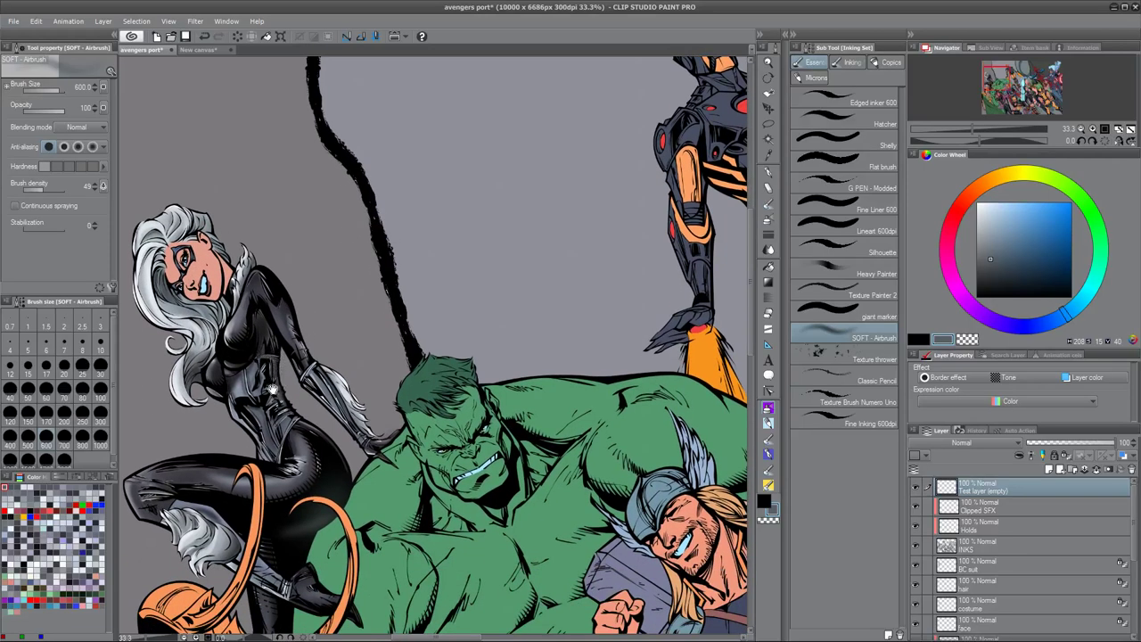
mouse_move(276, 402)
left_mouse_down()
mouse_move(272, 360)
mouse_move(279, 419)
left_mouse_up()
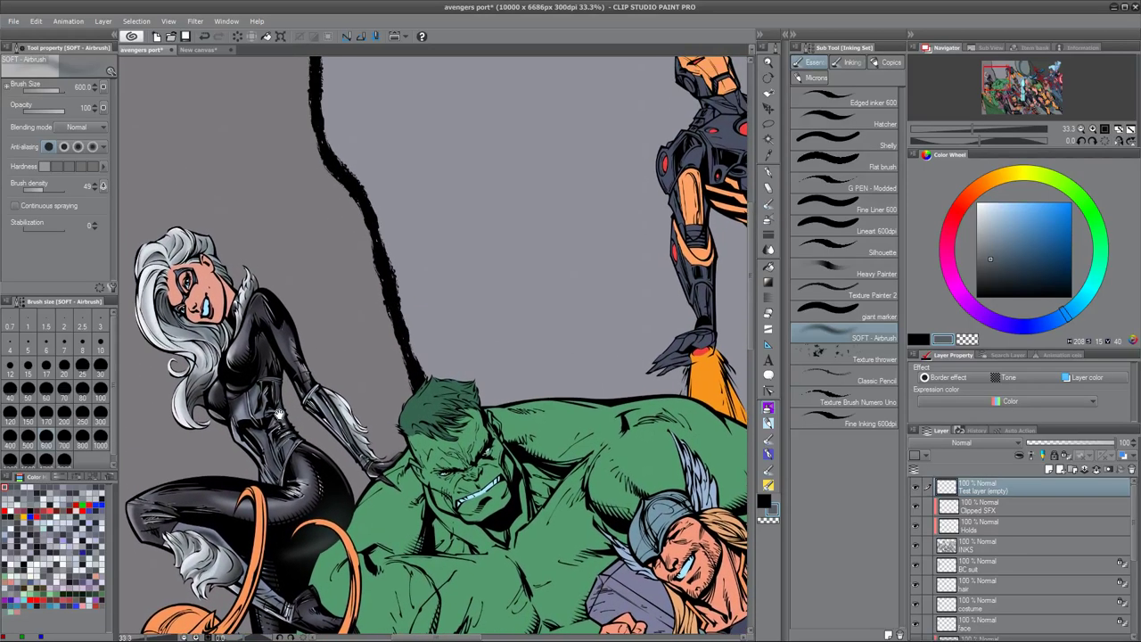
left_click_drag(266, 339, 275, 364)
left_click(266, 355, "alt")
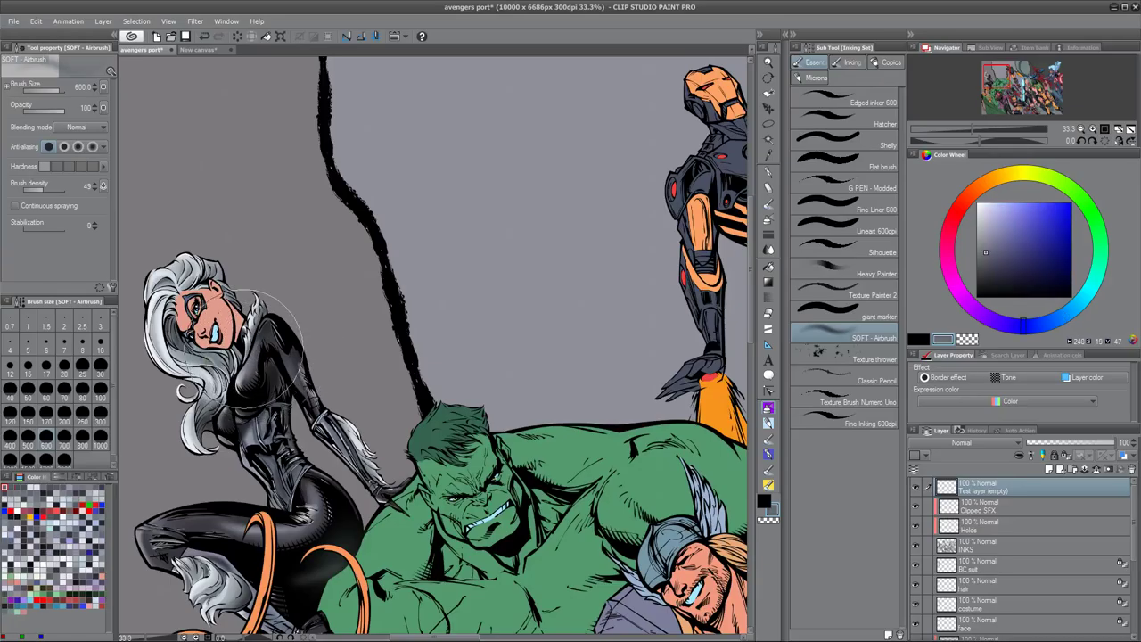
left_click(230, 320, "alt")
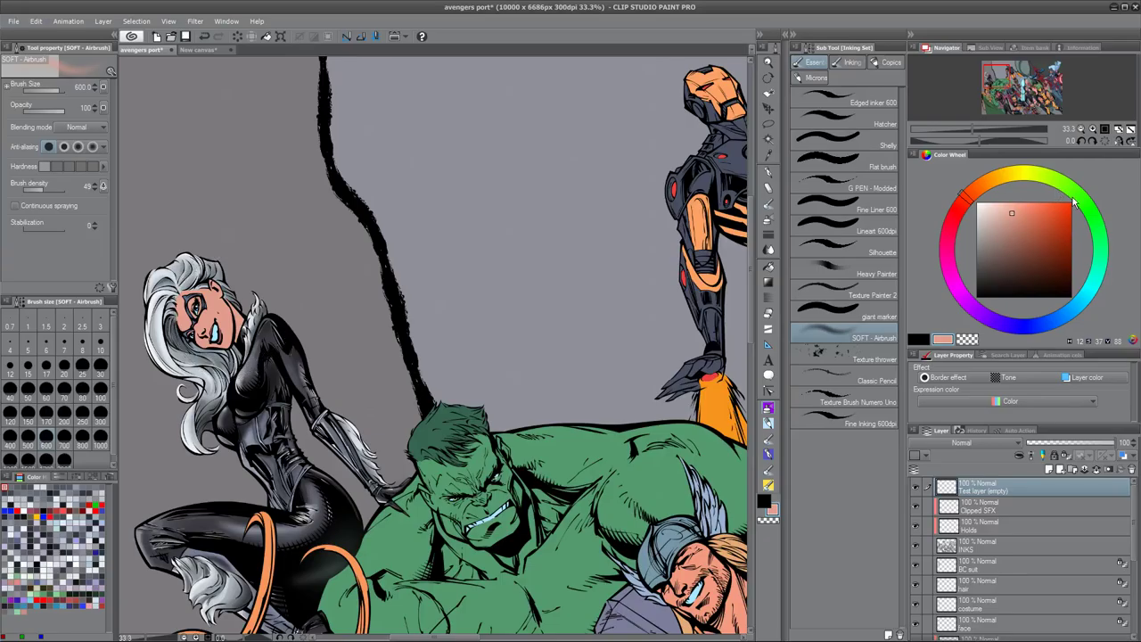
- Choose a highly saturated green, try airbrush strokes with it on the grey background above Hulk, and undo them
left_click_drag(1074, 203, 1081, 201)
left_click(1016, 232)
mouse_move(303, 219)
left_mouse_down()
mouse_move(344, 217)
mouse_move(432, 247)
left_mouse_up()
key("ctrl+z")
left_click(1025, 227)
left_click_drag(419, 210, 539, 227)
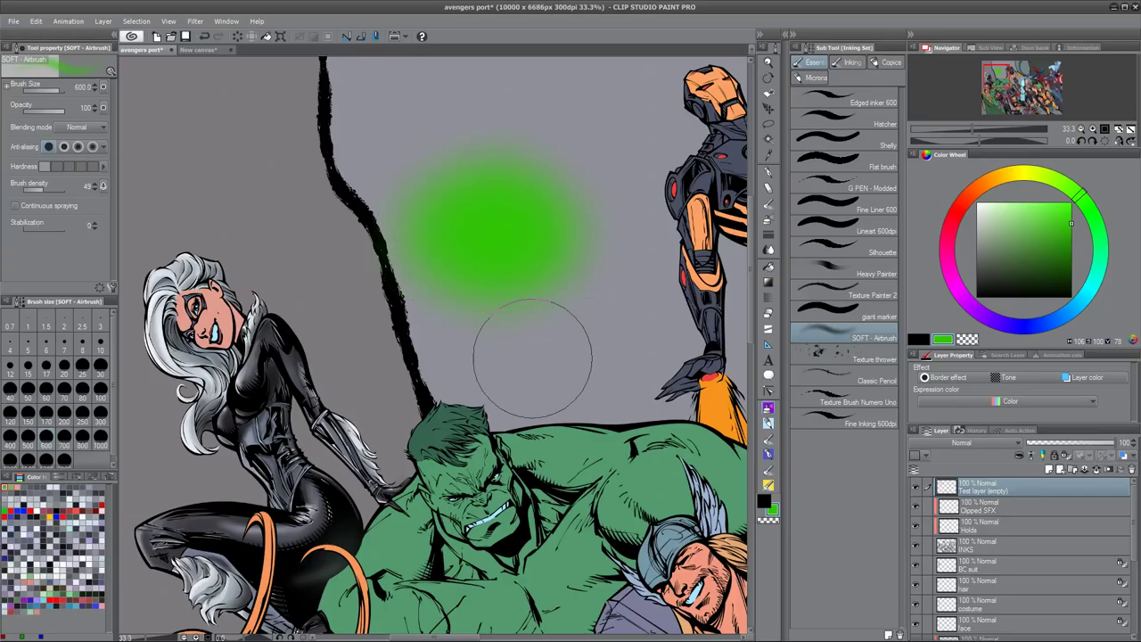
key("ctrl+z")
mouse_move(459, 191)
left_mouse_down()
mouse_move(514, 250)
mouse_move(471, 152)
mouse_move(534, 200)
left_mouse_up()
key("ctrl+z")
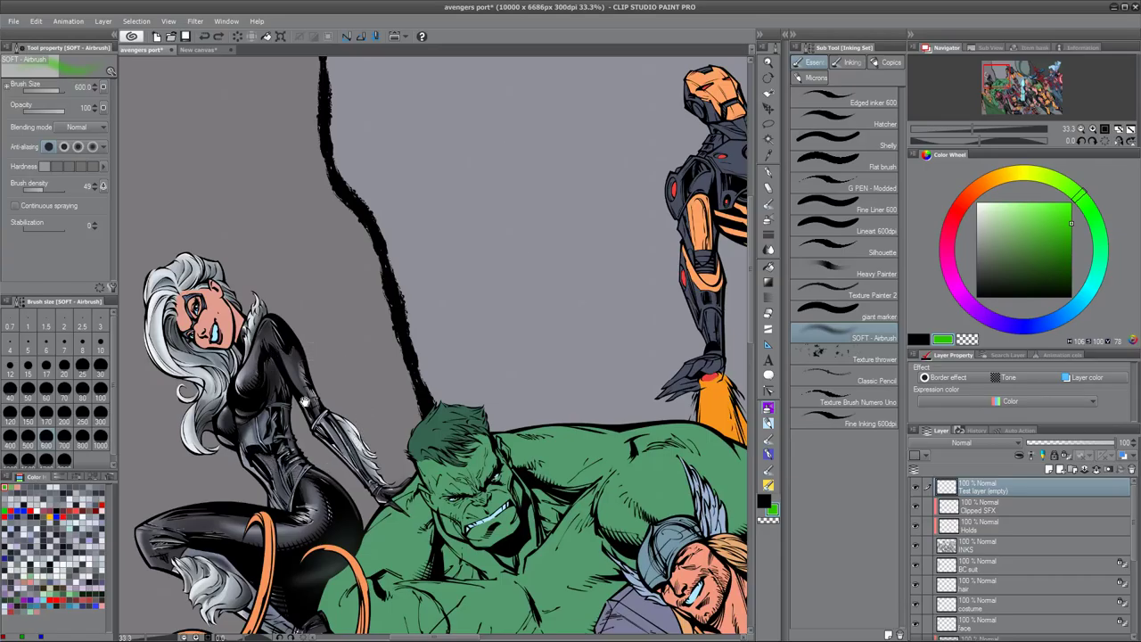
- Examine the whole group composition, ending with a closer look at Black Cat, Hulk and Iron Man
left_click_drag(540, 410, 508, 331)
key("ctrl+minus")
key("ctrl+minus")
key("ctrl+minus")
key("ctrl+minus")
key("ctrl+minus")
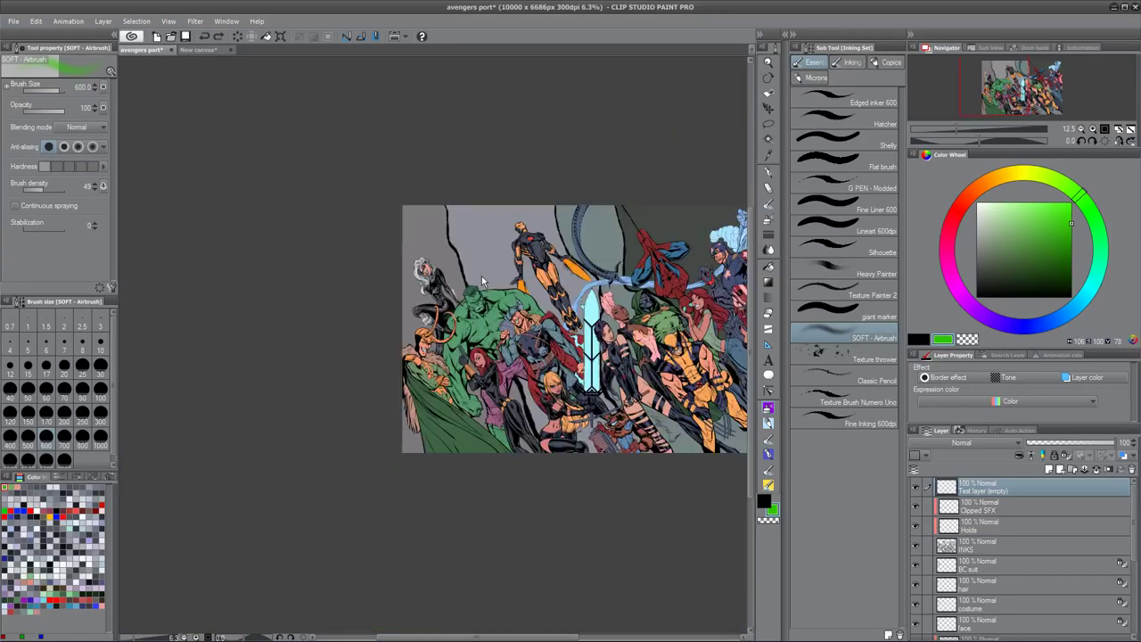
left_click_drag(481, 275, 367, 363)
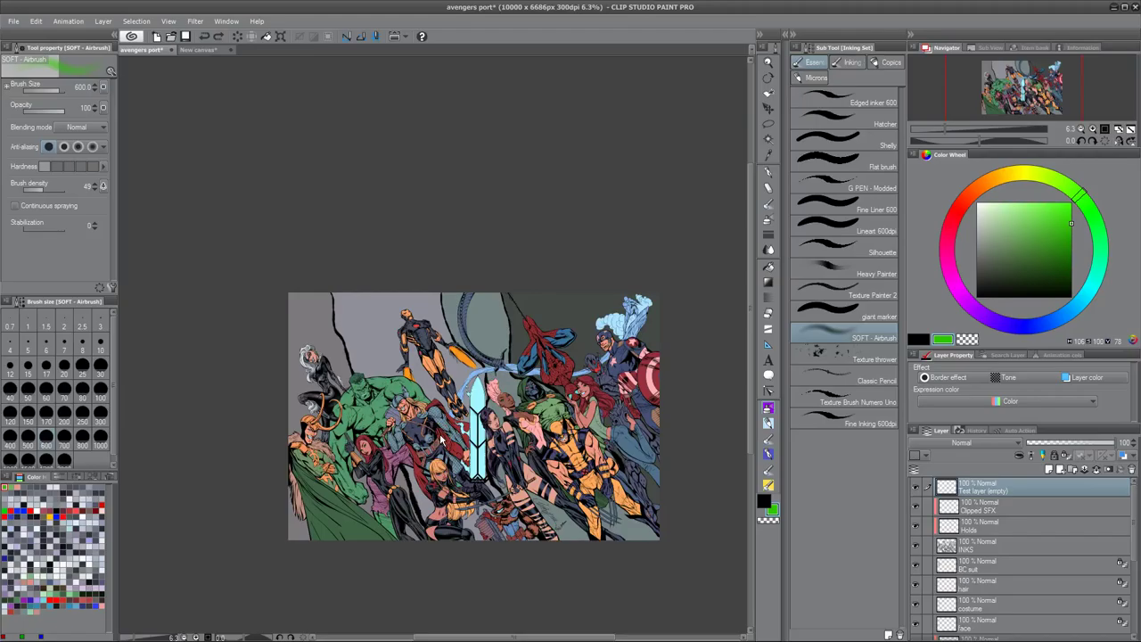
scroll(439, 433, "up", 5)
scroll(431, 481, "down", 2)
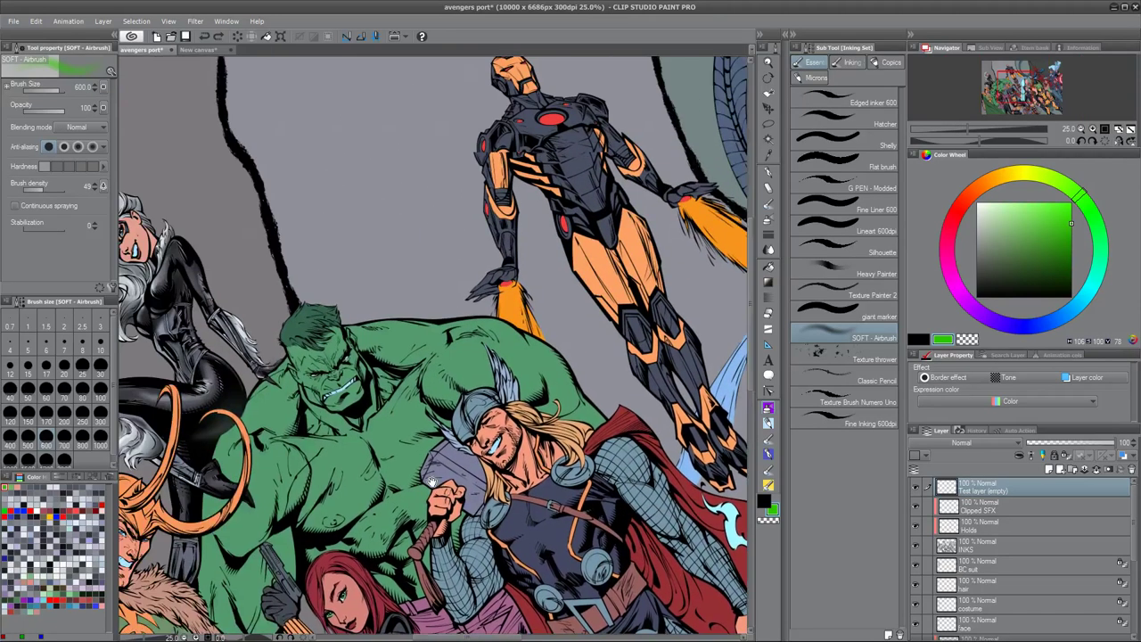
left_click_drag(431, 481, 476, 495)
left_click_drag(341, 331, 419, 380)
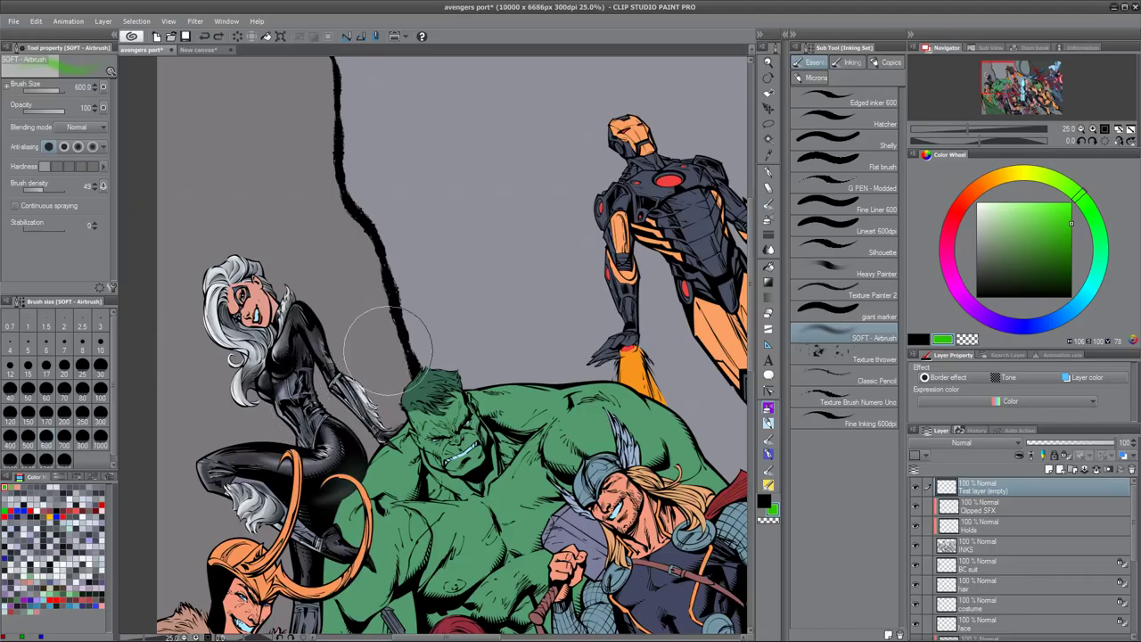
- Compare the COLORS and DETAIL notes on the New canvas document with the avengers port illustration
left_click(205, 49)
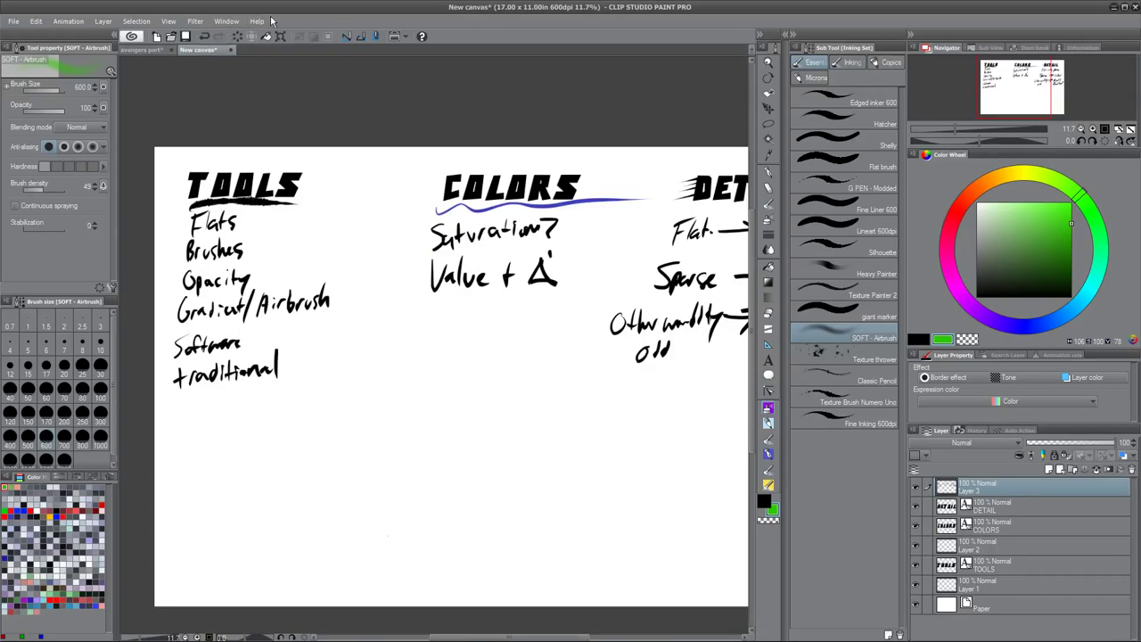
scroll(502, 415, "right", 3)
left_click(142, 49)
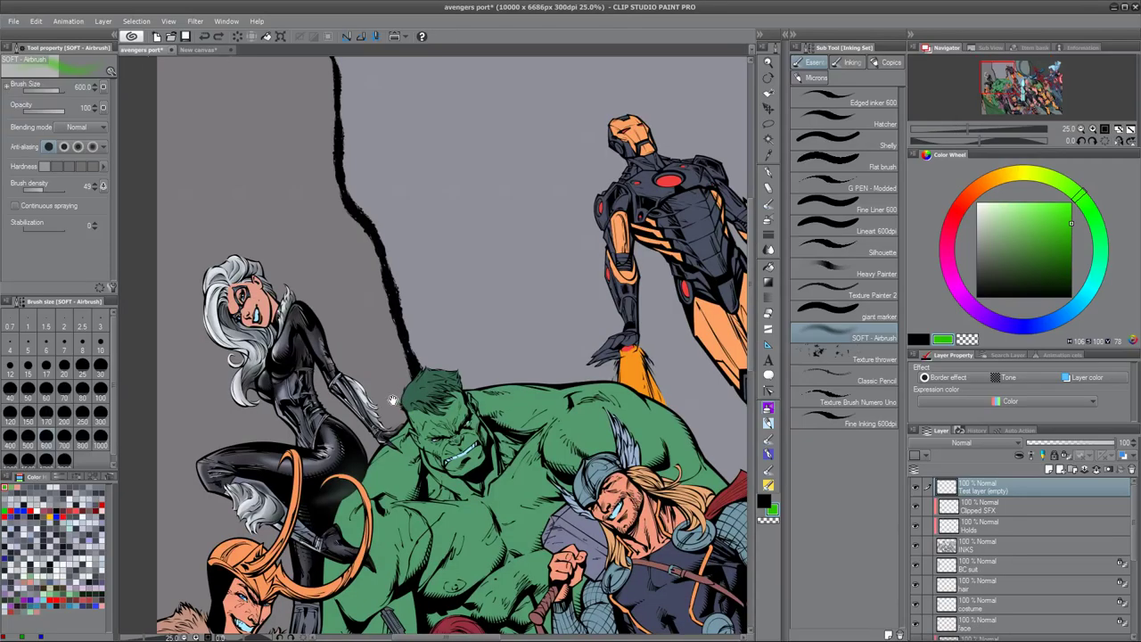
left_click(204, 51)
scroll(535, 442, "down", 2)
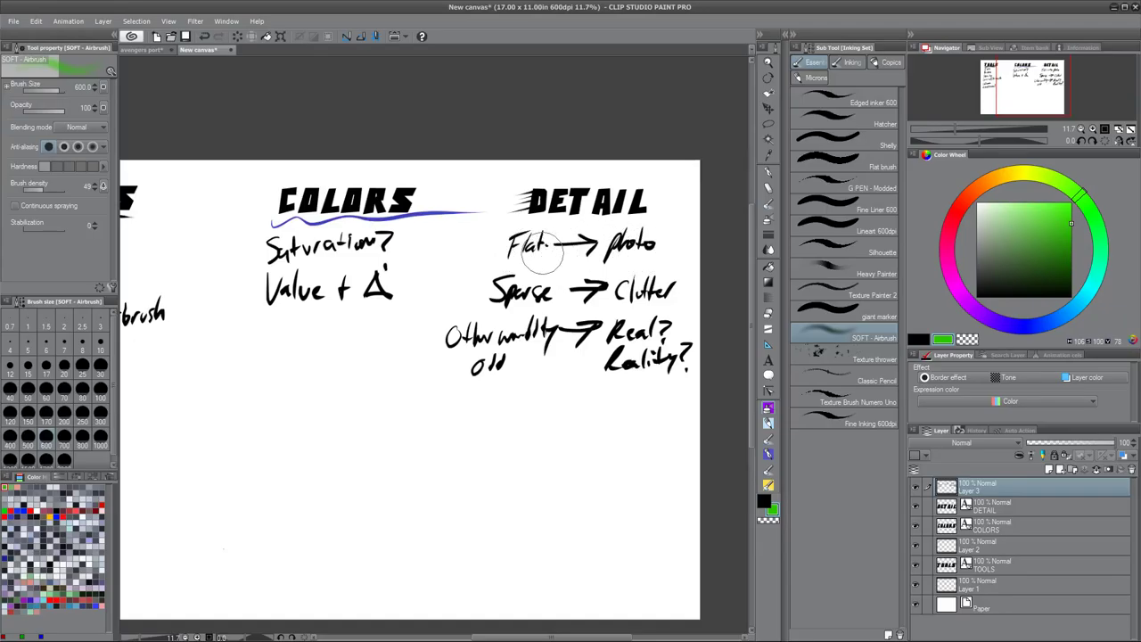
left_click(145, 49)
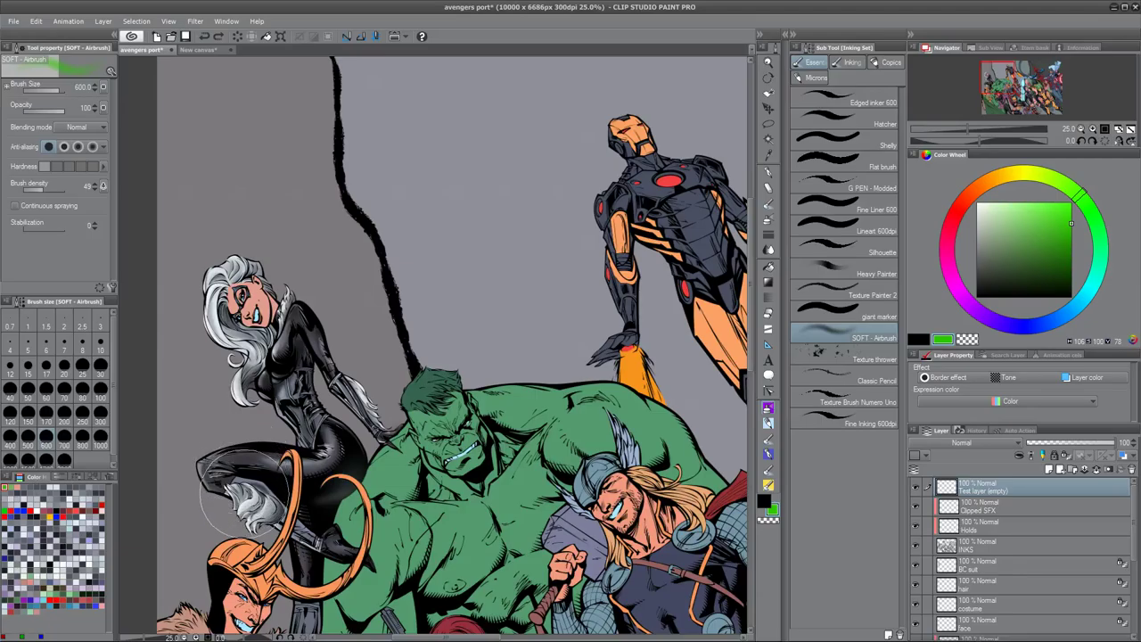
left_click(207, 49)
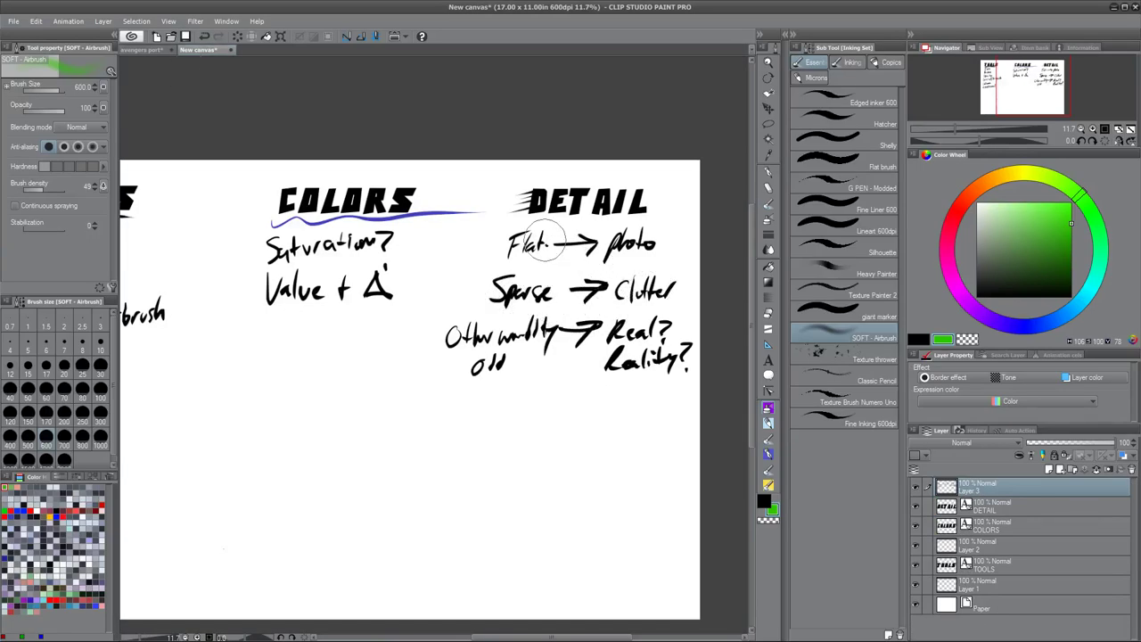
left_click(144, 49)
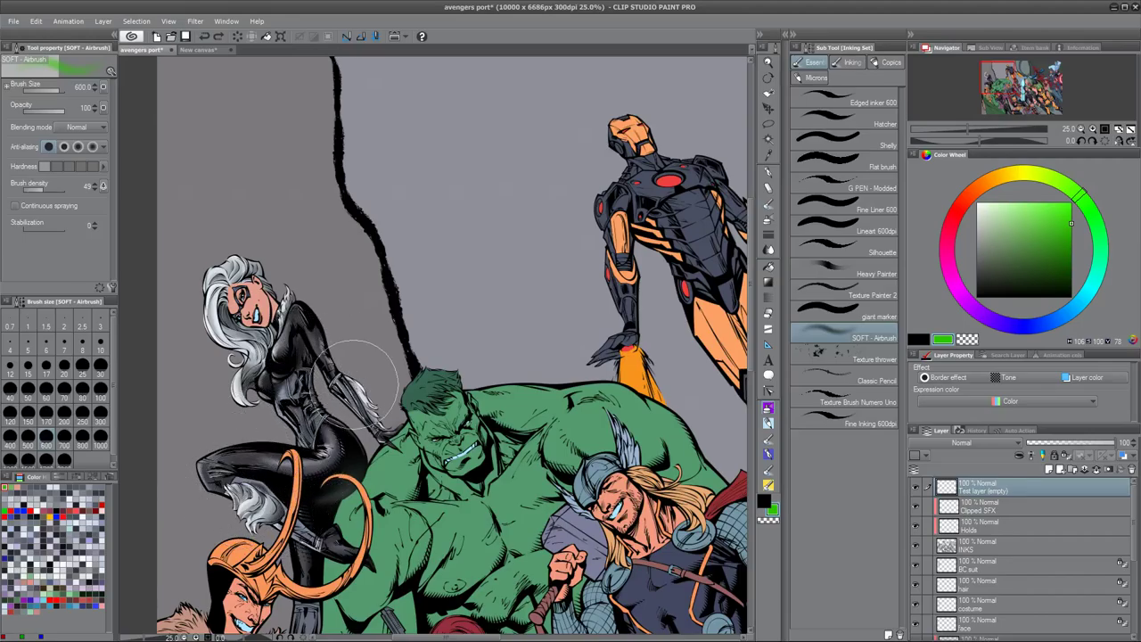
left_click(207, 50)
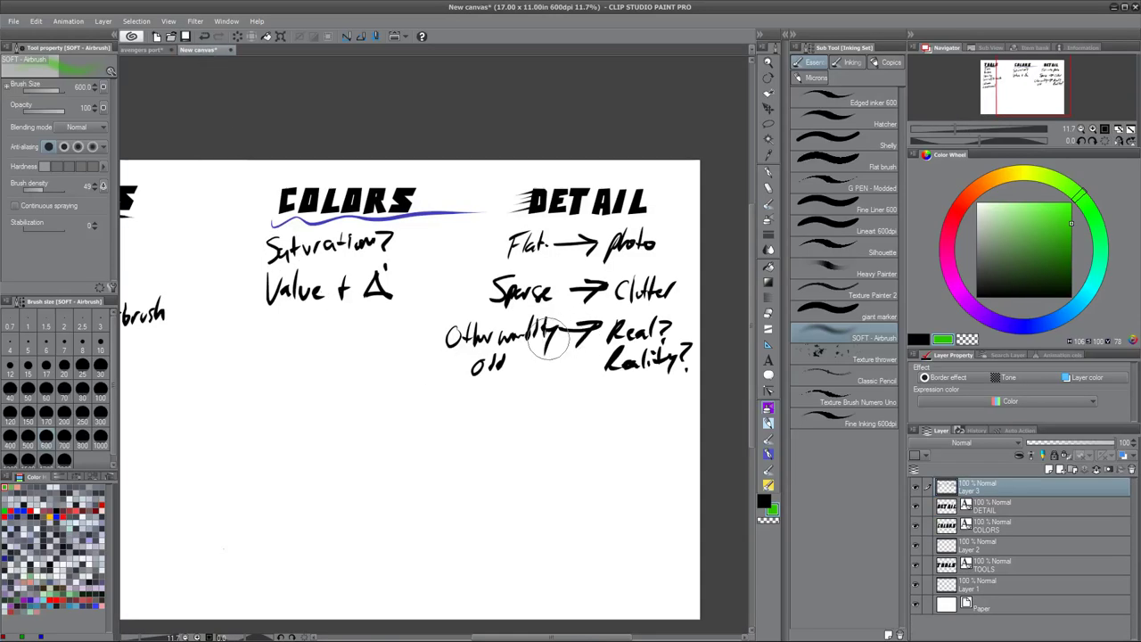
left_click(146, 50)
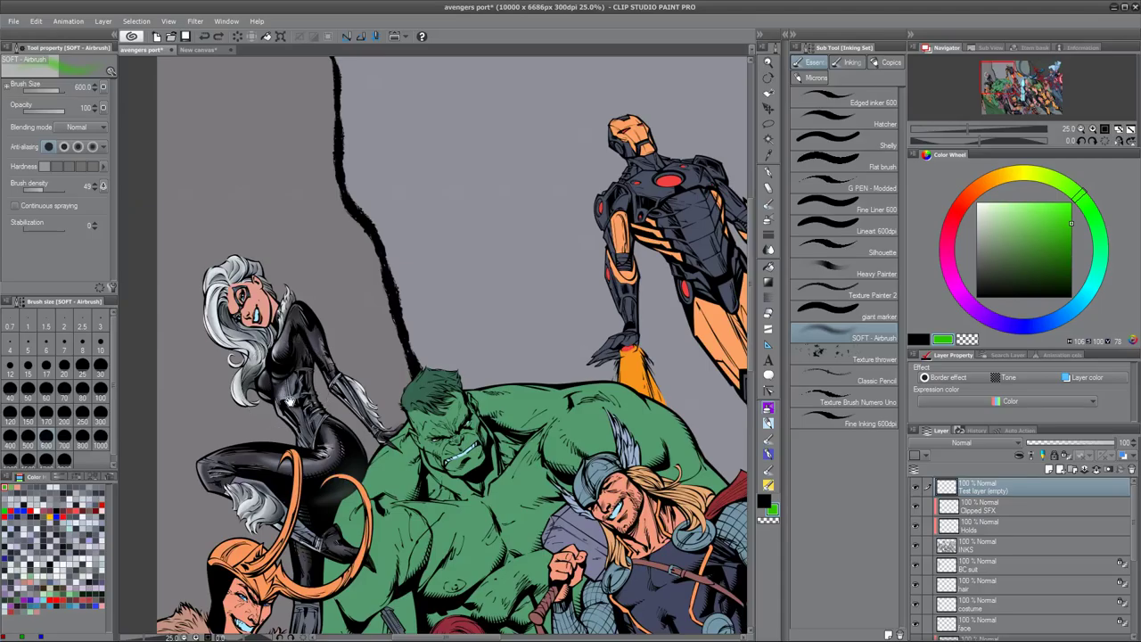
- Examine the rendered Black Cat against the flat-colored Hulk, Loki, Thor and red-haired woman with the pistol
scroll(285, 383, "up", 2)
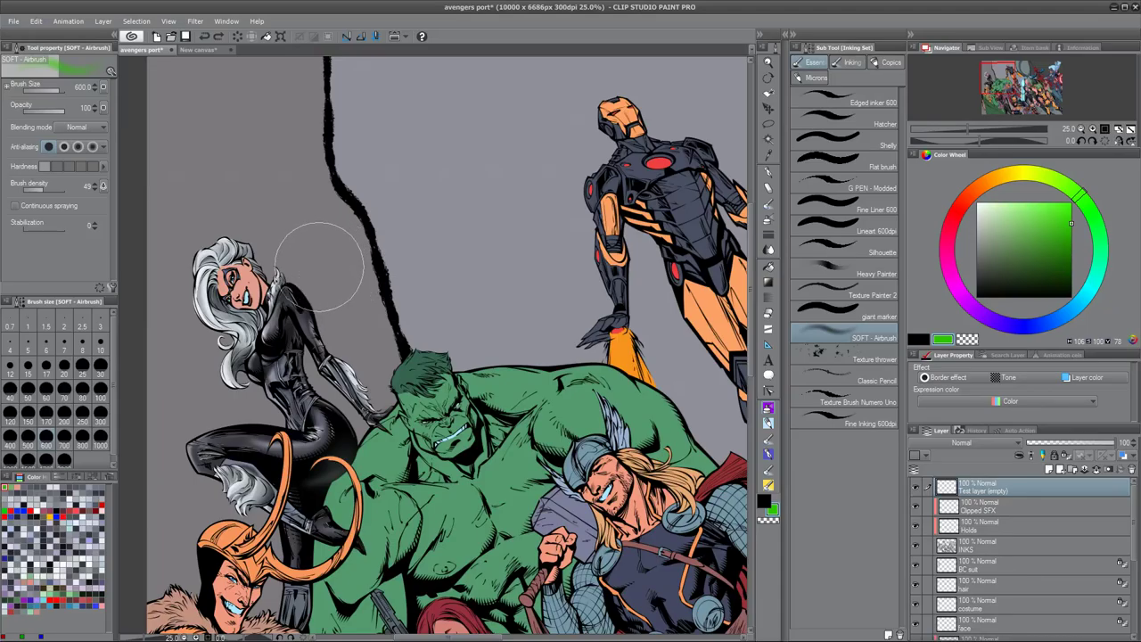
scroll(317, 274, "up", 1)
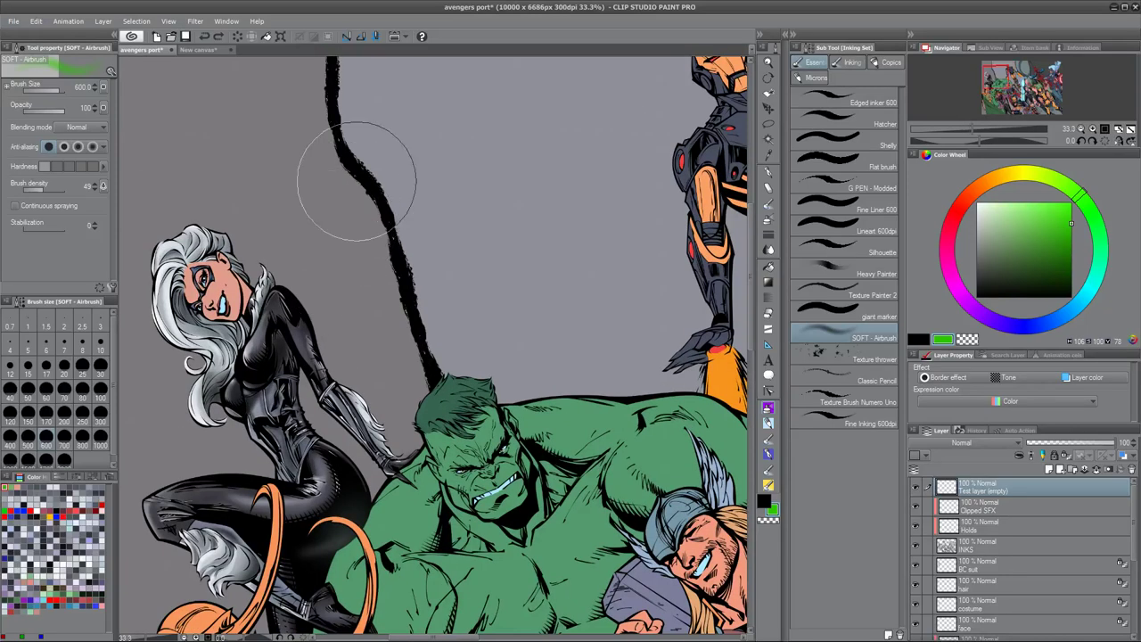
left_click_drag(342, 474, 382, 331)
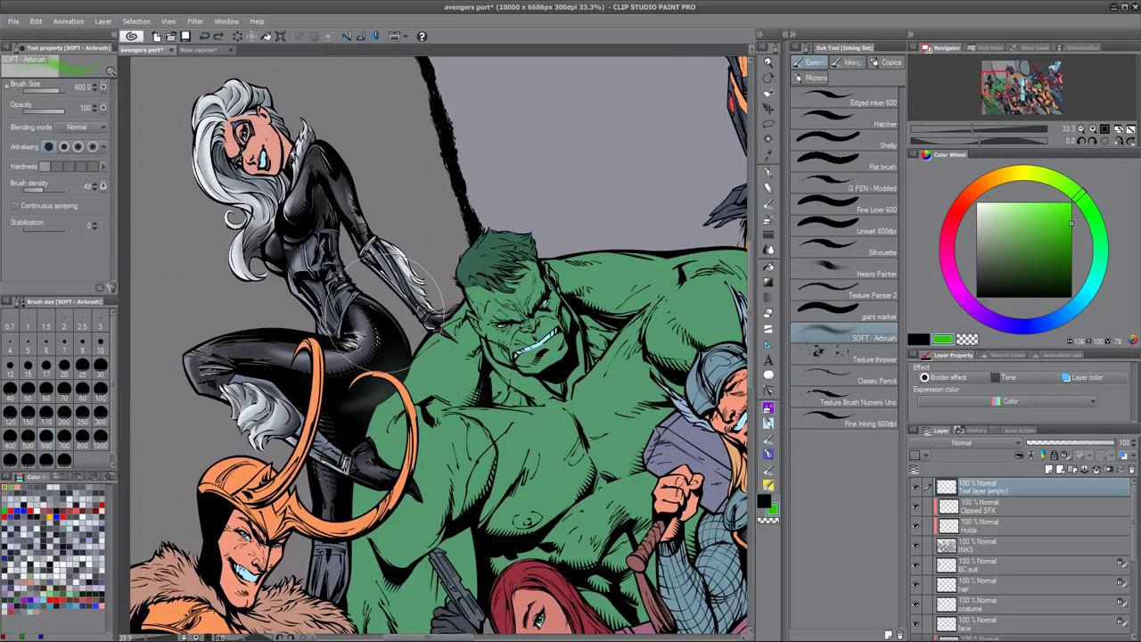
left_click_drag(379, 494, 369, 411)
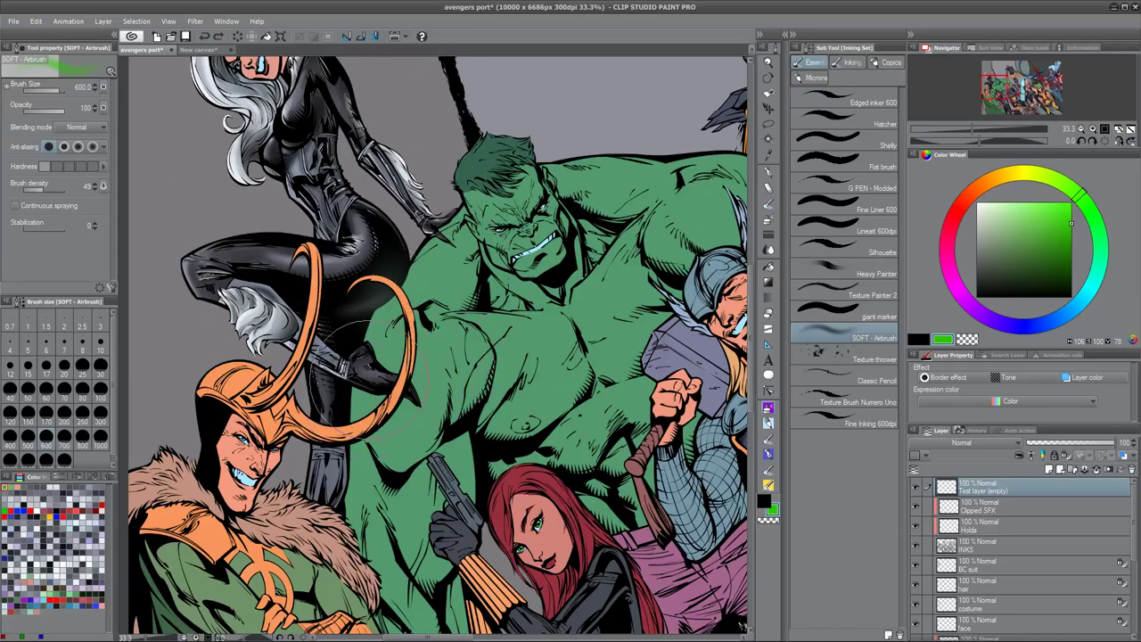
left_click_drag(482, 183, 527, 177)
left_click_drag(585, 342, 532, 318)
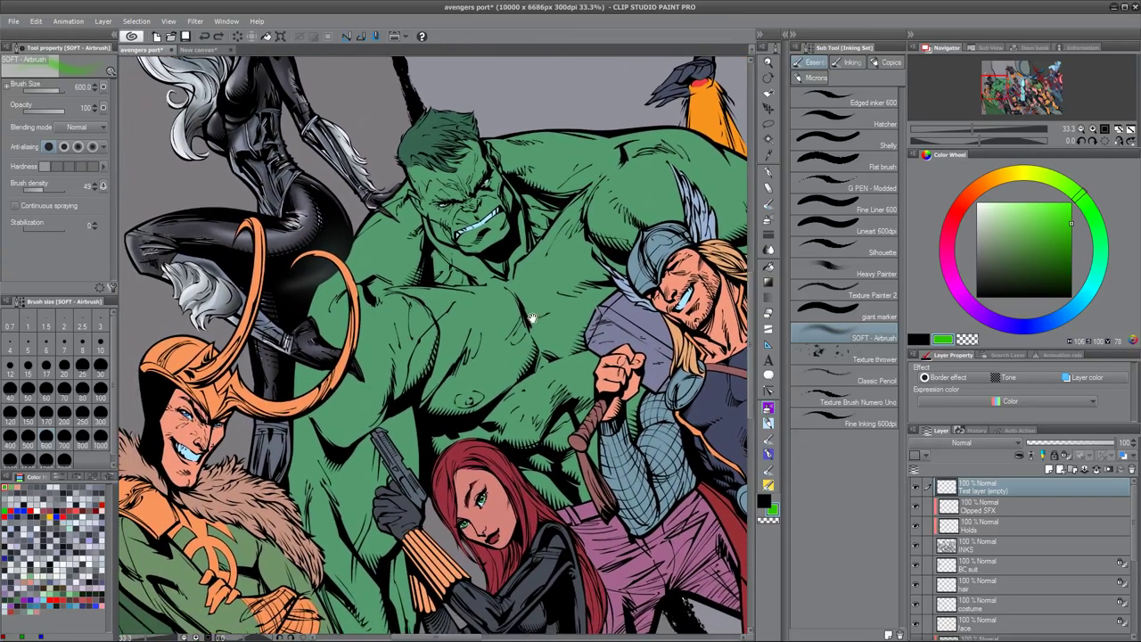
left_click_drag(349, 424, 415, 390)
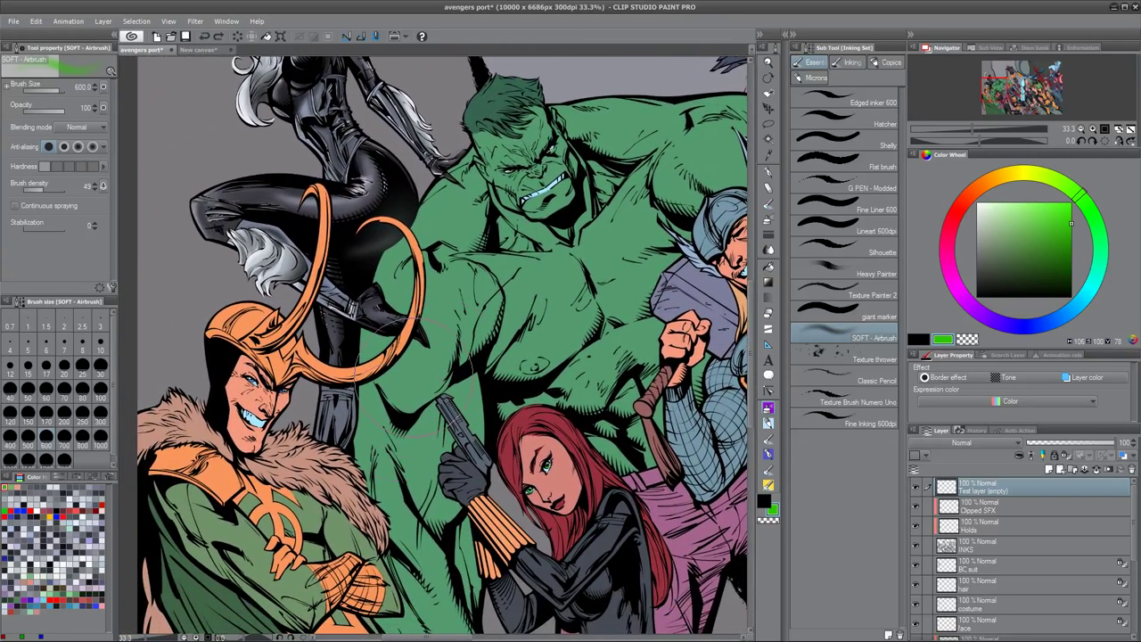
left_click_drag(442, 444, 384, 356)
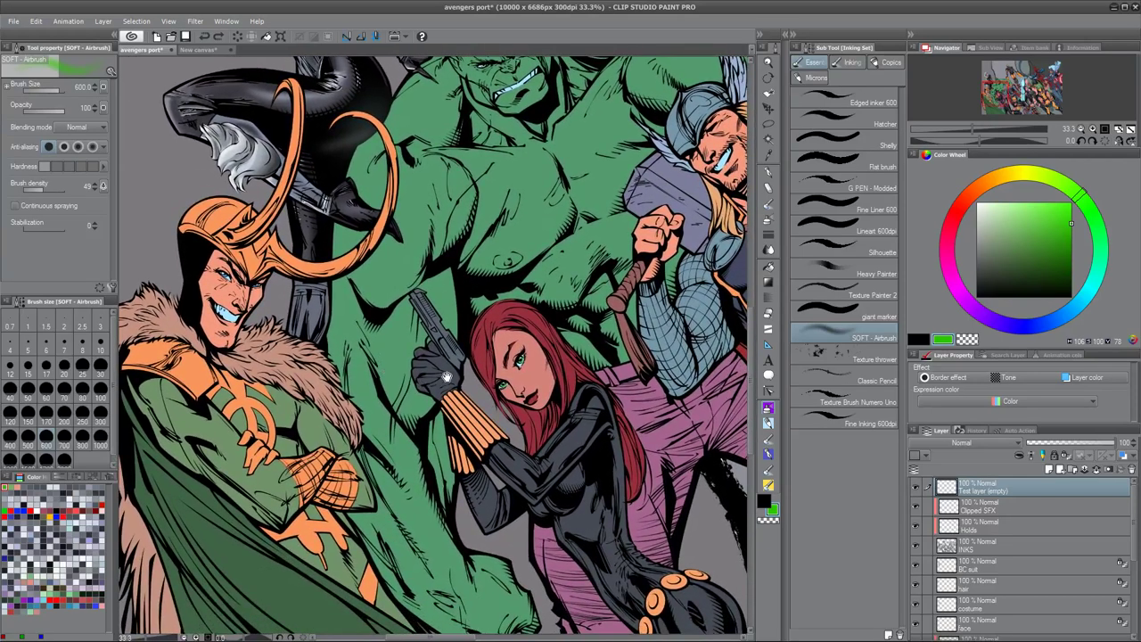
left_click_drag(448, 378, 454, 398)
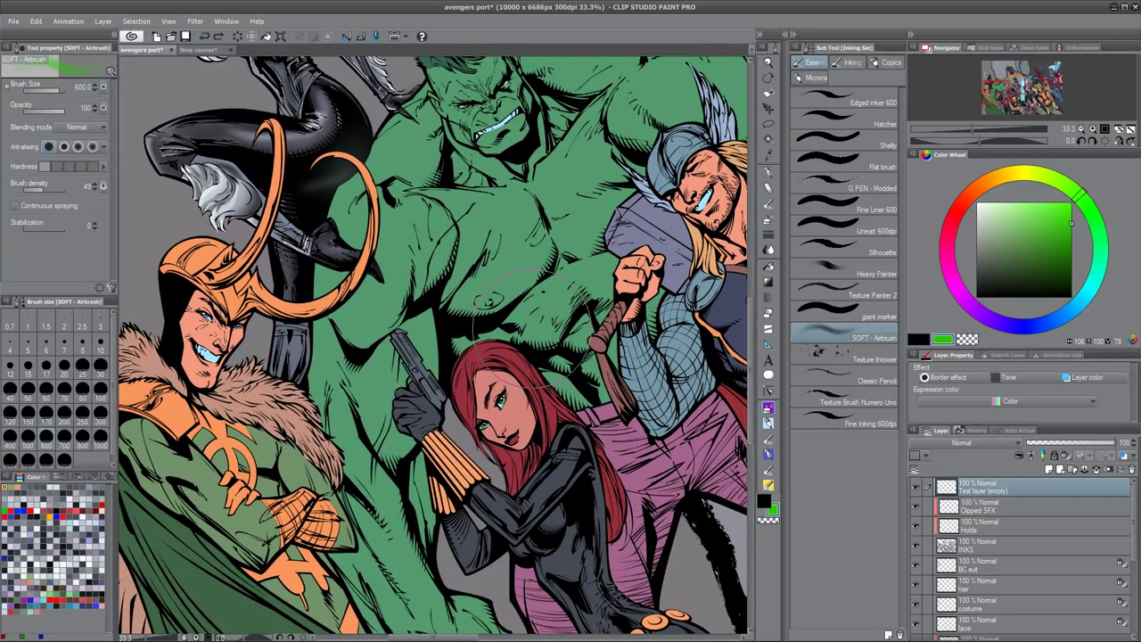
- Select the Holds, INKS and Clipped SFX layers in turn to point out the layer structure, ending on Holds
left_click(996, 526)
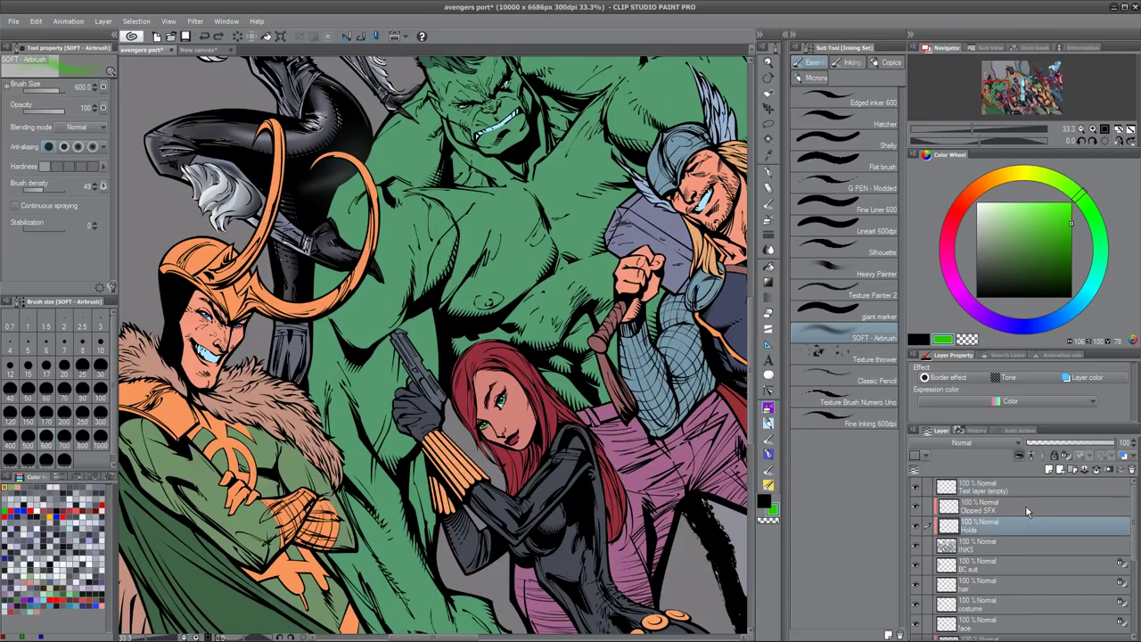
left_click(1007, 546)
left_click(1014, 529)
left_click(1016, 545)
left_click(1021, 533)
left_click(1016, 544)
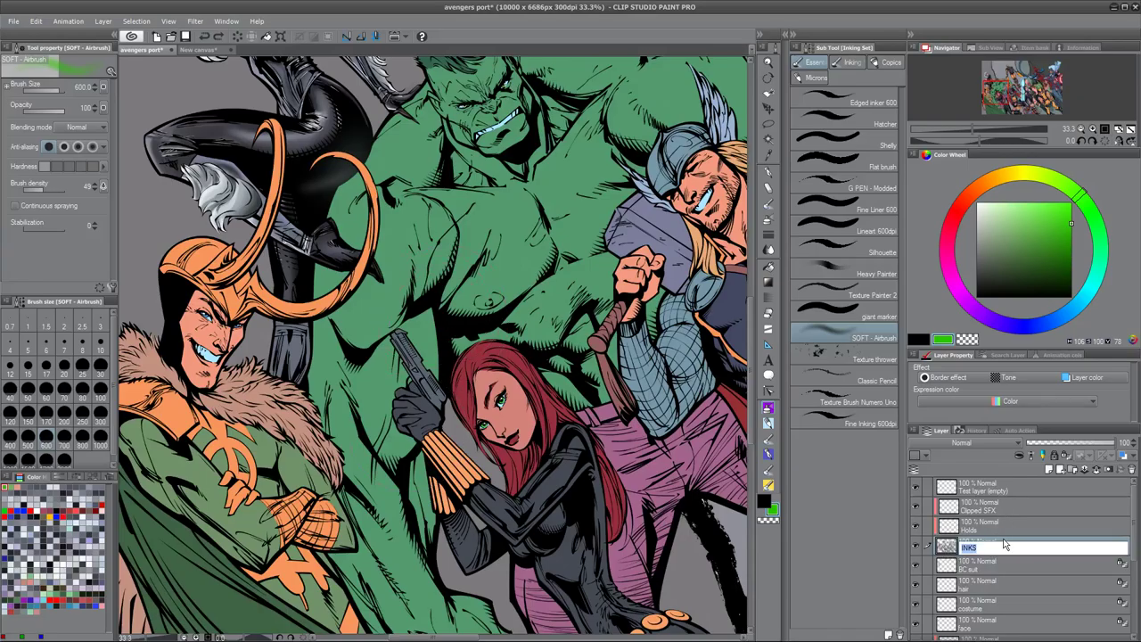
left_click(1001, 526)
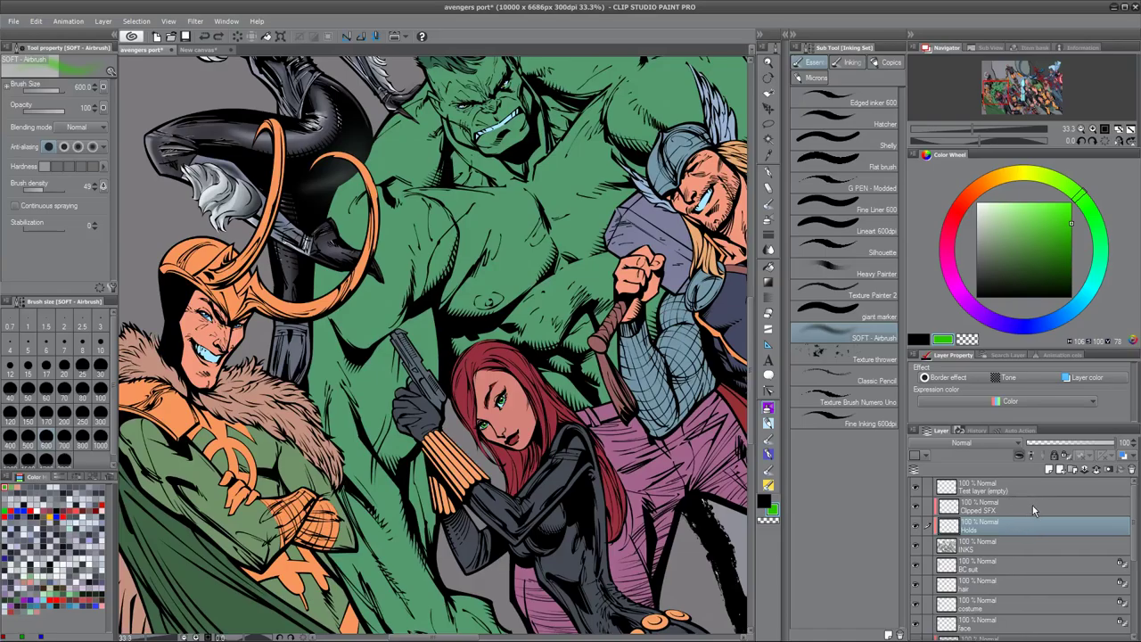
left_click(1029, 505)
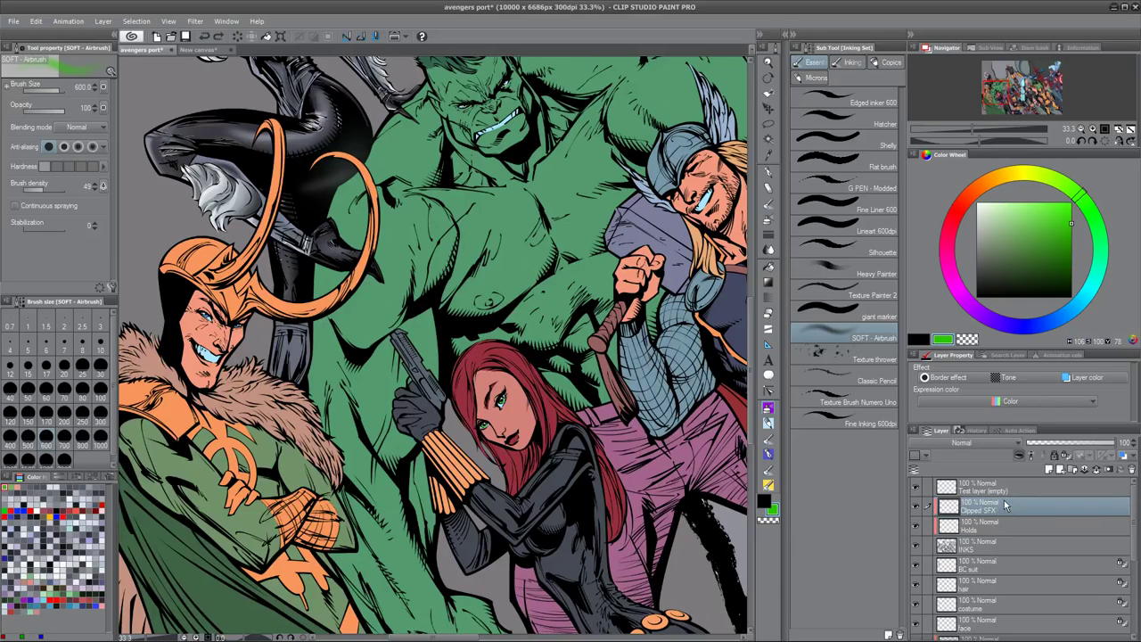
left_click(985, 519)
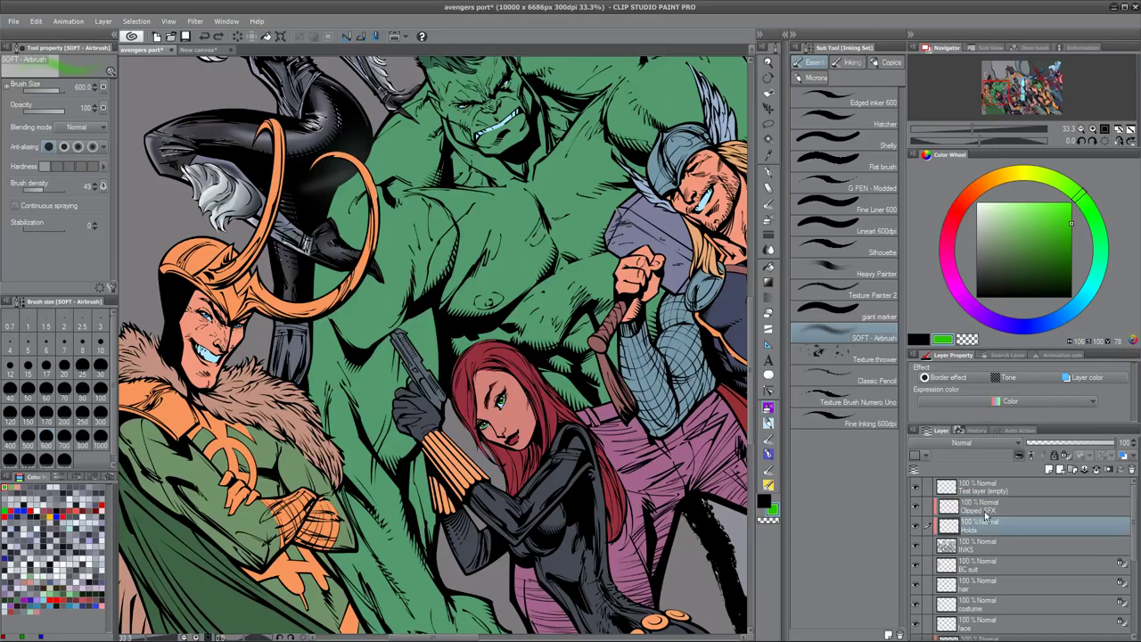
- Point out the Clipped SFX and Holds layers again, then select the INKS layer
left_click(996, 504)
left_click(999, 526)
left_click(1007, 508)
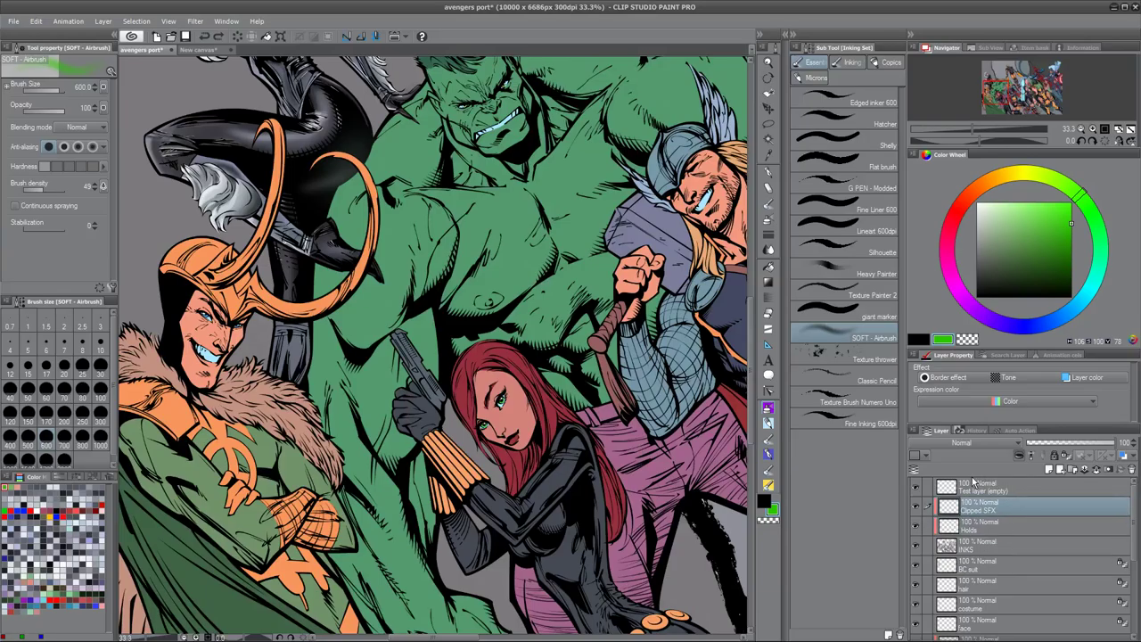
left_click(1025, 547)
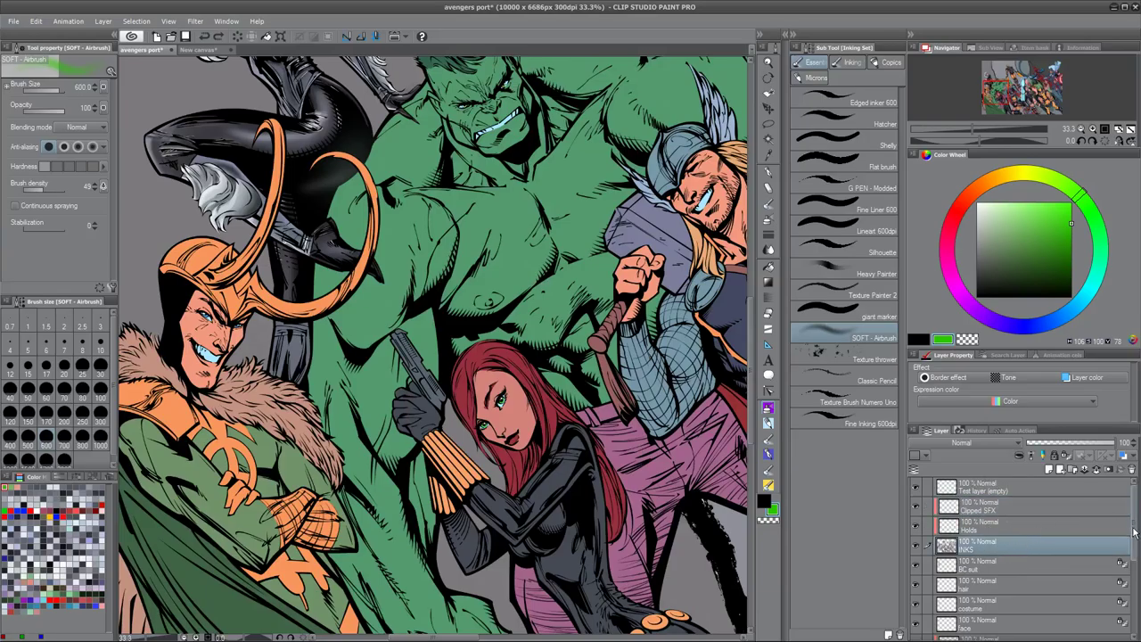
- Review the lower layer stack, selecting FLATS Copy 2, Multiply All, overlay all and screen all in turn
scroll(1125, 615, "down", 5)
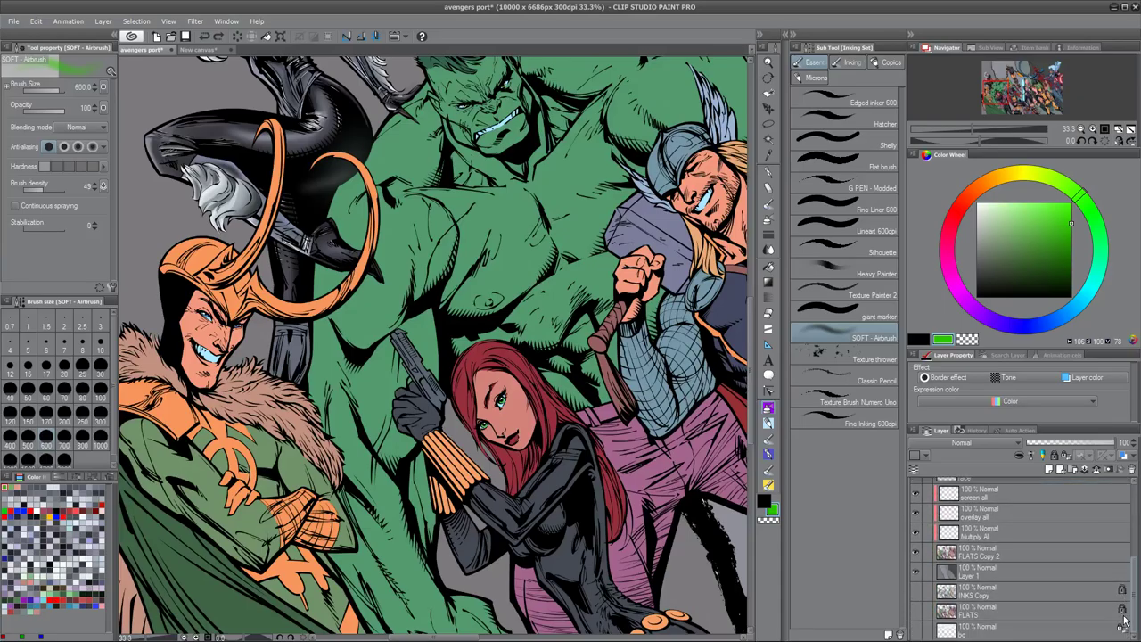
scroll(1132, 597, "up", 3)
scroll(1130, 575, "up", 2)
scroll(1120, 561, "down", 1)
scroll(1134, 574, "down", 1)
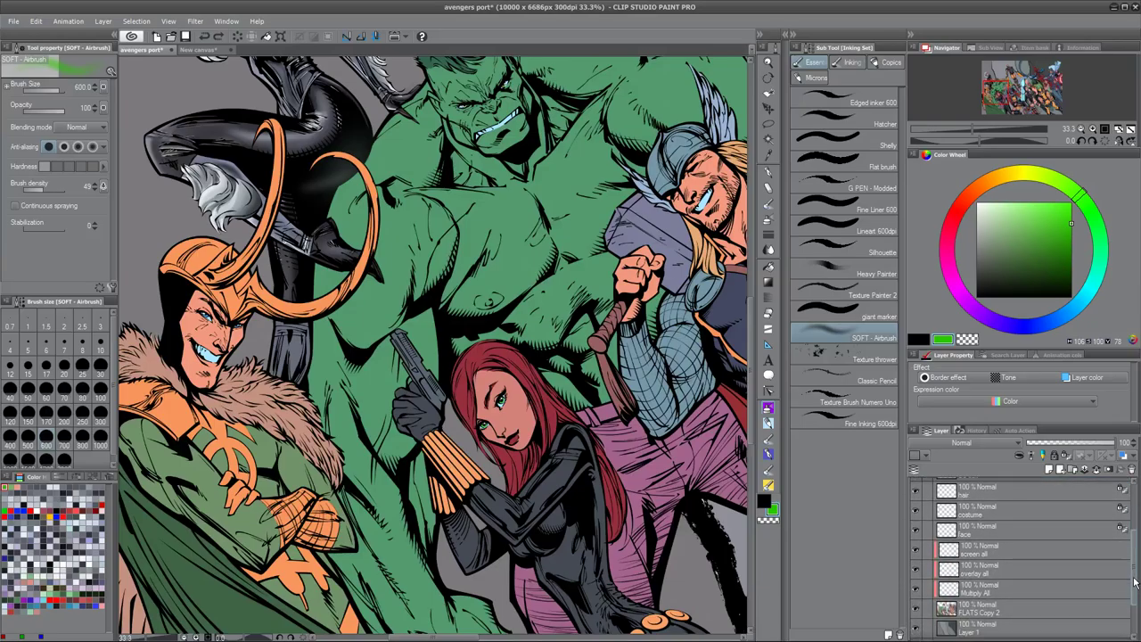
left_click(1002, 588)
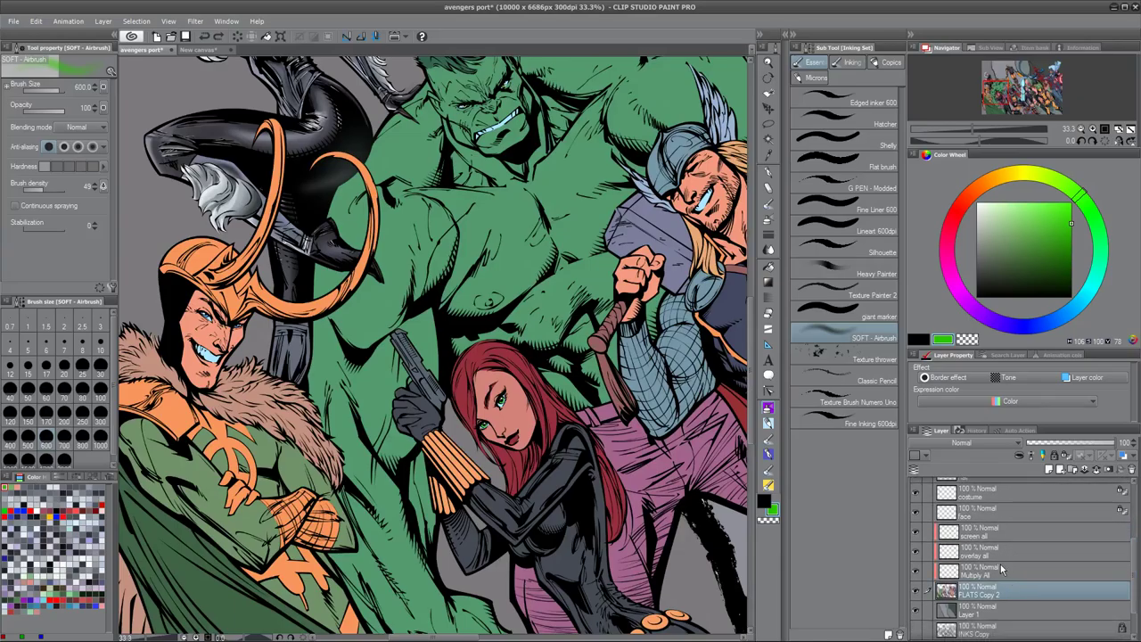
left_click(1007, 570)
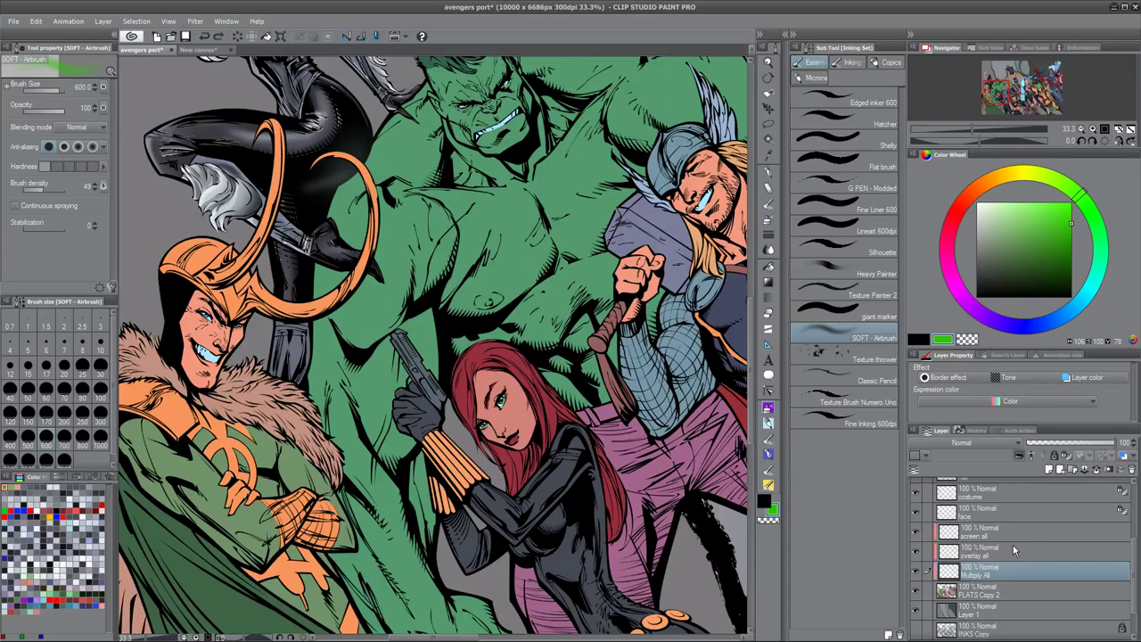
left_click(1009, 551)
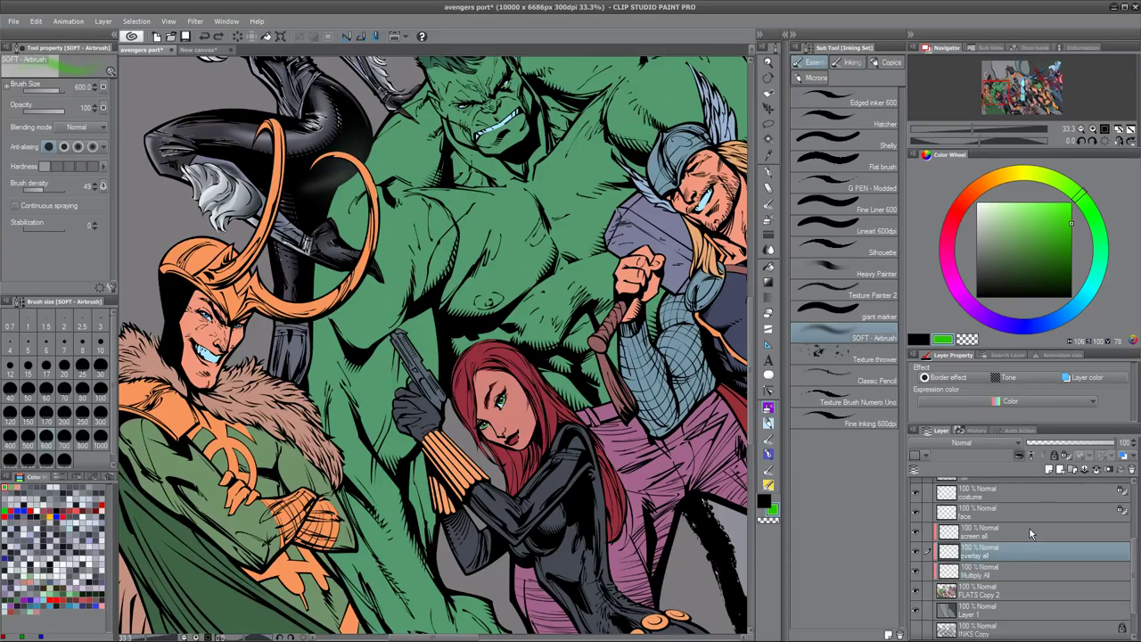
left_click(1021, 532)
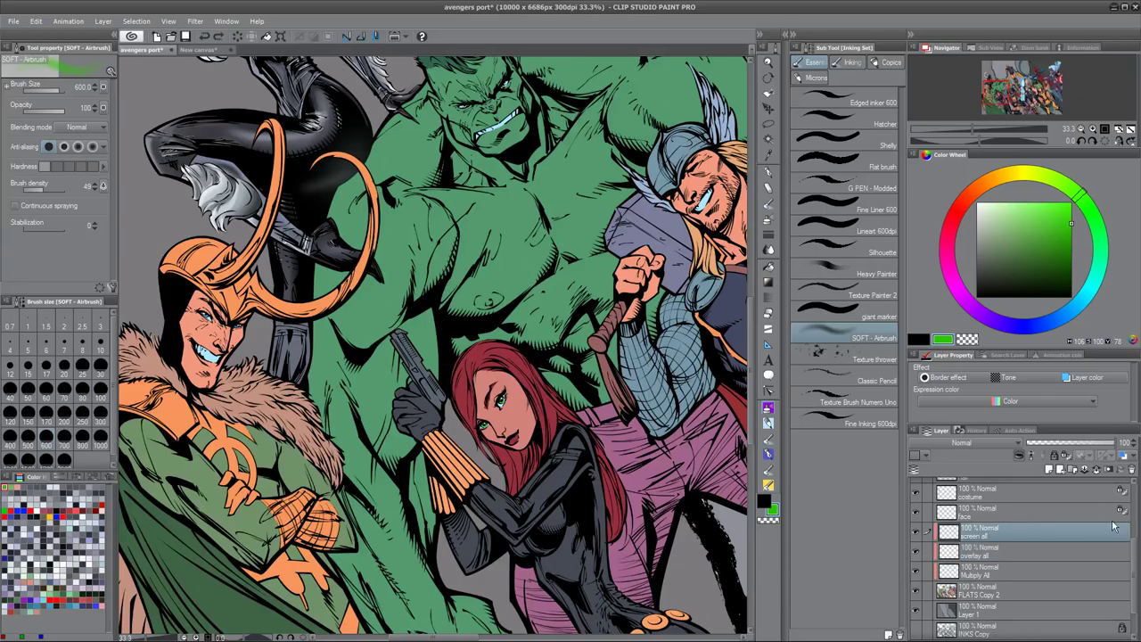
- Select the face layer and then the BC suit layer to point out the separate rendering layers
scroll(1137, 545, "up", 2)
scroll(1137, 545, "up", 3)
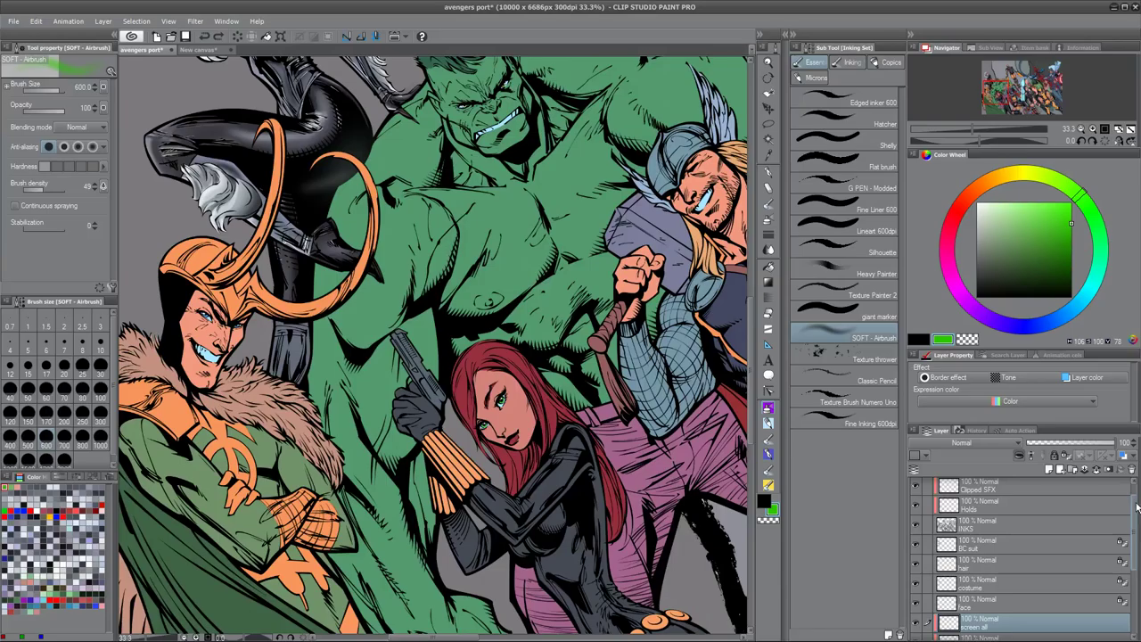
left_click(997, 602)
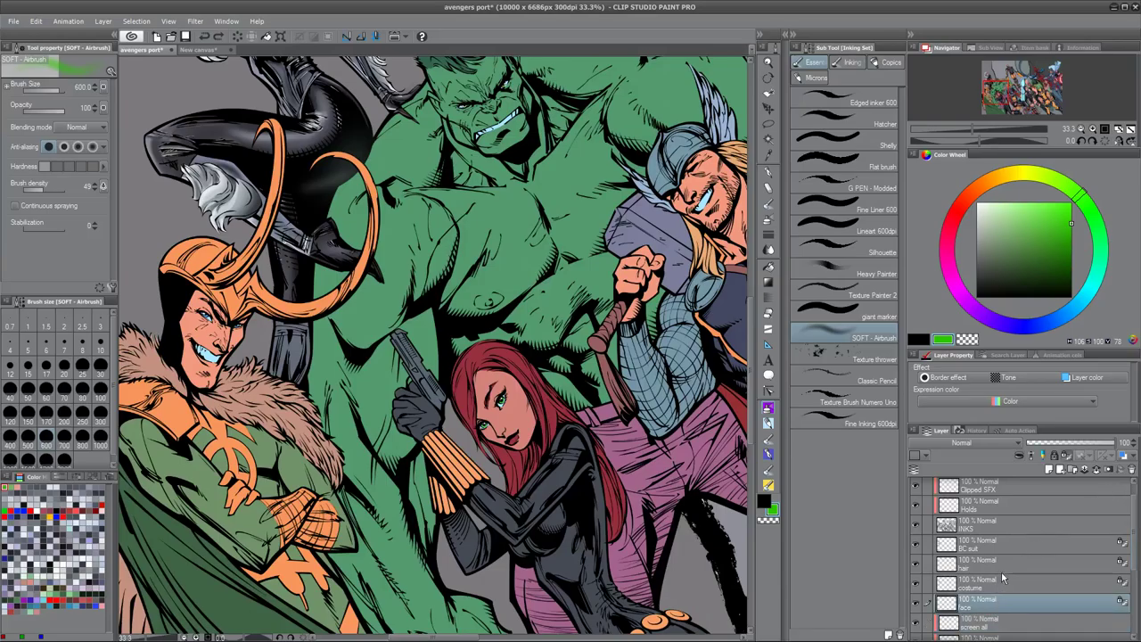
left_click(1011, 539)
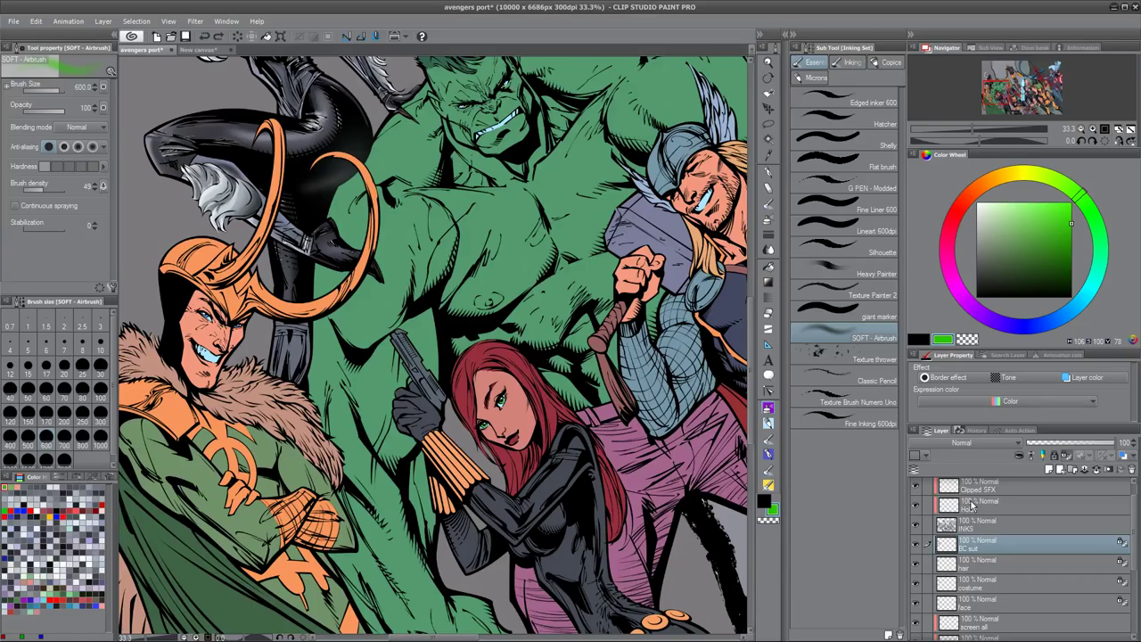
scroll(1135, 510, "up", 1)
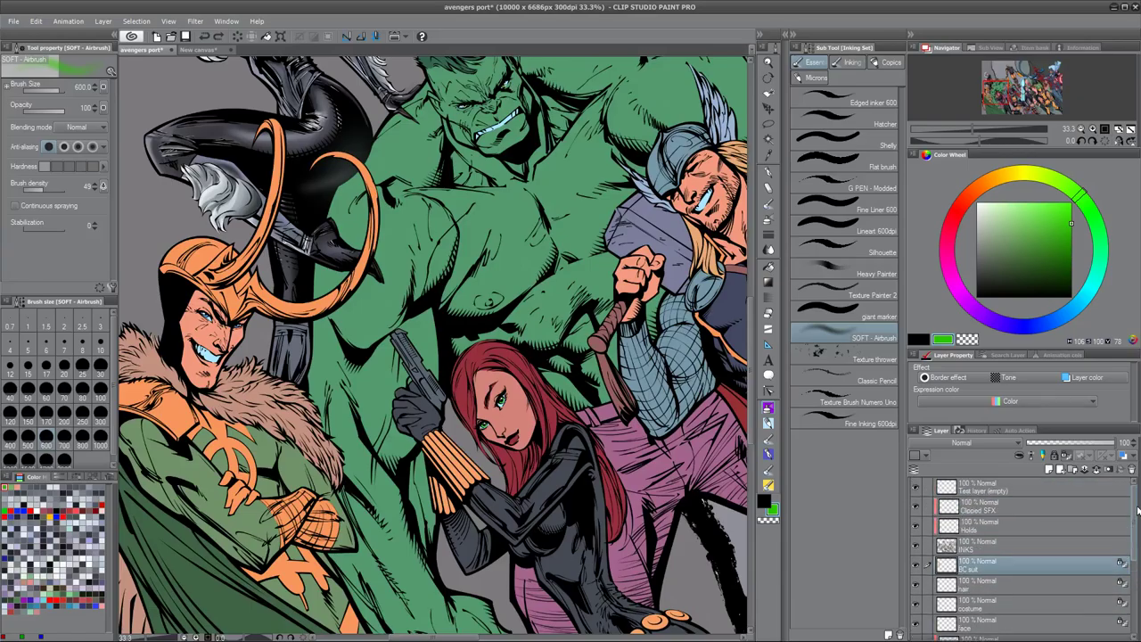
- Reduce the SOFT - Airbrush size to 250 and look over Black Cat's suit beside Hulk
left_click_drag(349, 297, 409, 514)
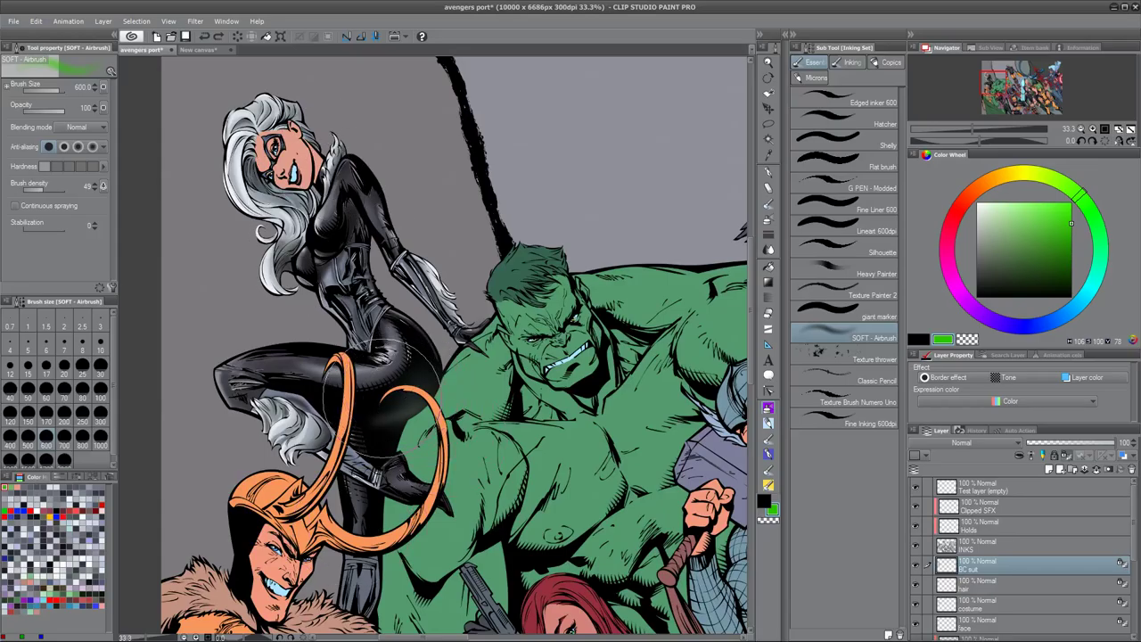
key("bracketleft")
key("bracketleft")
key("bracketleft")
key("bracketleft")
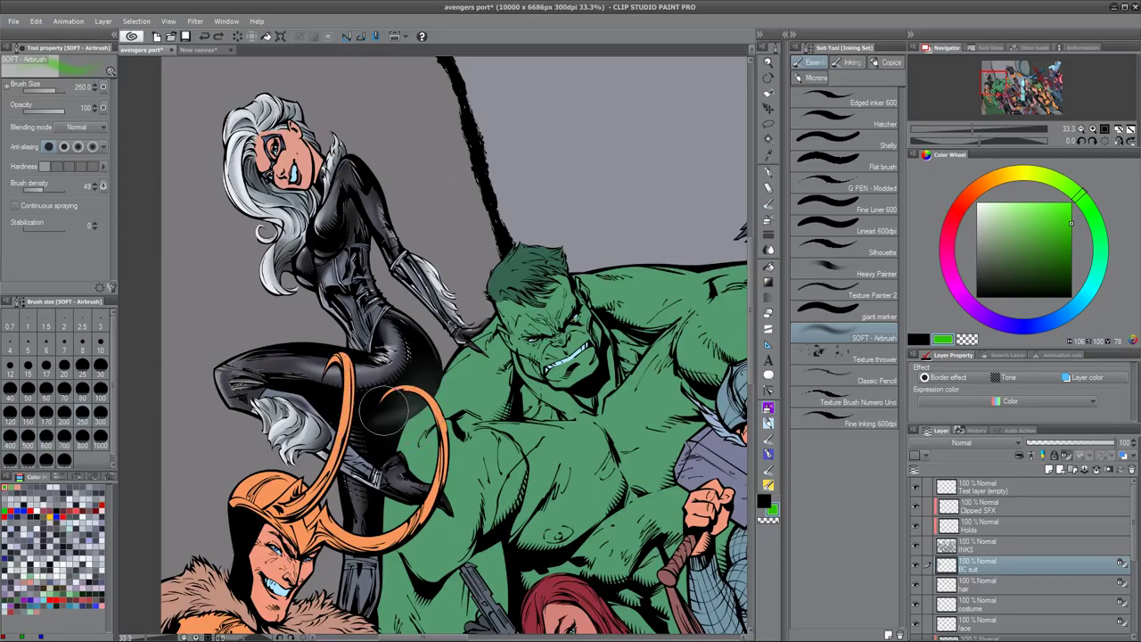
left_click_drag(385, 403, 389, 447)
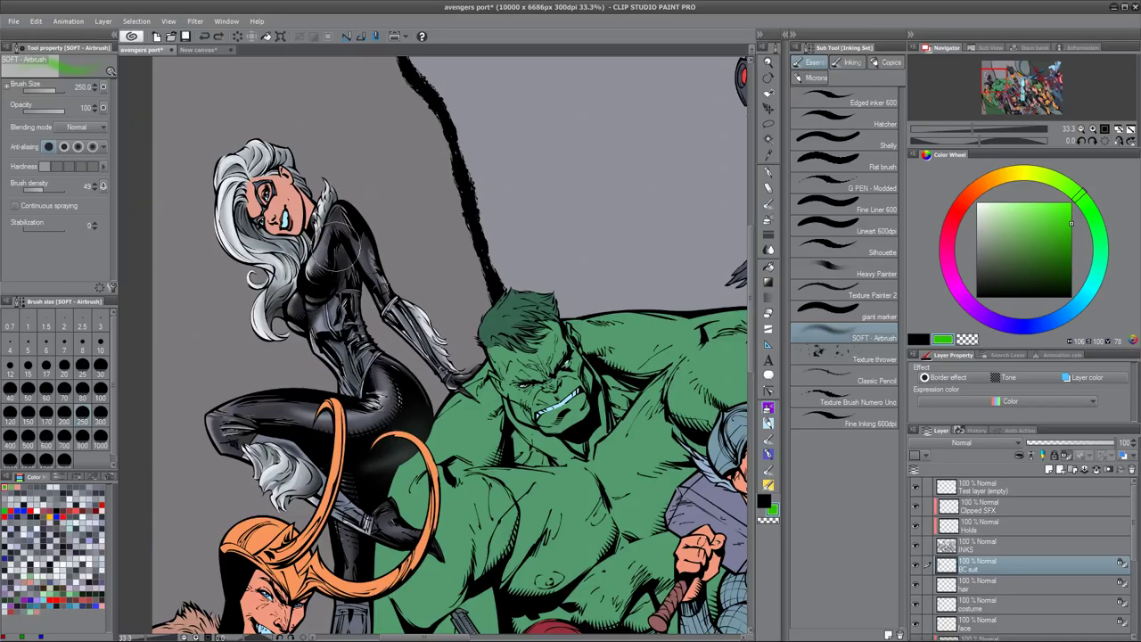
mouse_move(394, 418)
left_mouse_down()
mouse_move(387, 473)
mouse_move(396, 435)
mouse_move(366, 291)
left_mouse_up()
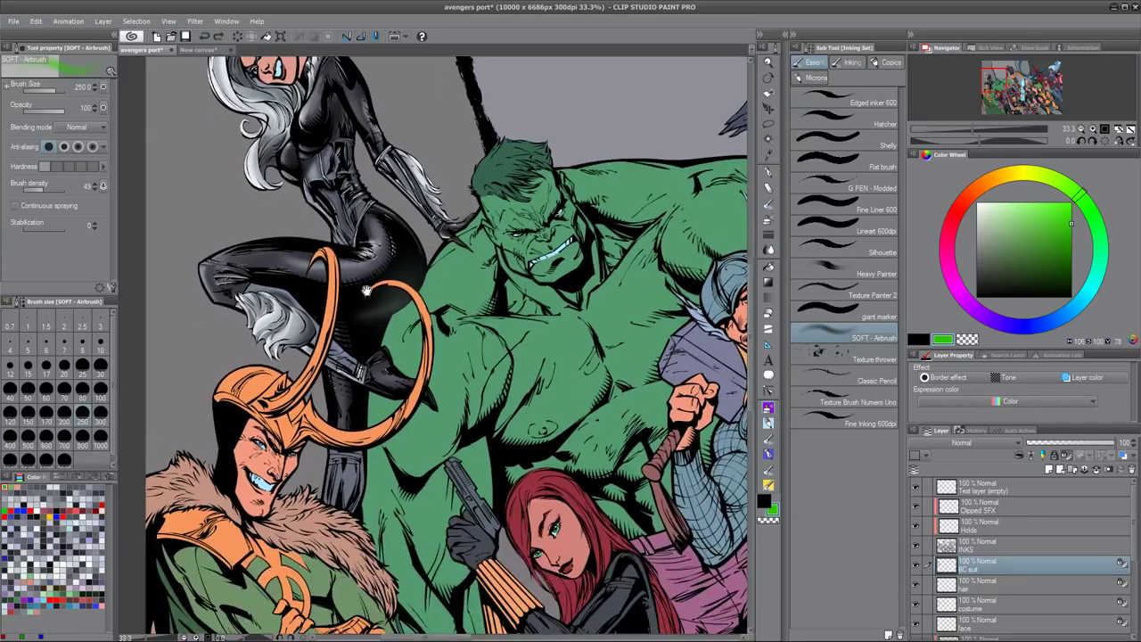
- Select the costume layer and sample the blue-grey of Black Cat's flat-colored boot behind Loki for the soft airbrush
left_click(344, 433, "ctrl")
left_click(344, 433, "ctrl")
left_click_drag(409, 443, 422, 343)
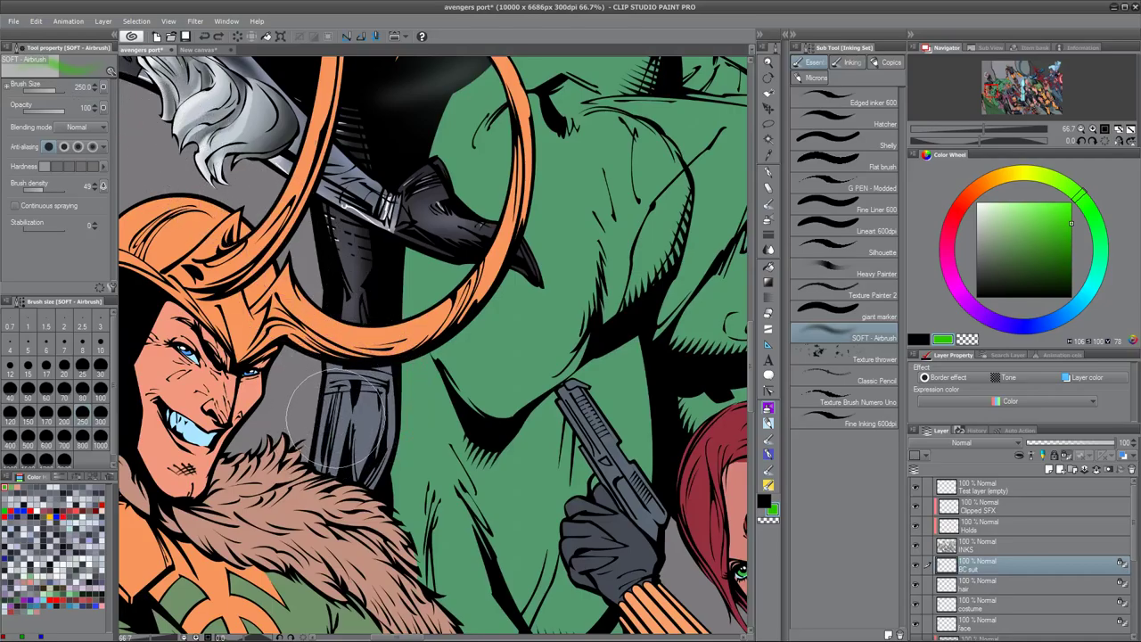
key("m")
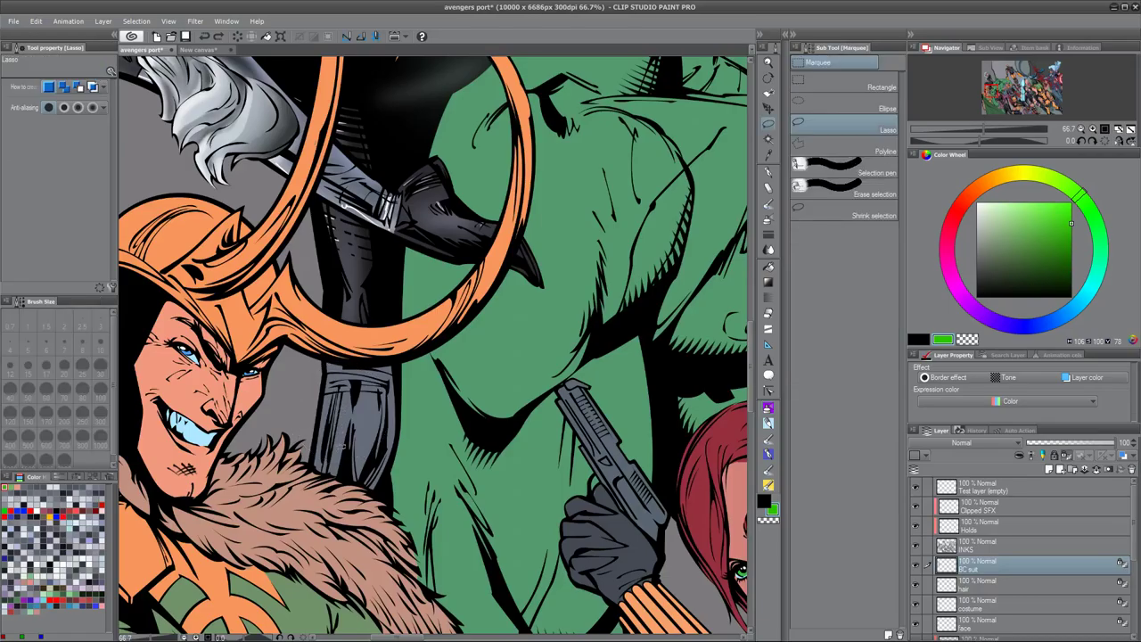
left_click(768, 407)
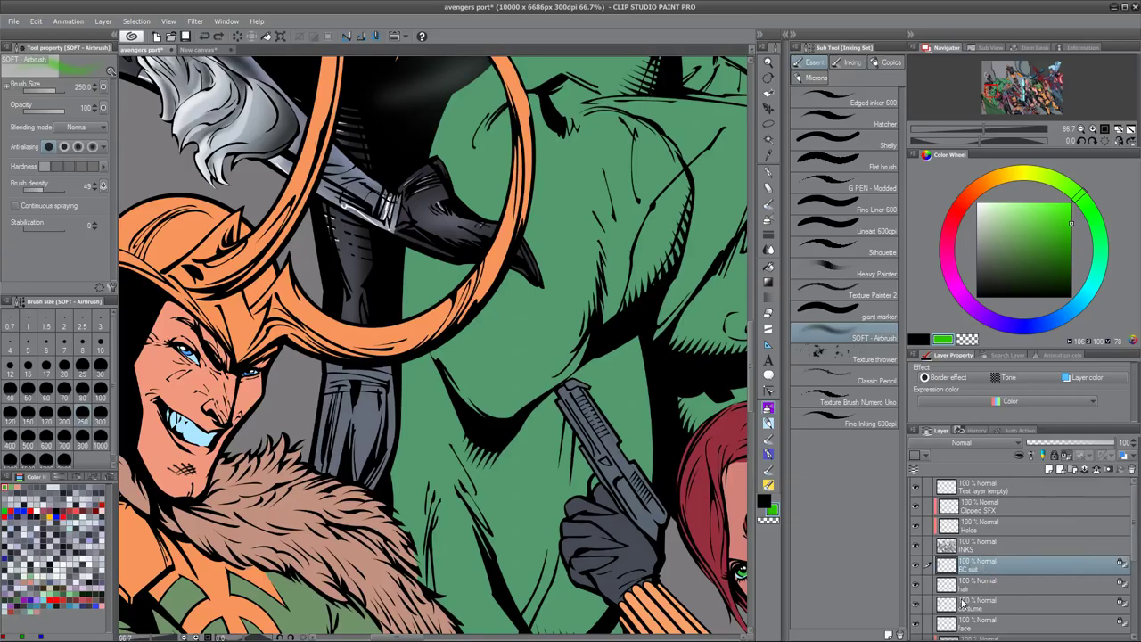
left_click(964, 604)
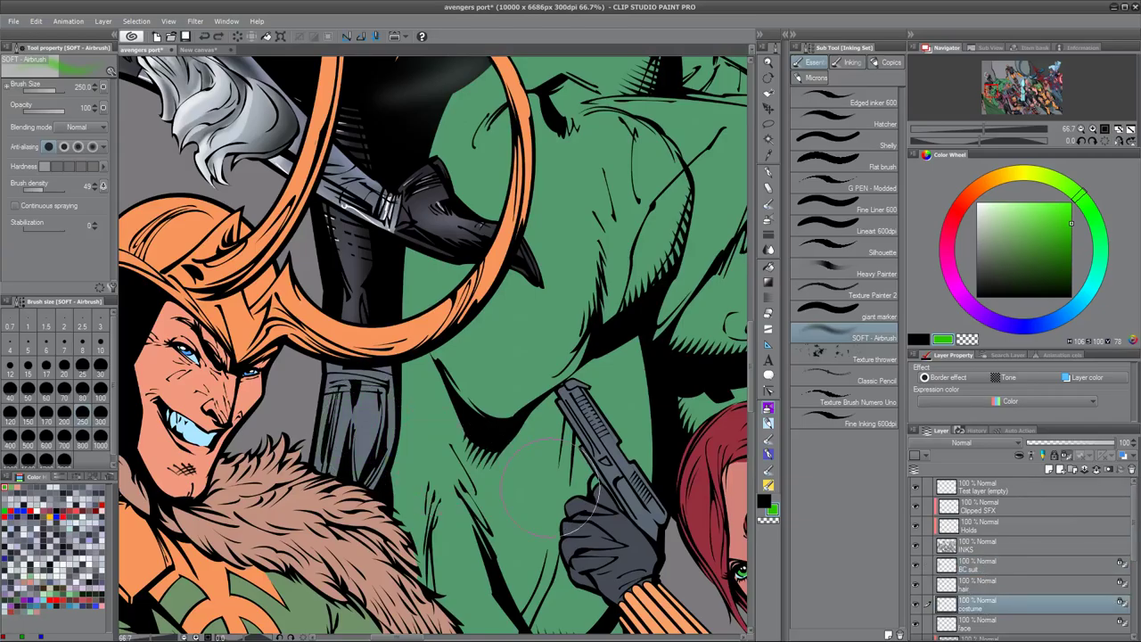
left_click(358, 419, "alt")
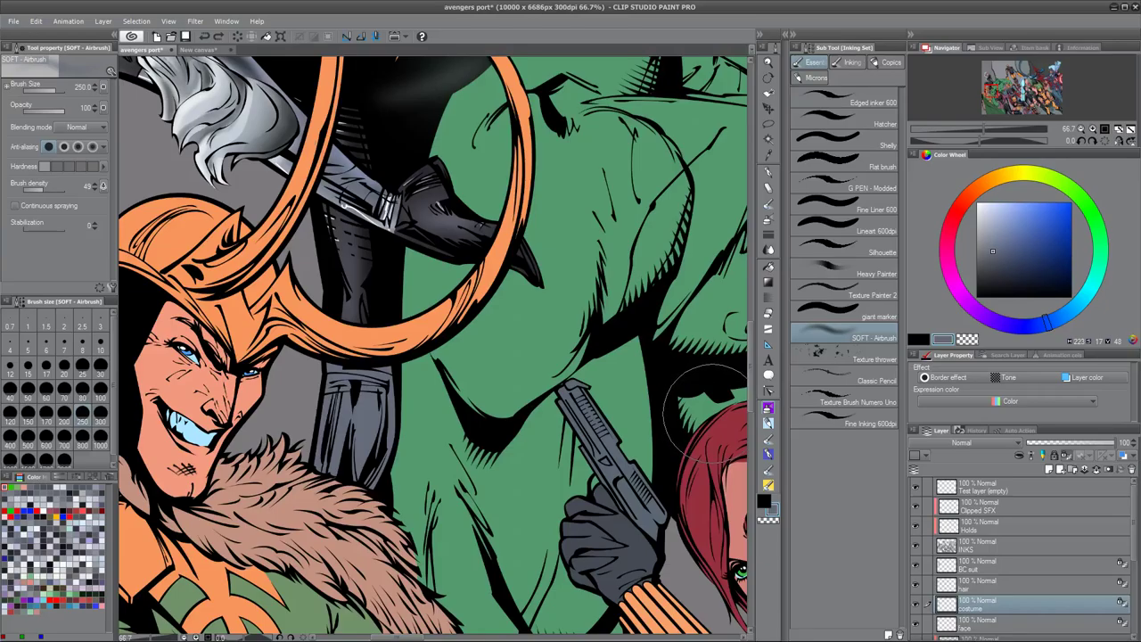
- Examine the rendering on Black Cat's hair, torso and legs, ending at the unrendered boot beside Loki's collar
mouse_move(440, 123)
left_mouse_down()
mouse_move(596, 404)
mouse_move(582, 176)
left_mouse_up()
left_click_drag(643, 454, 595, 218)
left_click_drag(585, 377, 561, 545)
left_click_drag(580, 277, 582, 565)
left_click_drag(615, 347, 638, 590)
left_click_drag(597, 445, 669, 395)
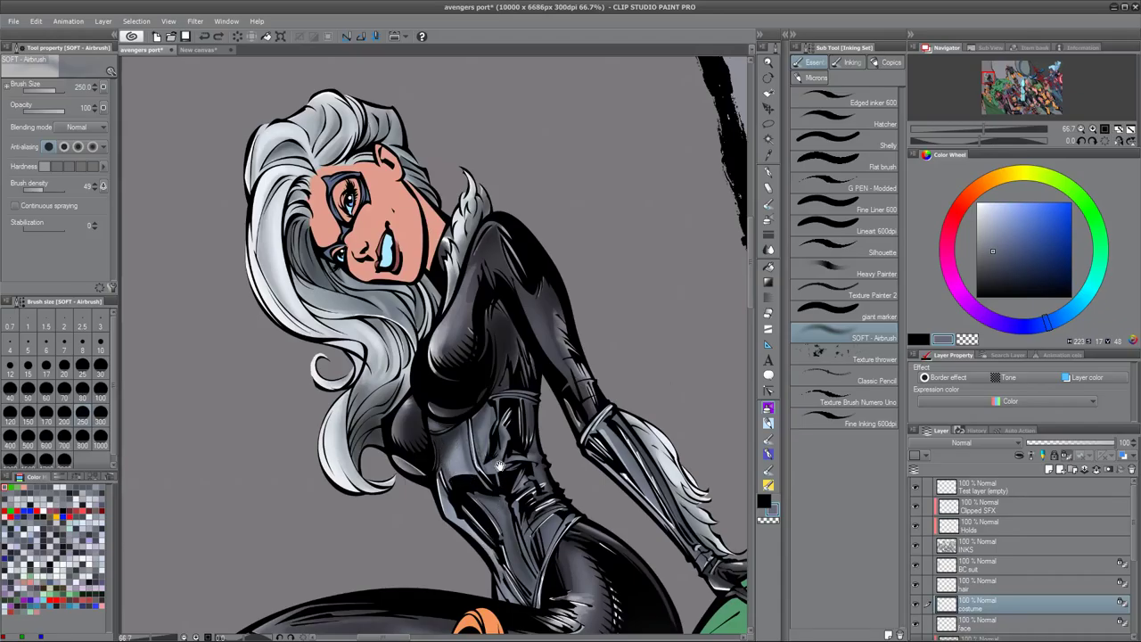
left_click_drag(591, 509, 592, 464)
scroll(578, 403, "down", 2)
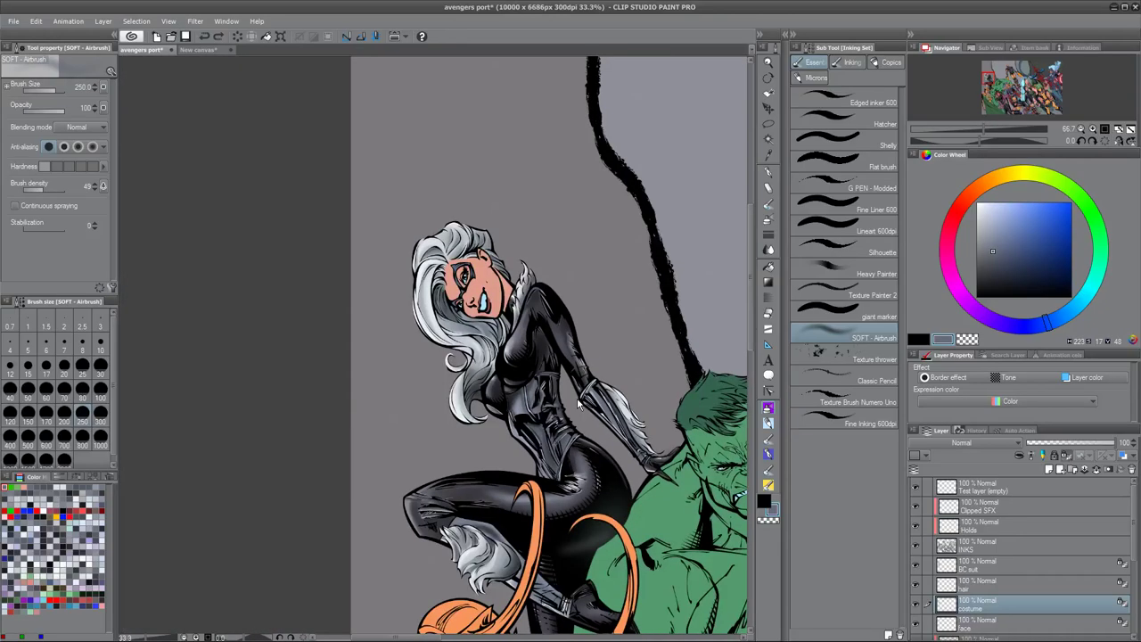
scroll(578, 404, "down", 3)
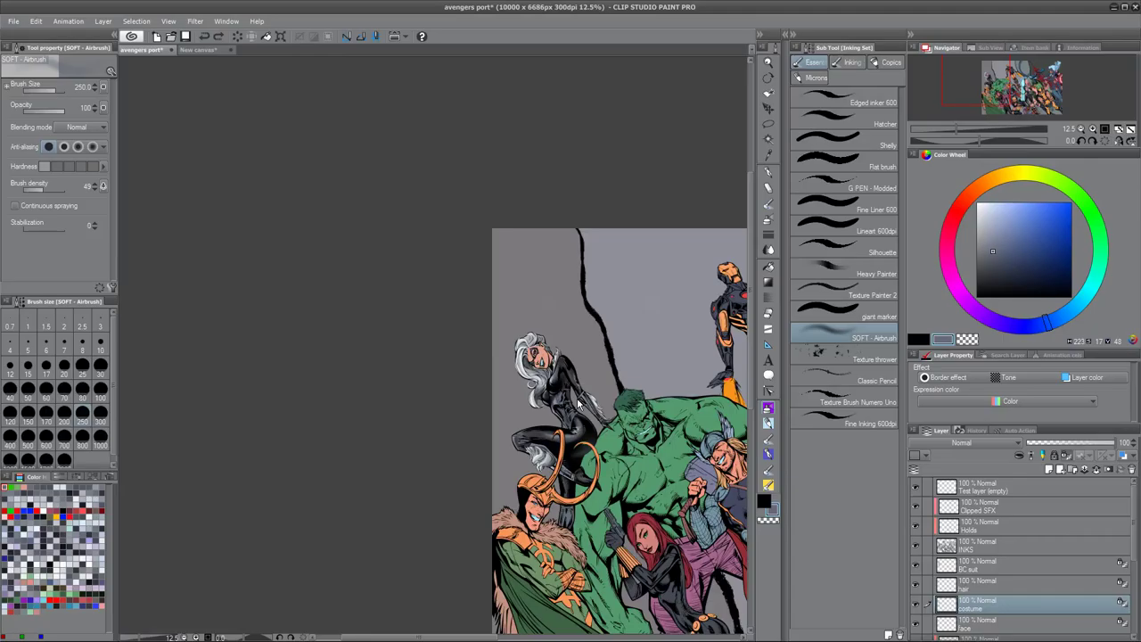
scroll(577, 404, "up", 6)
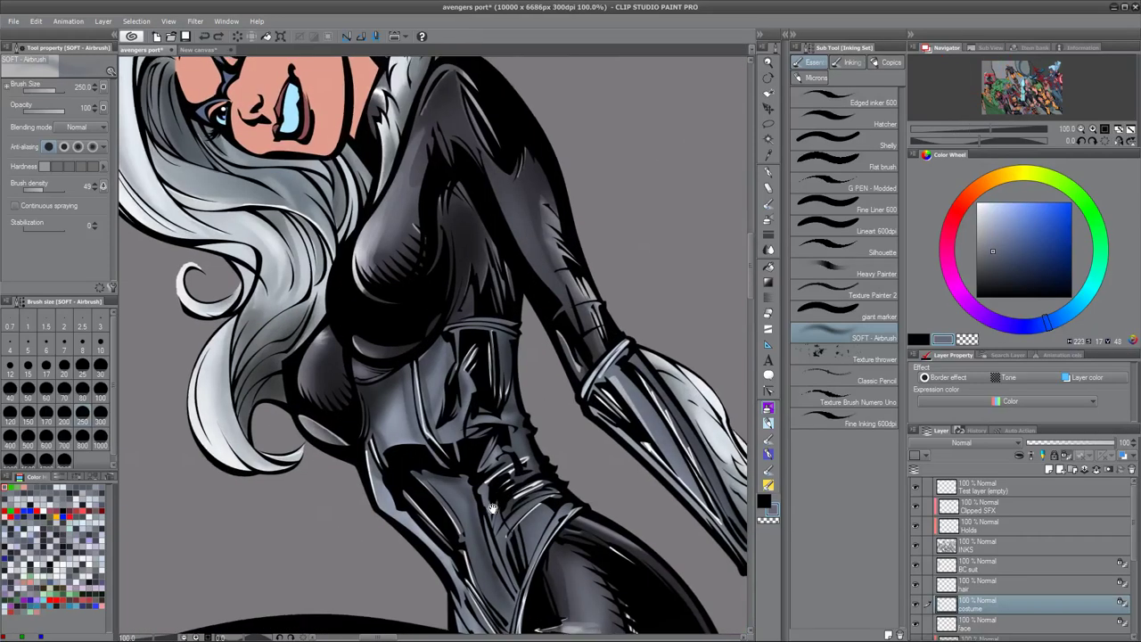
left_click_drag(493, 508, 493, 98)
left_click_drag(558, 383, 547, 185)
scroll(532, 216, "down", 1)
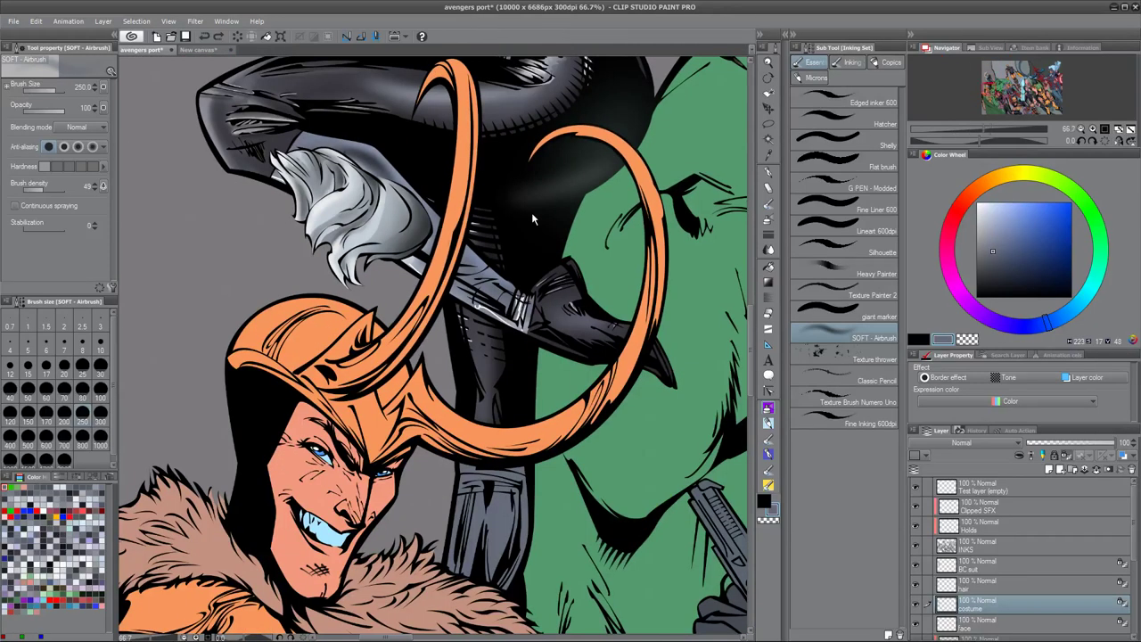
left_click_drag(597, 493, 590, 328)
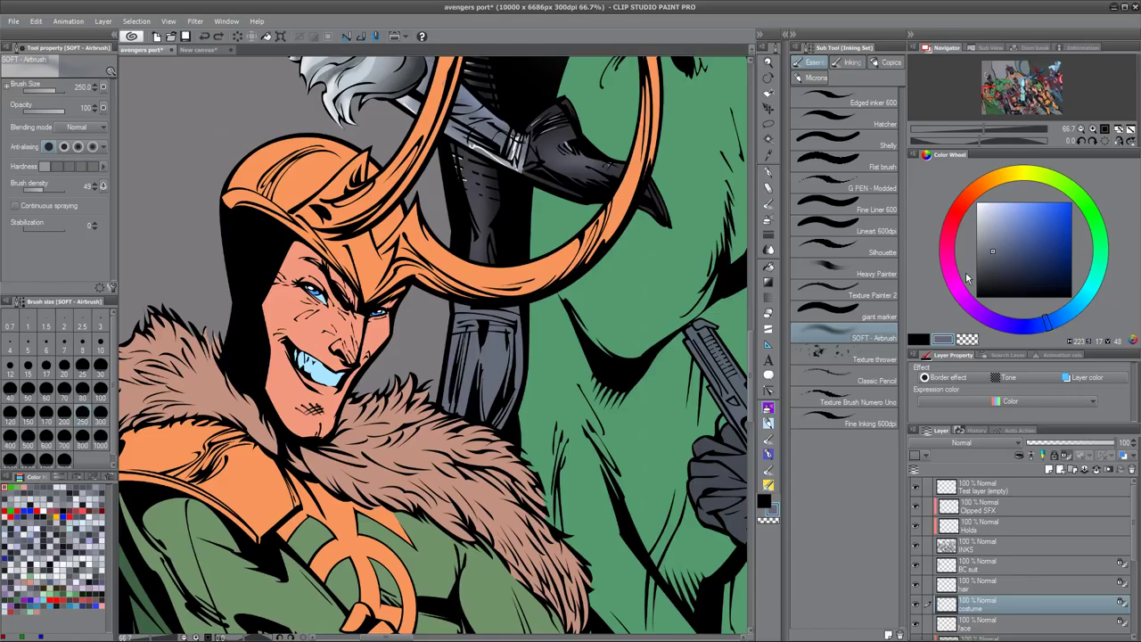
- Try a lighter blue-grey airbrush stroke down the left side of Black Cat's lower boot
left_click(991, 229)
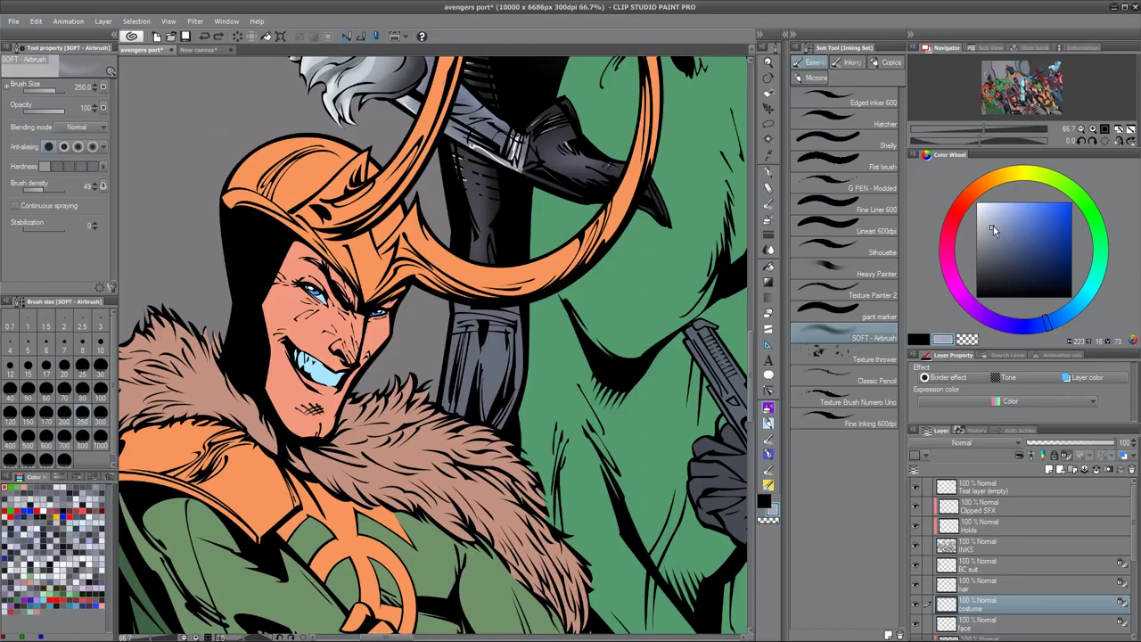
left_click_drag(460, 324, 461, 385)
key("ctrl+z")
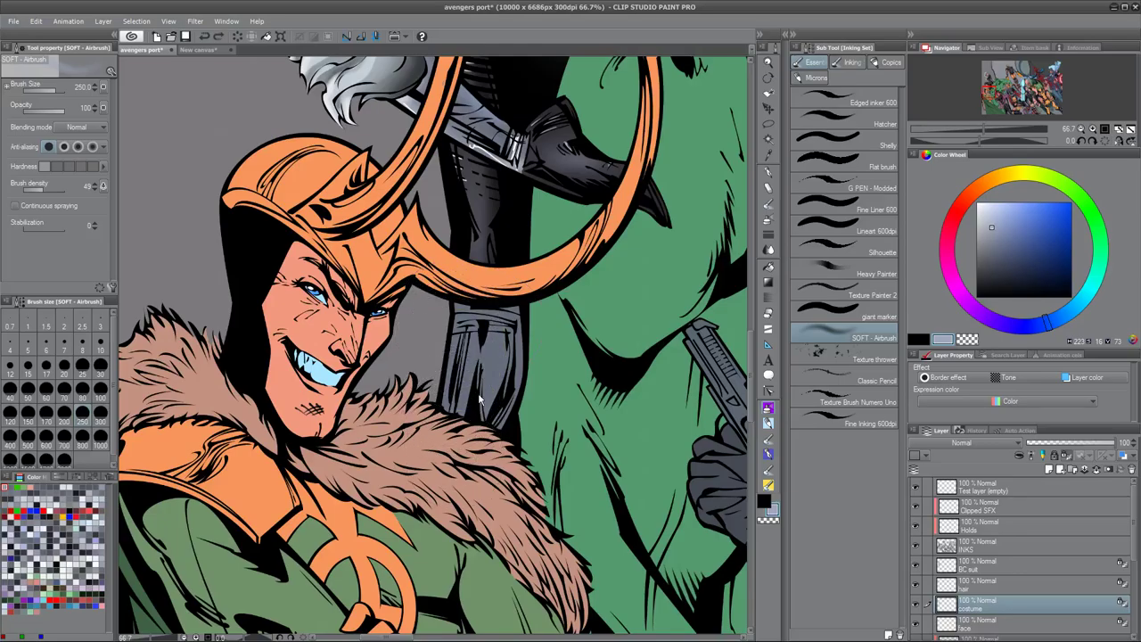
- Airbrush a pale blue-grey highlight down the left side of Black Cat's lower boot with brush size 80
left_click(990, 216)
left_click(988, 216)
key("bracketleft")
key("bracketleft")
key("bracketleft")
key("bracketleft")
key("bracketleft")
key("bracketleft")
left_click_drag(459, 320, 453, 390)
mouse_move(453, 303)
left_mouse_down()
mouse_move(523, 319)
mouse_move(456, 299)
mouse_move(412, 452)
left_mouse_up()
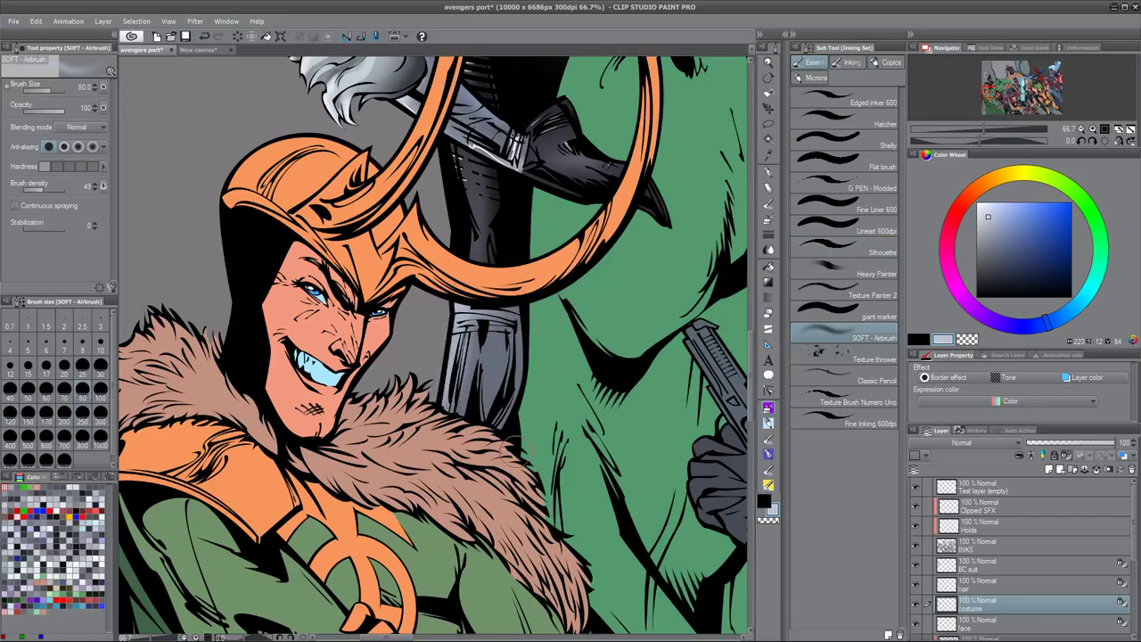
- Airbrush a dark blue-grey shadow along the right side of Black Cat's lower boot
left_click(982, 217)
left_click(992, 230)
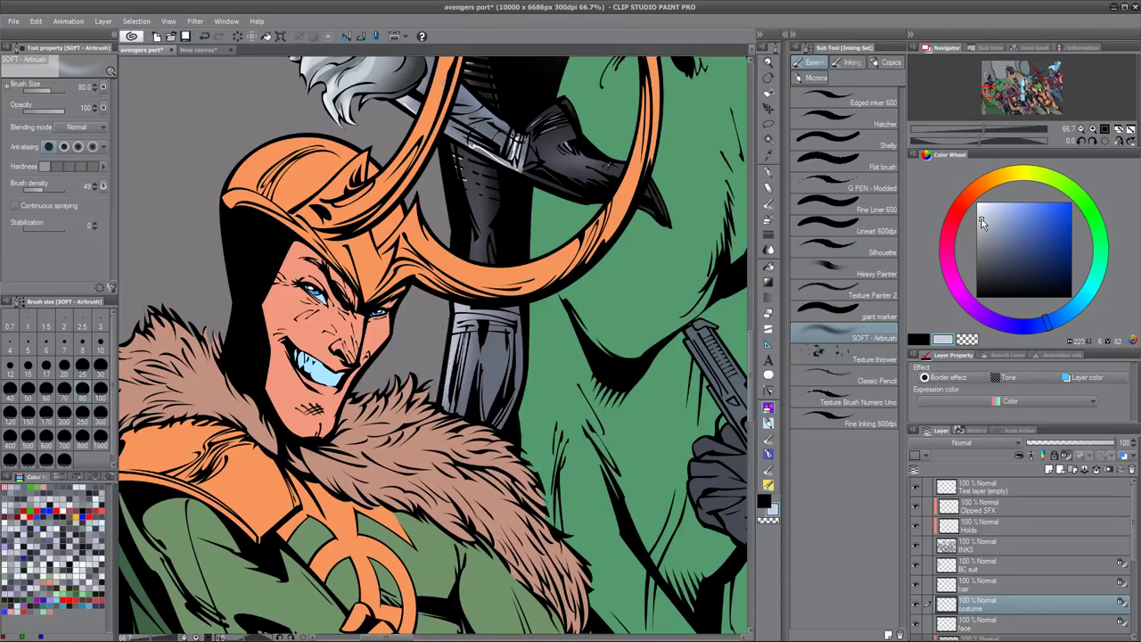
left_click(992, 267)
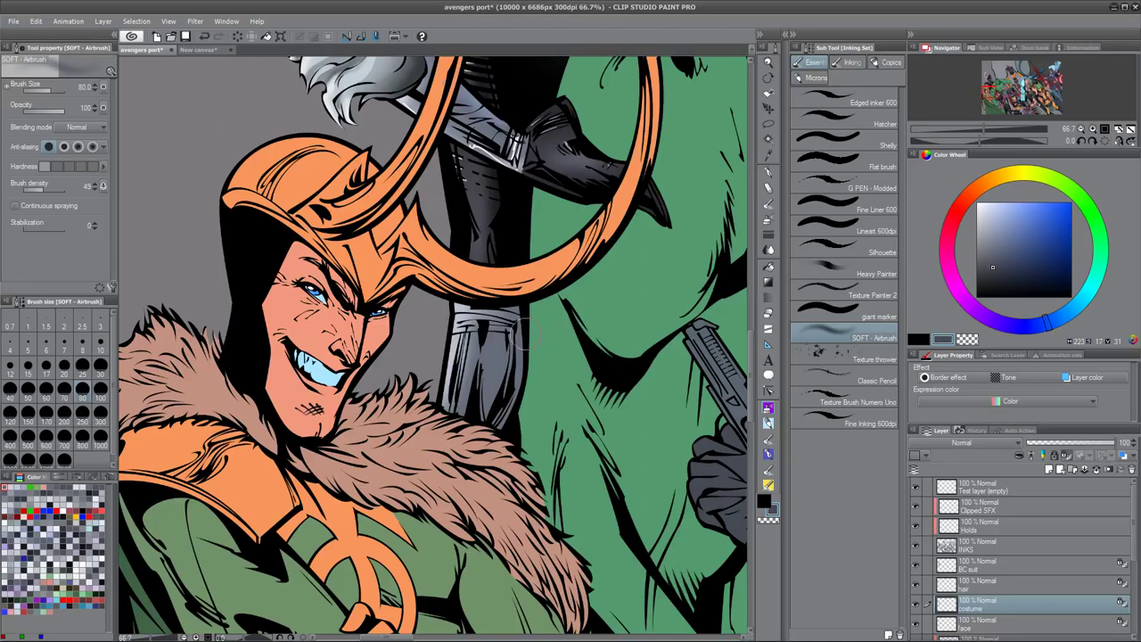
left_click_drag(518, 325, 457, 477)
left_click_drag(516, 347, 474, 434)
left_click_drag(518, 338, 476, 449)
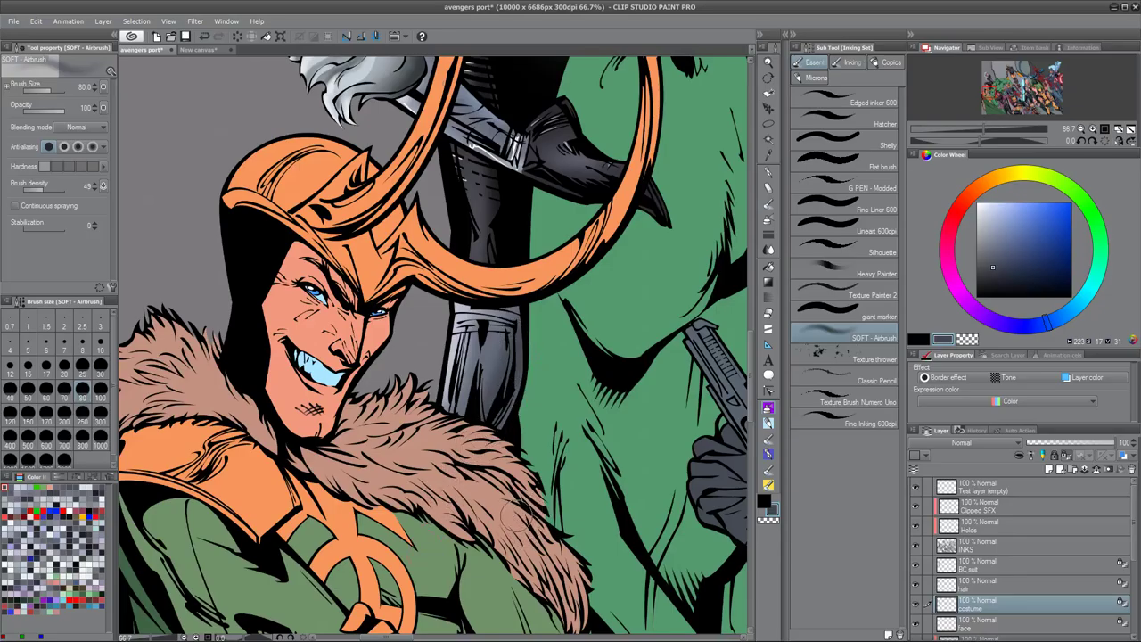
- Lasso the front panel of Black Cat's lower boot and set the soft airbrush to a near-black blue
key("m")
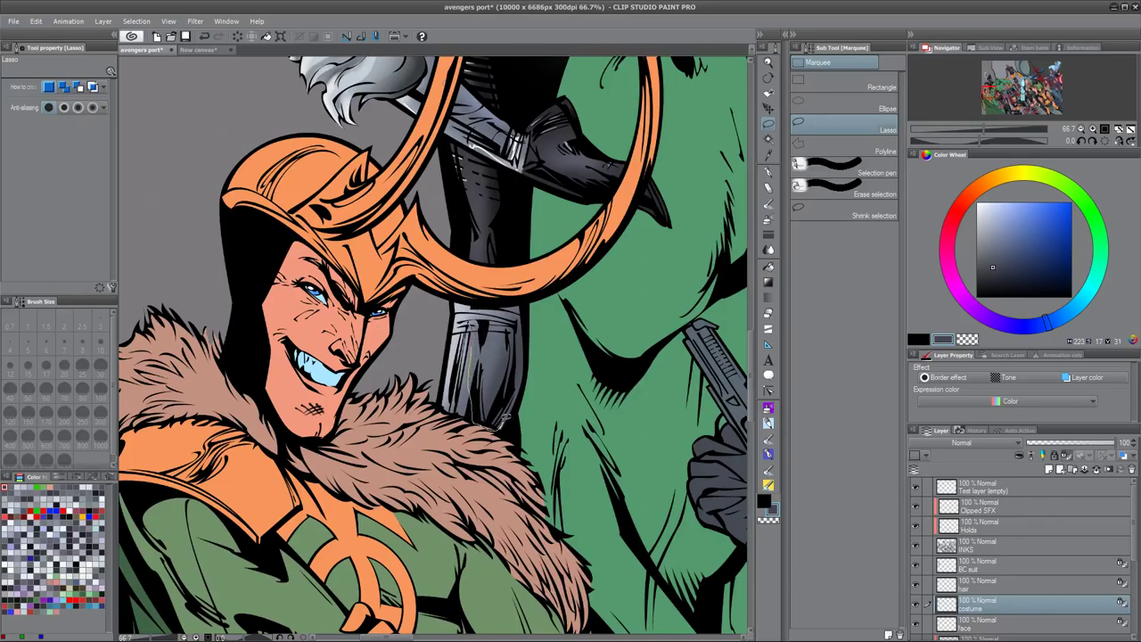
mouse_move(522, 380)
left_mouse_down()
mouse_move(524, 329)
mouse_move(479, 332)
left_mouse_up()
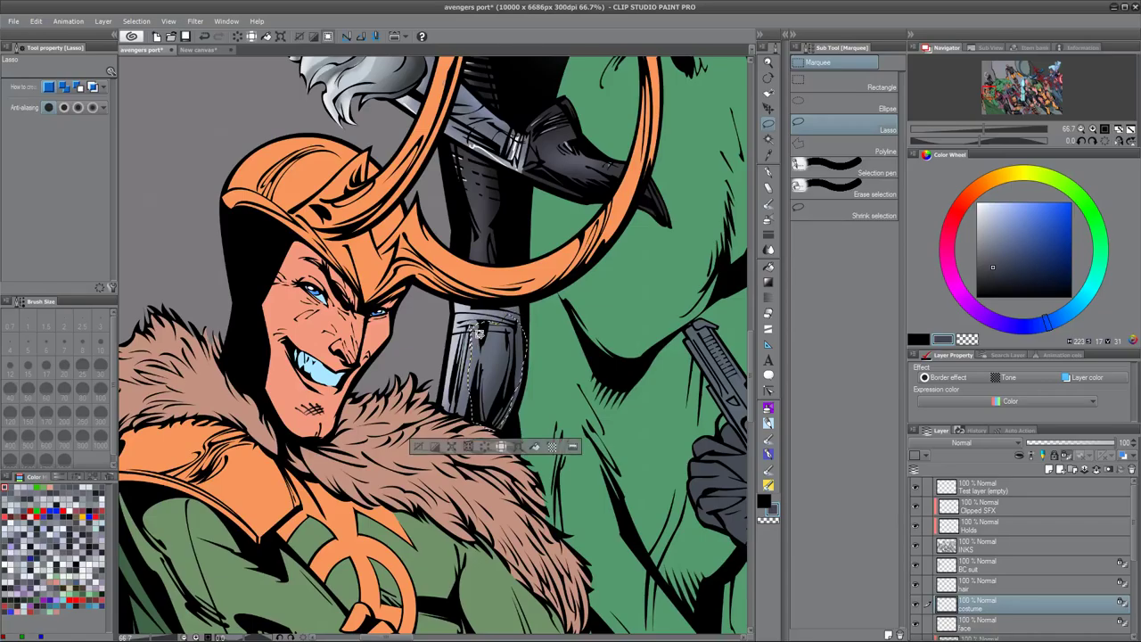
left_click(992, 284)
left_click_drag(993, 283, 990, 287)
left_click(768, 410)
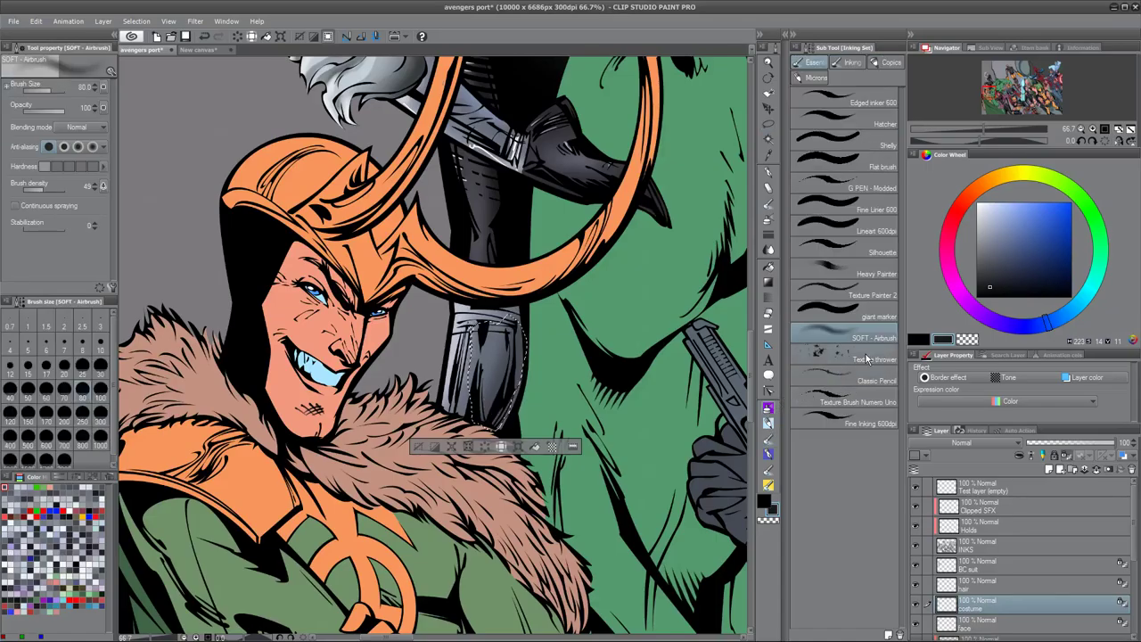
left_click(985, 290)
mouse_move(486, 335)
left_mouse_down()
mouse_move(497, 388)
mouse_move(475, 385)
mouse_move(504, 416)
mouse_move(513, 356)
left_mouse_up()
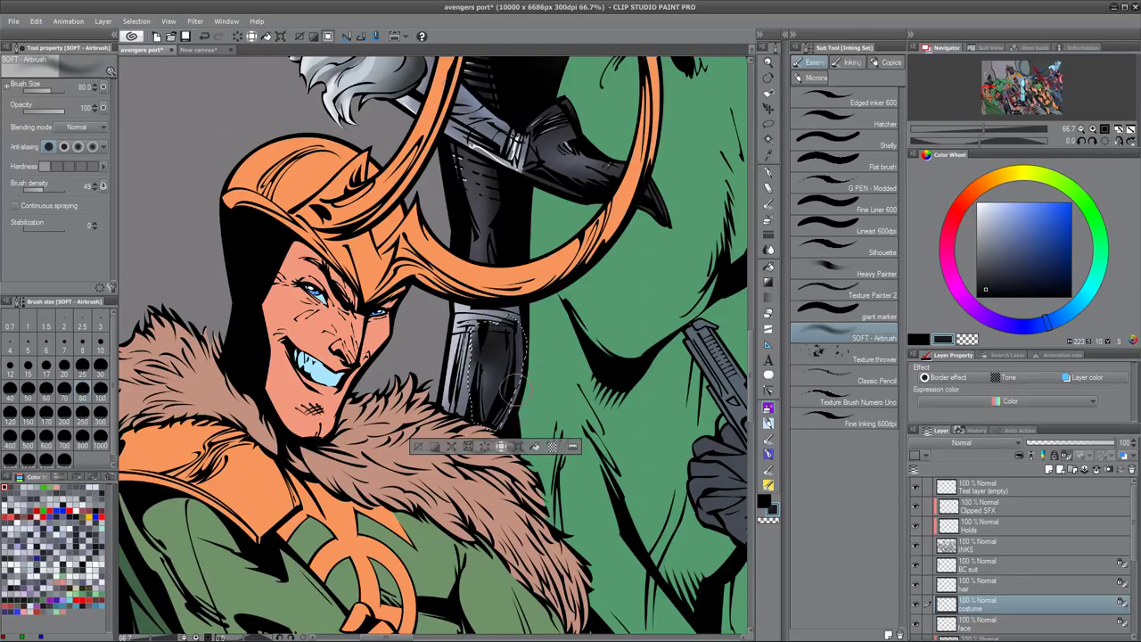
key("ctrl+z")
key("ctrl+z")
- Airbrush near-black blue shading down both sides of the selected boot panel with brush size 80
mouse_move(489, 333)
left_mouse_down()
mouse_move(480, 390)
mouse_move(482, 376)
left_mouse_up()
left_click_drag(522, 325, 496, 415)
left_click_drag(513, 345, 503, 407)
left_click_drag(477, 328, 486, 435)
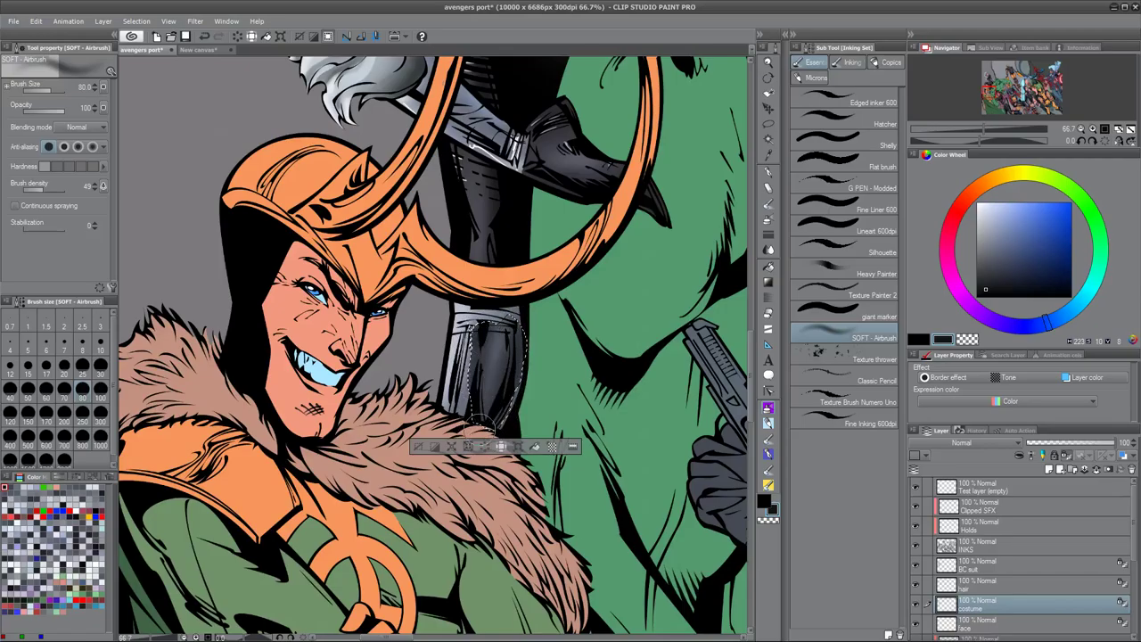
mouse_move(510, 321)
left_mouse_down()
mouse_move(506, 398)
mouse_move(519, 366)
mouse_move(502, 414)
left_mouse_up()
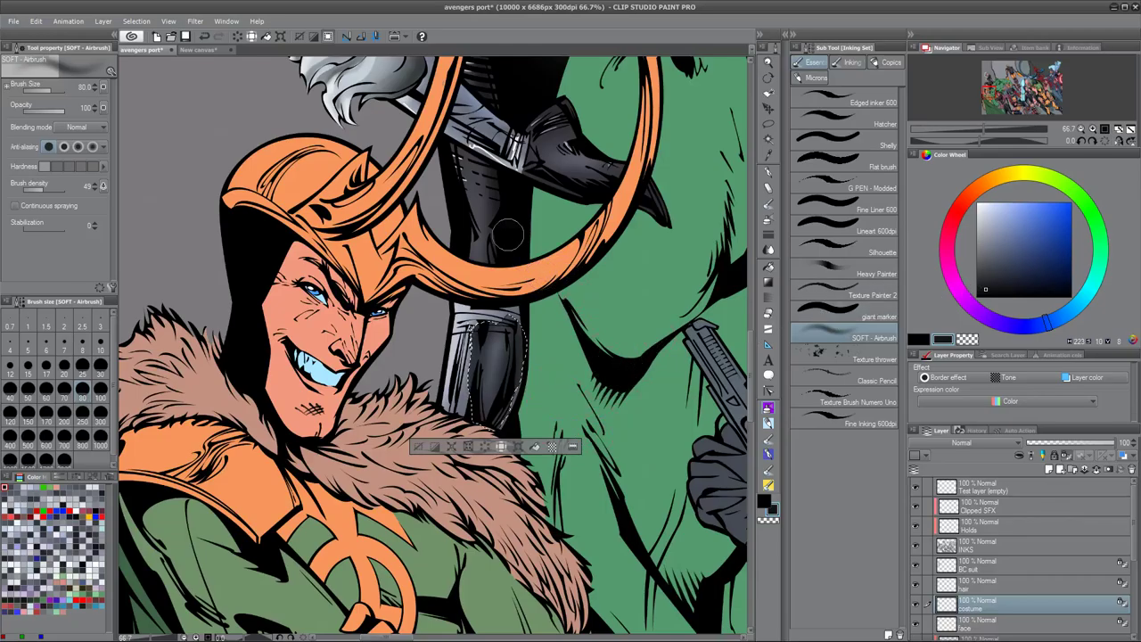
- Shrink the boot panel selection by 5 px and lighten the airbrush colour to a medium blue-grey
left_click(142, 21)
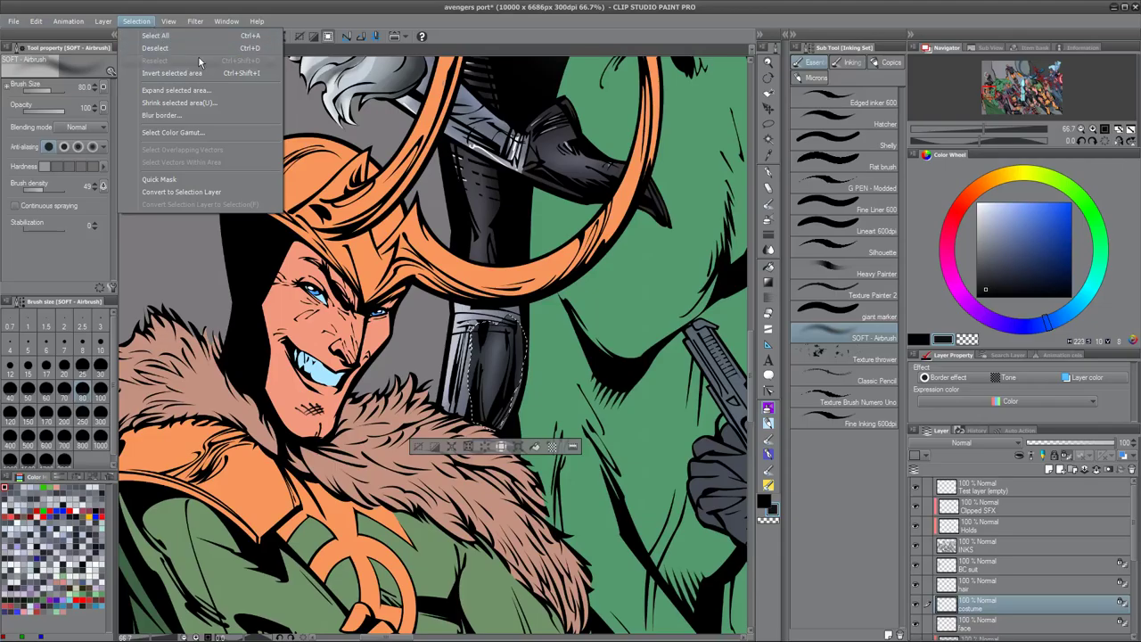
left_click(219, 102)
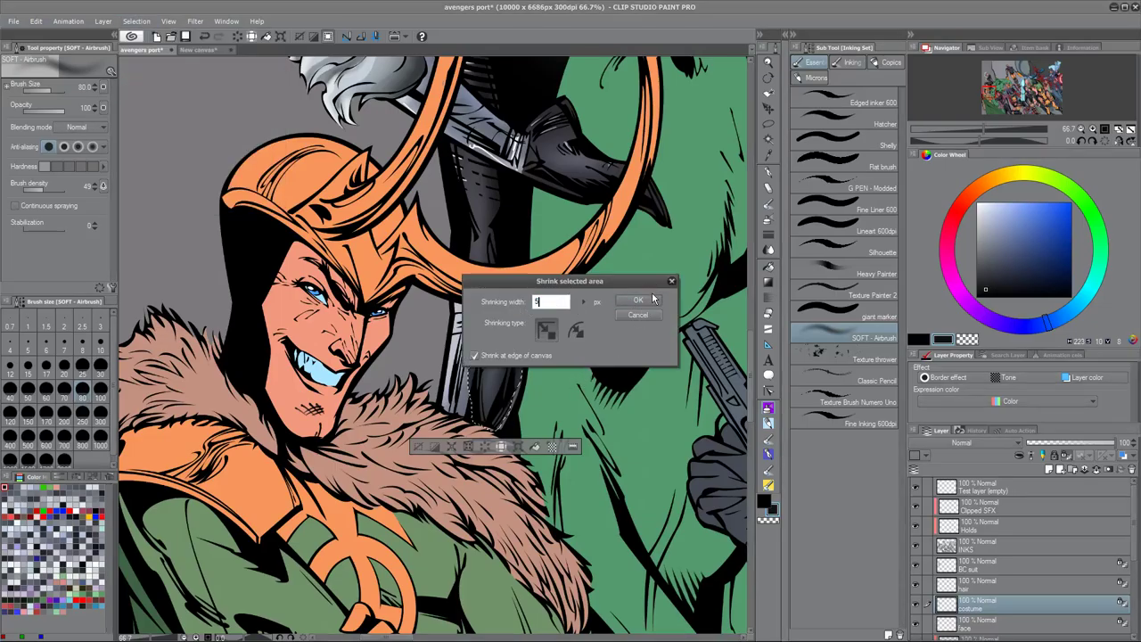
key("Return")
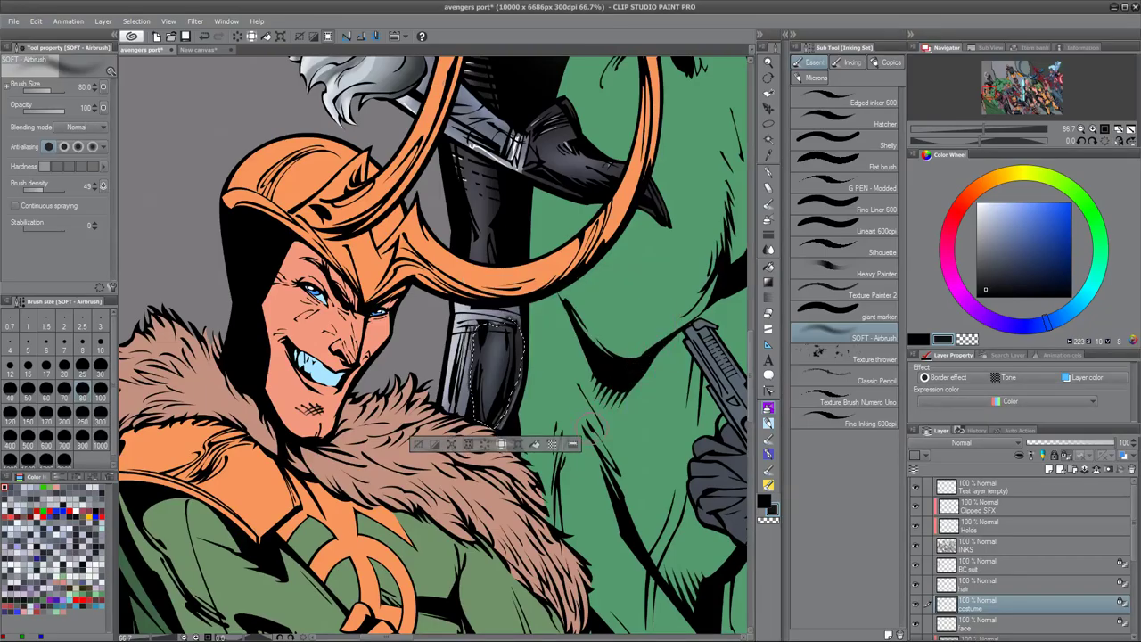
left_click_drag(989, 292, 986, 267)
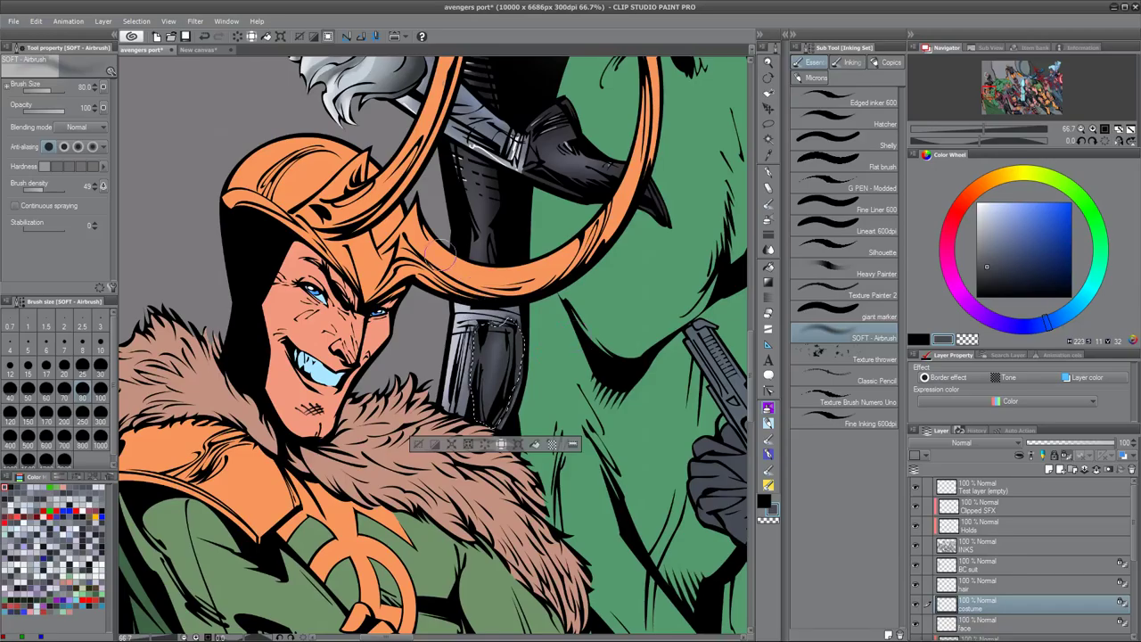
- Shrink the selection by another 5 px and airbrush a lighter blue-grey inside the boot panel
left_click(138, 21)
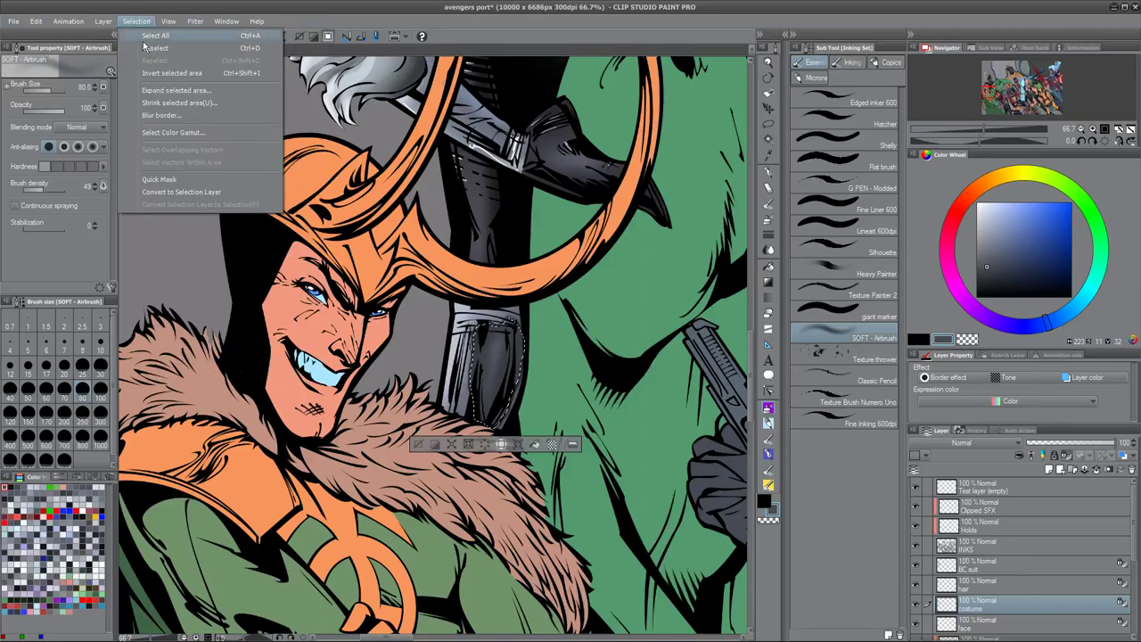
left_click(214, 102)
left_click(636, 300)
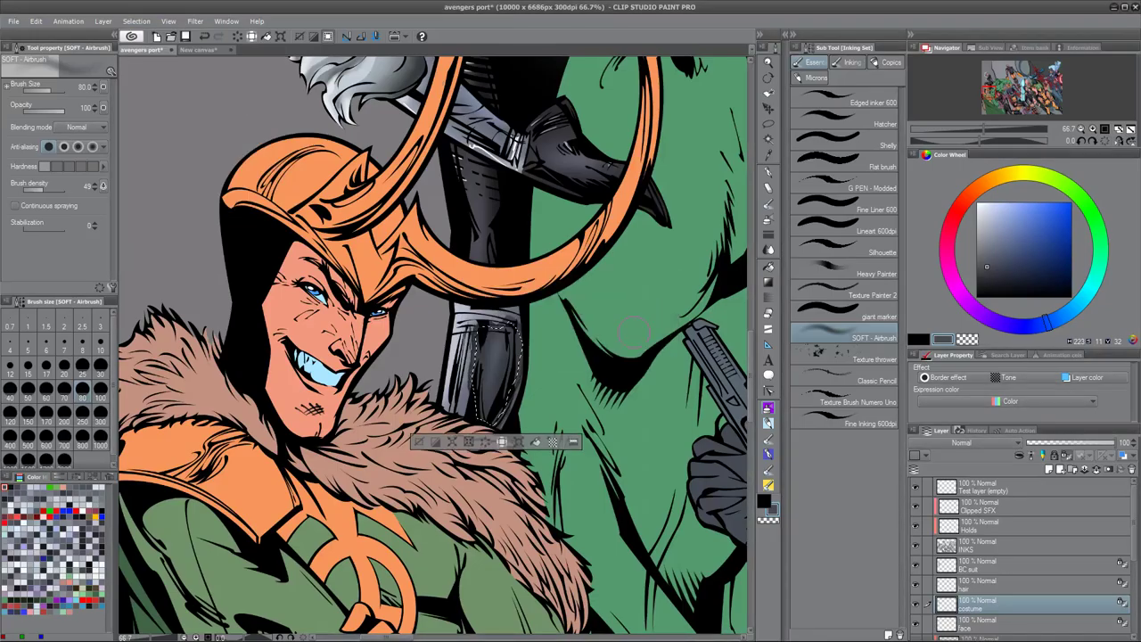
left_click_drag(991, 267, 988, 238)
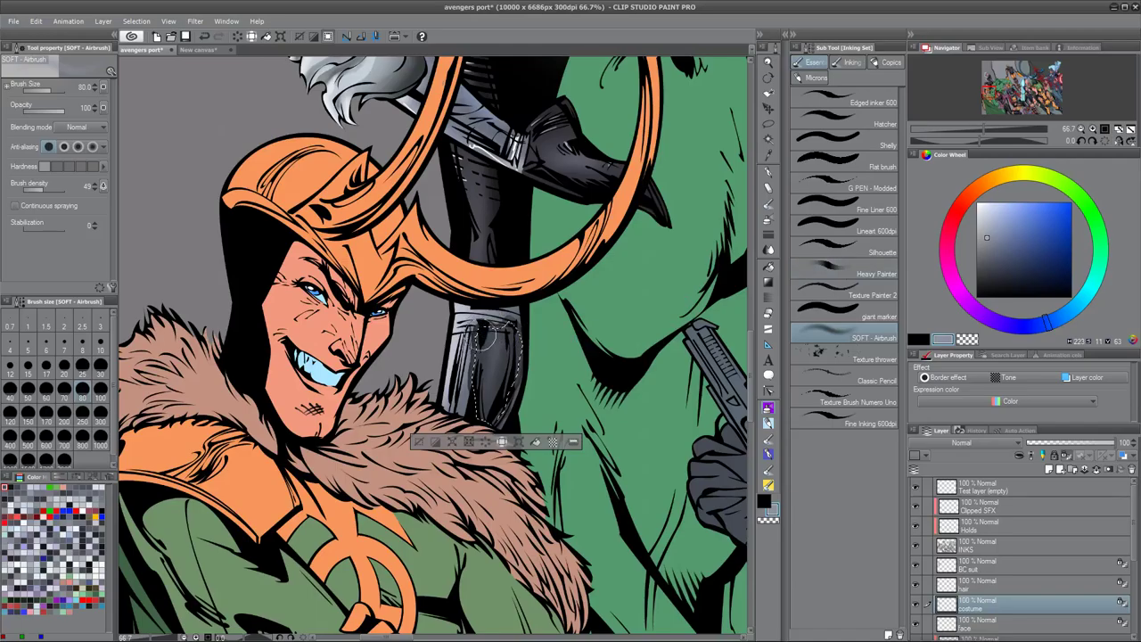
left_click_drag(493, 423, 483, 320)
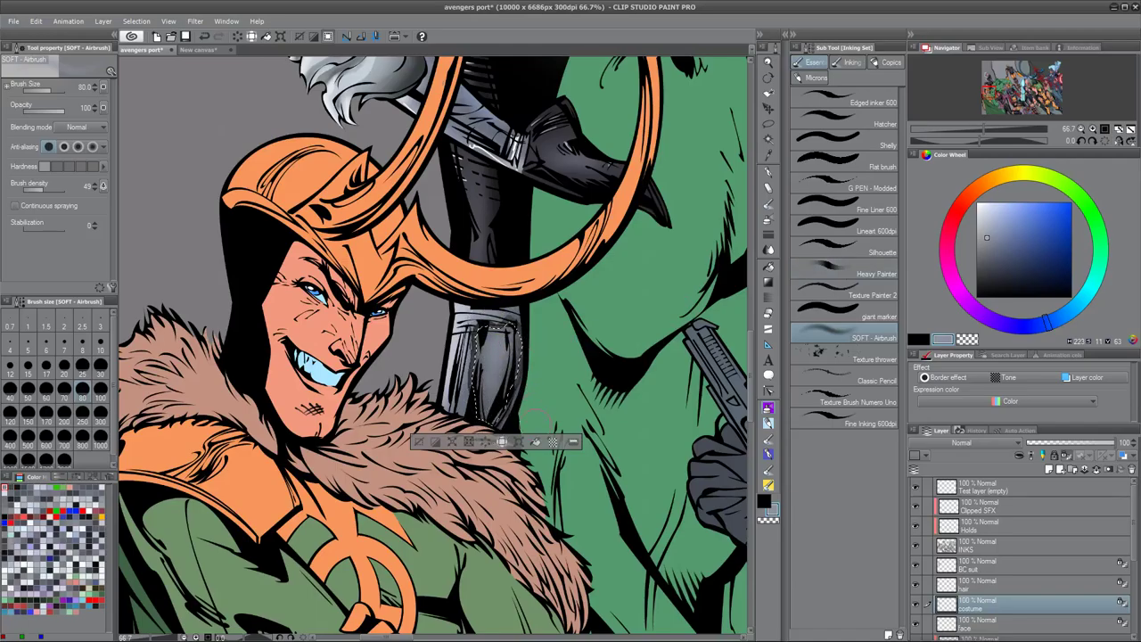
- Shrink the selection by 7 px and airbrush a pale blue-grey highlight inside the boot panel
left_click(103, 21)
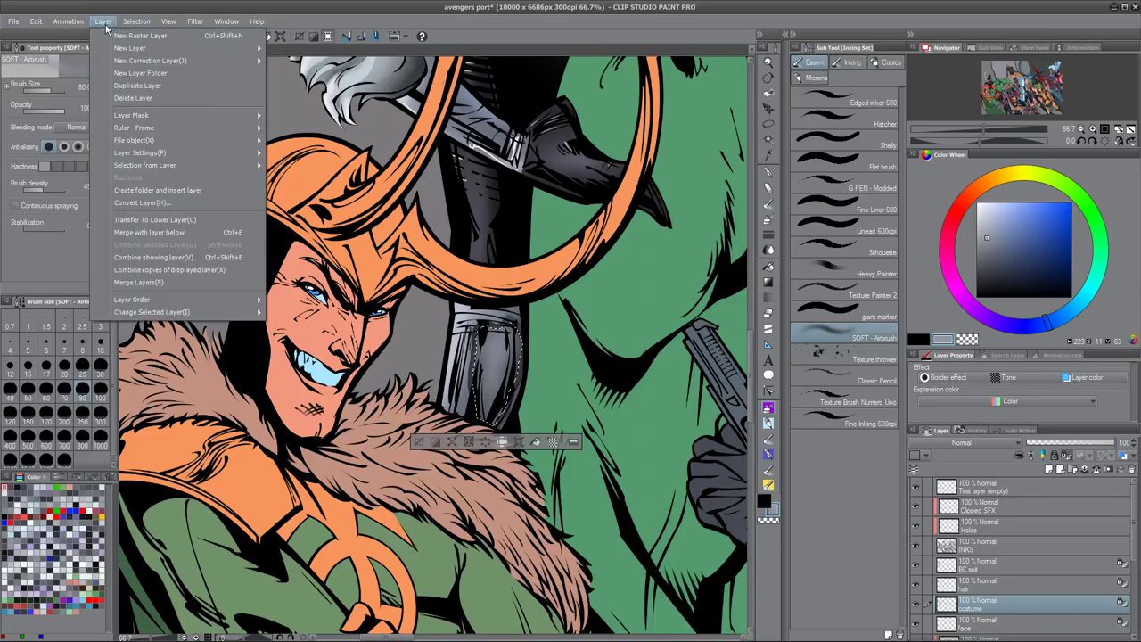
mouse_move(137, 20)
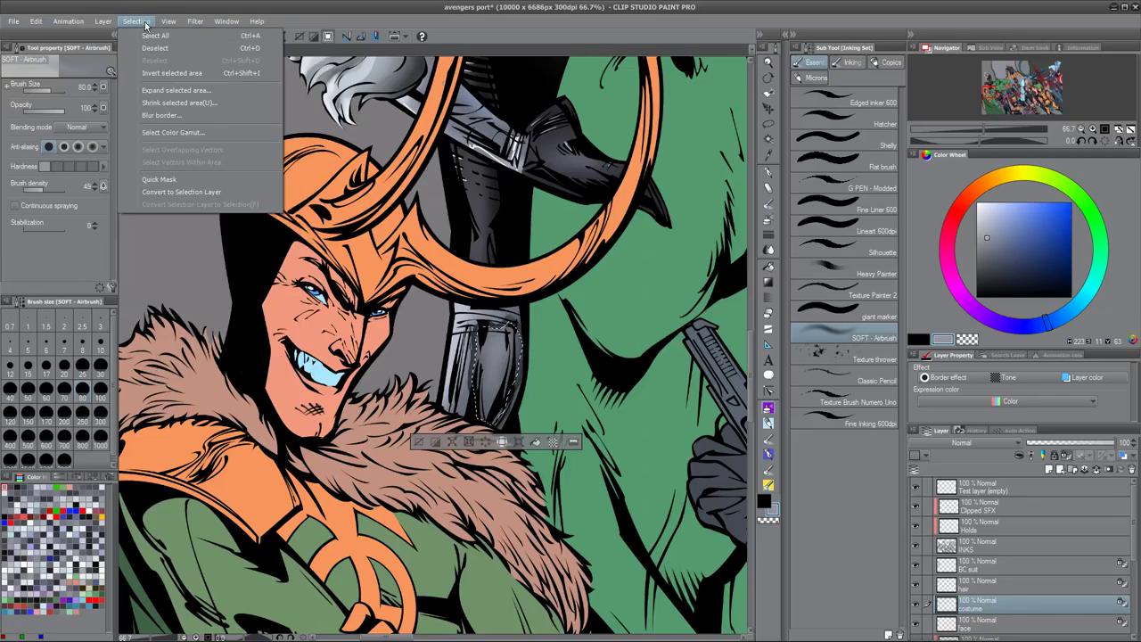
left_click(183, 104)
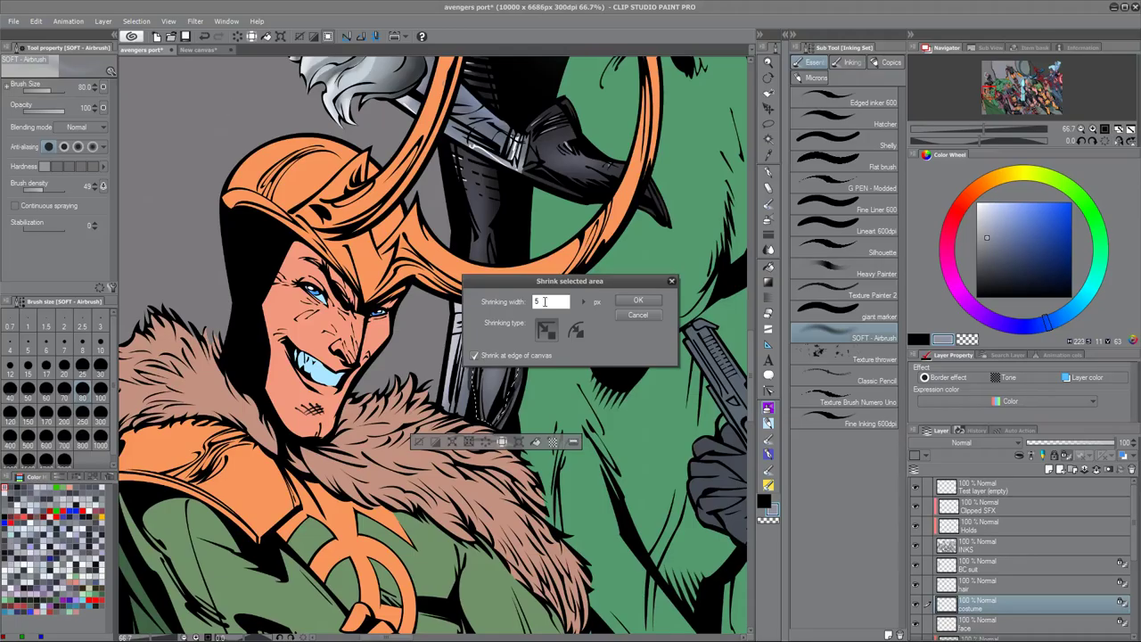
type("1")
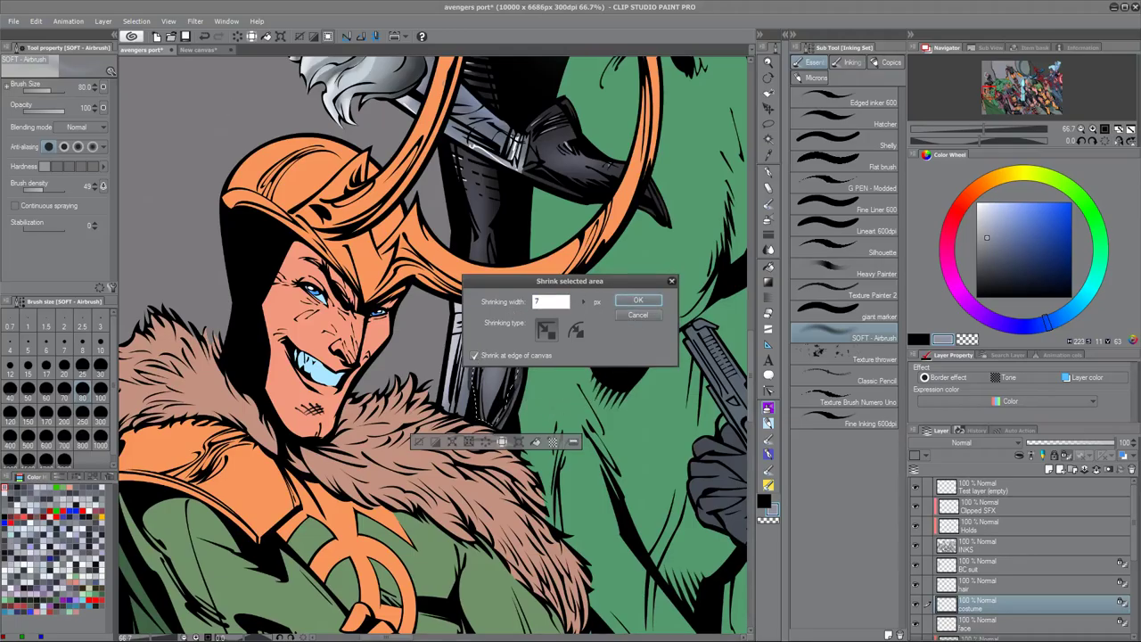
left_click(653, 302)
left_click(984, 227)
left_click_drag(984, 230, 986, 219)
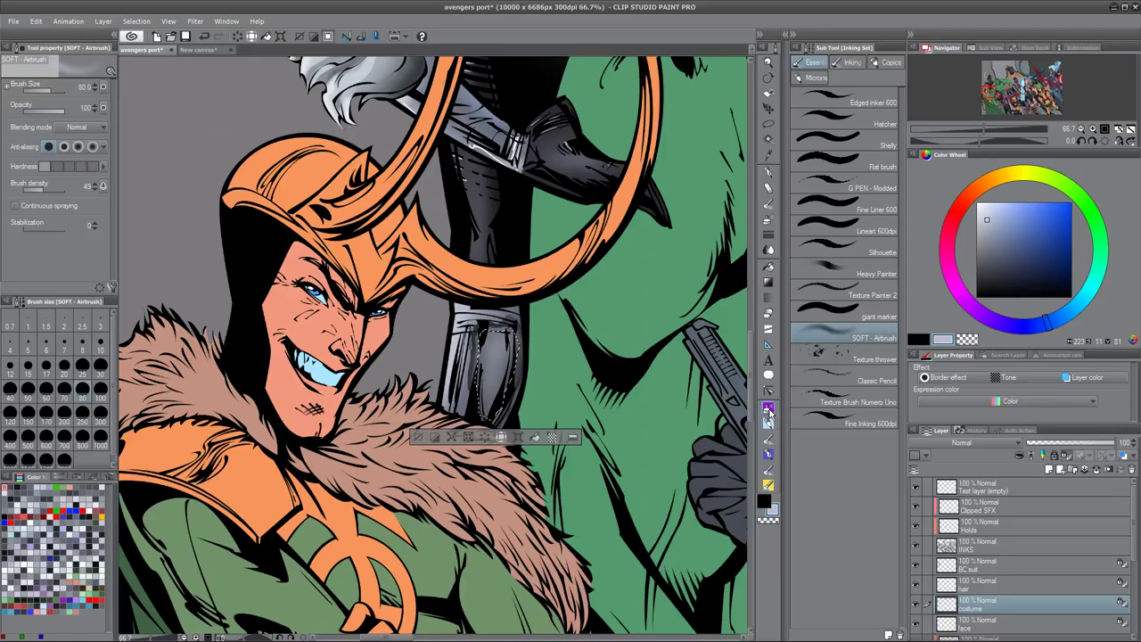
left_click_drag(498, 323, 499, 309)
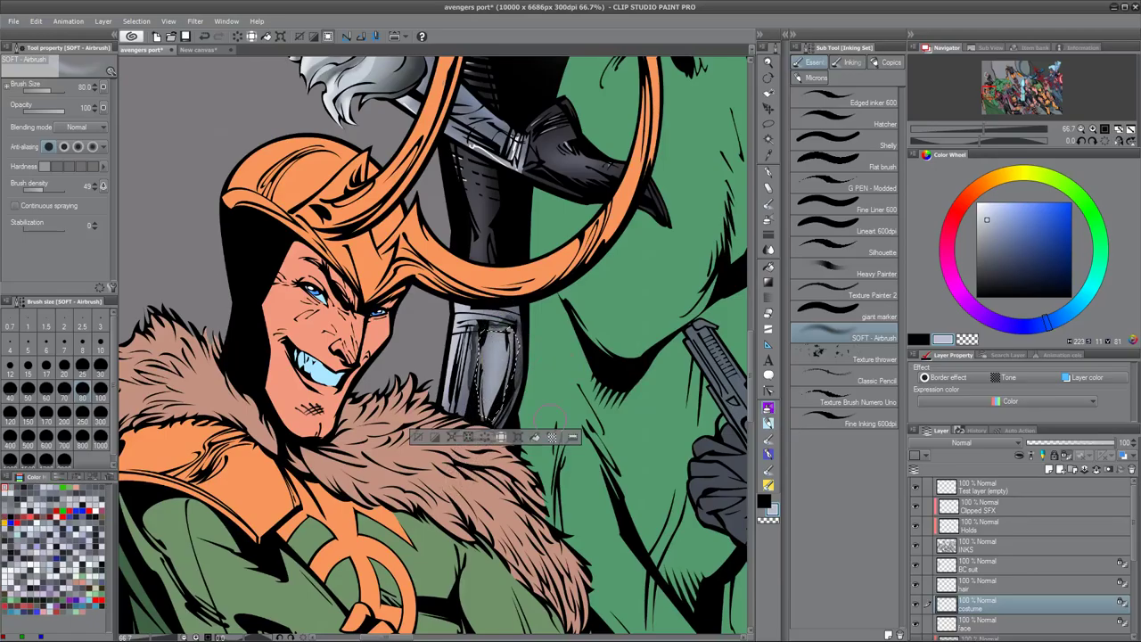
- Shrink the selection by another 7 px, airbrush a very pale blue highlight in the panel's centre, and deselect
left_click(141, 23)
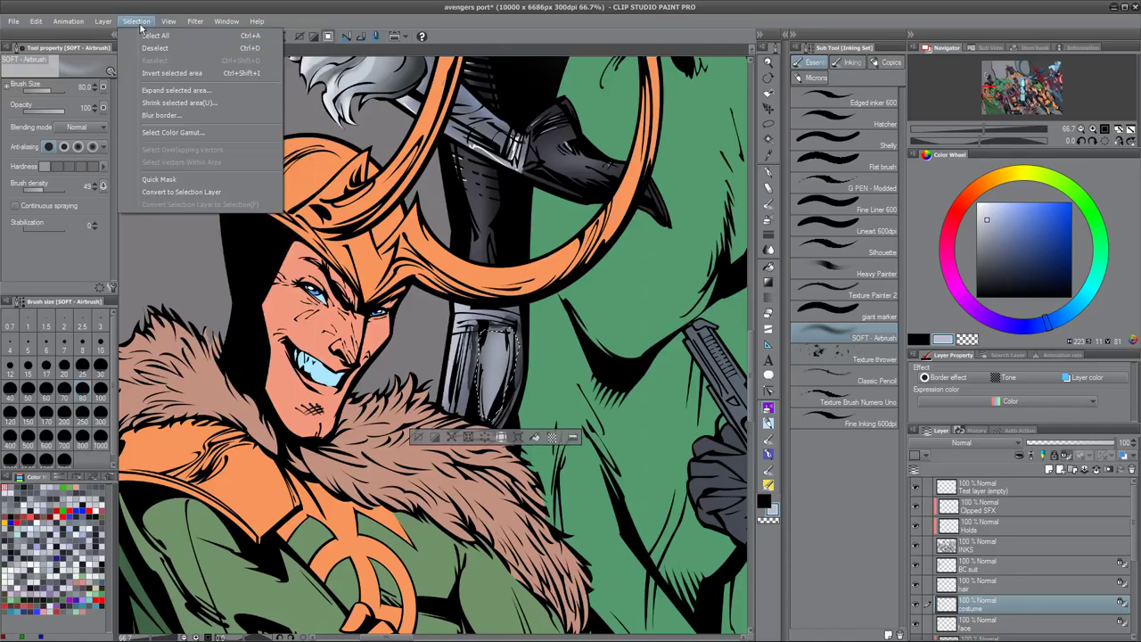
left_click(196, 102)
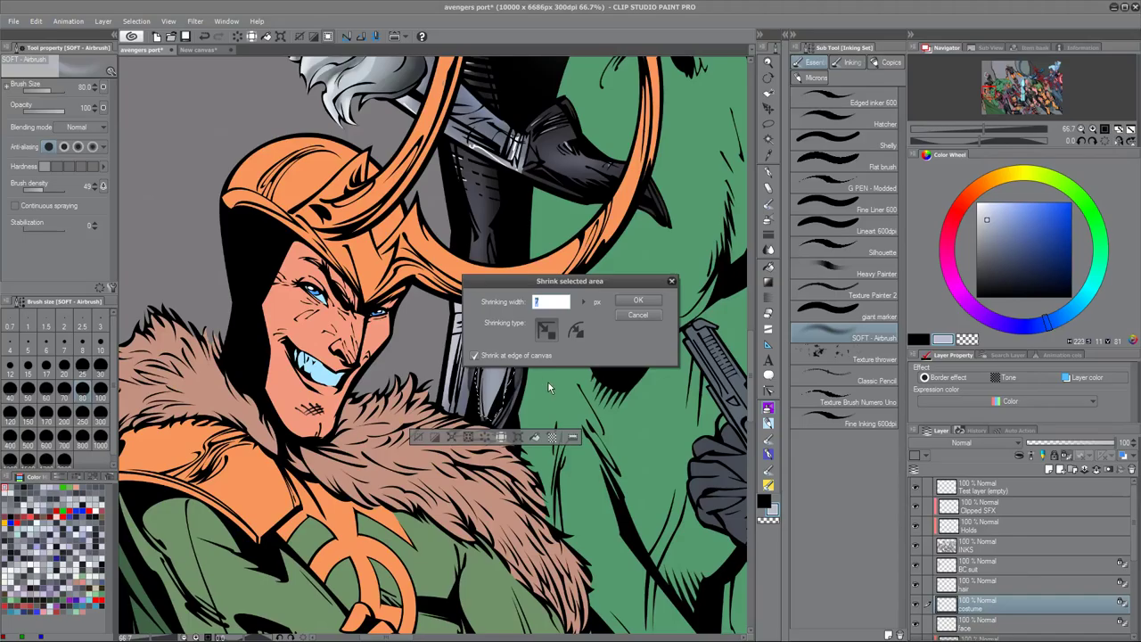
left_click(638, 301)
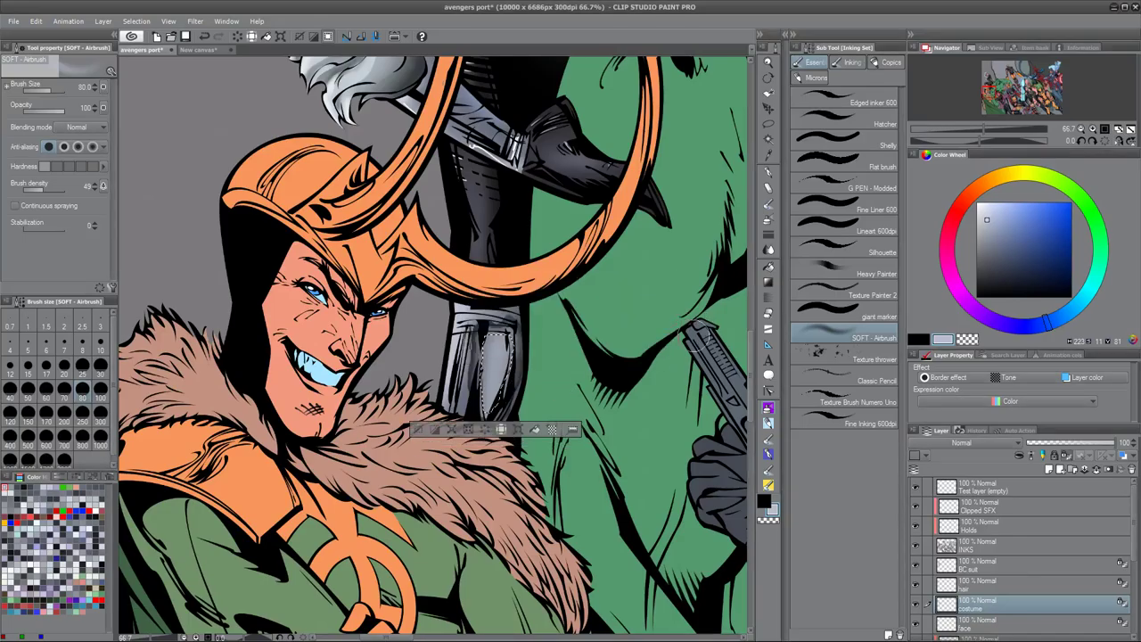
left_click(985, 210)
left_click_drag(505, 348, 499, 393)
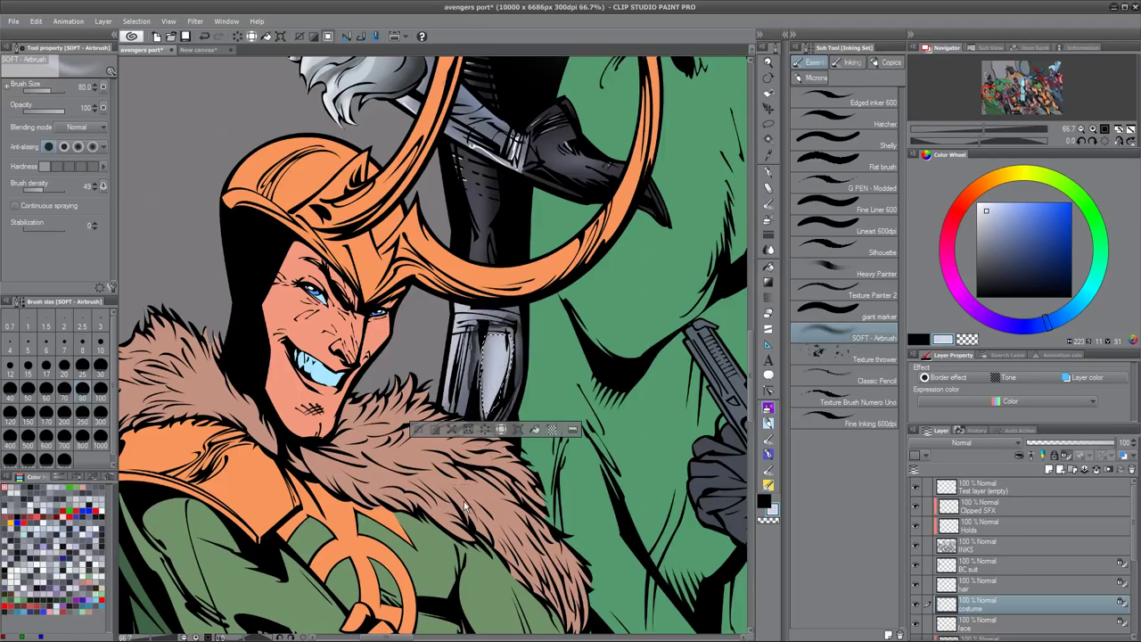
key("ctrl+d")
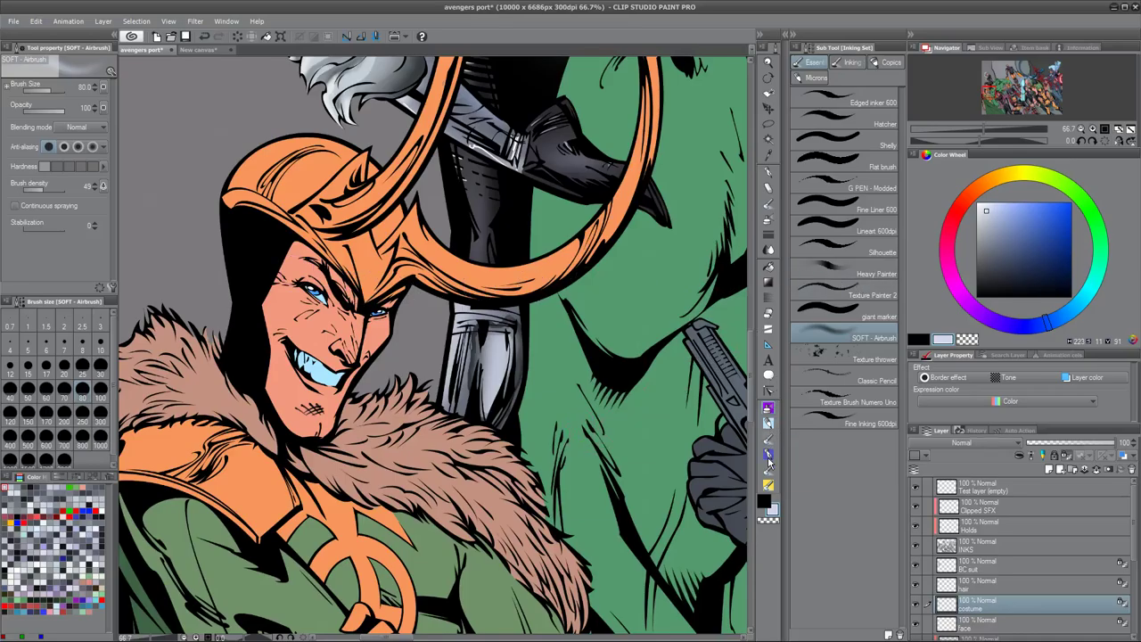
- Paint thin near-white highlight strokes along the right side of the boot panel with the Shelly brush at size 12
left_click(770, 421)
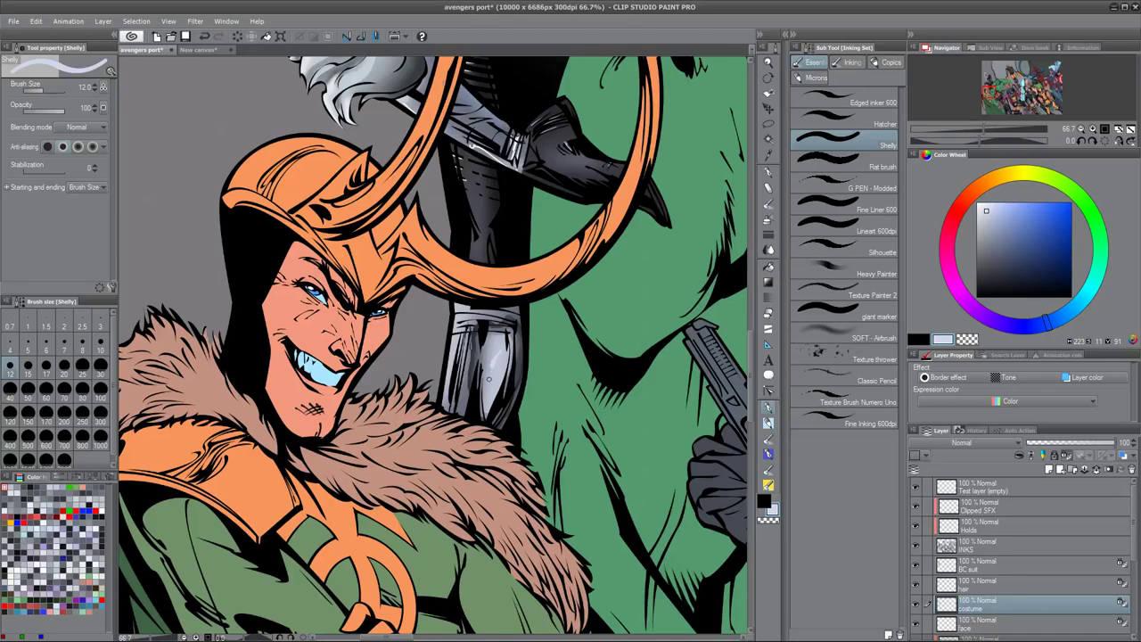
key("ctrl+z")
key("ctrl+z")
left_click_drag(987, 211, 979, 205)
left_click_drag(1046, 330, 1036, 328)
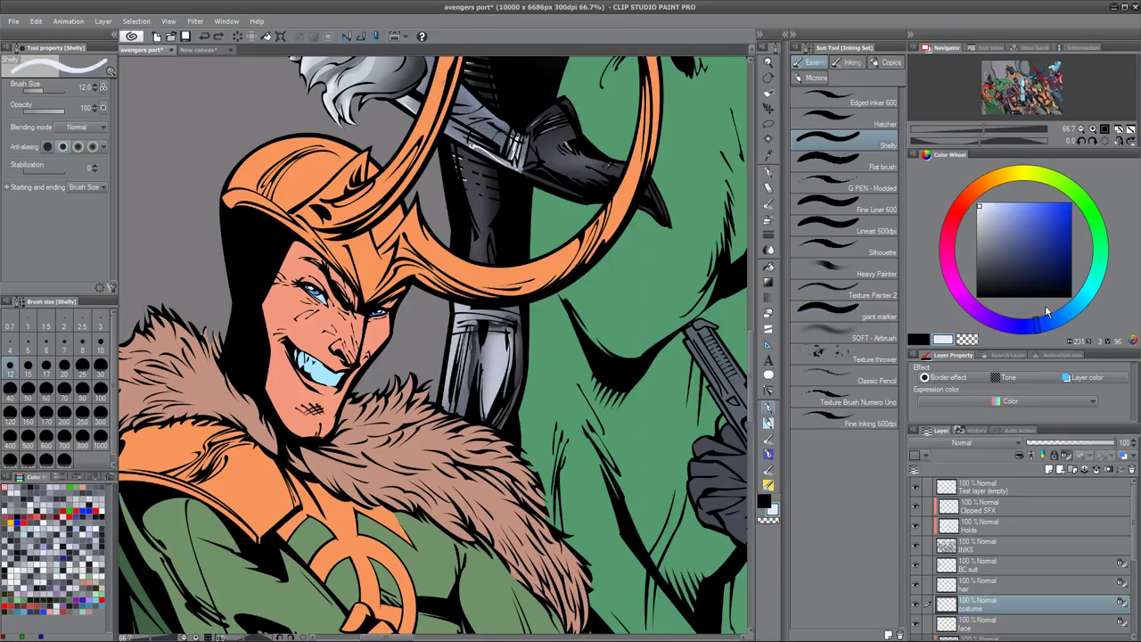
left_click_drag(511, 338, 511, 378)
key("ctrl+z")
left_click_drag(511, 337, 512, 365)
left_click_drag(510, 358, 506, 396)
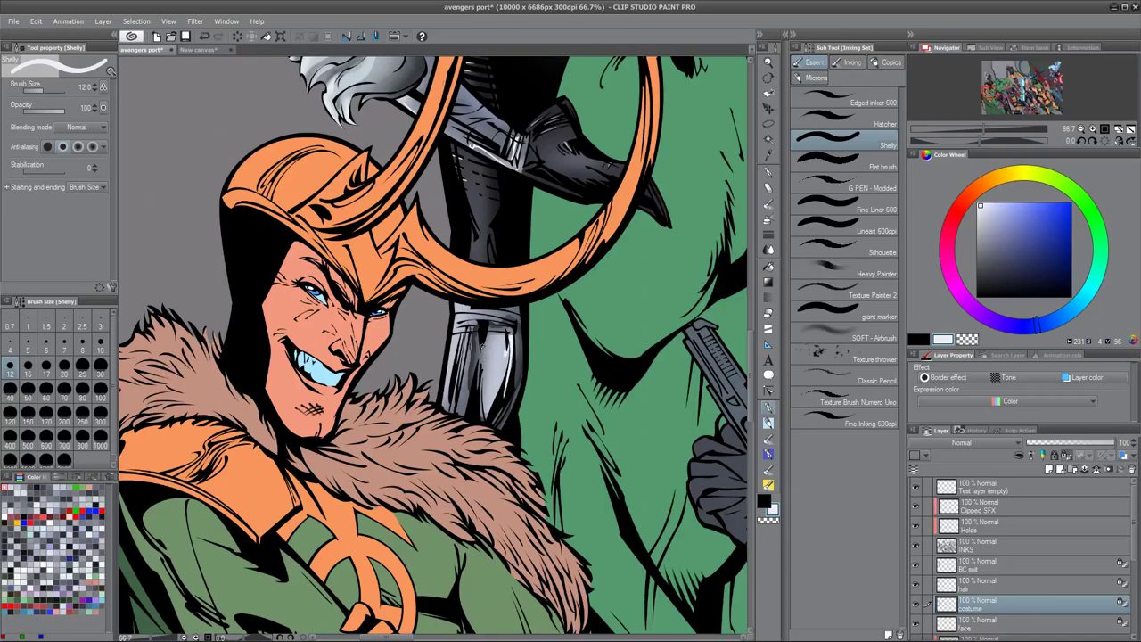
- Paint a thin near-white highlight down the left edge of the boot panel, undoing and retrying unsatisfactory strokes
left_click_drag(484, 369, 481, 424)
key("ctrl+z")
left_click_drag(481, 362, 480, 423)
key("ctrl+z")
left_click_drag(480, 362, 483, 428)
key("ctrl+z")
key("ctrl+z")
key("ctrl+z")
left_click_drag(480, 378, 483, 421)
key("ctrl+z")
left_click_drag(512, 395, 492, 428)
key("ctrl+z")
- Paint a near-white highlight down the left section of the boot with the Shelly brush at size 20
key("bracketright")
key("bracketright")
key("bracketright")
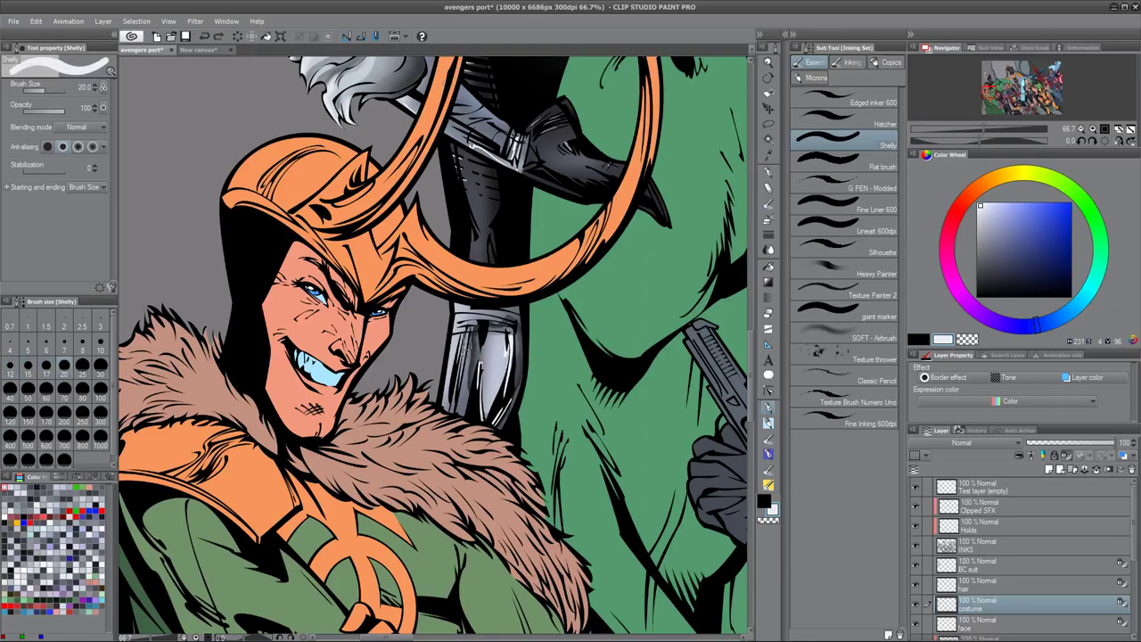
left_click_drag(468, 330, 454, 399)
key("ctrl+z")
left_click_drag(470, 328, 457, 390)
- Airbrush a dark blue-grey shadow down the left side of the boot's front panel with the soft airbrush at size 80
key("r")
mouse_move(527, 284)
left_mouse_down()
mouse_move(567, 318)
mouse_move(431, 481)
mouse_move(447, 460)
left_mouse_up()
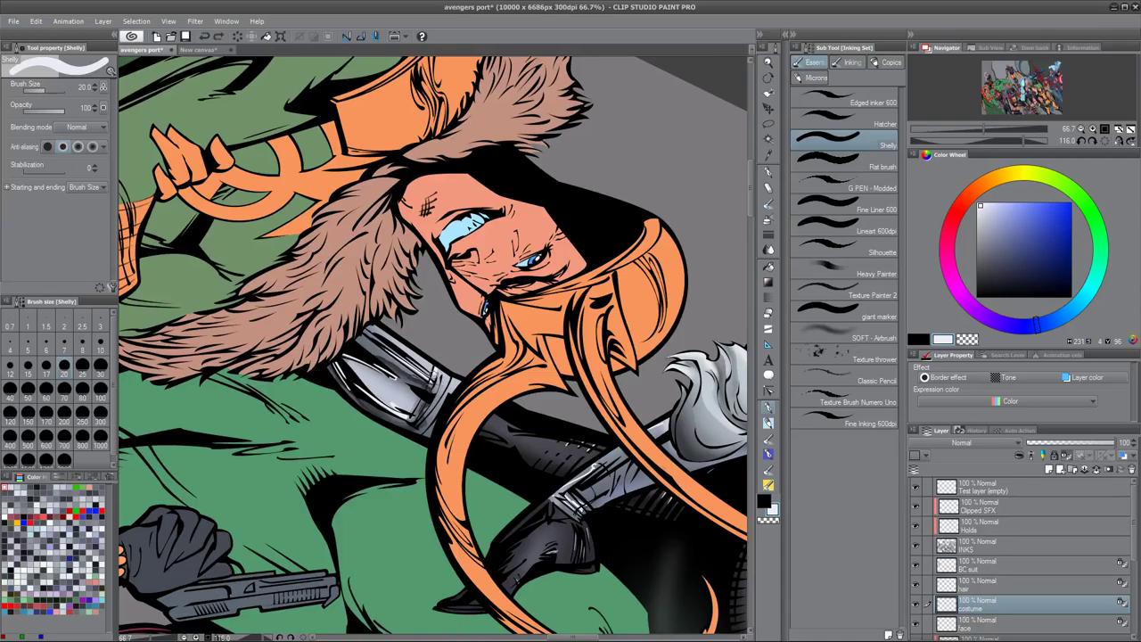
key("shift+space")
mouse_move(472, 311)
left_mouse_down()
mouse_move(379, 338)
mouse_move(392, 393)
left_mouse_up()
mouse_move(560, 383)
left_mouse_down()
mouse_move(549, 408)
mouse_move(529, 407)
left_mouse_up()
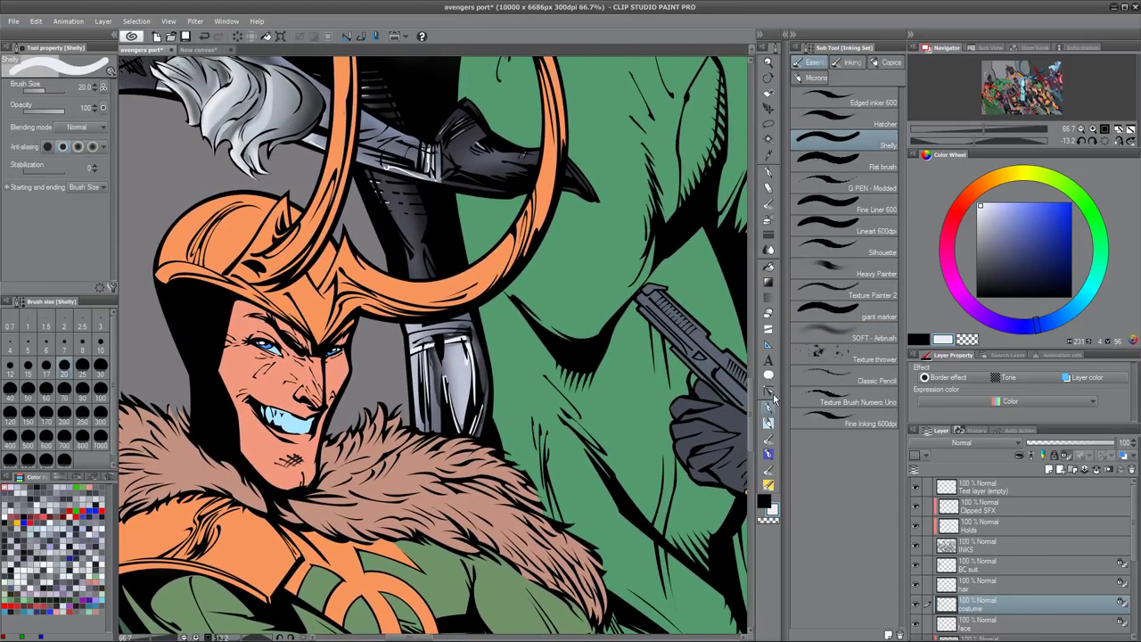
left_click(846, 338)
left_click(989, 245)
left_click_drag(989, 245, 983, 277)
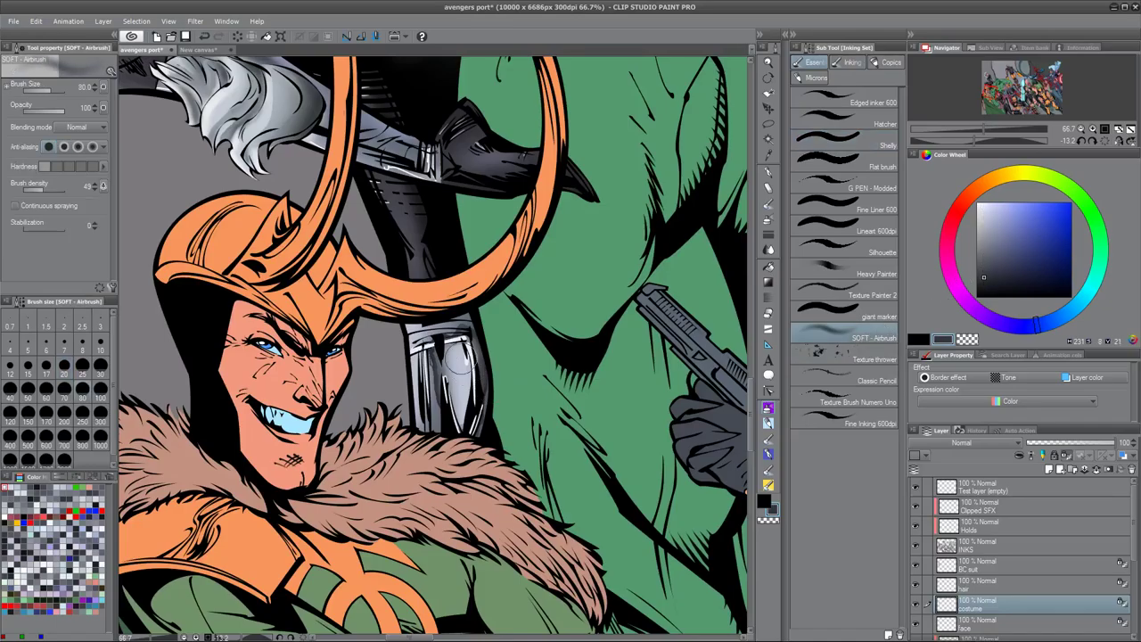
mouse_move(443, 352)
left_mouse_down()
mouse_move(462, 402)
mouse_move(447, 342)
mouse_move(459, 420)
mouse_move(443, 350)
mouse_move(466, 415)
mouse_move(442, 350)
mouse_move(474, 433)
mouse_move(429, 331)
mouse_move(447, 345)
mouse_move(421, 325)
mouse_move(435, 428)
left_mouse_up()
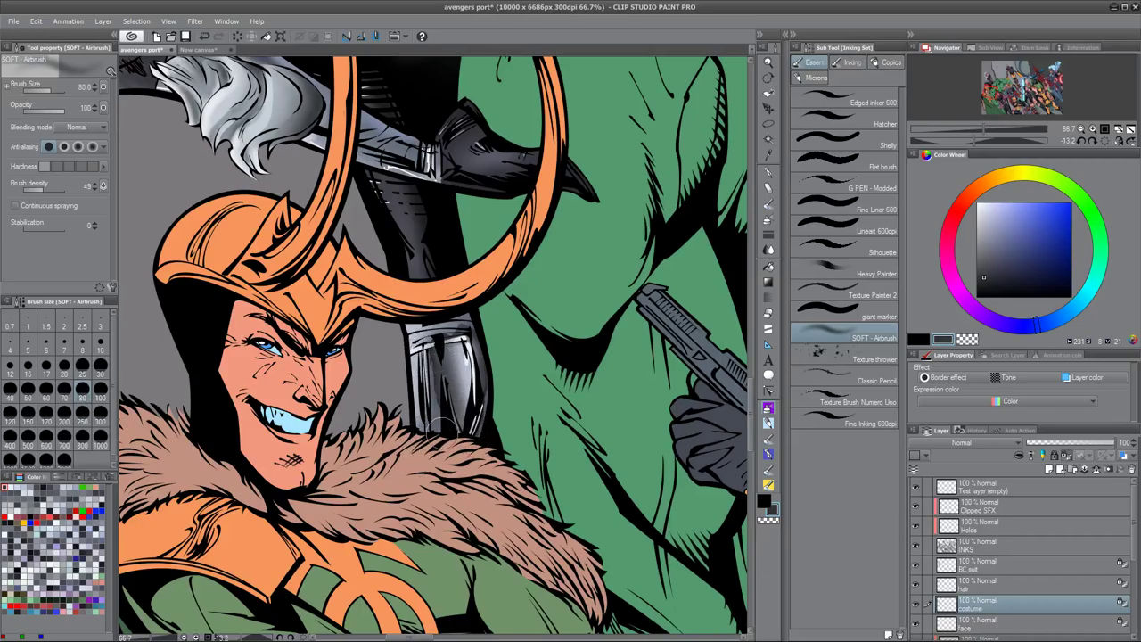
- Blend the shading around the boot's lower right edge with the Blend tool at size 17
left_click(770, 250)
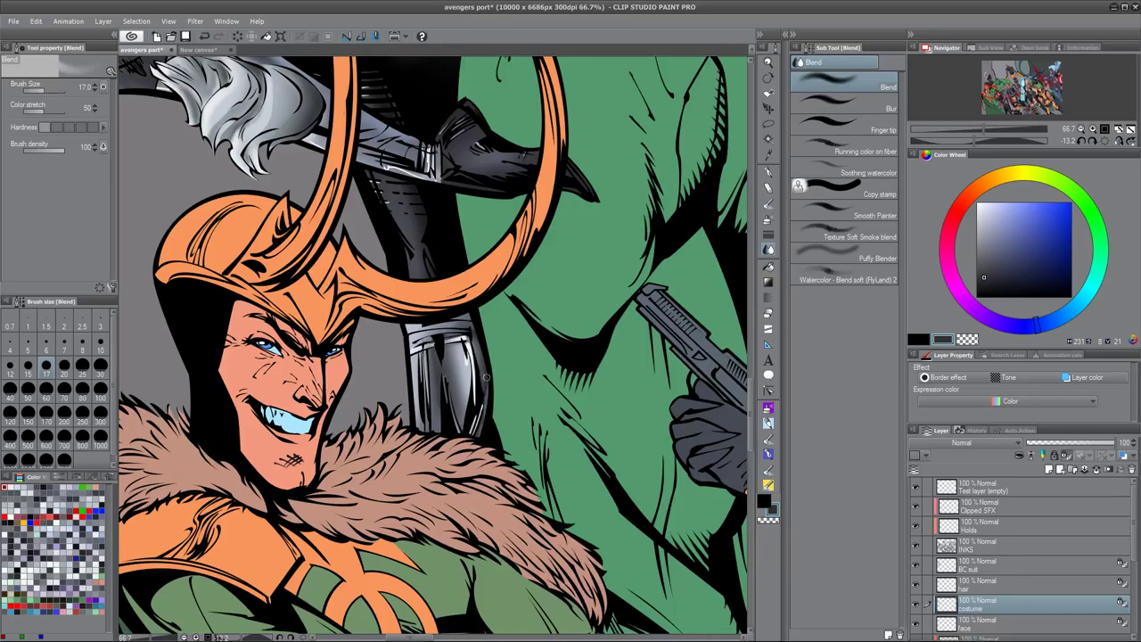
mouse_move(484, 421)
left_mouse_down()
mouse_move(497, 407)
mouse_move(475, 413)
mouse_move(491, 418)
left_mouse_up()
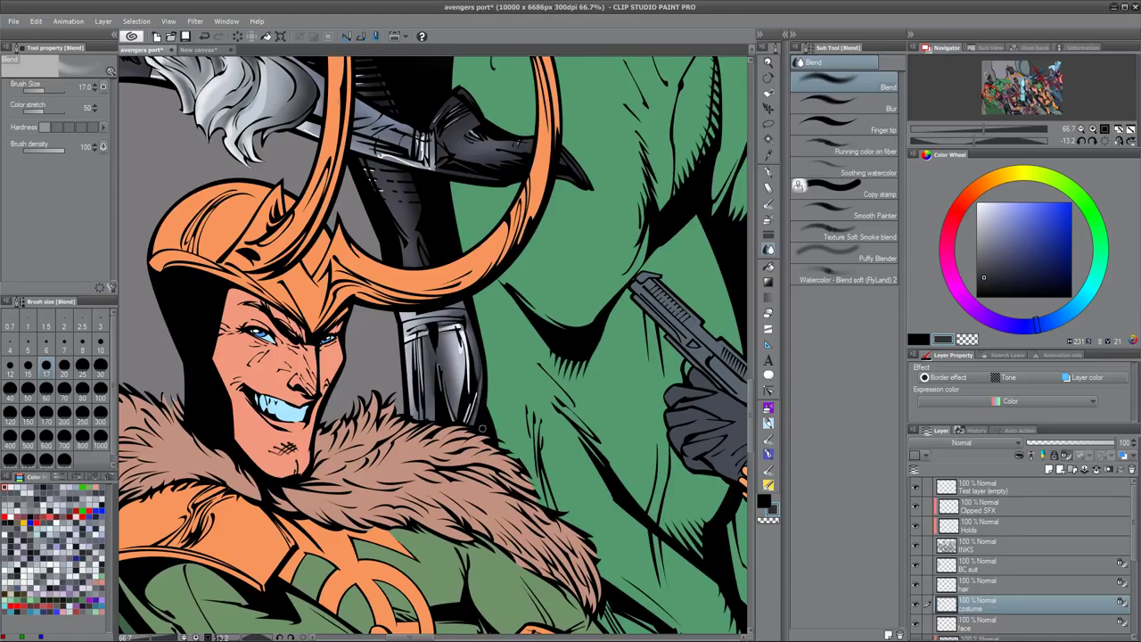
left_click_drag(496, 368, 489, 384)
- Airbrush a near-white highlight down the boot's left edge with the soft airbrush at size 80
left_click(977, 208)
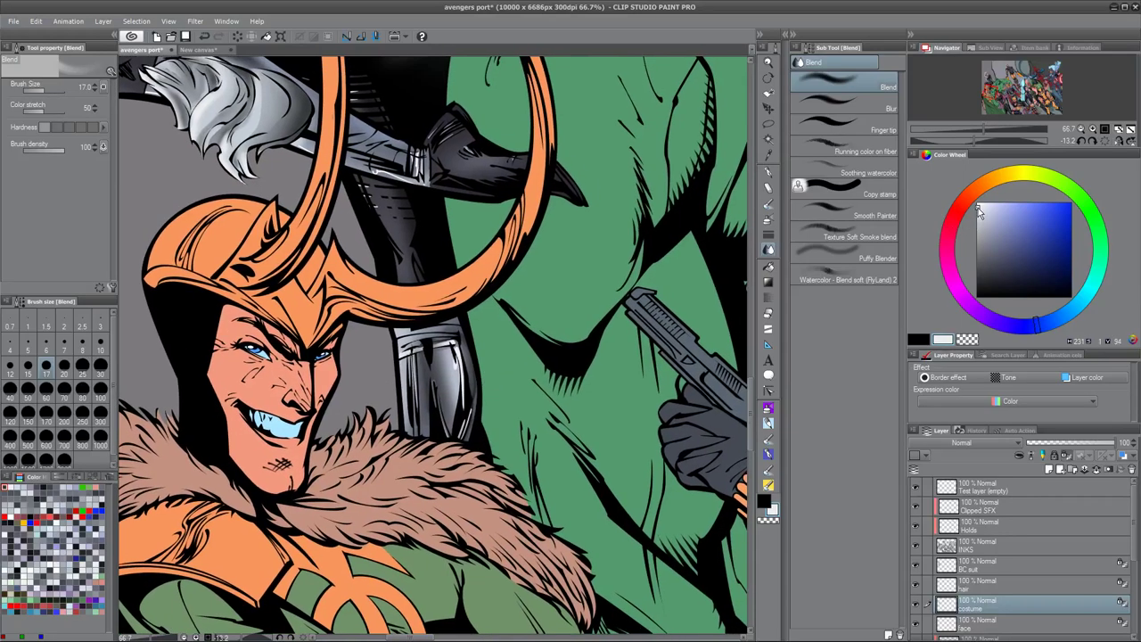
left_click(769, 423)
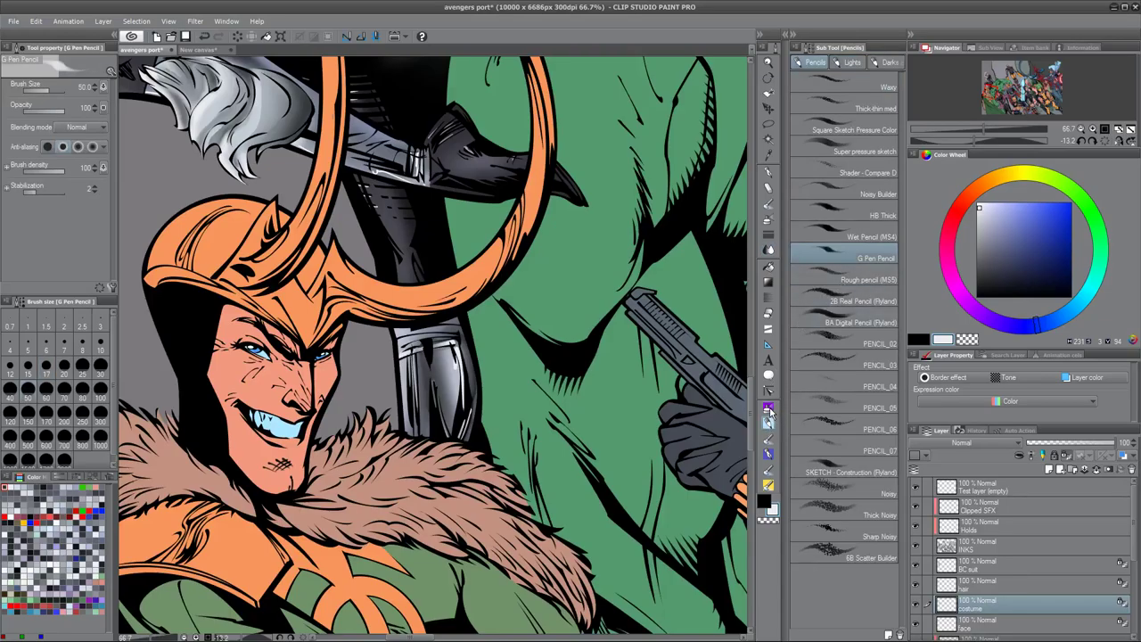
left_click(768, 409)
left_click_drag(397, 337, 410, 432)
left_click_drag(401, 386, 428, 452)
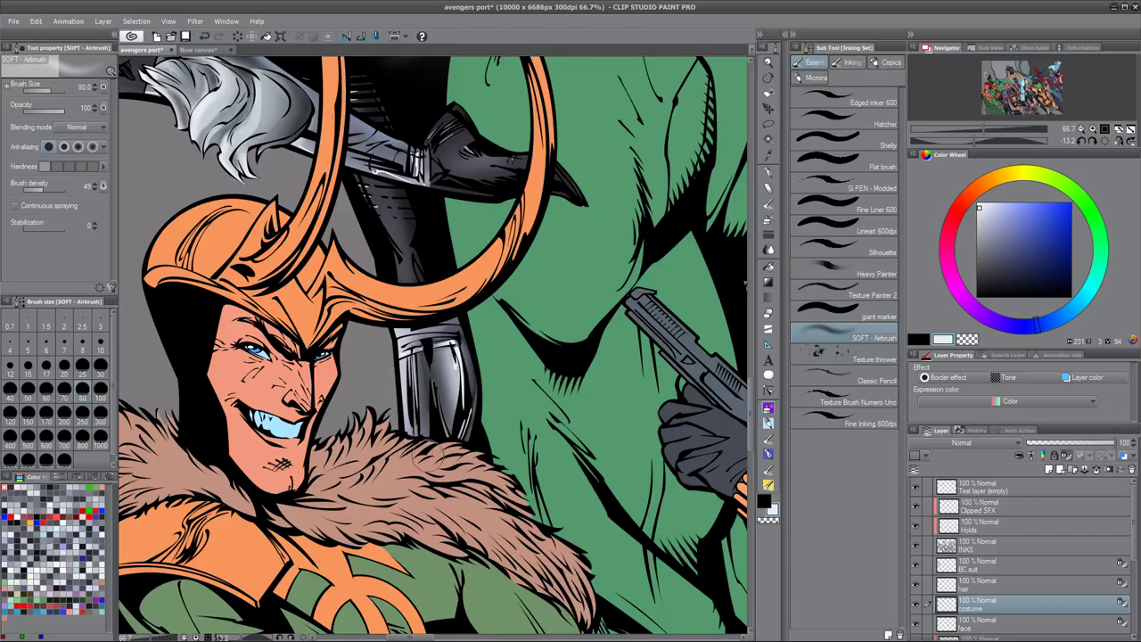
- Review the shaded boot within the whole composition and examine Black Cat's face and hair up close
scroll(450, 443, "down", 5)
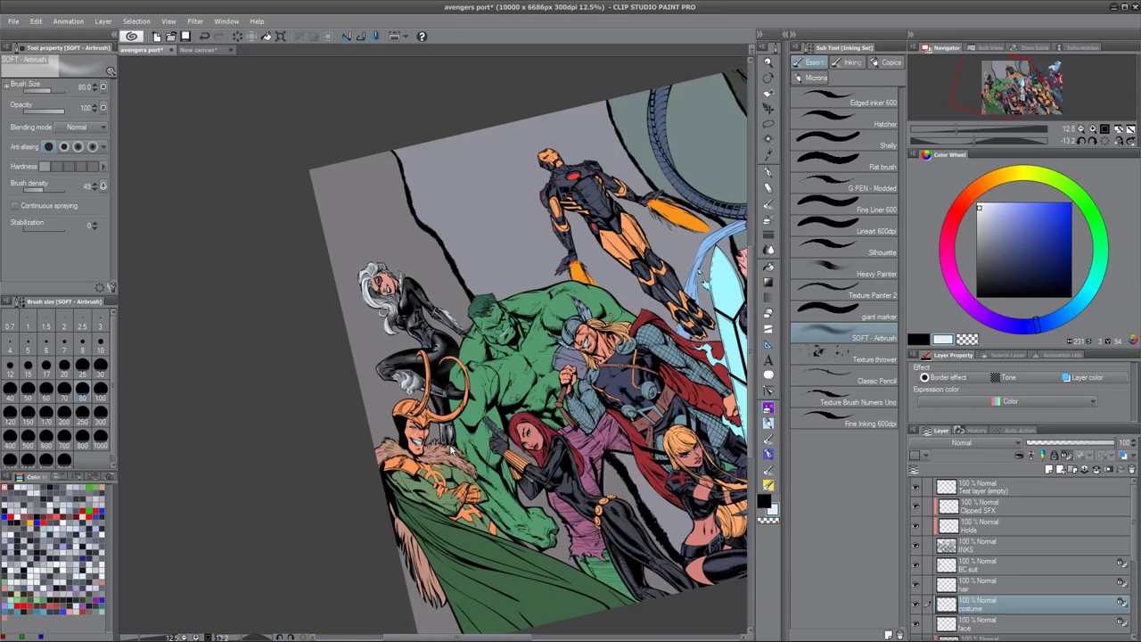
scroll(450, 450, "up", 2)
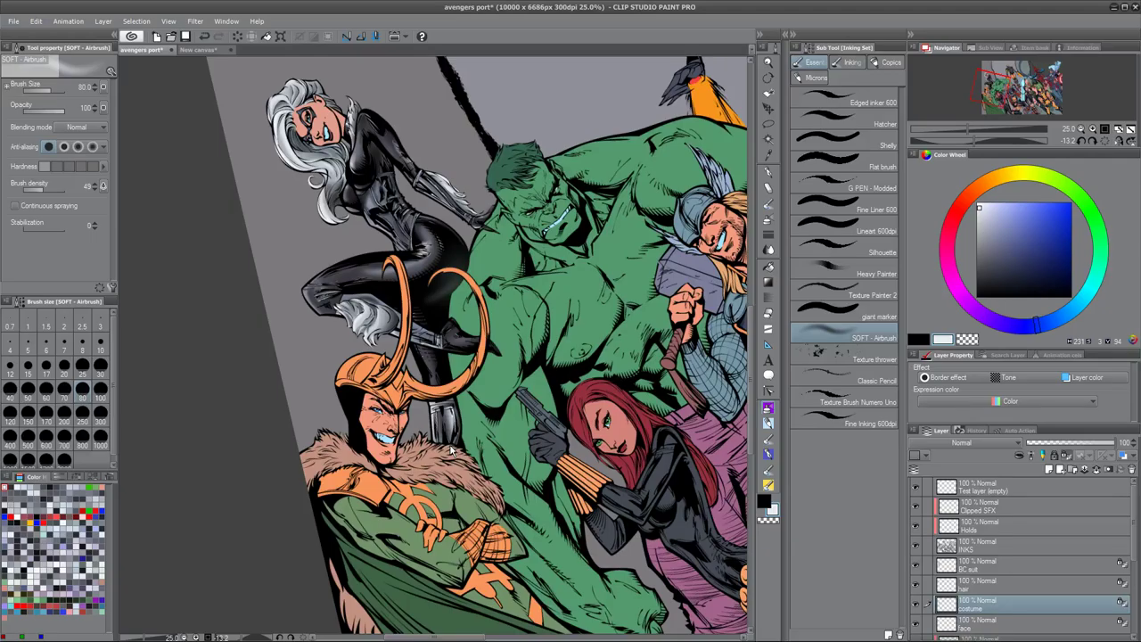
scroll(451, 450, "up", 1)
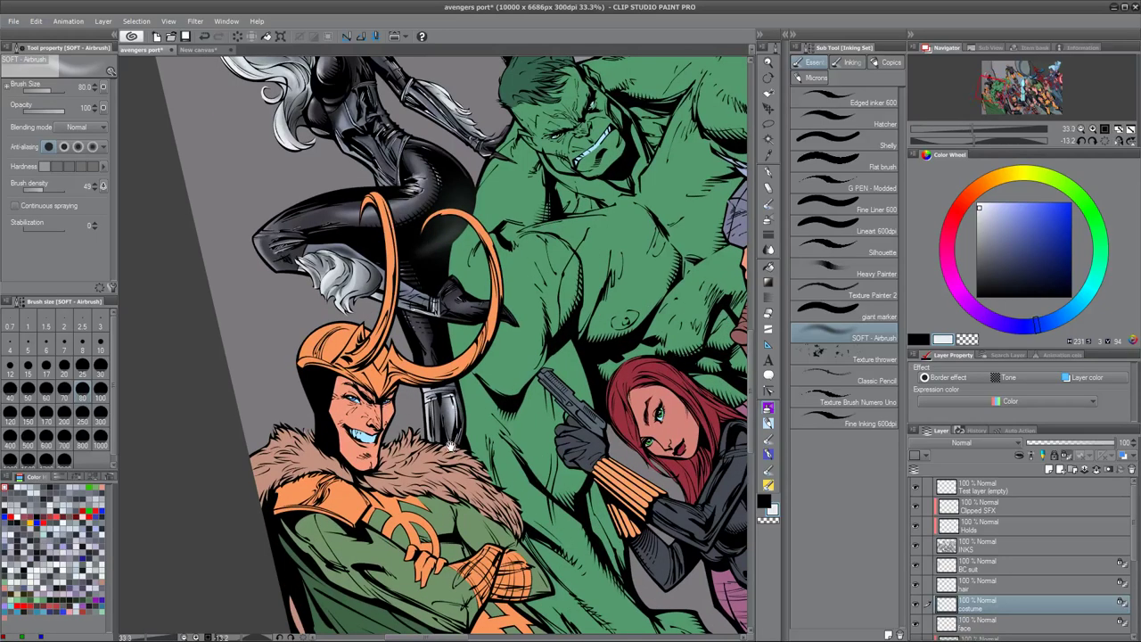
left_click_drag(430, 252, 535, 608)
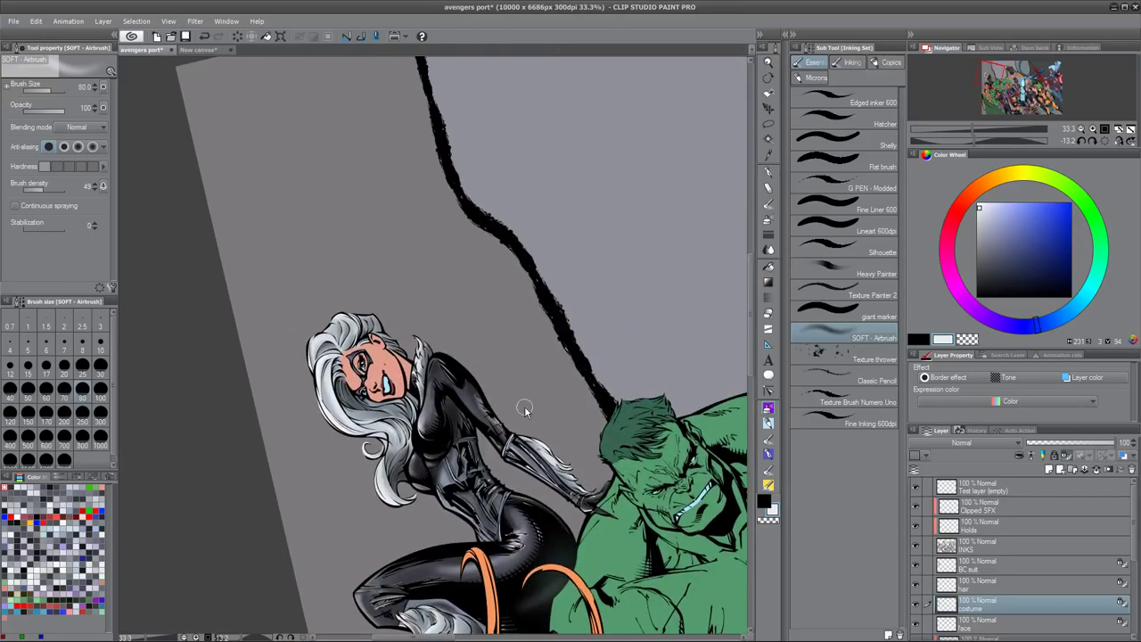
scroll(524, 407, "up", 3)
left_click_drag(285, 400, 504, 497)
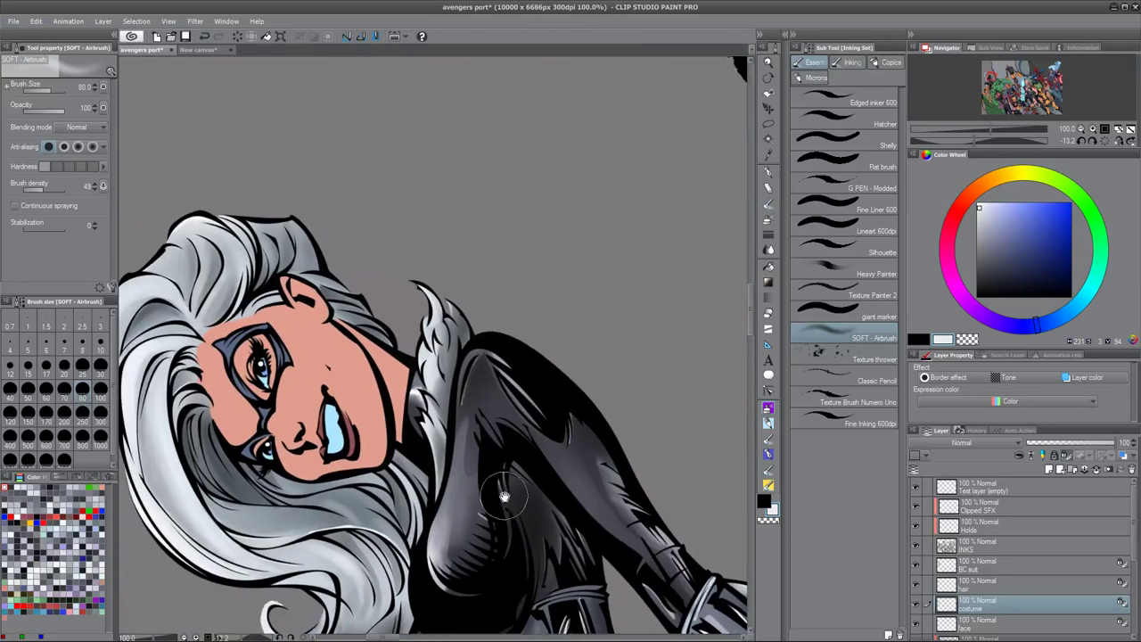
scroll(503, 497, "up", 1)
left_click_drag(277, 513, 411, 489)
scroll(411, 489, "down", 2)
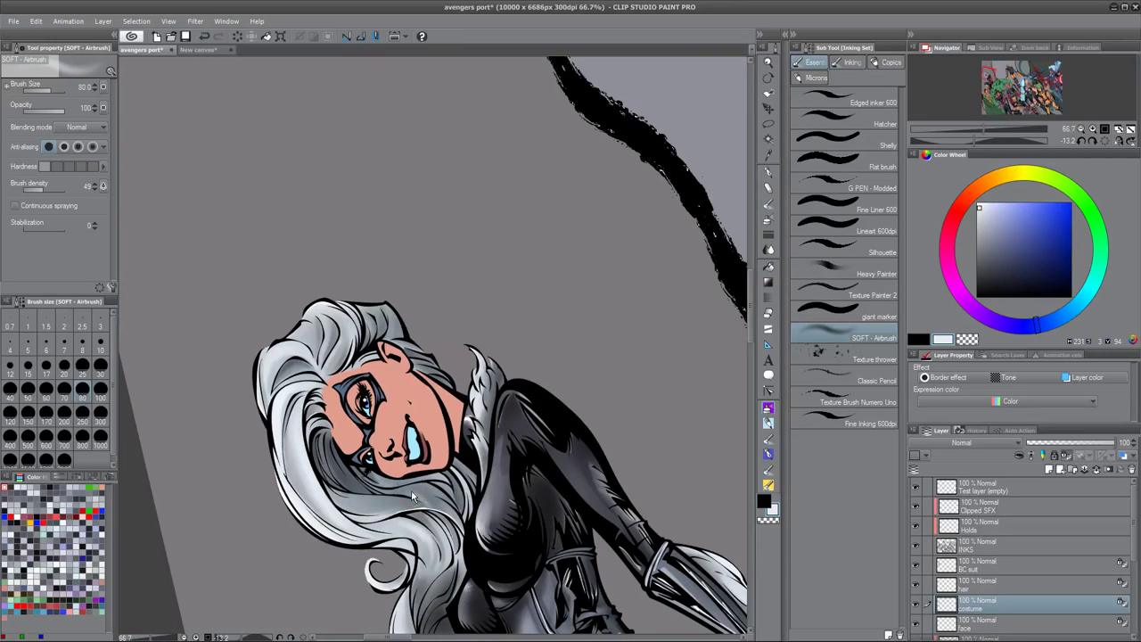
scroll(410, 489, "up", 1)
left_click_drag(410, 489, 419, 385)
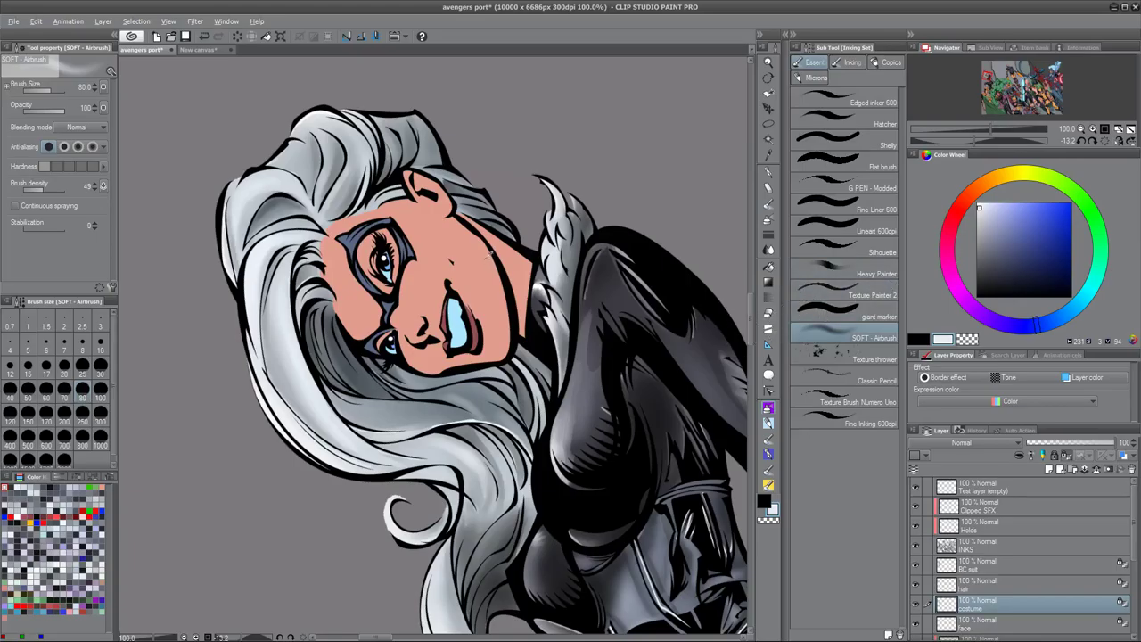
- Sample the face's skin colour, shift it to a more orange, muted tone and set up the Flat brush at size 150
left_click(487, 266, "alt")
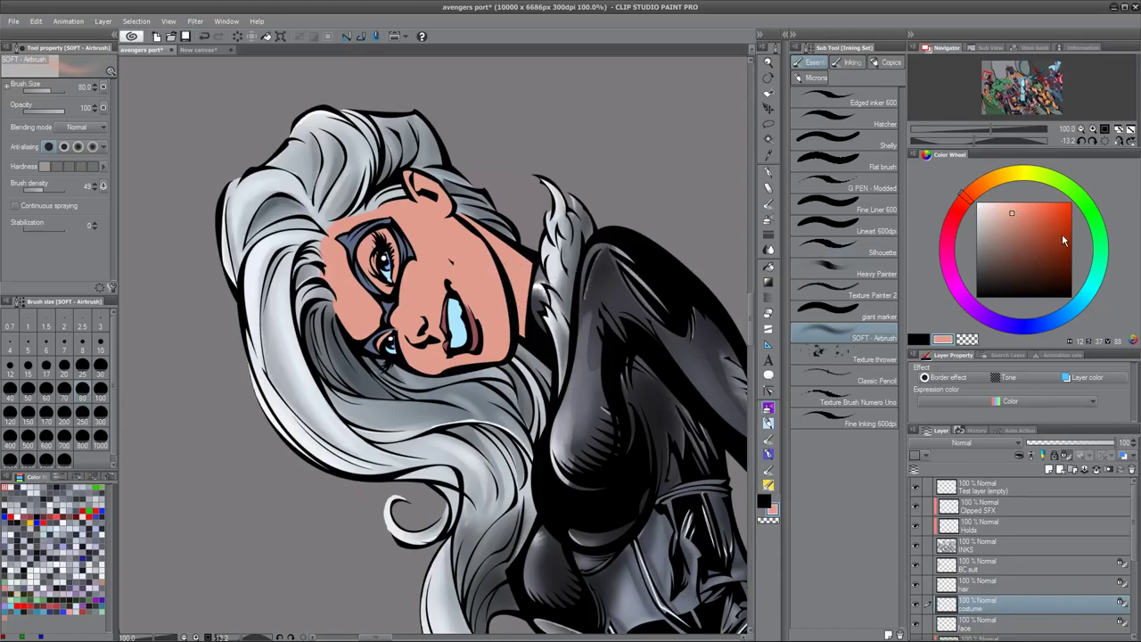
left_click(970, 190)
left_click(1002, 223)
left_click(878, 160)
key("[")
key("[")
key("[")
key("[")
key("[")
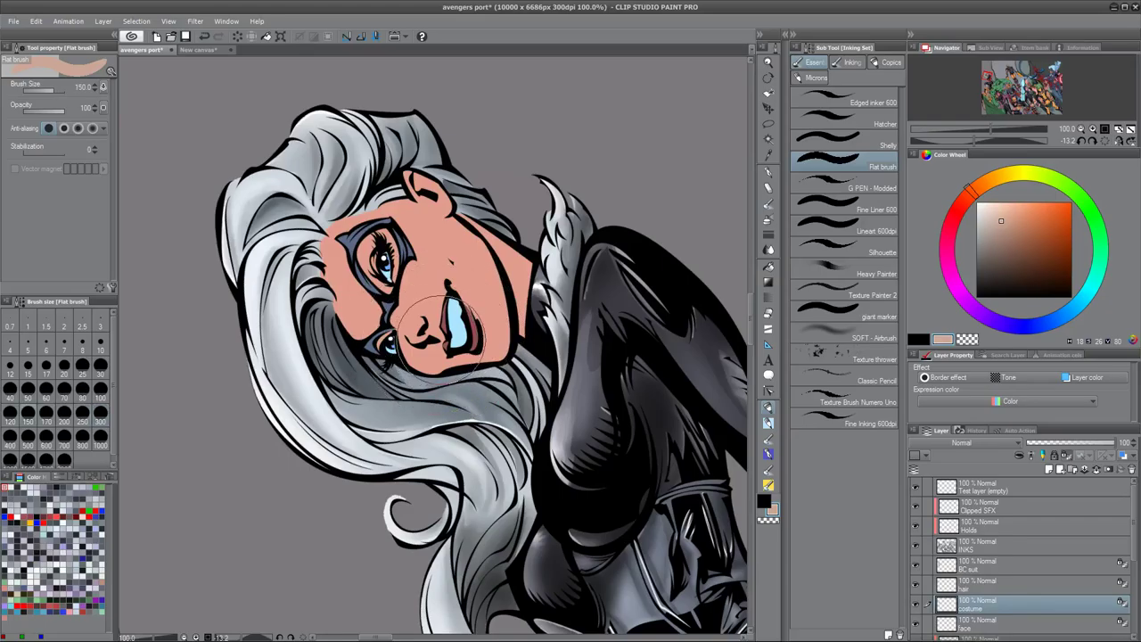
- Paint the muted tan base over Black Cat's face and neck on the face layer
scroll(1128, 582, "down", 3)
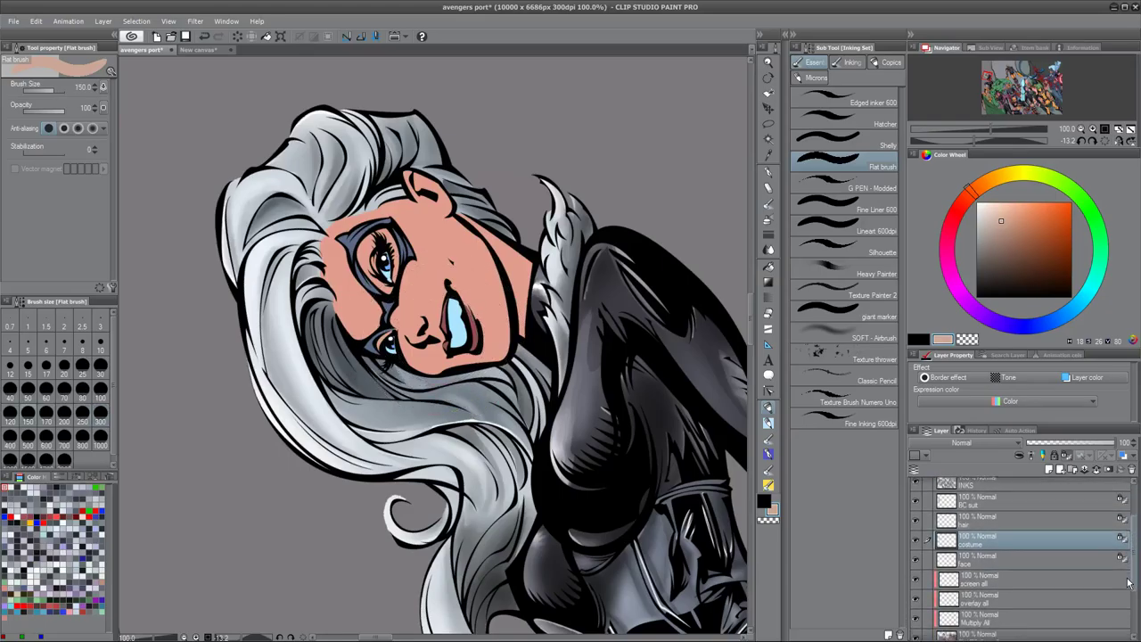
left_click(1052, 556)
mouse_move(352, 189)
left_mouse_down()
mouse_move(334, 326)
mouse_move(423, 237)
mouse_move(446, 343)
mouse_move(499, 268)
left_mouse_up()
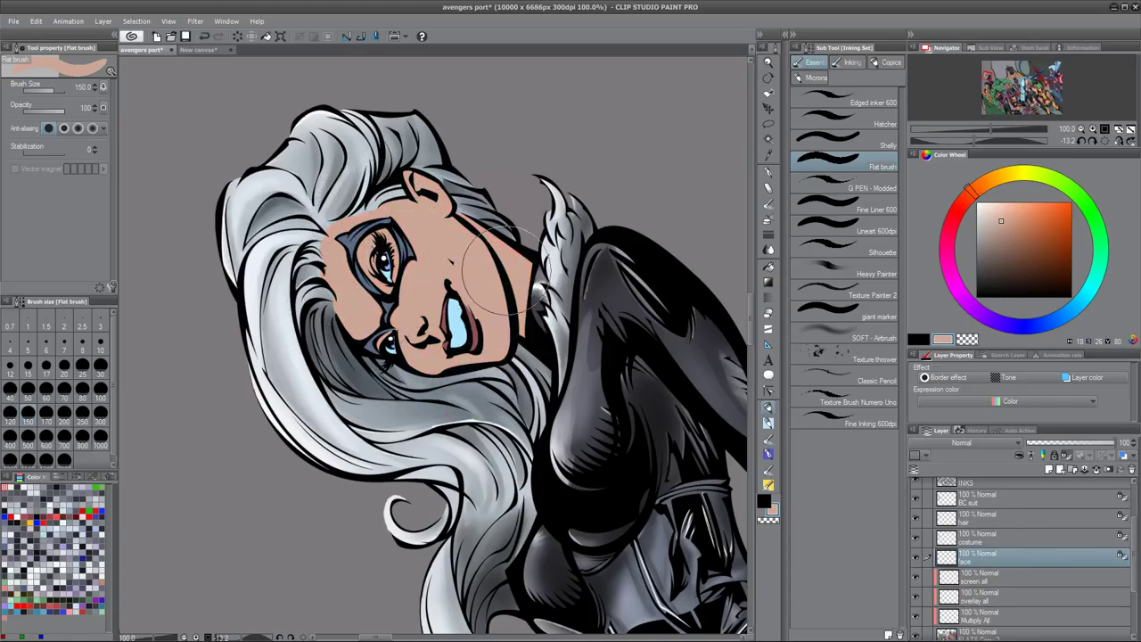
mouse_move(497, 499)
left_mouse_down()
mouse_move(500, 470)
mouse_move(481, 456)
mouse_move(470, 468)
mouse_move(490, 474)
left_mouse_up()
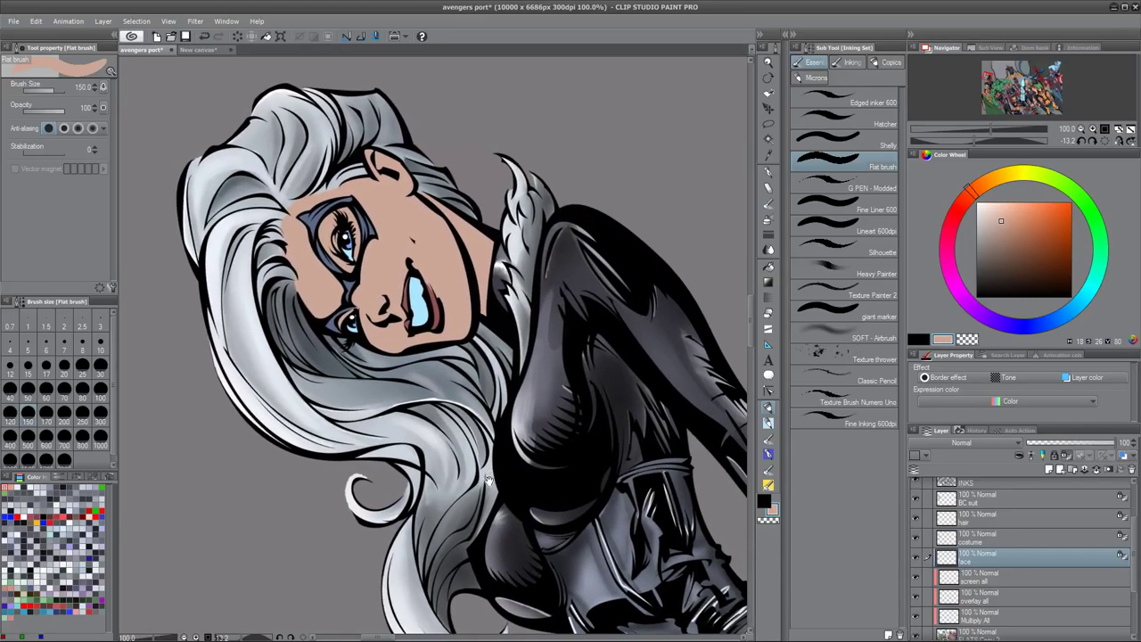
- Repaint the face and neck with a lighter peach skin tone using the Flat brush
left_click(1000, 218)
left_click(998, 214)
mouse_move(472, 253)
left_mouse_down()
mouse_move(412, 170)
mouse_move(333, 187)
mouse_move(342, 268)
mouse_move(409, 391)
left_mouse_up()
left_click_drag(595, 375, 602, 307)
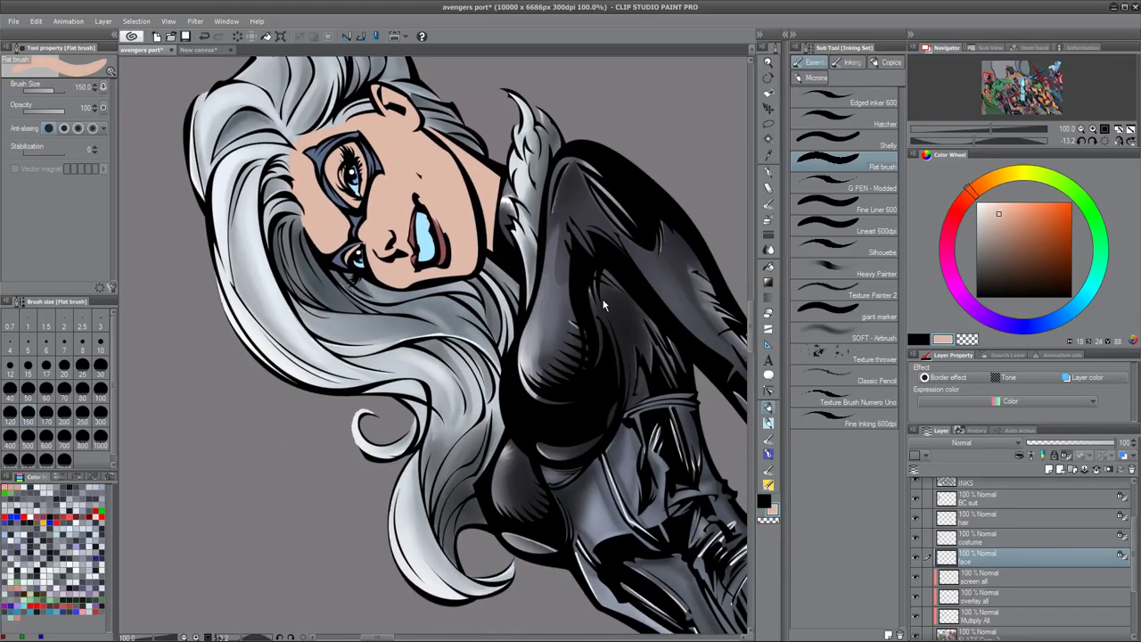
- Compare lighter and darker skin tones and pick a darker, muted brown as the shadow colour
scroll(602, 306, "down", 5)
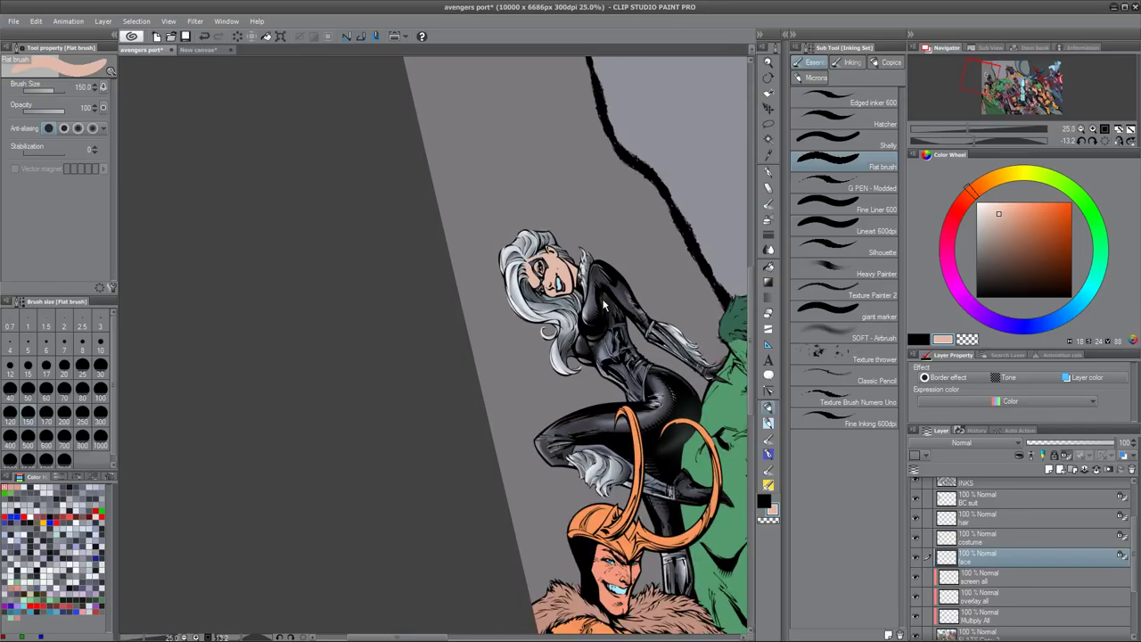
scroll(602, 306, "up", 3)
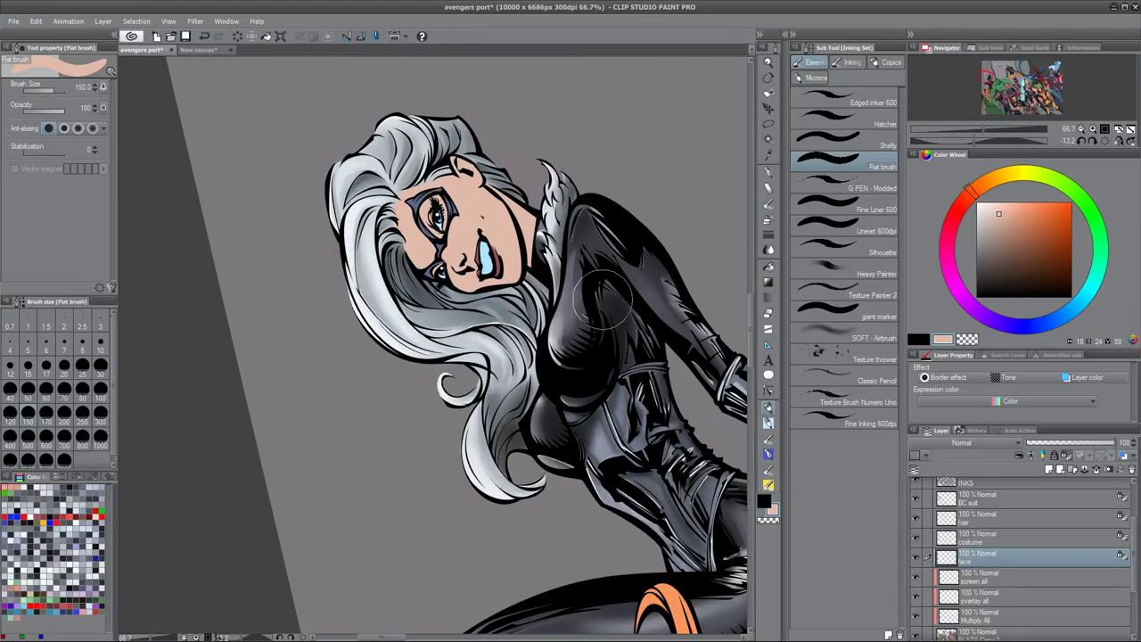
left_click(998, 221)
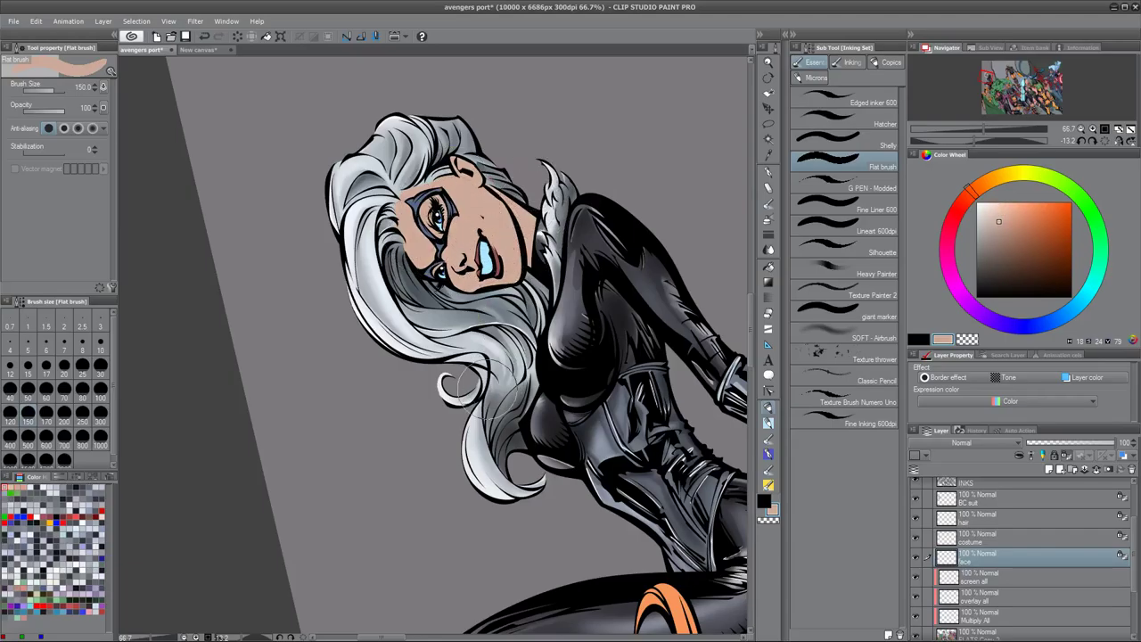
left_click(998, 214)
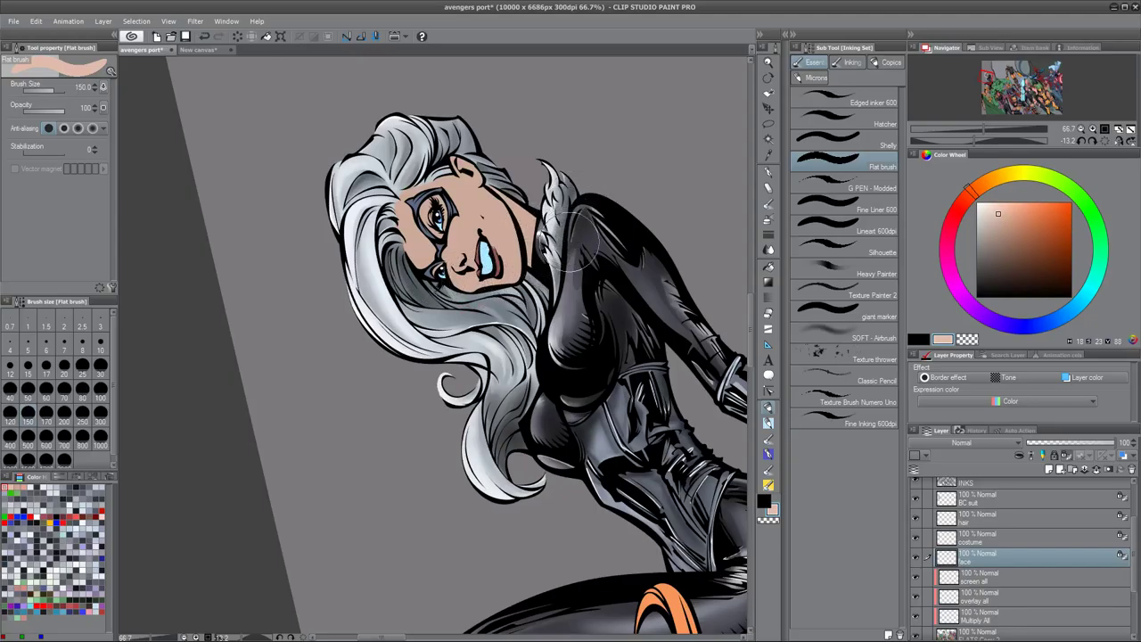
left_click(999, 221)
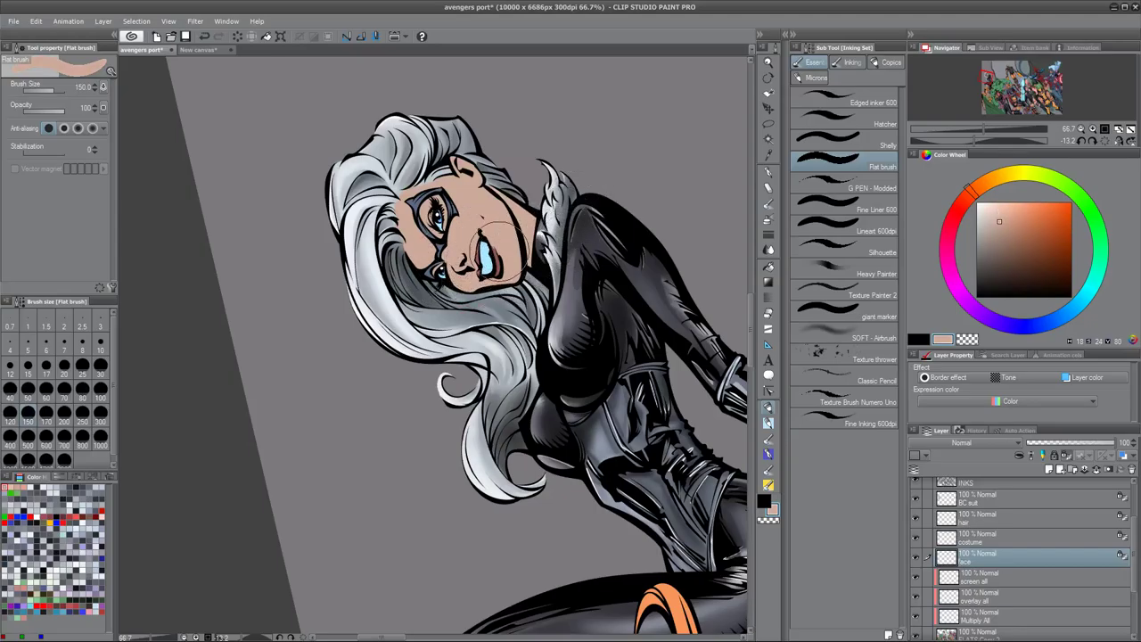
left_click(1002, 250)
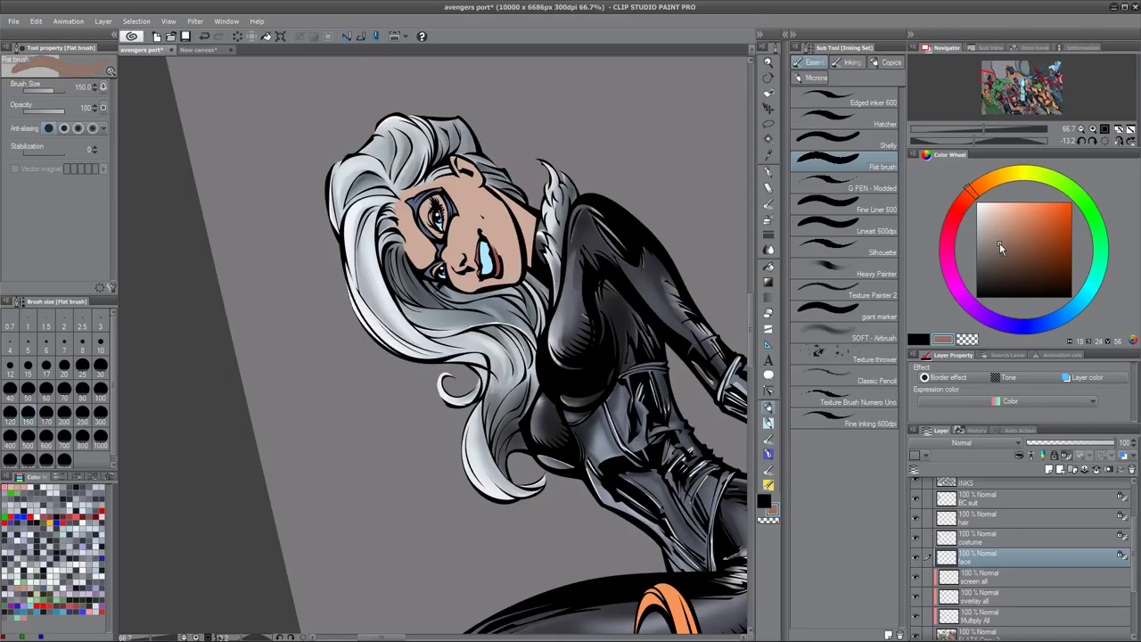
left_click(995, 240)
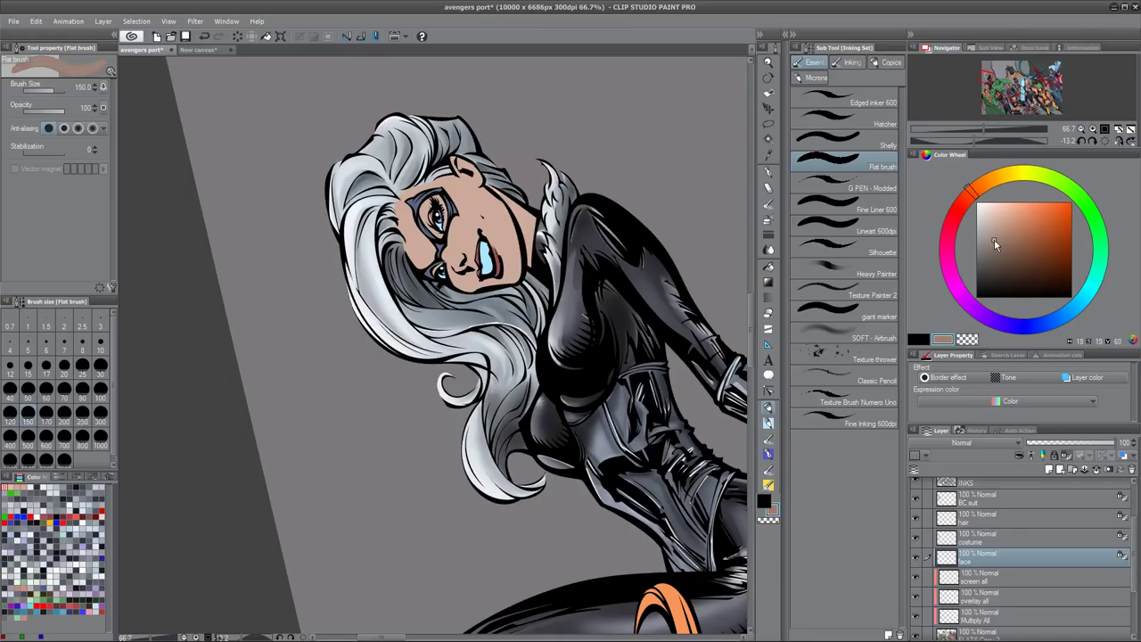
- Switch to the soft airbrush at size 80 for shading Black Cat's face
key("ctrl+plus")
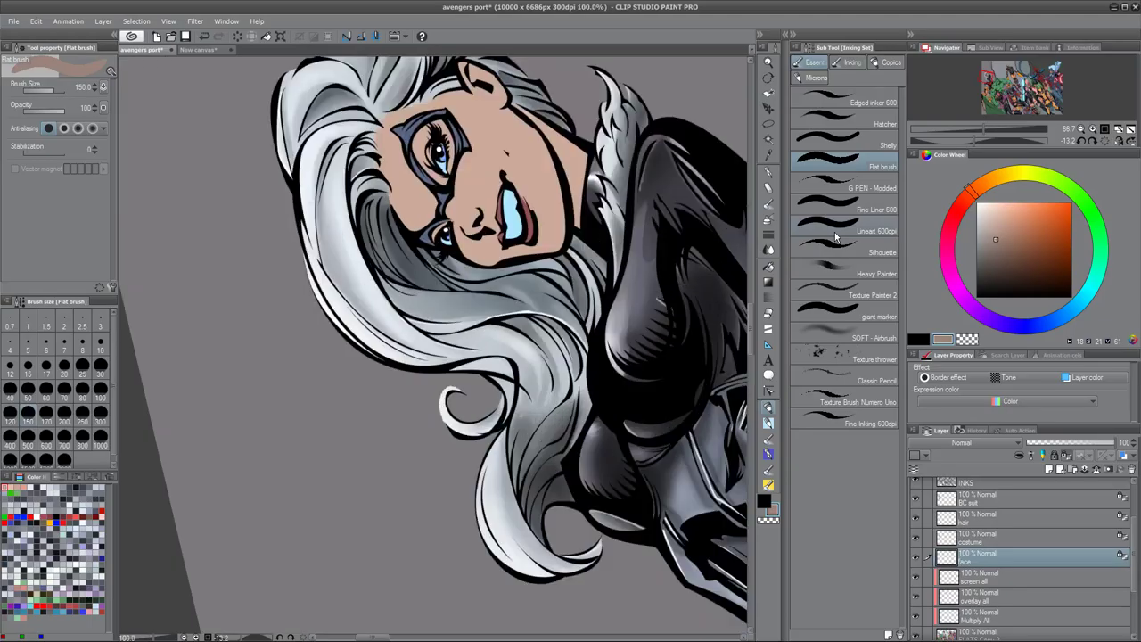
key("ctrl+minus")
key("ctrl+minus")
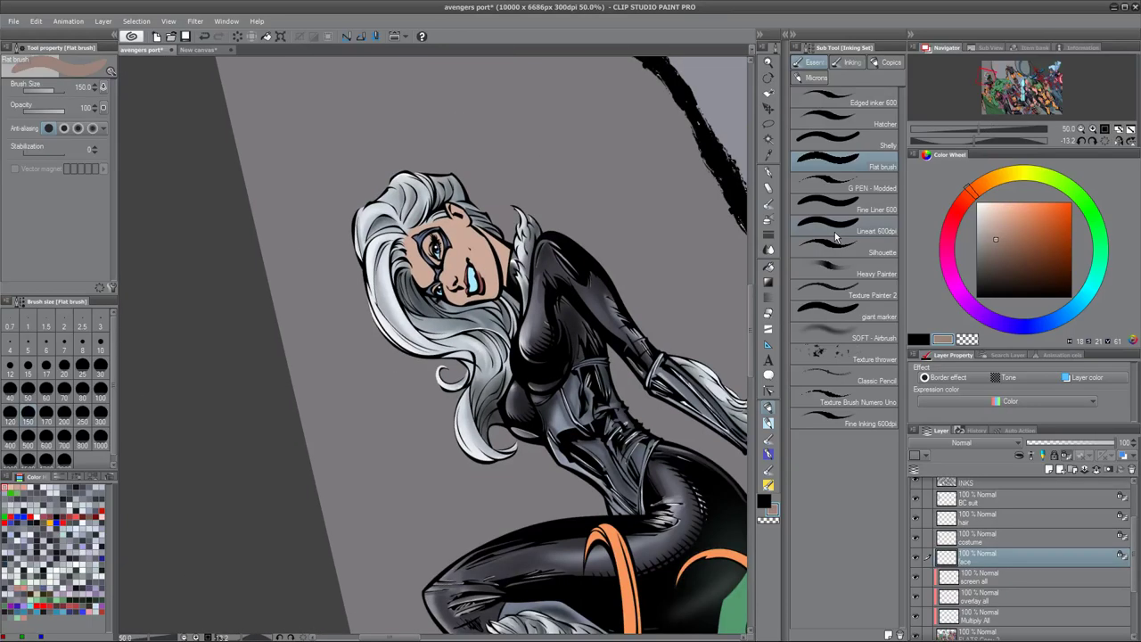
left_click_drag(608, 415, 508, 461)
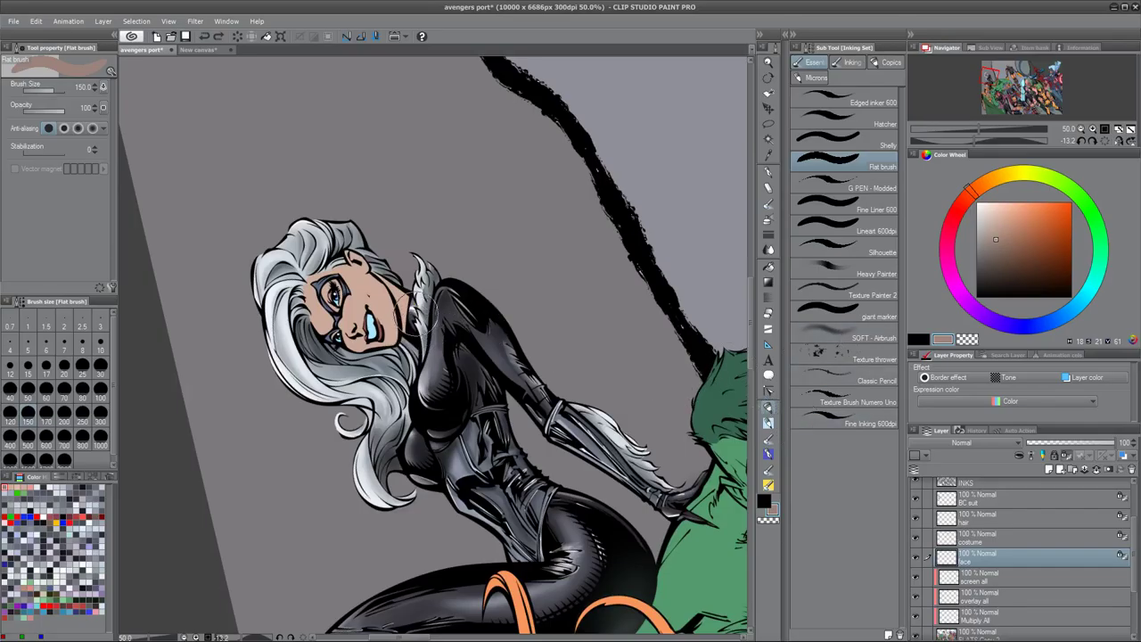
key("bracketleft")
key("bracketleft")
key("bracketleft")
key("bracketleft")
left_click(838, 333)
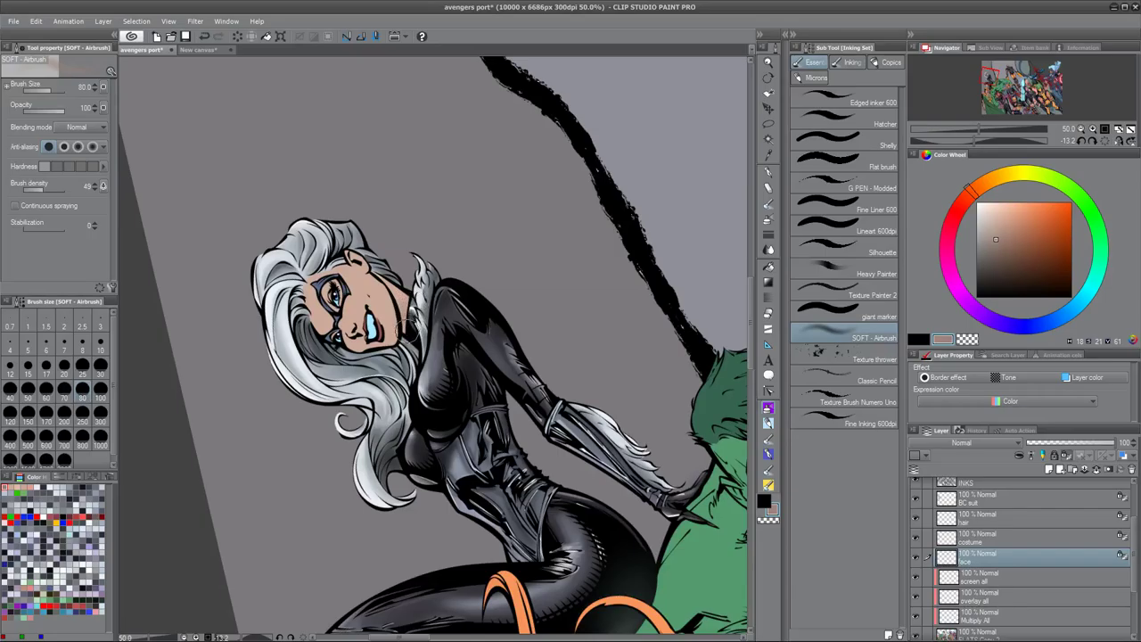
left_click_drag(426, 293, 425, 314)
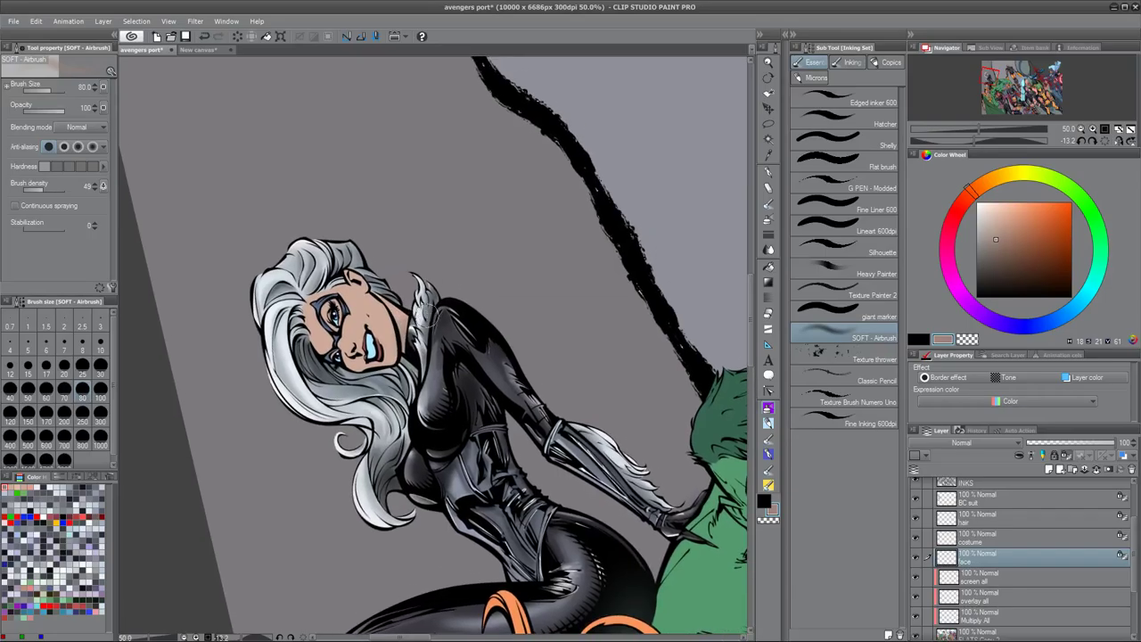
- Airbrush more saturated brown shadows along the jaw and across the forehead under the hair
left_click(1004, 239)
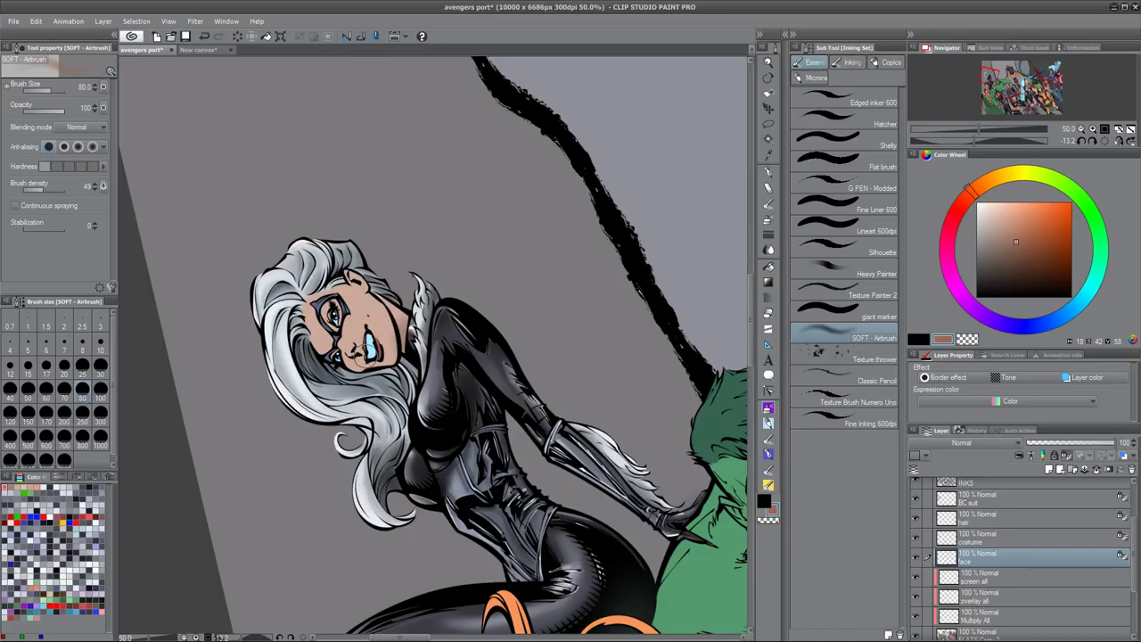
left_click_drag(346, 365, 383, 361)
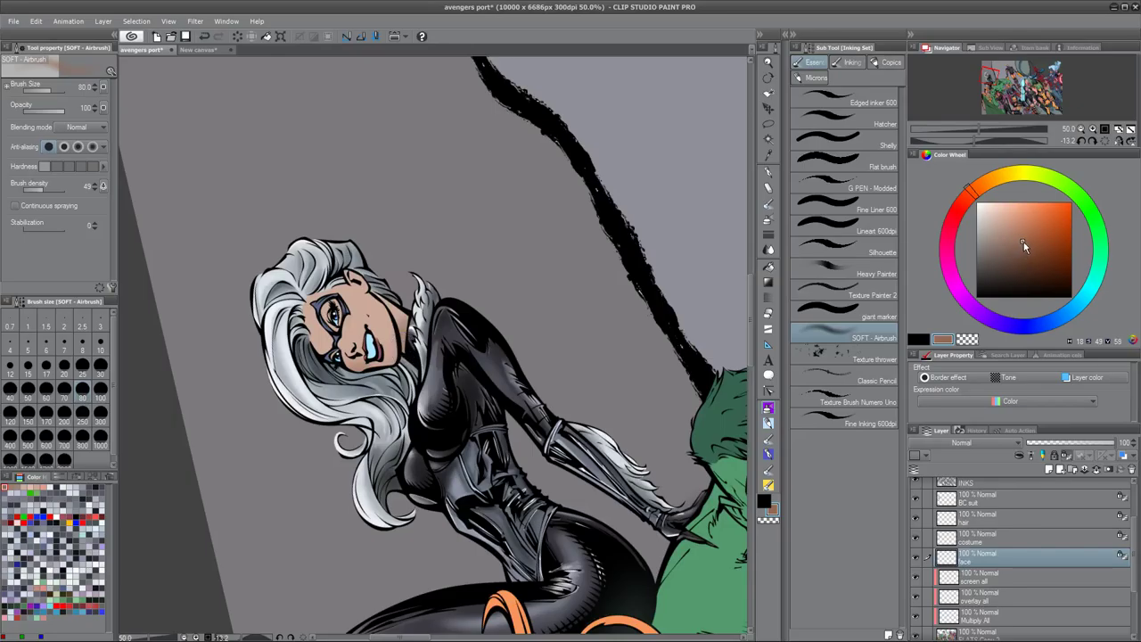
left_click_drag(392, 358, 399, 335)
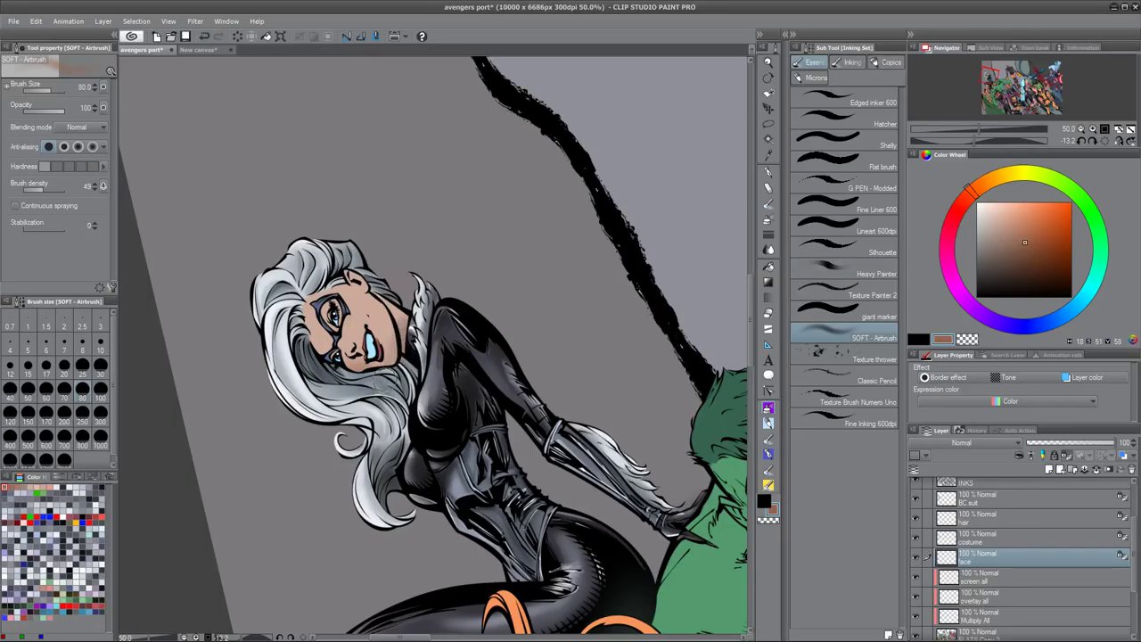
mouse_move(356, 367)
left_mouse_down()
mouse_move(383, 365)
mouse_move(367, 381)
mouse_move(388, 369)
left_mouse_up()
mouse_move(323, 323)
left_mouse_down()
mouse_move(303, 309)
mouse_move(327, 356)
mouse_move(311, 320)
mouse_move(324, 285)
mouse_move(328, 338)
mouse_move(379, 286)
mouse_move(351, 315)
left_mouse_up()
mouse_move(424, 266)
left_mouse_down()
mouse_move(461, 265)
mouse_move(471, 286)
mouse_move(456, 289)
left_mouse_up()
key("r")
mouse_move(583, 295)
left_mouse_down()
mouse_move(617, 368)
mouse_move(527, 499)
left_mouse_up()
left_click_drag(462, 405, 535, 520)
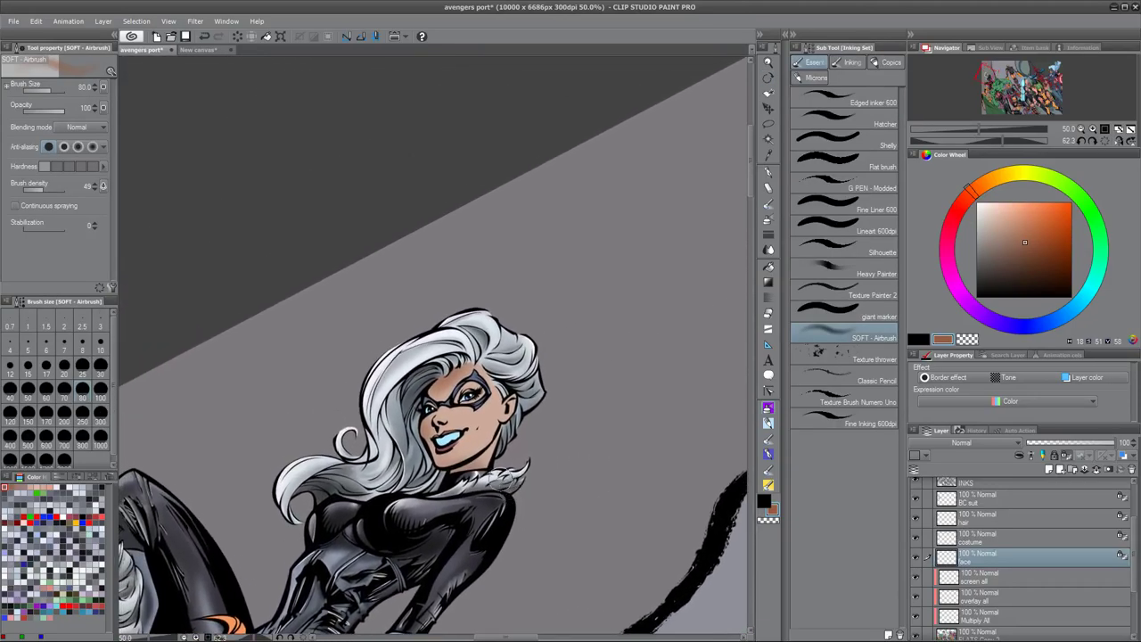
scroll(428, 408, "up", 3)
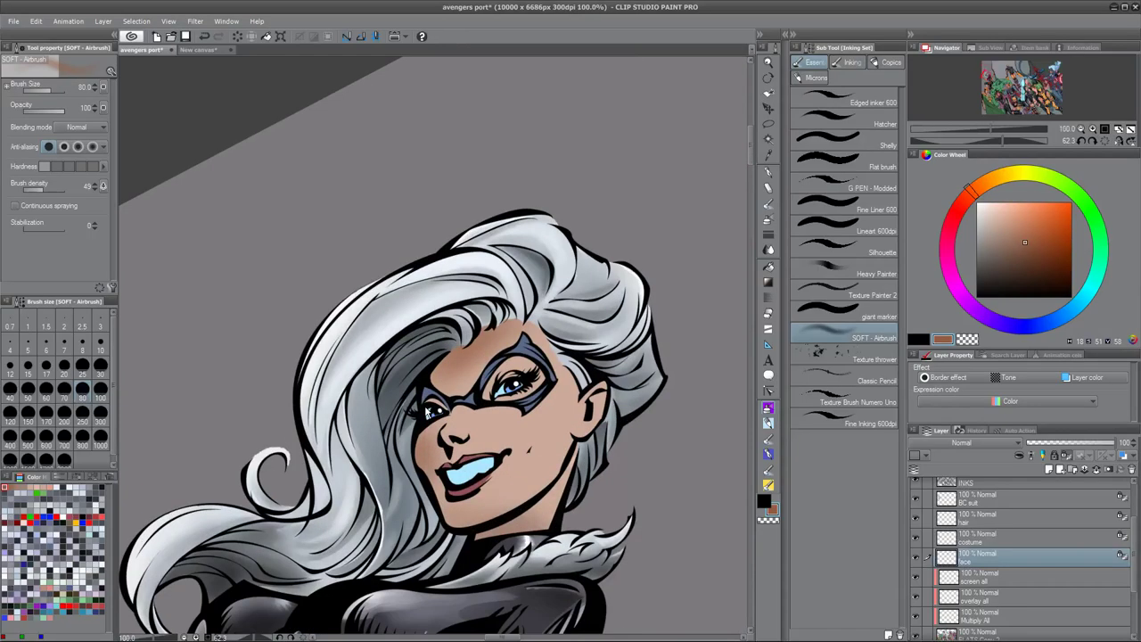
- Pick a darker brown and airbrush shadows on the forehead under the hairline with the brush size at 17
left_click(1025, 252)
key("bracketleft")
key("bracketleft")
key("bracketleft")
key("bracketleft")
key("bracketleft")
key("bracketleft")
key("bracketleft")
key("bracketleft")
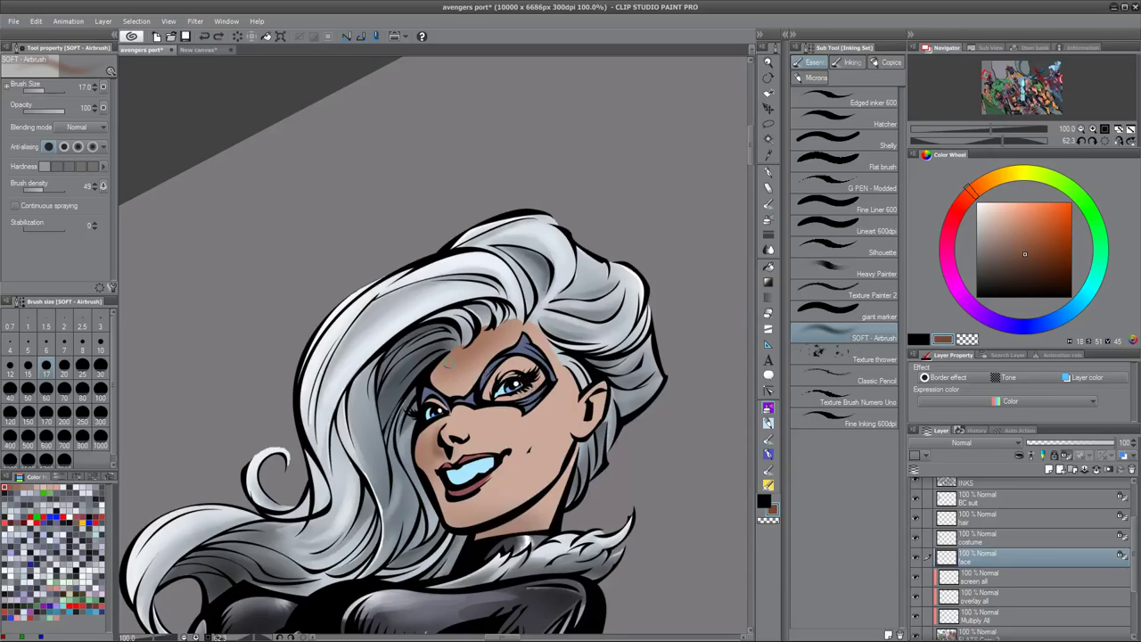
left_click_drag(494, 325, 524, 320)
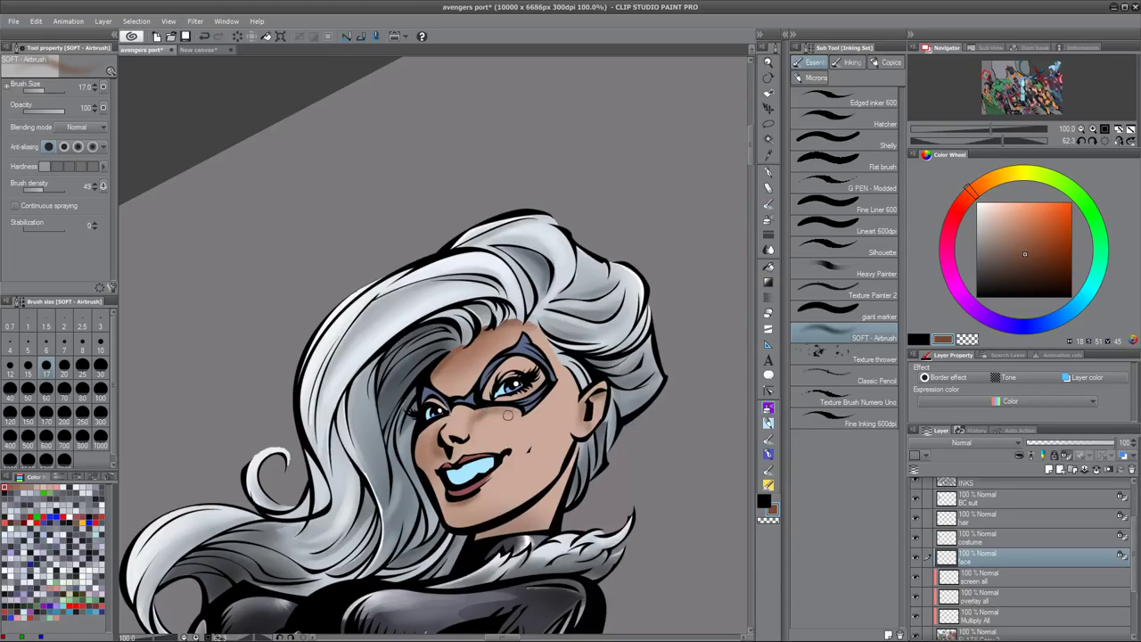
- Enlarge the soft airbrush to size 25 and deepen the brown shading across the forehead
key("bracketright")
key("bracketright")
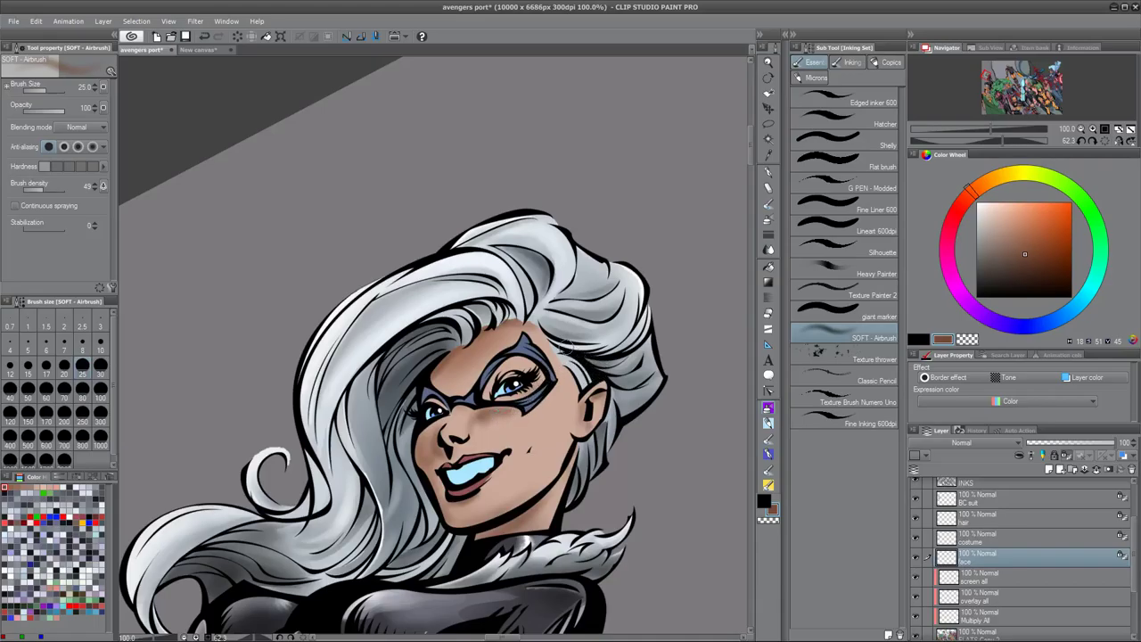
mouse_move(540, 332)
left_mouse_down()
mouse_move(505, 330)
mouse_move(454, 370)
left_mouse_up()
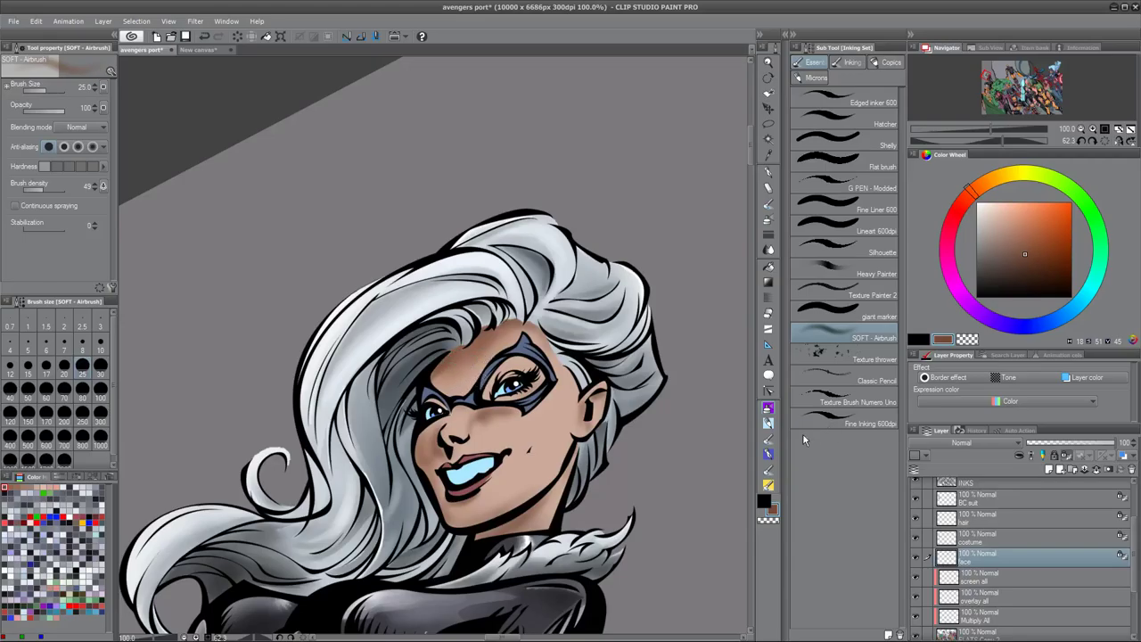
- Switch to the Texture Soft Smoke blend tool at size 17 and soften the shadow edges on the face
left_click(769, 250)
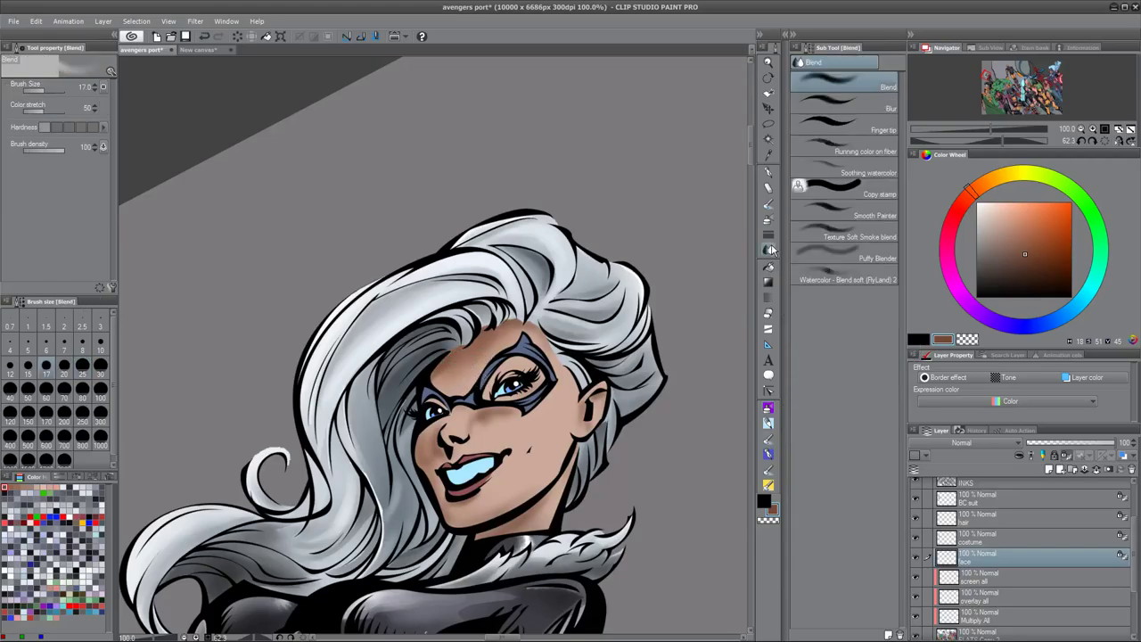
left_click(882, 237)
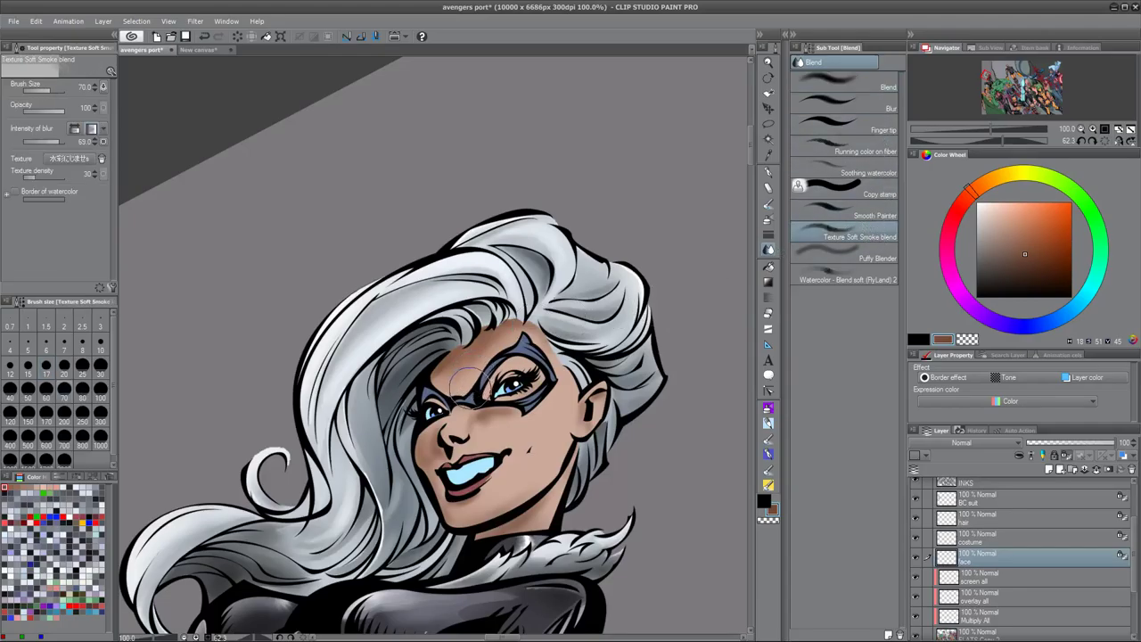
key("bracketleft")
key("bracketleft")
key("bracketleft")
key("bracketleft")
key("bracketleft")
key("bracketleft")
key("bracketleft")
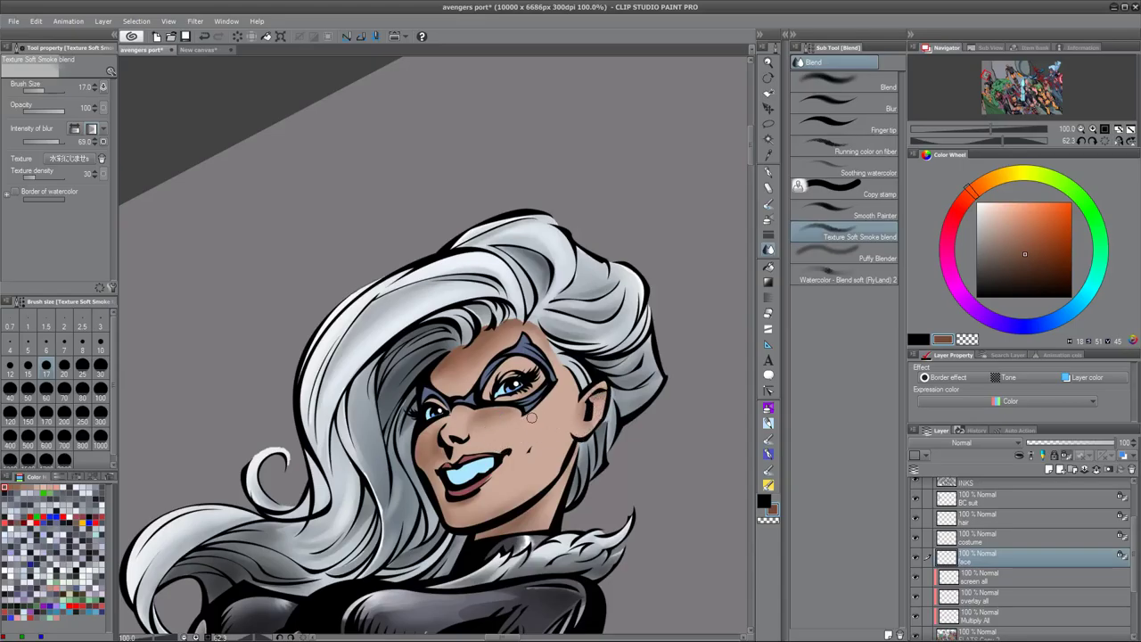
- Pick a lighter peach based on the cheek colour and airbrush highlights between the mask and the ear
left_click(551, 444, "alt")
left_click(999, 216)
left_click(767, 424)
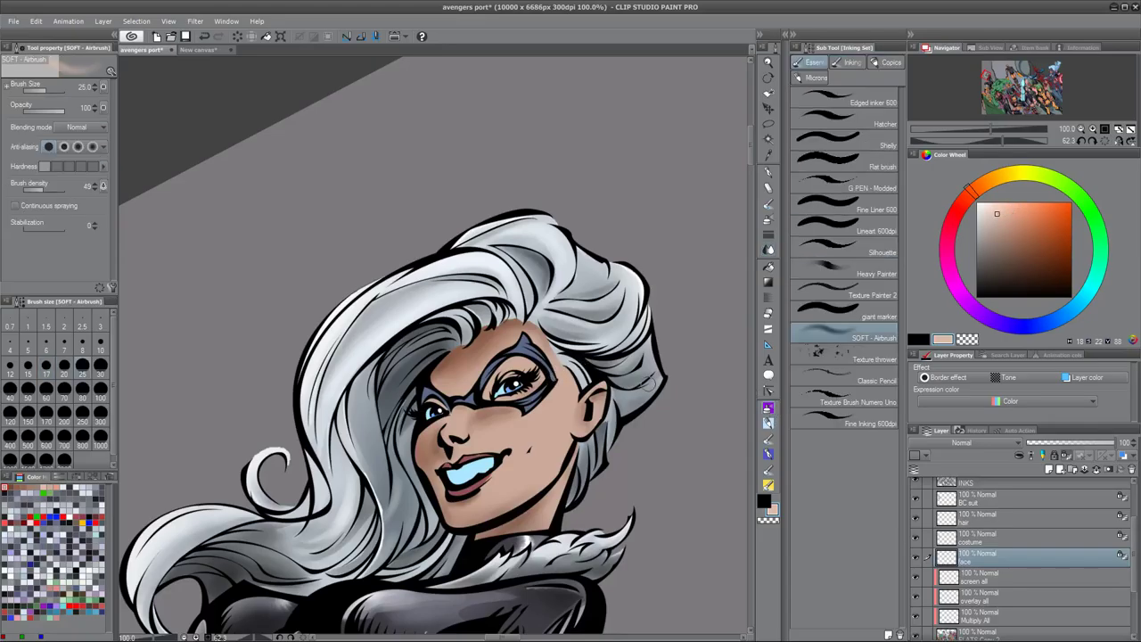
left_click_drag(571, 406, 584, 409)
left_click_drag(558, 393, 550, 401)
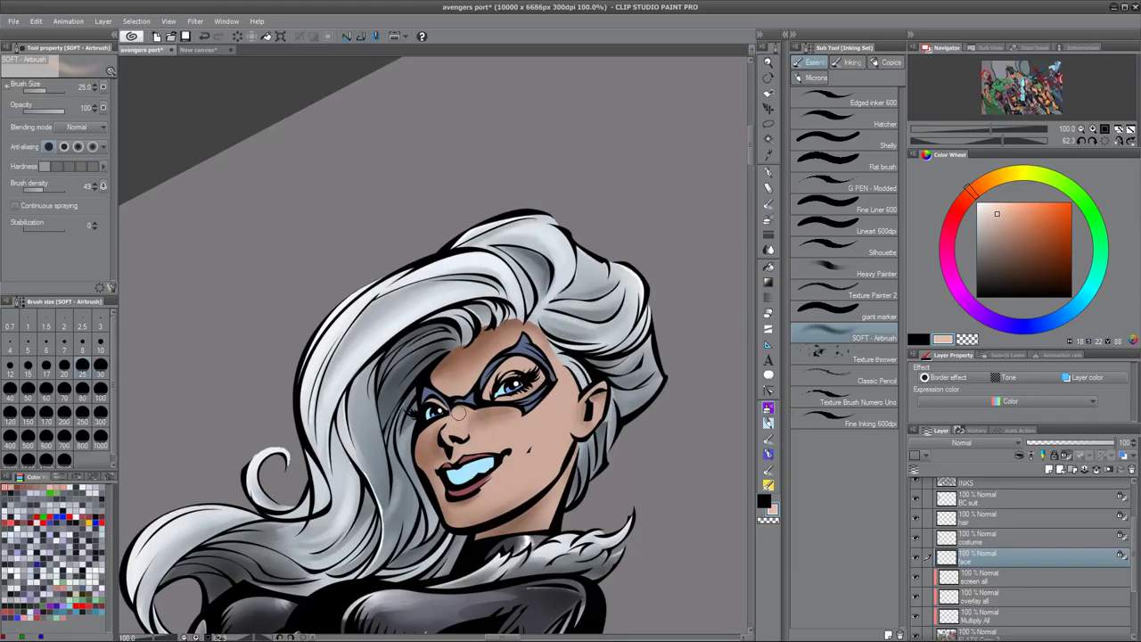
- Airbrush light peach highlights on the bridge of the nose and, at brush size 60, across the cheek
left_click_drag(470, 403, 480, 401)
left_click_drag(540, 442, 550, 441)
key("ctrl+z")
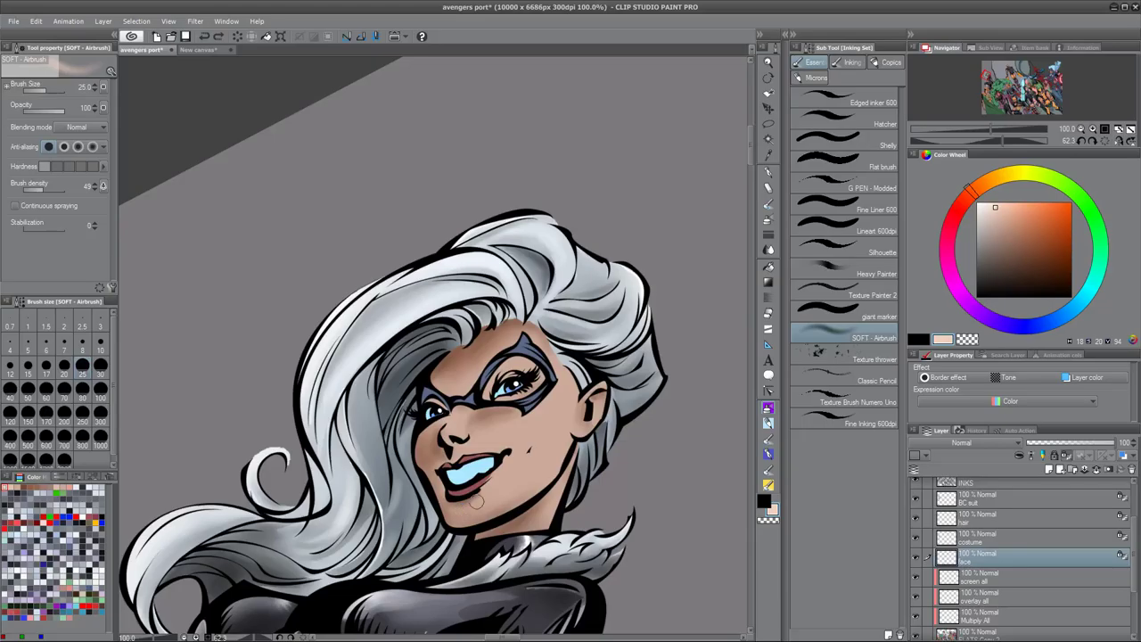
key("bracketright")
key("bracketright")
key("bracketright")
key("bracketright")
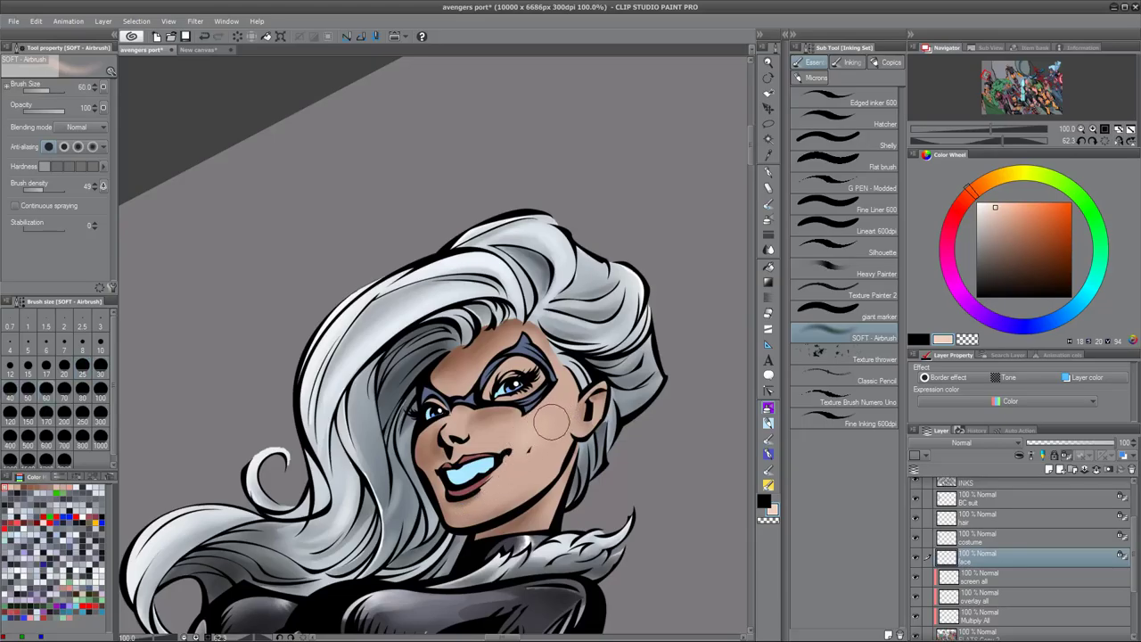
mouse_move(553, 418)
left_mouse_down()
mouse_move(518, 436)
mouse_move(548, 424)
mouse_move(525, 449)
mouse_move(567, 387)
mouse_move(529, 438)
mouse_move(554, 409)
mouse_move(530, 440)
mouse_move(540, 466)
mouse_move(547, 451)
mouse_move(522, 440)
left_mouse_up()
- Reduce the soft airbrush to size 20 and add finer highlights around the nose and across the forehead
key("bracketleft")
key("bracketleft")
key("bracketleft")
key("bracketleft")
key("bracketleft")
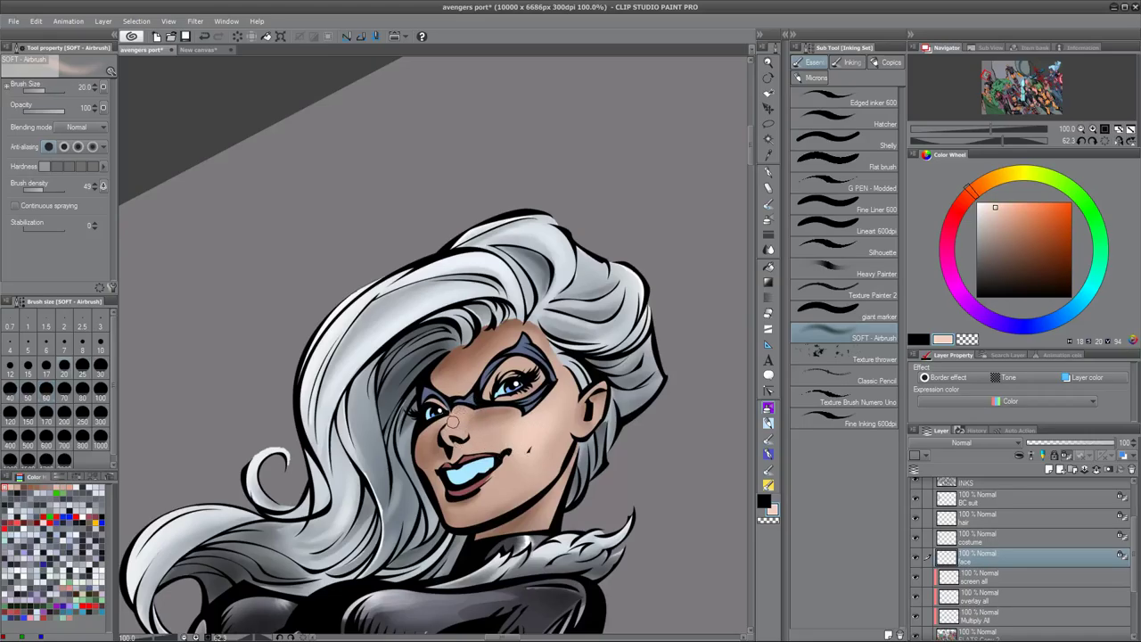
mouse_move(452, 419)
left_mouse_down()
mouse_move(445, 432)
mouse_move(466, 400)
mouse_move(419, 434)
mouse_move(425, 452)
left_mouse_up()
mouse_move(443, 376)
left_mouse_down()
mouse_move(474, 369)
mouse_move(533, 324)
mouse_move(499, 327)
mouse_move(552, 351)
left_mouse_up()
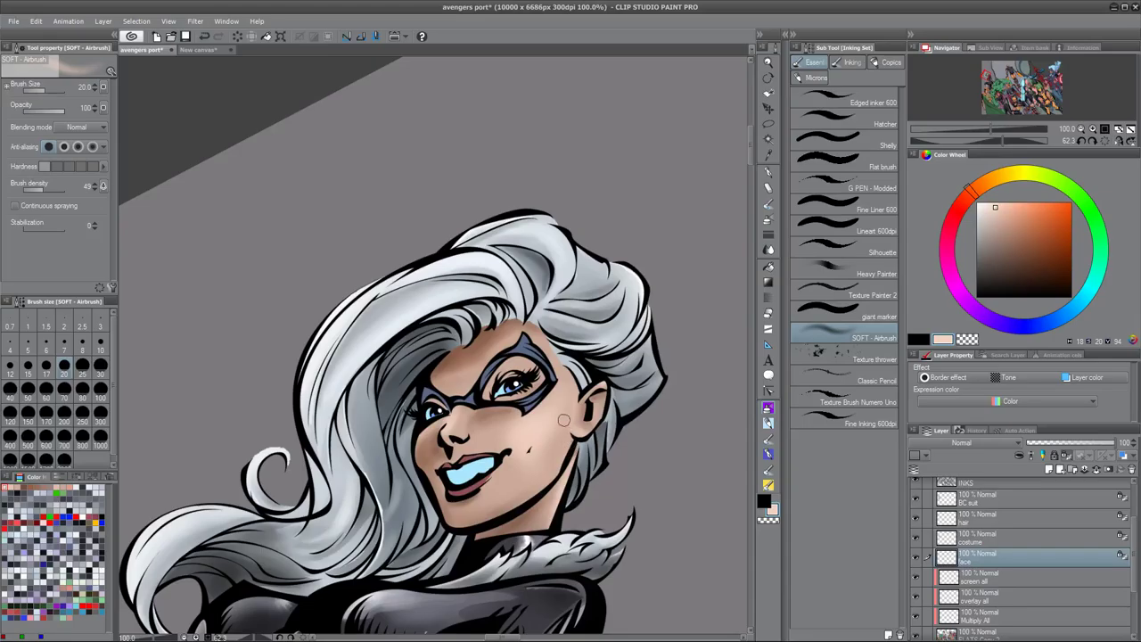
- Shift the highlight hue to pale yellow and airbrush a warm glow over the cheek and jaw at size 60
left_click_drag(984, 194, 1006, 175)
key("bracketright")
key("bracketright")
key("bracketright")
key("bracketright")
key("bracketright")
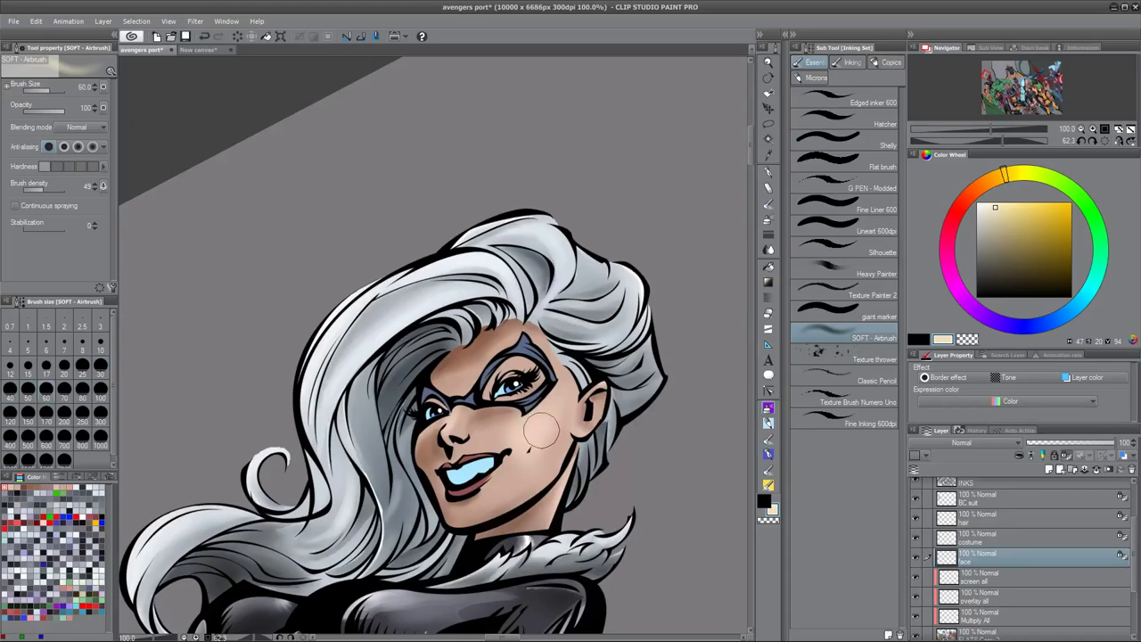
left_click_drag(527, 484, 538, 457)
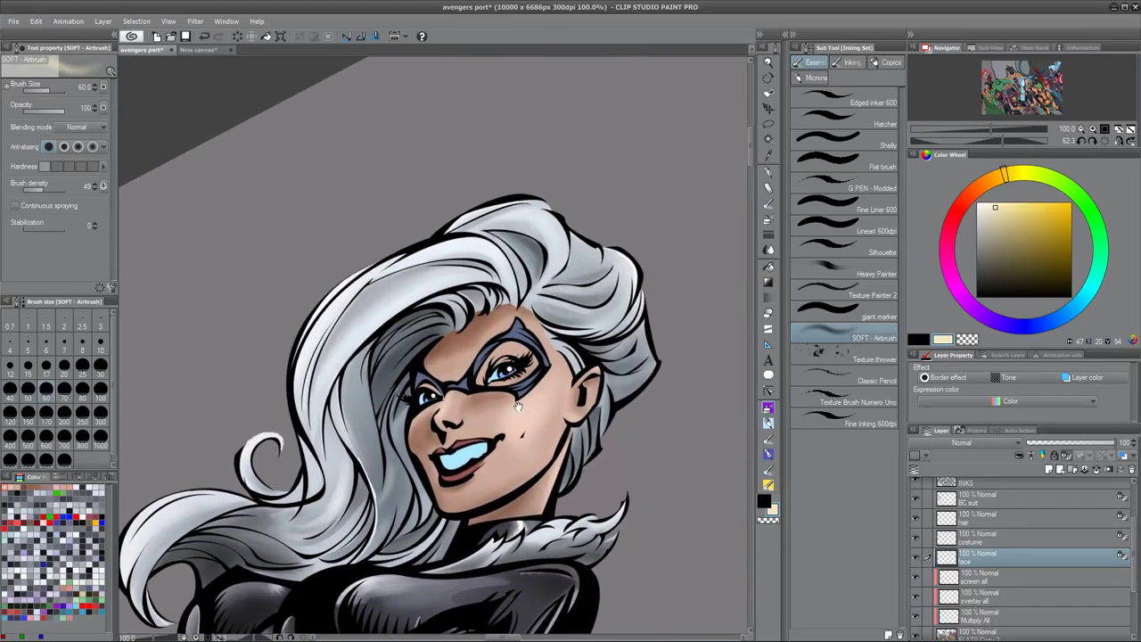
mouse_move(514, 413)
left_mouse_down()
mouse_move(539, 413)
mouse_move(522, 418)
mouse_move(567, 365)
mouse_move(532, 418)
mouse_move(551, 429)
mouse_move(557, 416)
left_mouse_up()
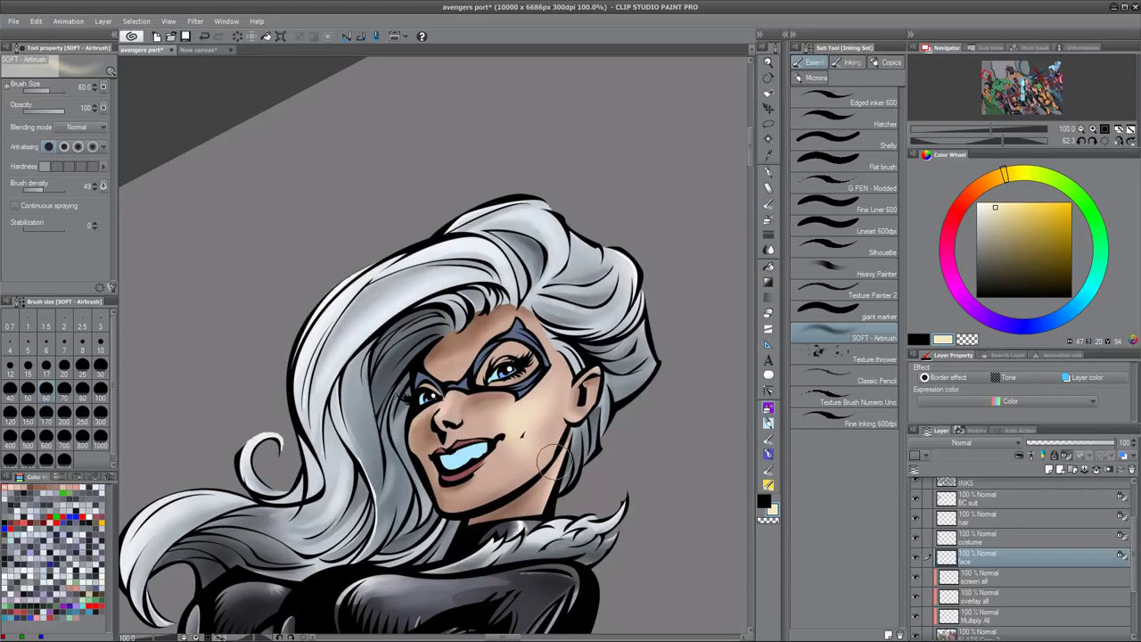
left_click_drag(551, 455, 533, 339)
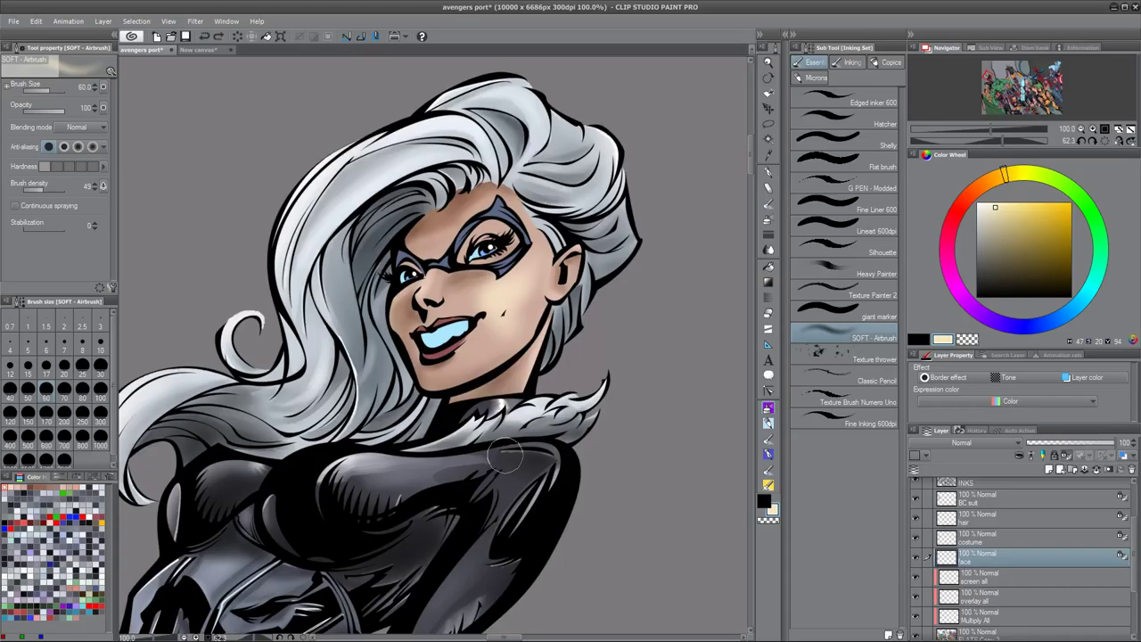
left_click_drag(521, 335, 511, 388)
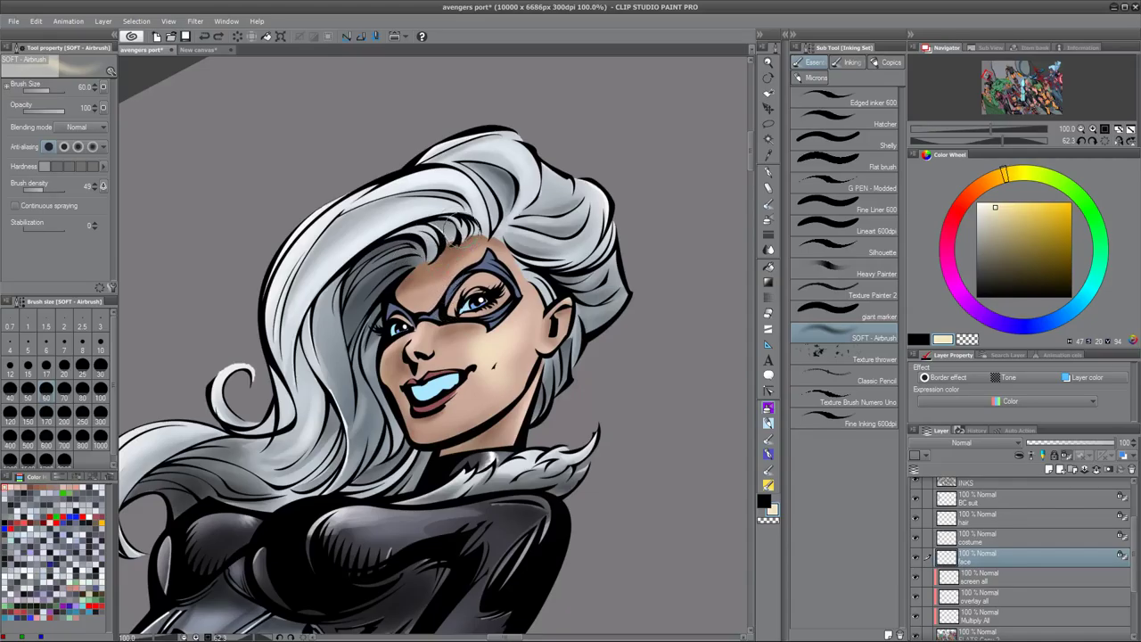
- Sample a light peach from the cheek and airbrush it onto the forehead above the mask at size 25
left_click(442, 264, "alt")
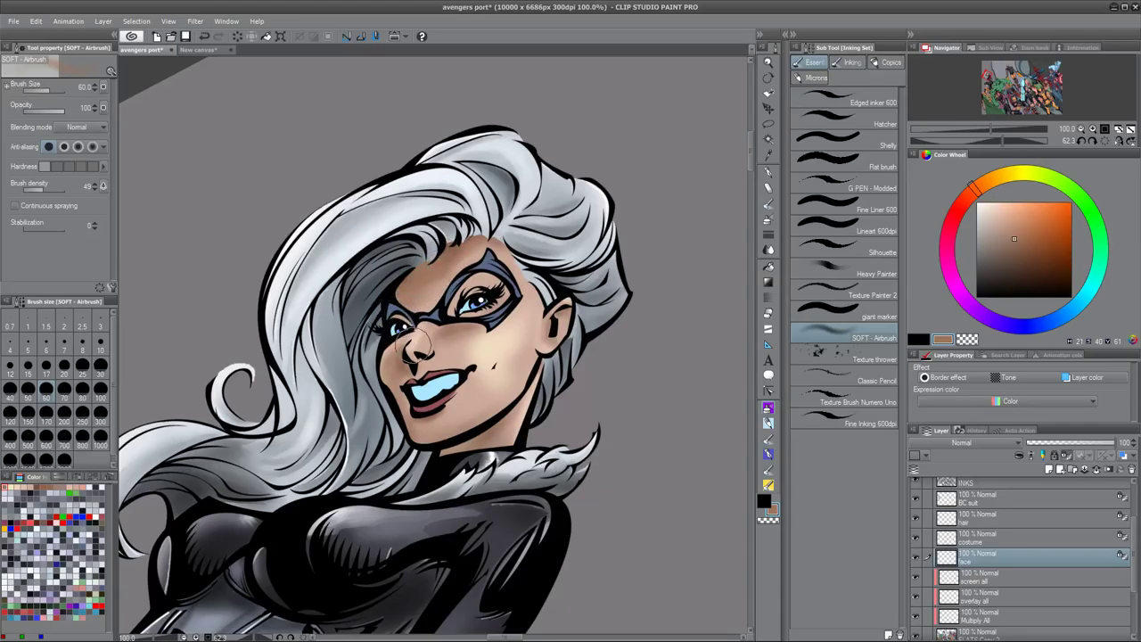
left_click(511, 337, "alt")
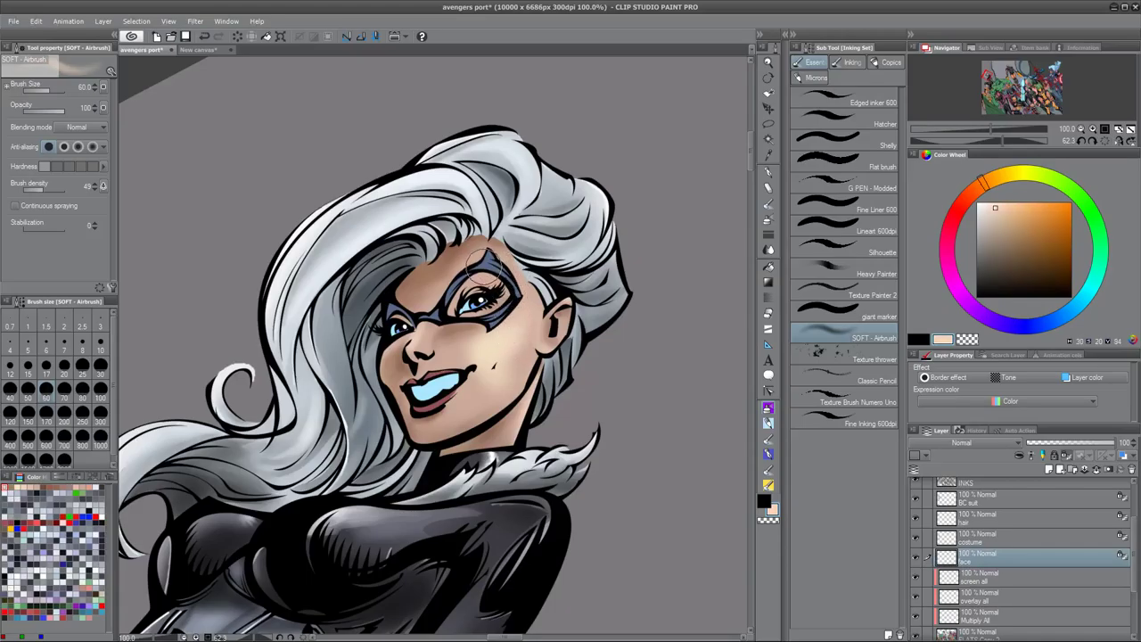
key("bracketleft")
key("bracketleft")
key("bracketleft")
key("bracketleft")
mouse_move(478, 256)
left_mouse_down()
mouse_move(419, 304)
mouse_move(431, 292)
left_mouse_up()
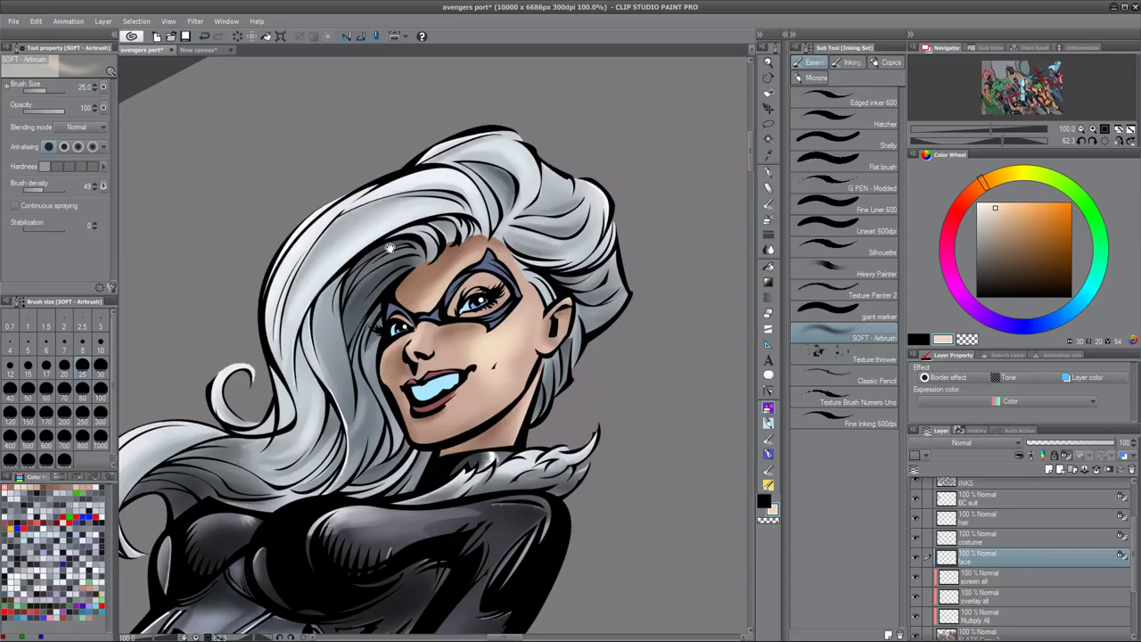
- Examine the shaded face against the whole group illustration with the canvas turned upright
scroll(475, 335, "up", 3)
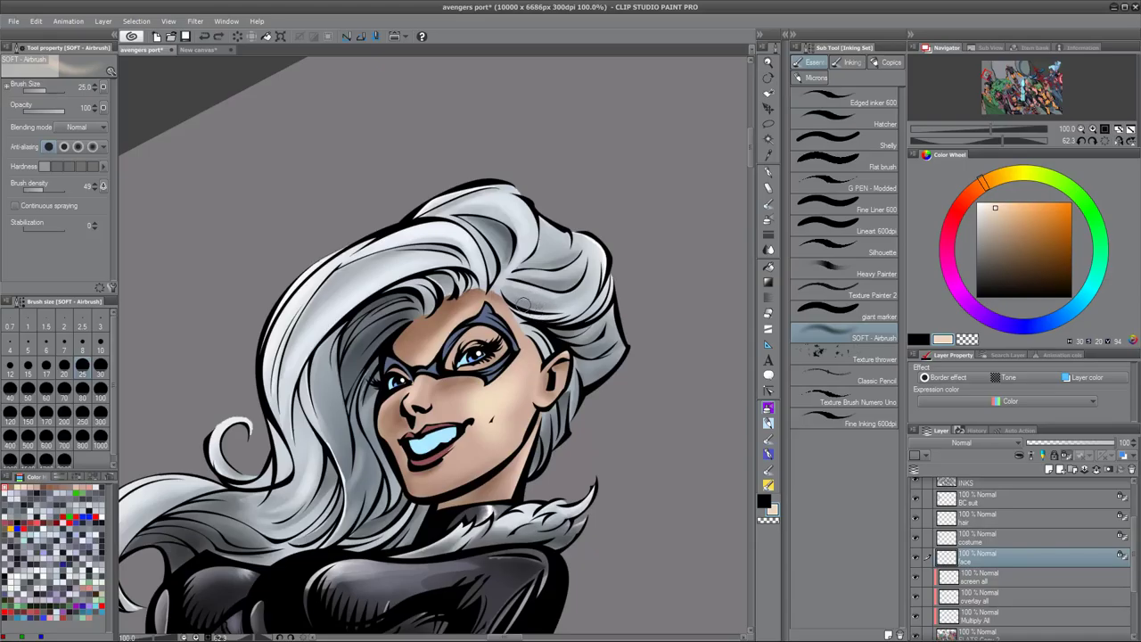
left_click_drag(549, 428, 579, 342)
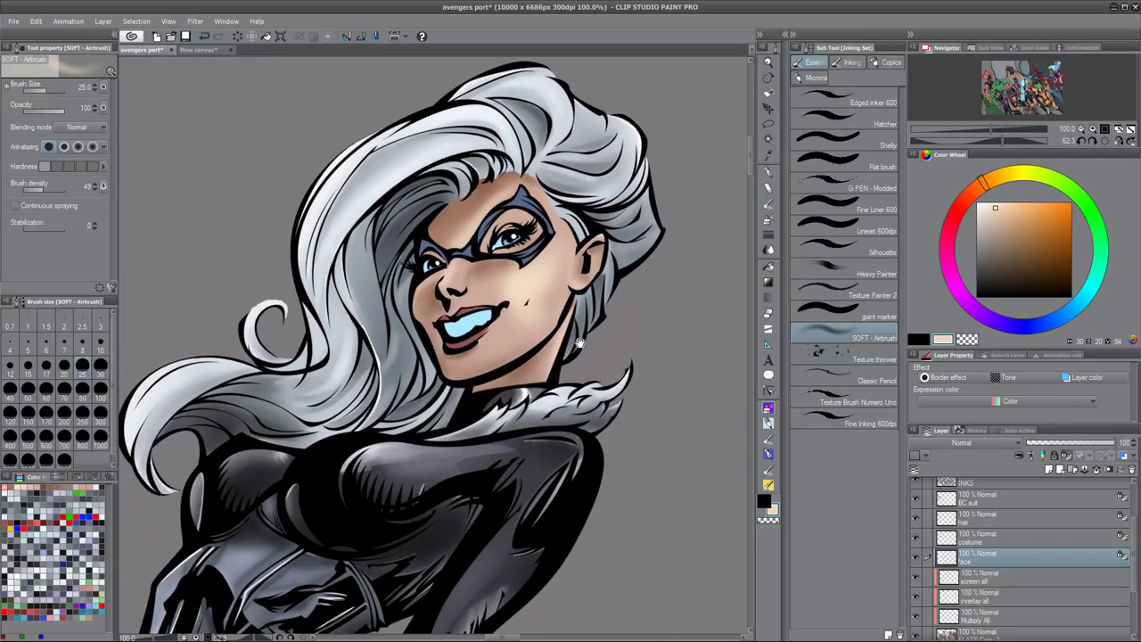
scroll(514, 325, "down", 5)
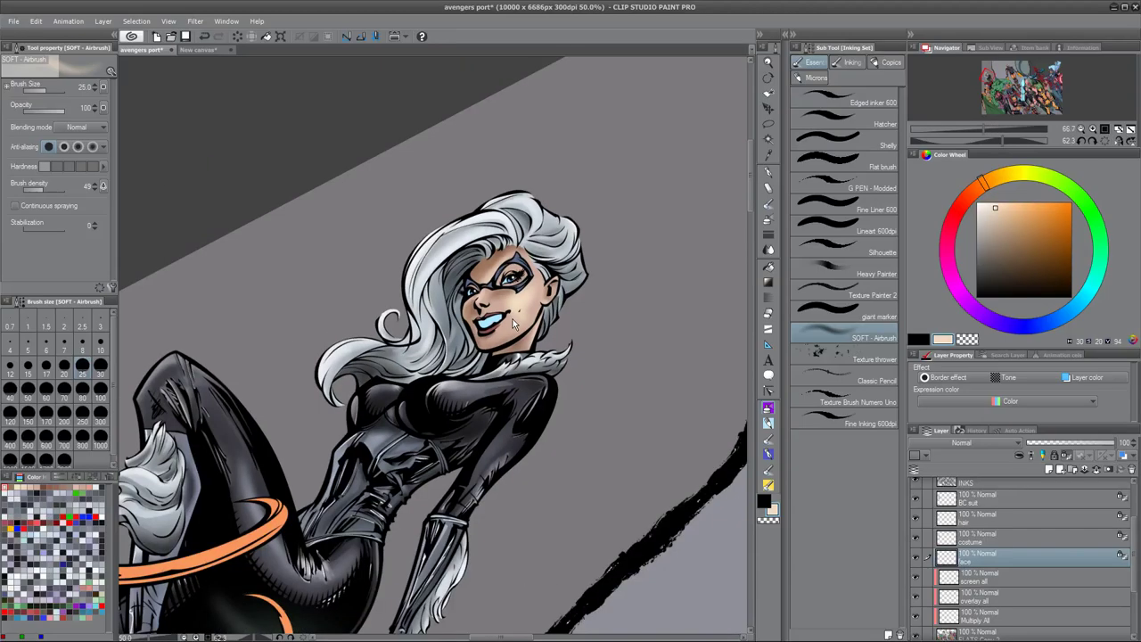
scroll(513, 324, "down", 1)
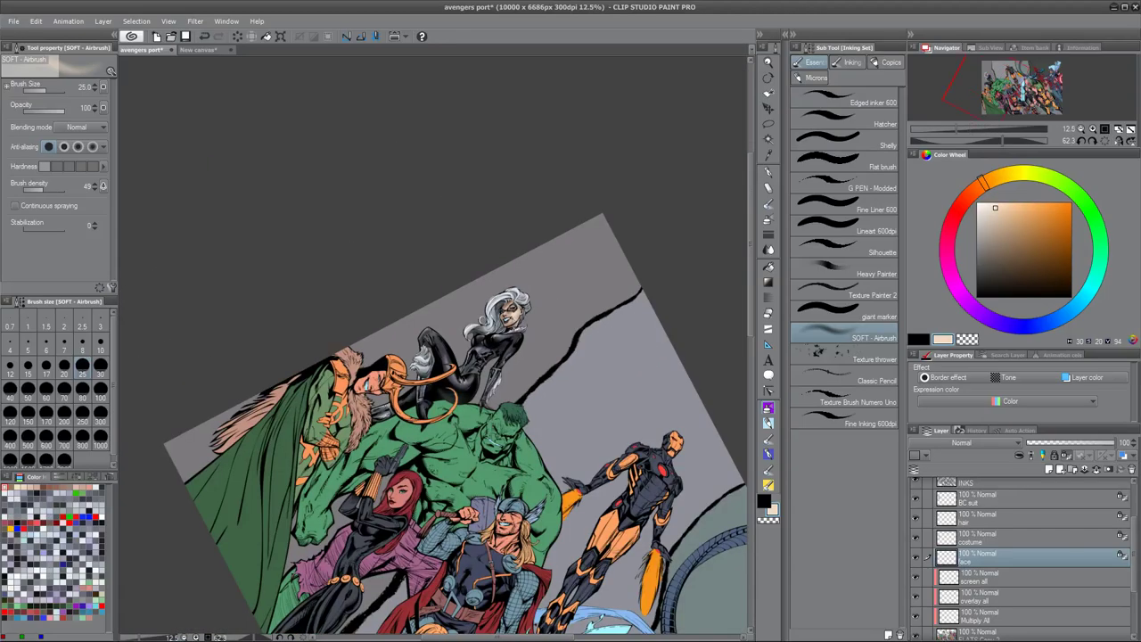
mouse_move(545, 345)
left_mouse_down()
mouse_move(541, 311)
mouse_move(485, 245)
left_mouse_up()
left_click_drag(576, 373, 479, 411)
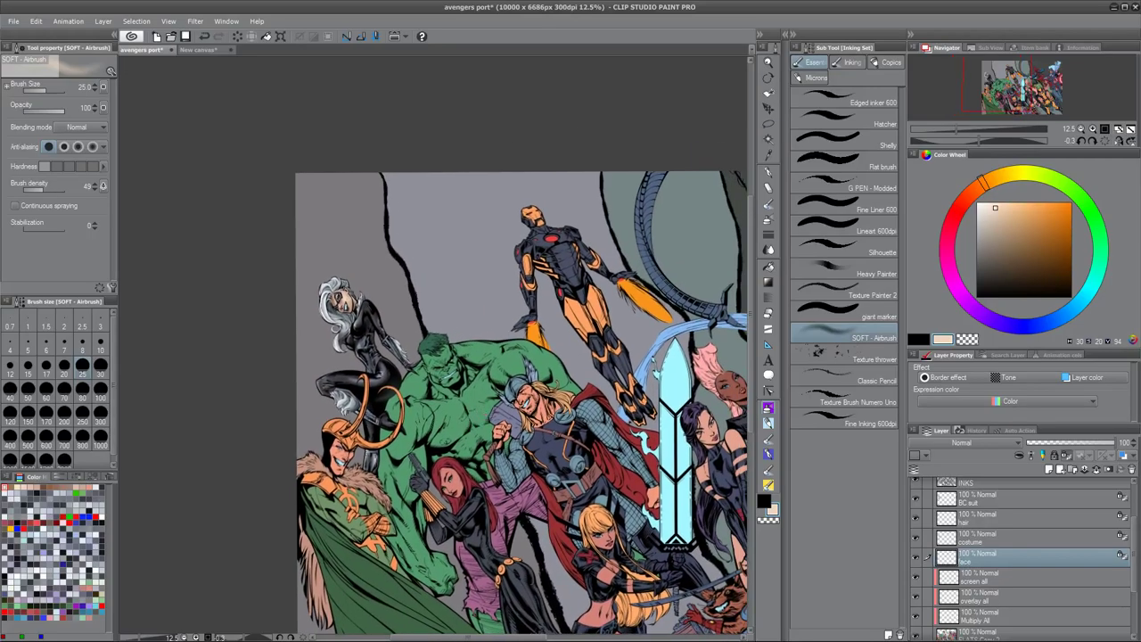
scroll(450, 403, "up", 2)
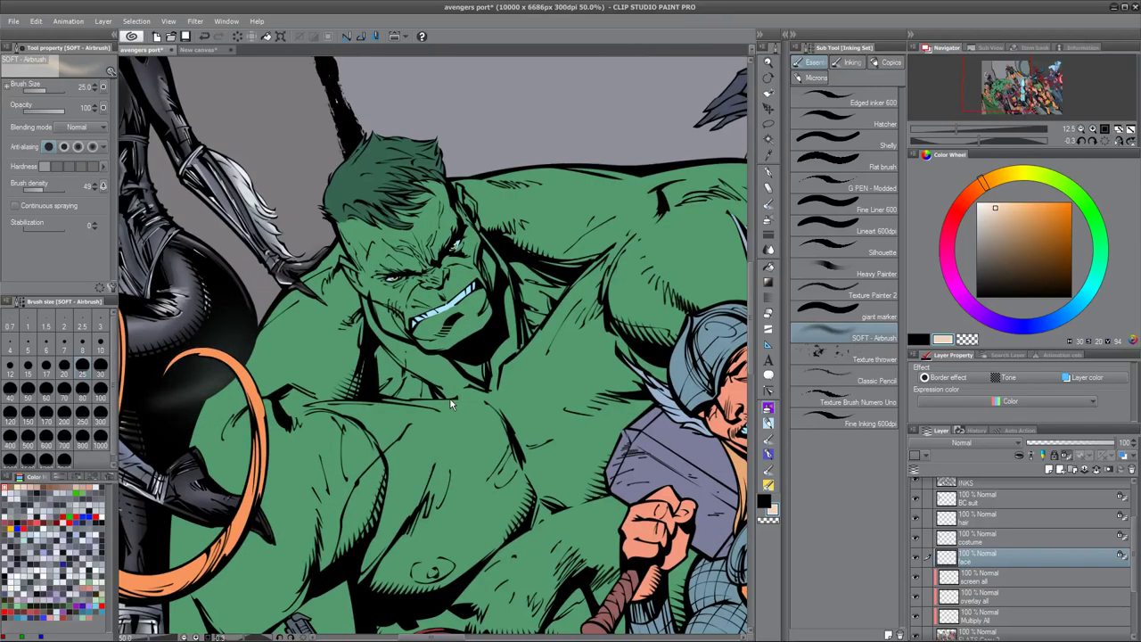
left_click_drag(291, 271, 440, 540)
left_click_drag(420, 359, 522, 467)
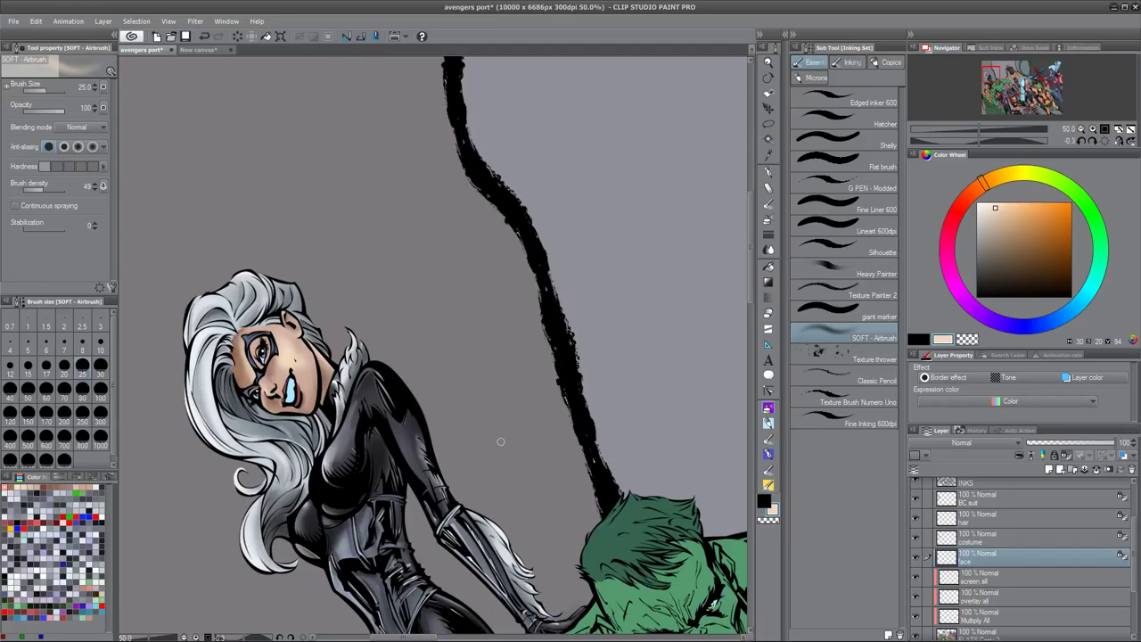
- Sample the cheek's skin tone, set the soft airbrush to size 60 and lighten the colour to a paler cream
left_click(301, 360, "alt")
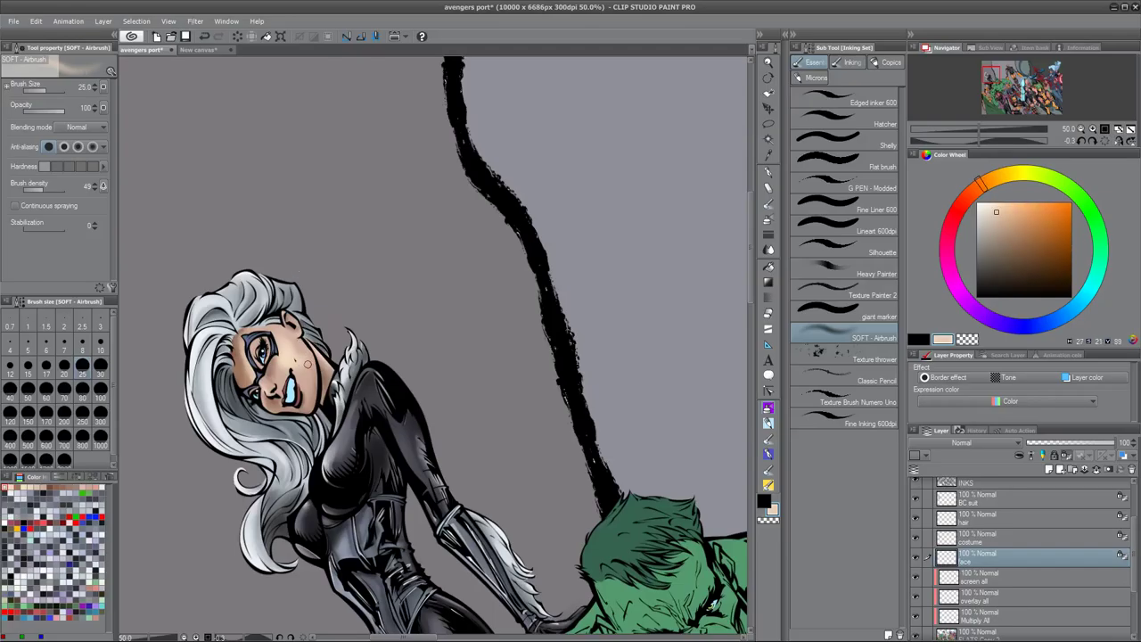
key("bracketright")
key("bracketright")
key("bracketright")
key("bracketright")
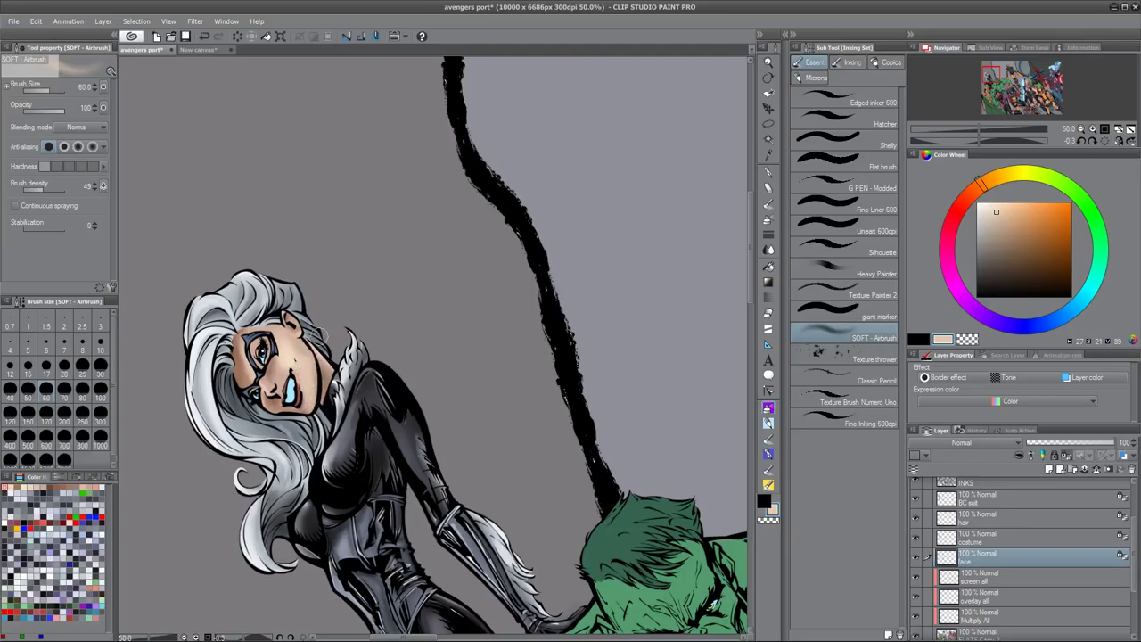
left_click_drag(996, 214, 985, 213)
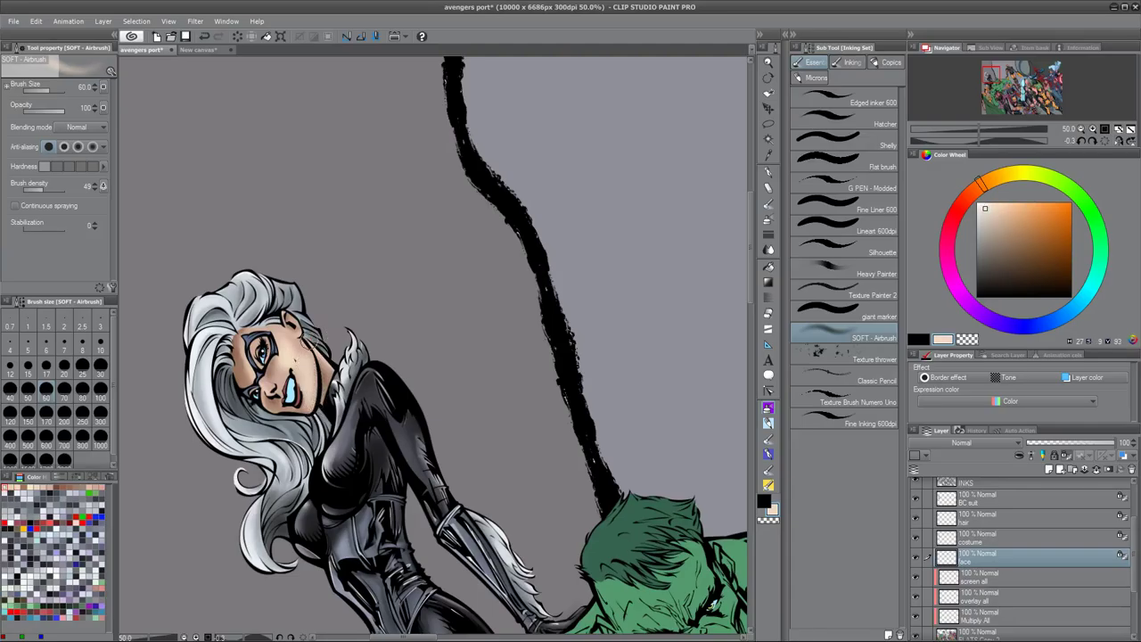
scroll(310, 370, "down", 9)
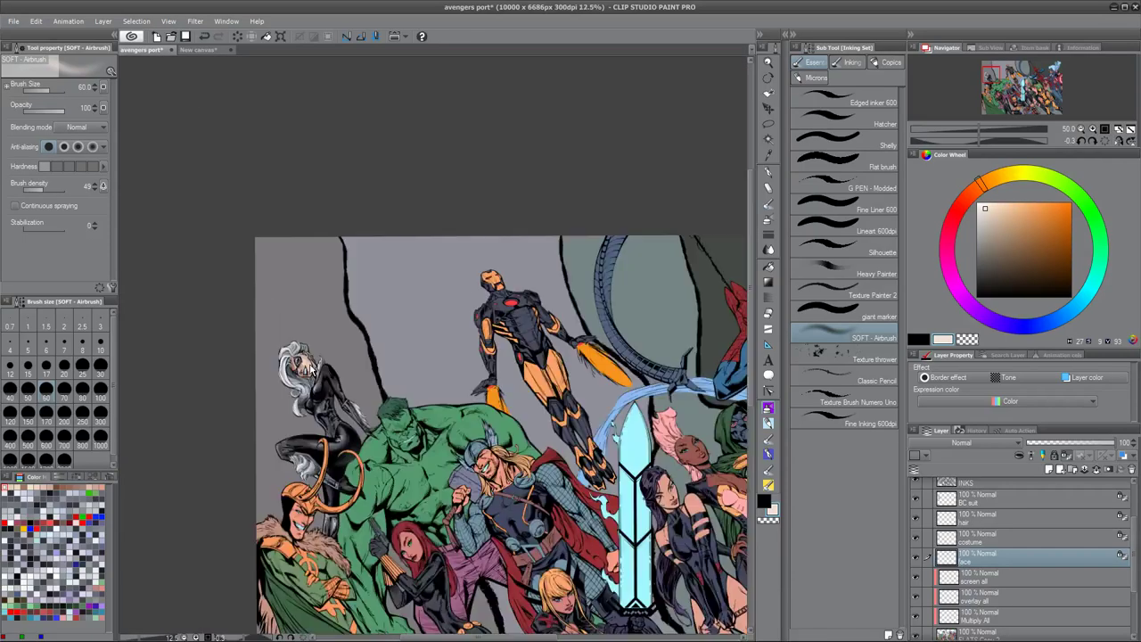
- Make the costume layer active for working on the white-haired woman in the black suit
scroll(306, 365, "up", 5)
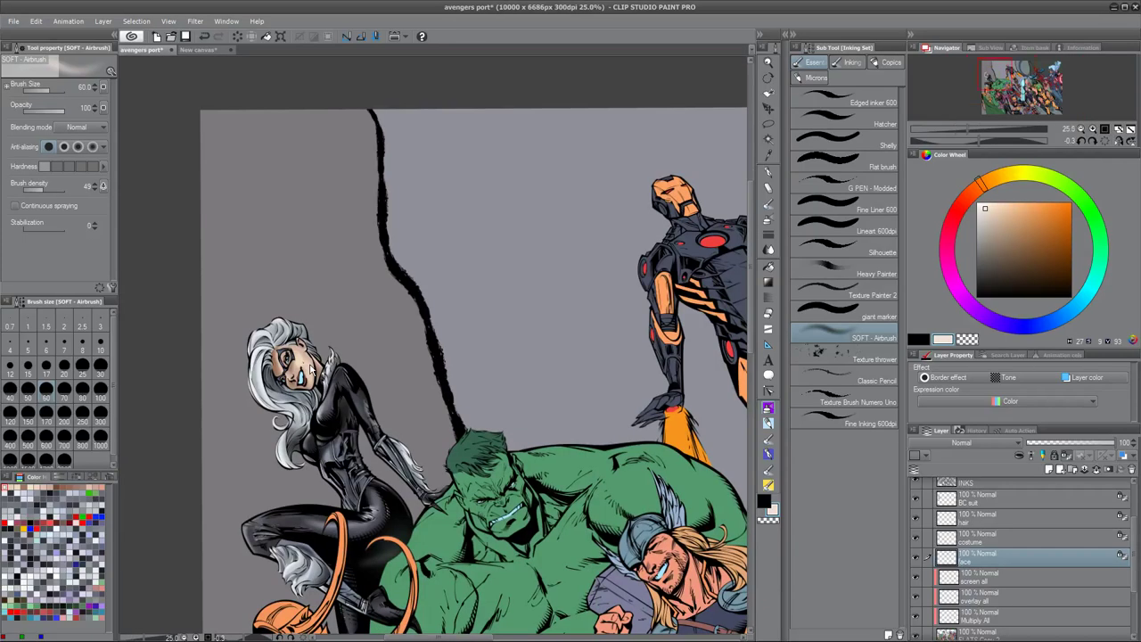
left_click_drag(423, 356, 405, 327)
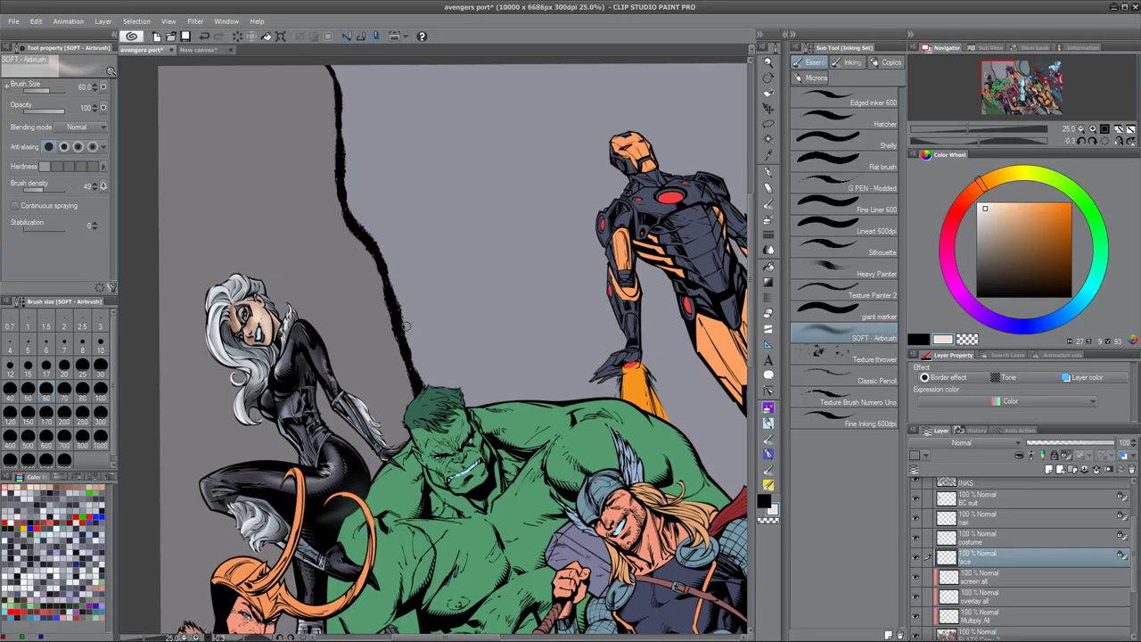
scroll(406, 331, "up", 2)
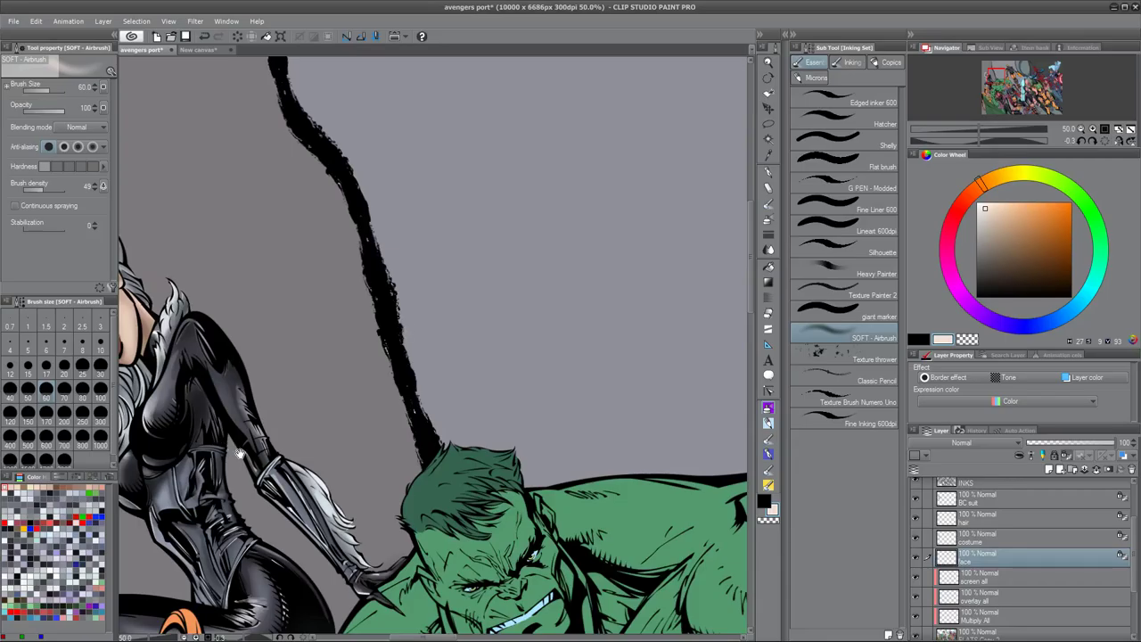
left_click_drag(402, 326, 405, 405)
scroll(405, 405, "up", 1)
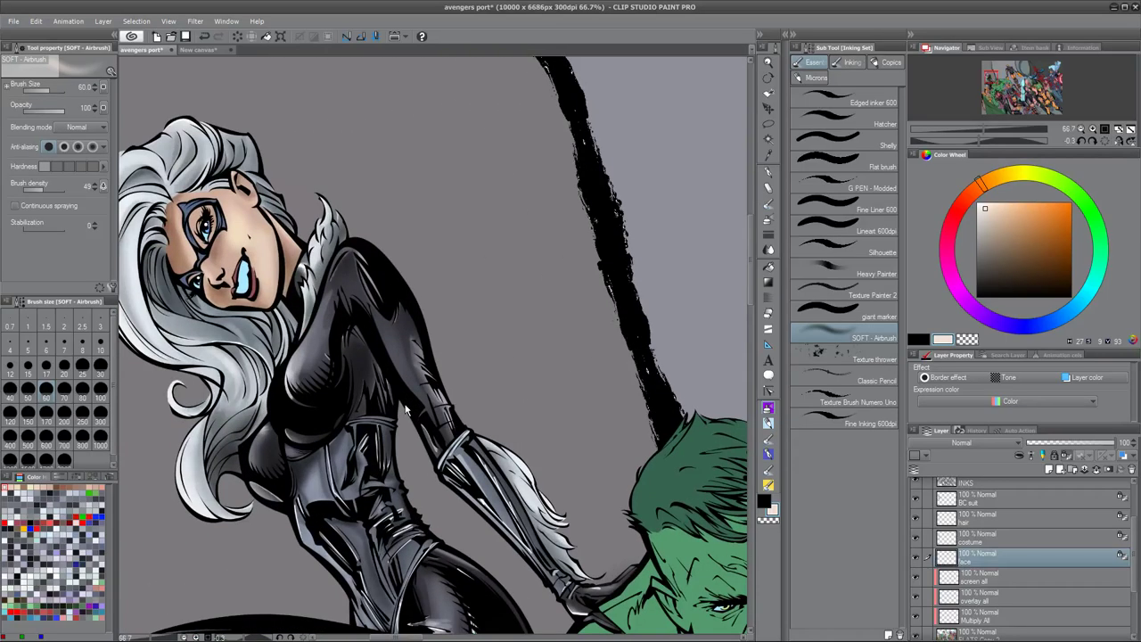
scroll(406, 408, "up", 1)
left_click_drag(405, 405, 454, 494)
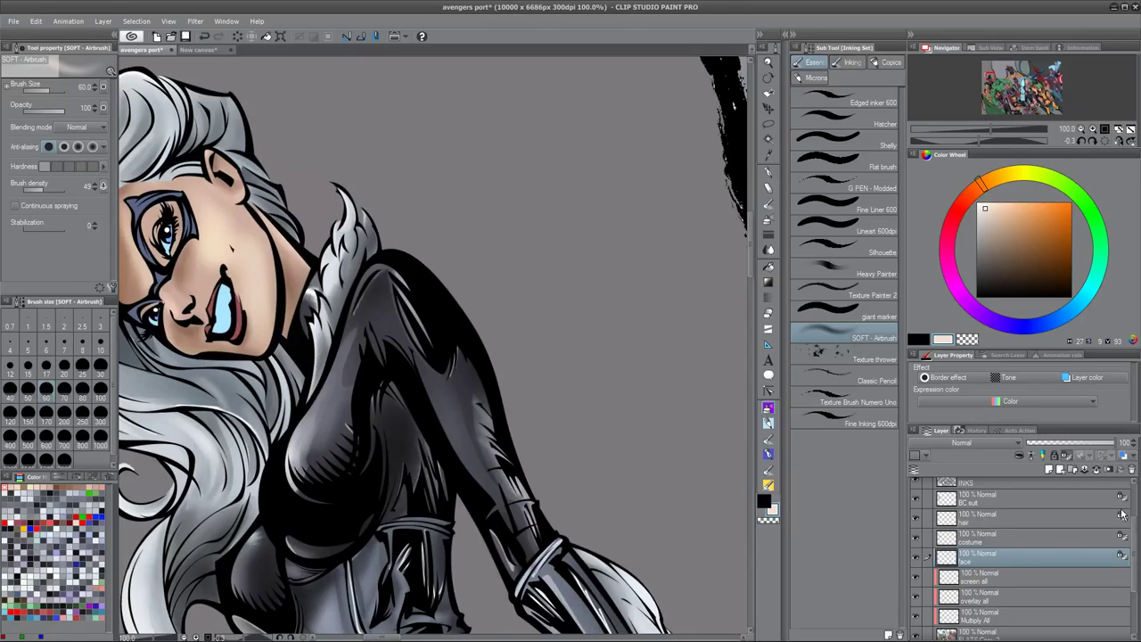
left_click_drag(1135, 559, 1136, 588)
scroll(1132, 553, "down", 1)
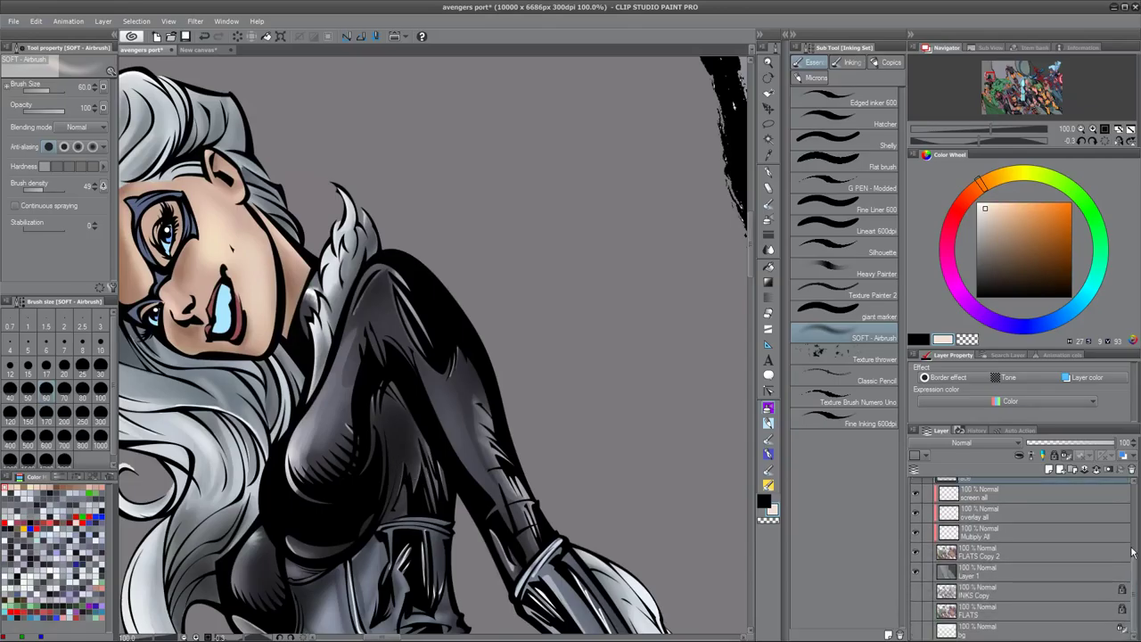
left_click(993, 551)
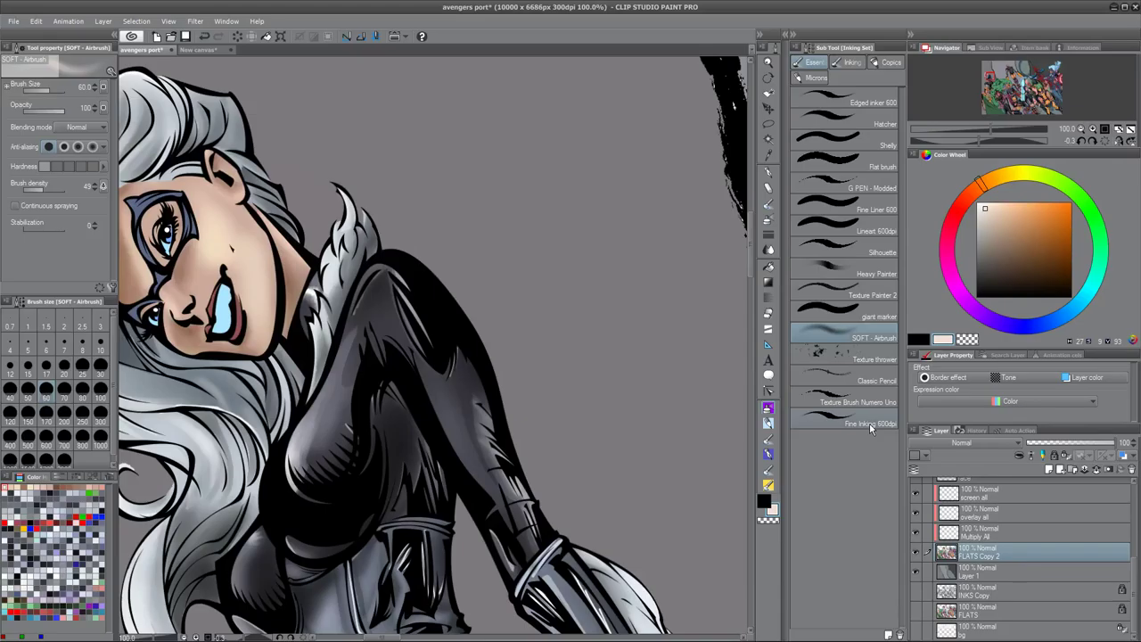
scroll(1120, 567, "up", 4)
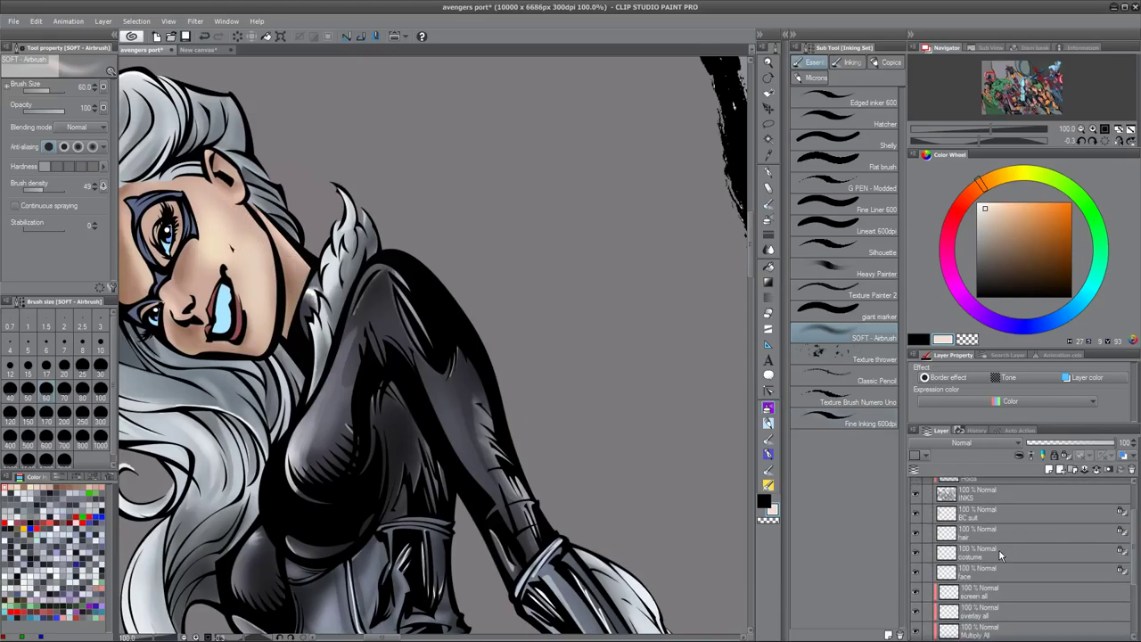
left_click(999, 554)
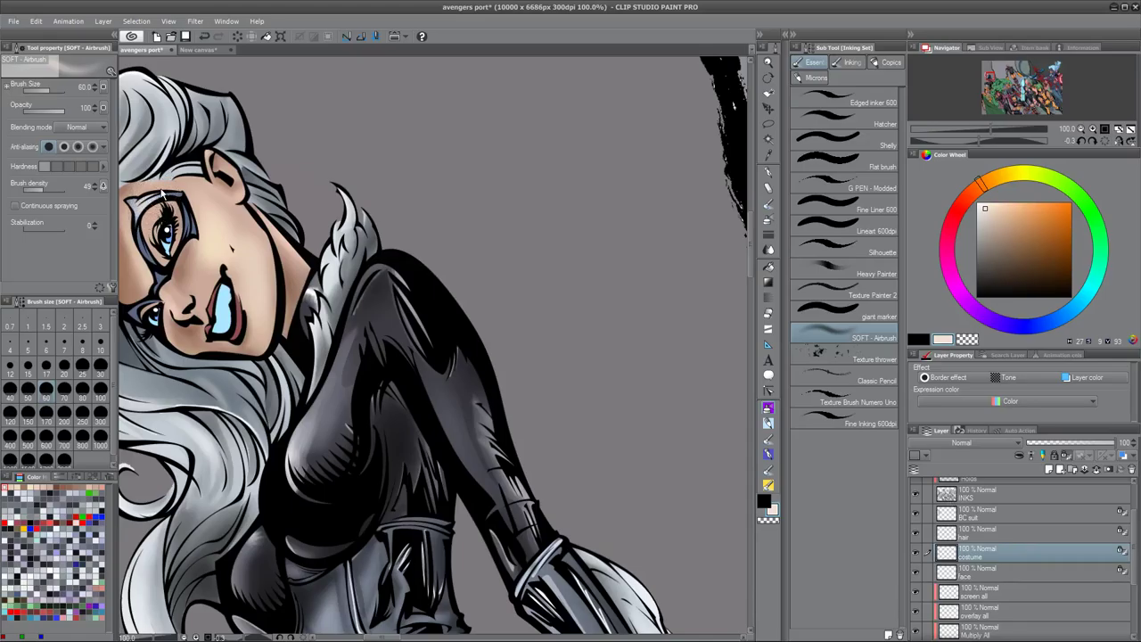
- Examine the white-haired woman's face, fur collar and black costume, both close up and as a whole figure
left_click_drag(365, 324, 514, 366)
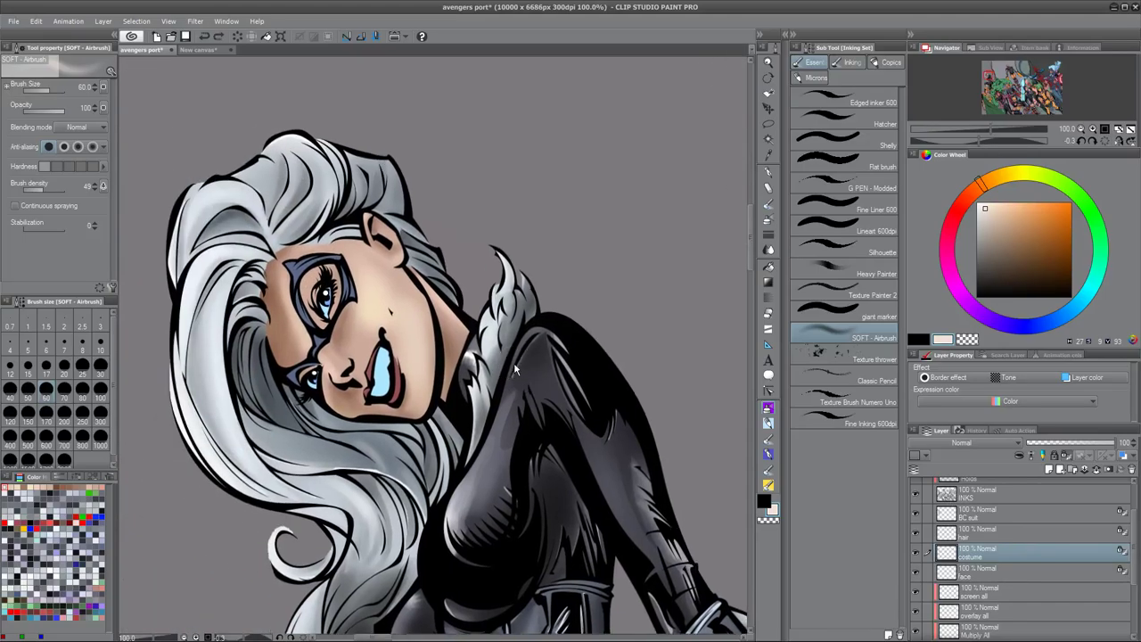
scroll(513, 361, "up", 2)
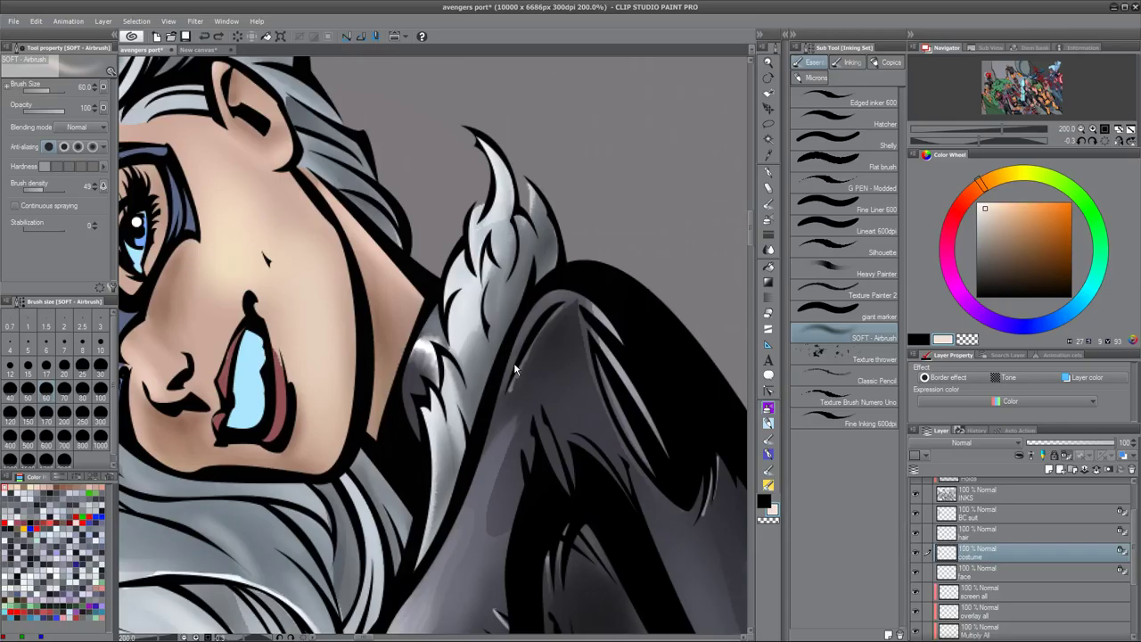
scroll(515, 366, "up", 2)
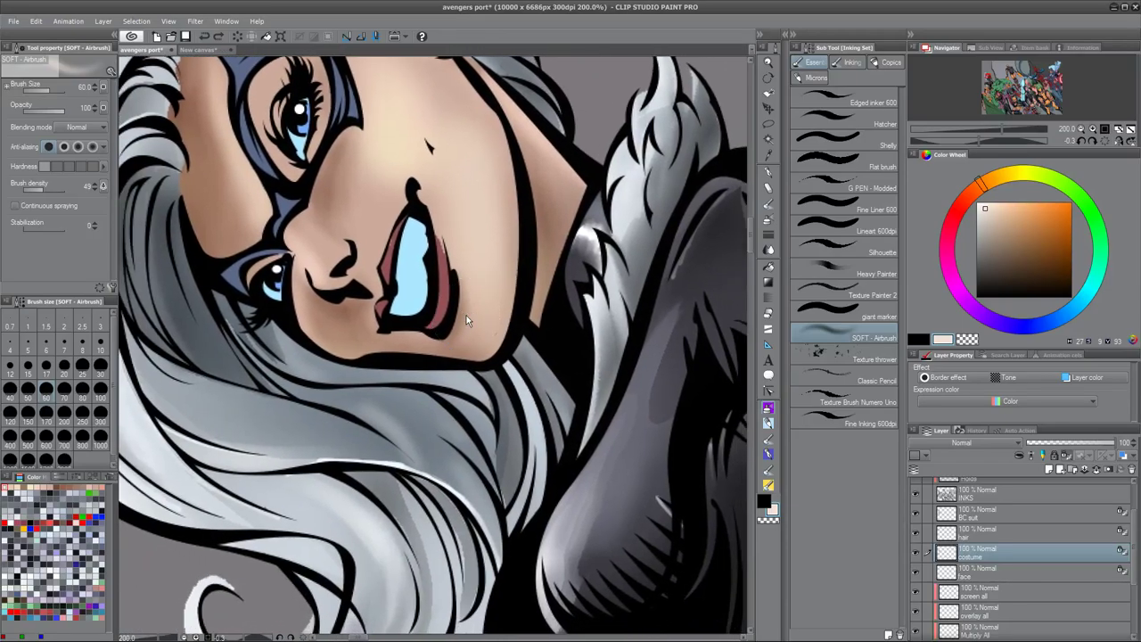
scroll(465, 316, "down", 4)
scroll(465, 322, "down", 1)
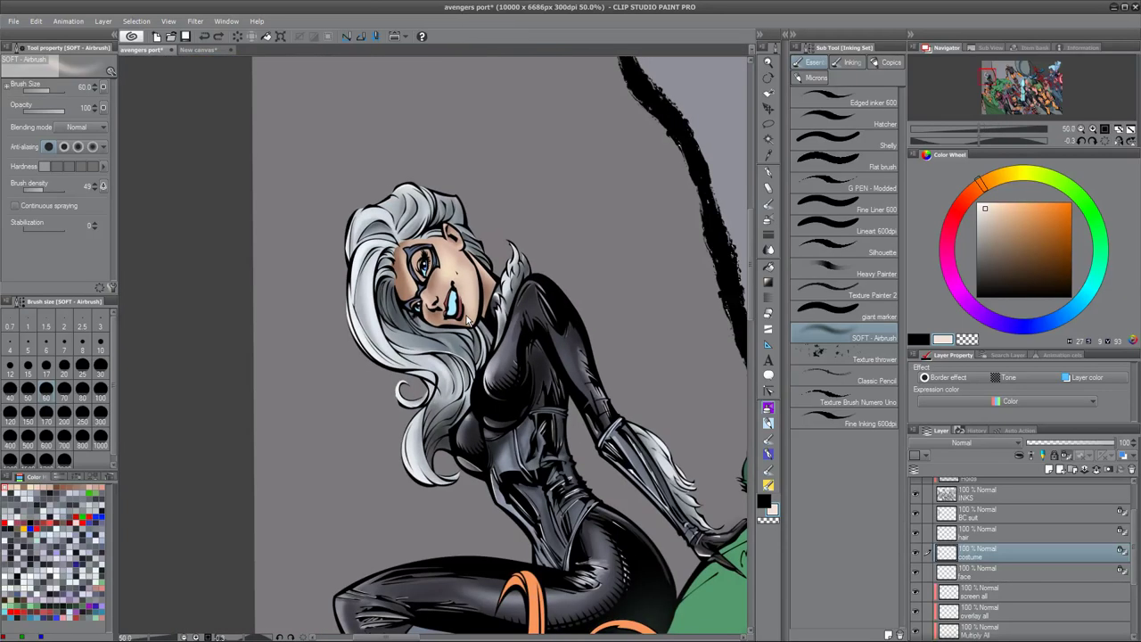
scroll(466, 321, "down", 1)
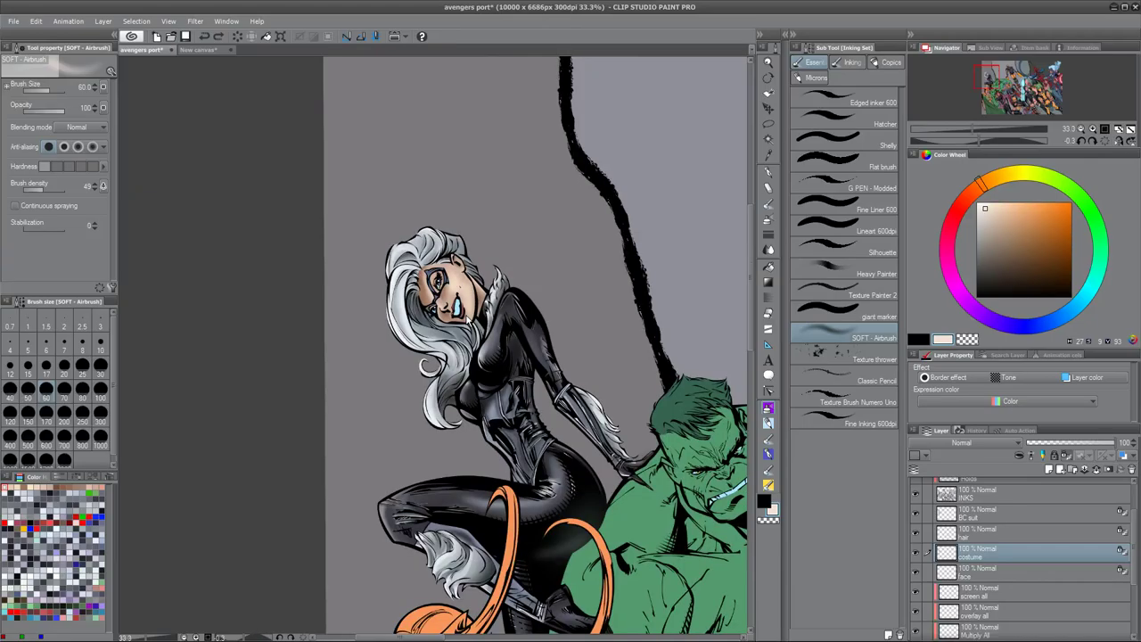
scroll(465, 322, "up", 1)
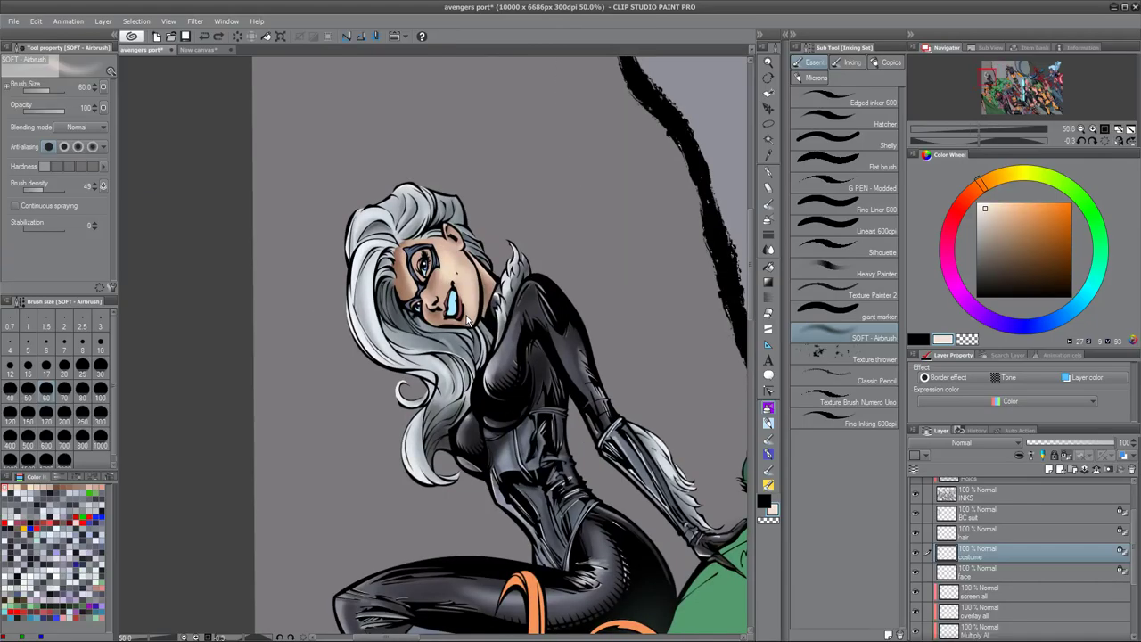
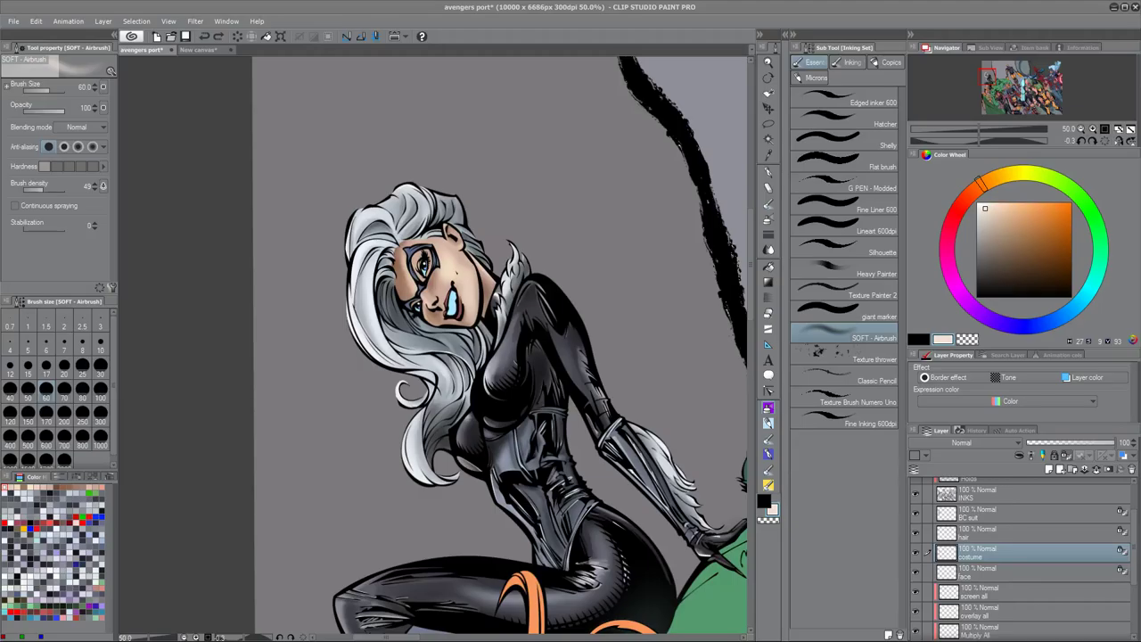
mouse_move(316, 473)
left_mouse_down()
mouse_move(211, 437)
mouse_move(182, 314)
left_mouse_up()
left_click_drag(534, 228, 540, 372)
left_click_drag(352, 453, 355, 397)
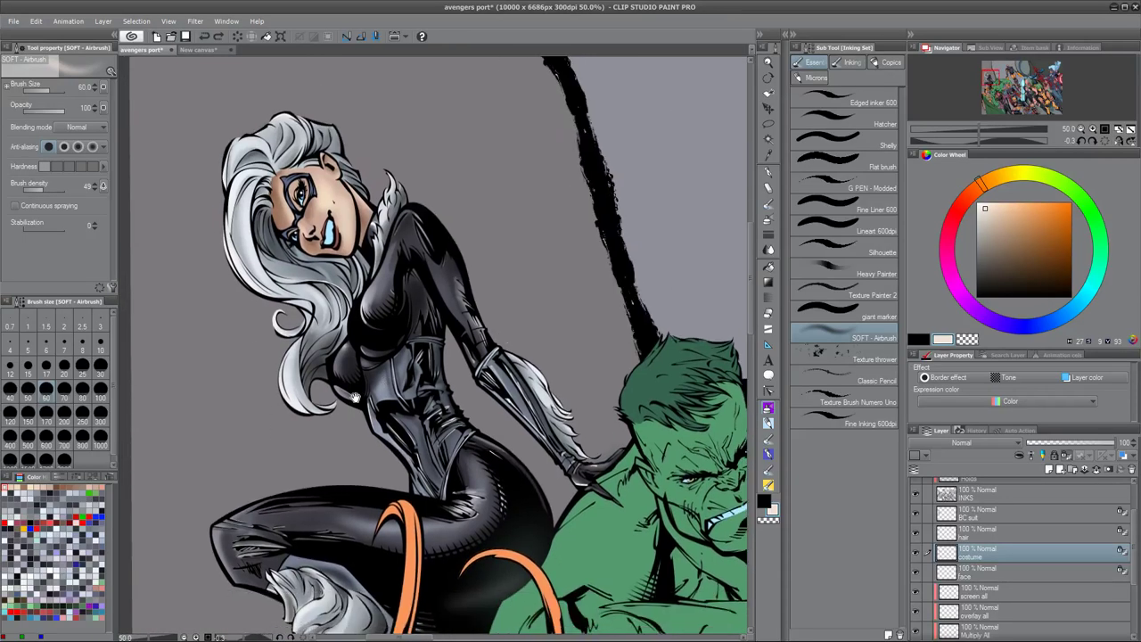
scroll(467, 418, "up", 1)
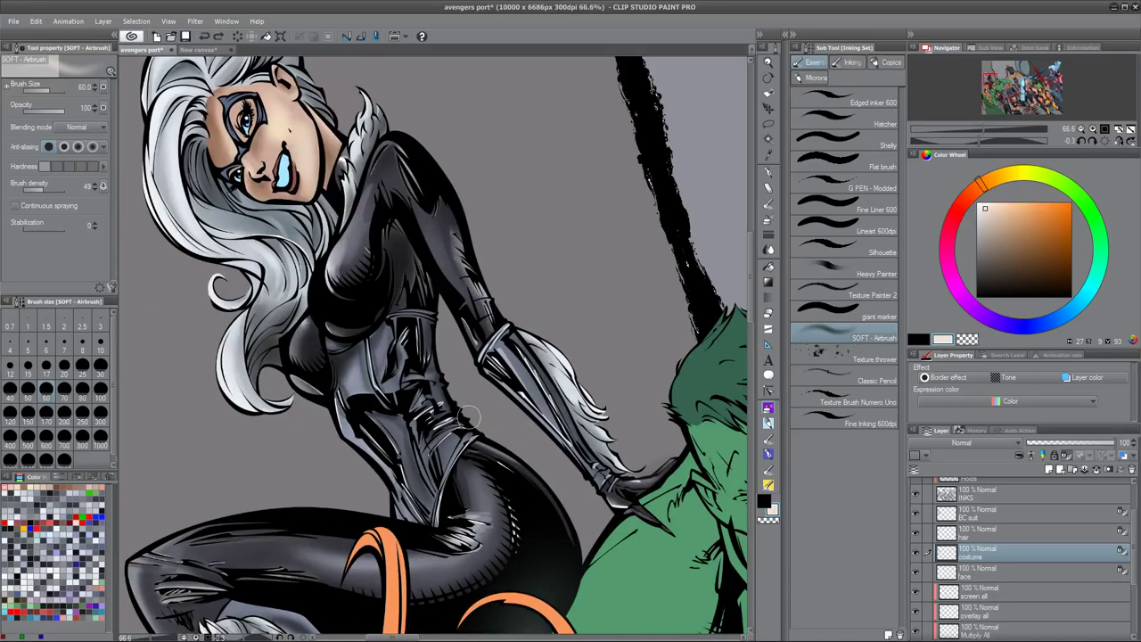
- Sample the blue-grey of the woman's suit and paint it over her eye mask with the Flat brush
left_click(395, 430, "alt")
left_click_drag(384, 286, 418, 428)
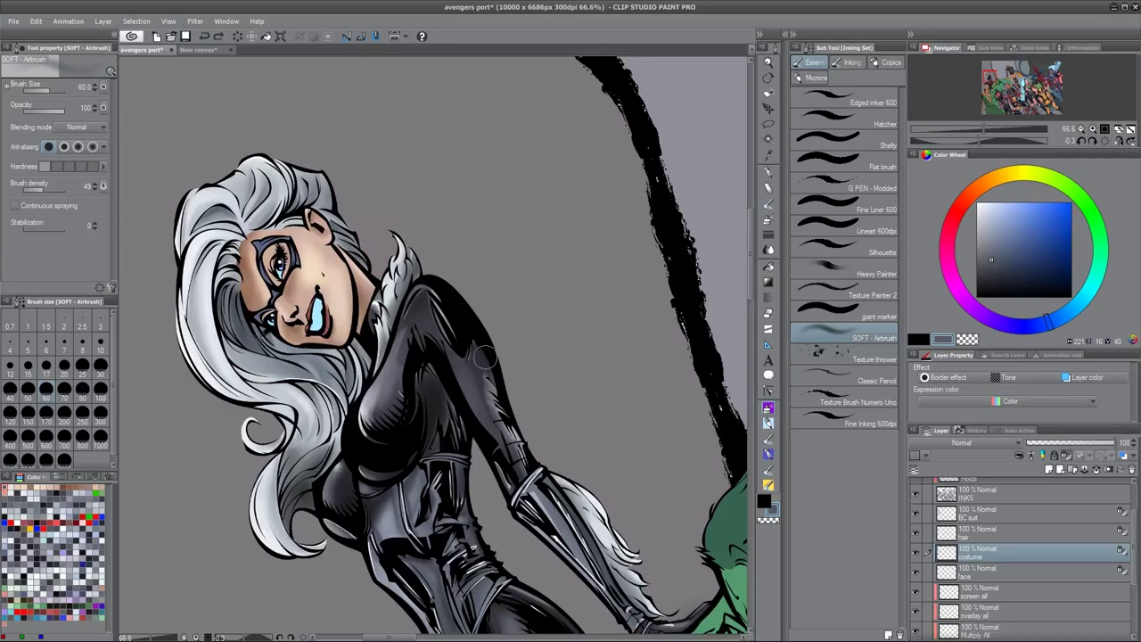
left_click(878, 167)
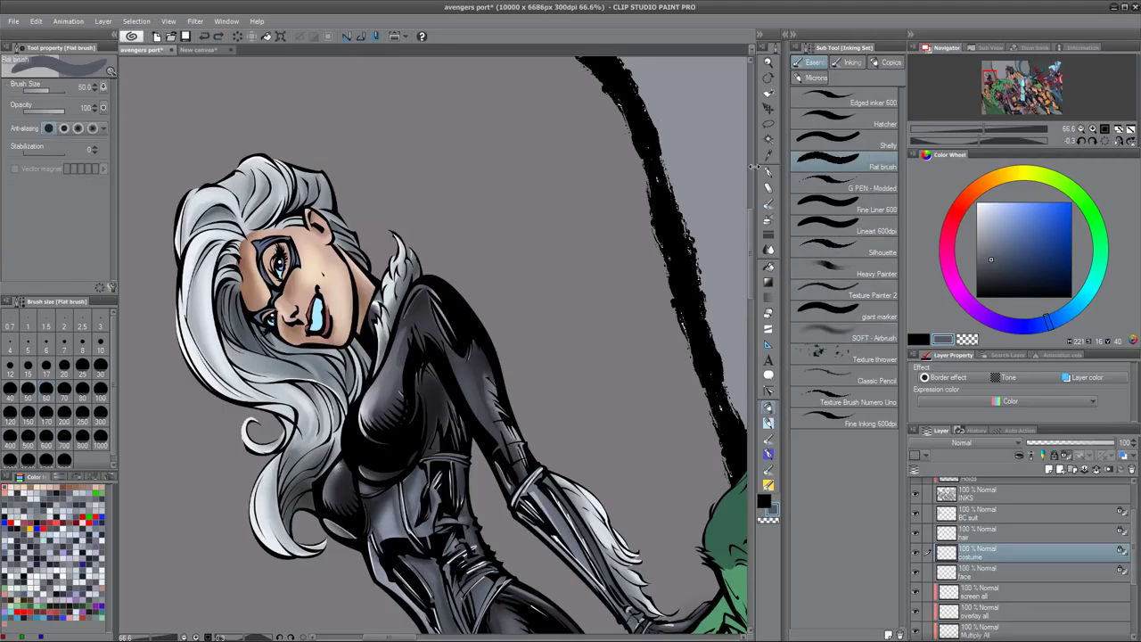
mouse_move(284, 241)
left_mouse_down()
mouse_move(257, 250)
mouse_move(288, 264)
left_mouse_up()
left_click_drag(267, 311, 262, 325)
scroll(268, 330, "up", 3)
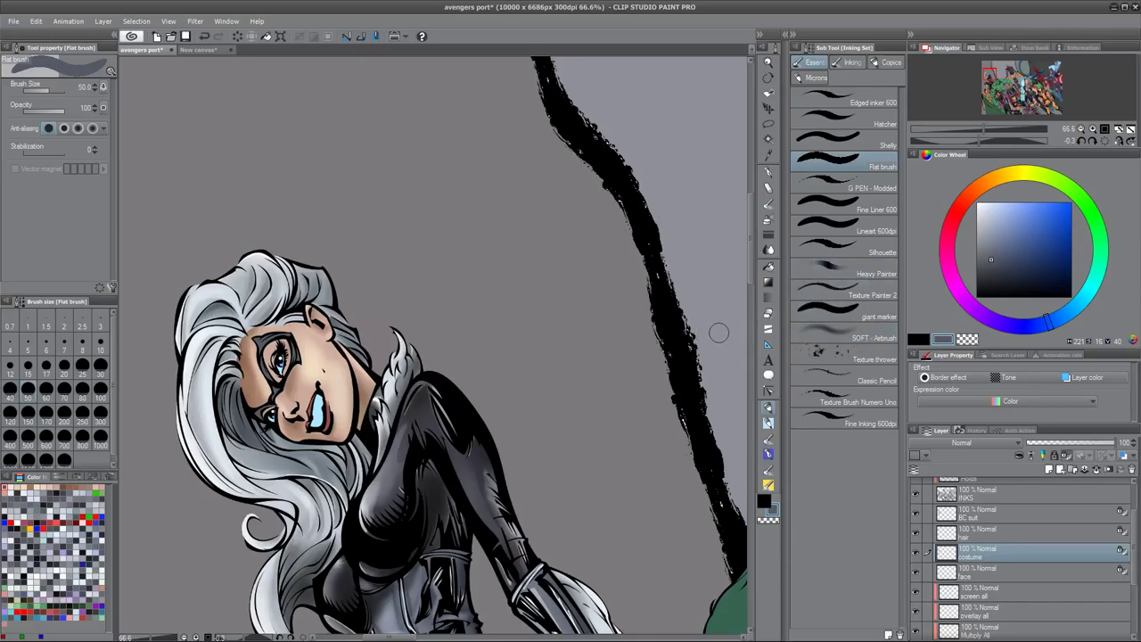
- Shade the eye mask with the SOFT - Airbrush, using a much darker blue-grey for shadow and a lighter one for highlights
left_click(991, 283)
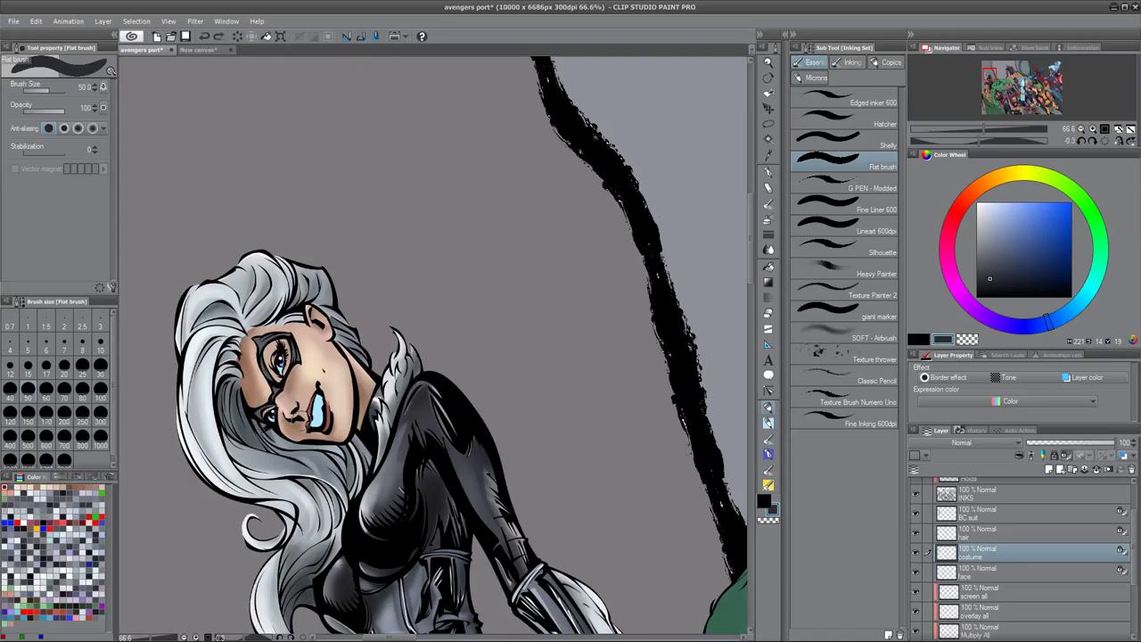
left_click(847, 336)
mouse_move(276, 403)
left_mouse_down()
mouse_move(271, 434)
mouse_move(284, 444)
left_mouse_up()
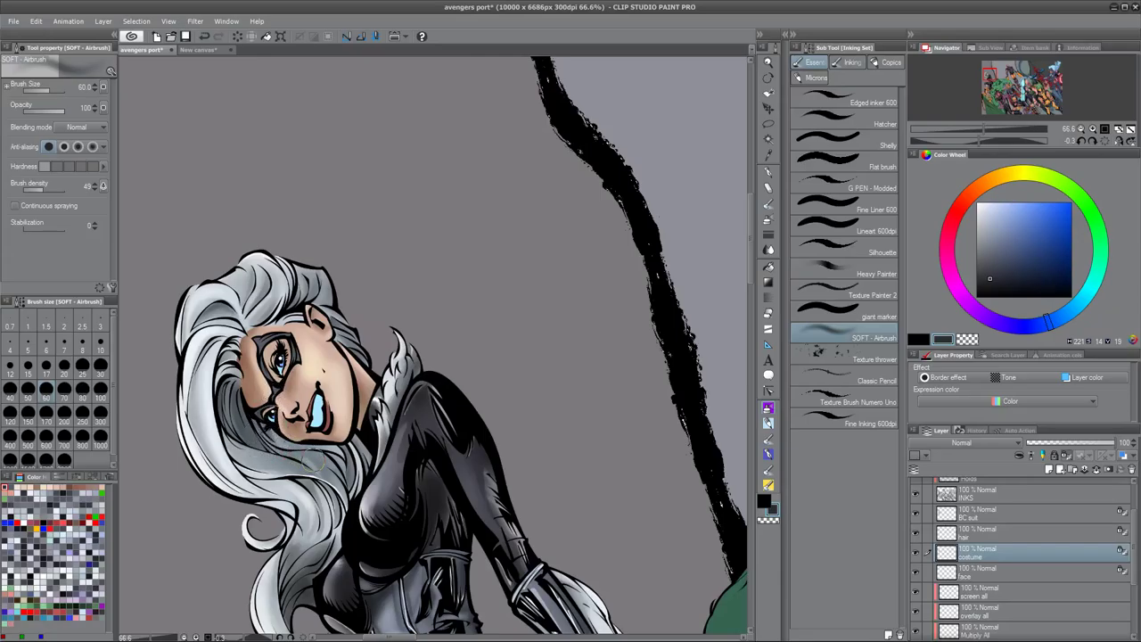
left_click(994, 237)
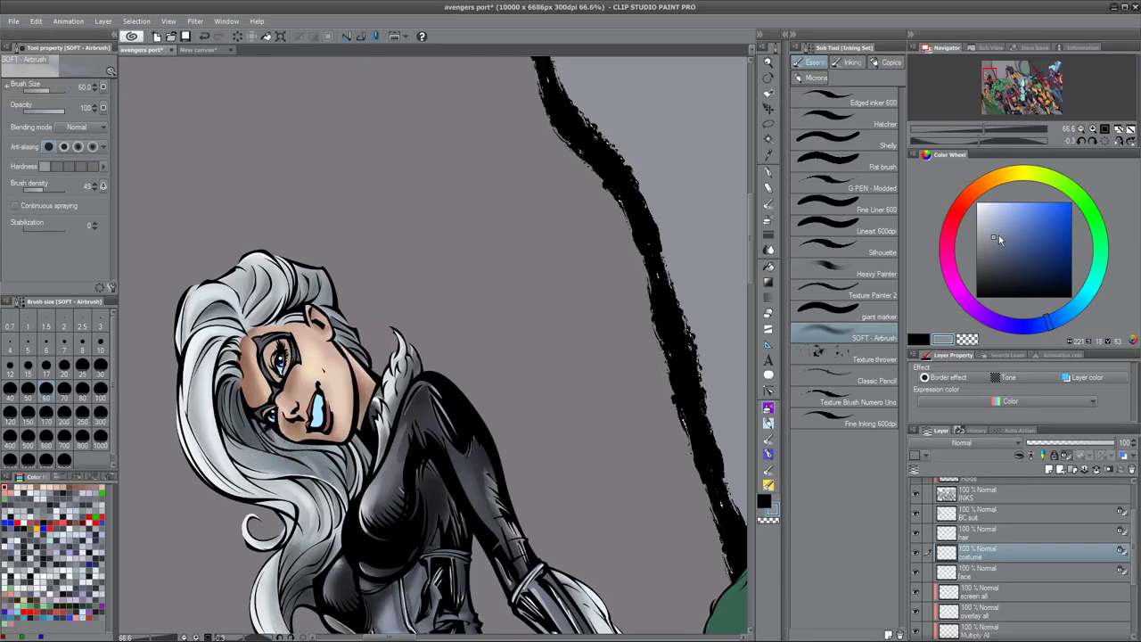
mouse_move(274, 380)
left_mouse_down()
mouse_move(263, 352)
mouse_move(263, 377)
mouse_move(317, 345)
mouse_move(293, 375)
left_mouse_up()
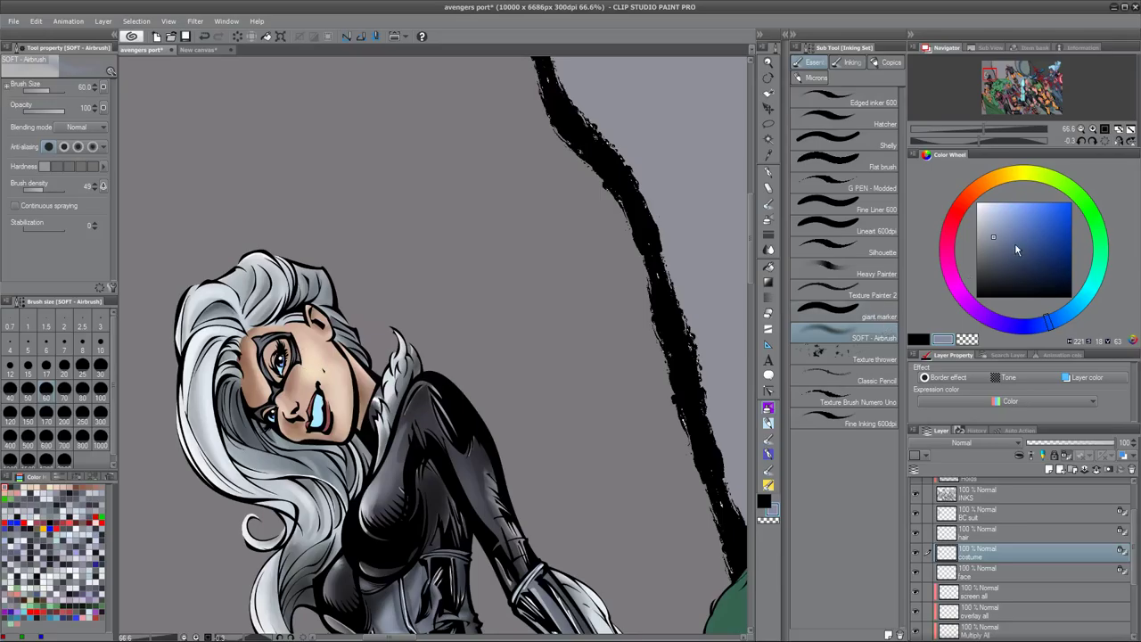
- Choose a pale blue and reduce the SOFT - Airbrush to size 7 for fine highlights on the eye mask
left_click_drag(993, 237, 988, 218)
key("ctrl+plus")
key("ctrl+plus")
key("ctrl+plus")
key("space")
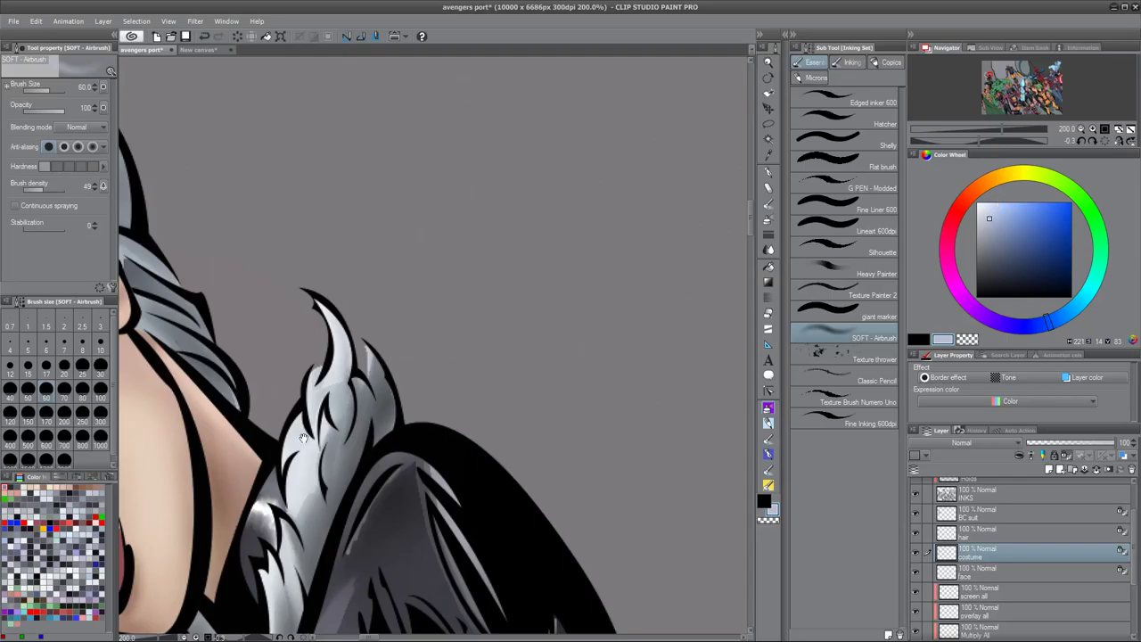
left_click_drag(303, 437, 637, 405)
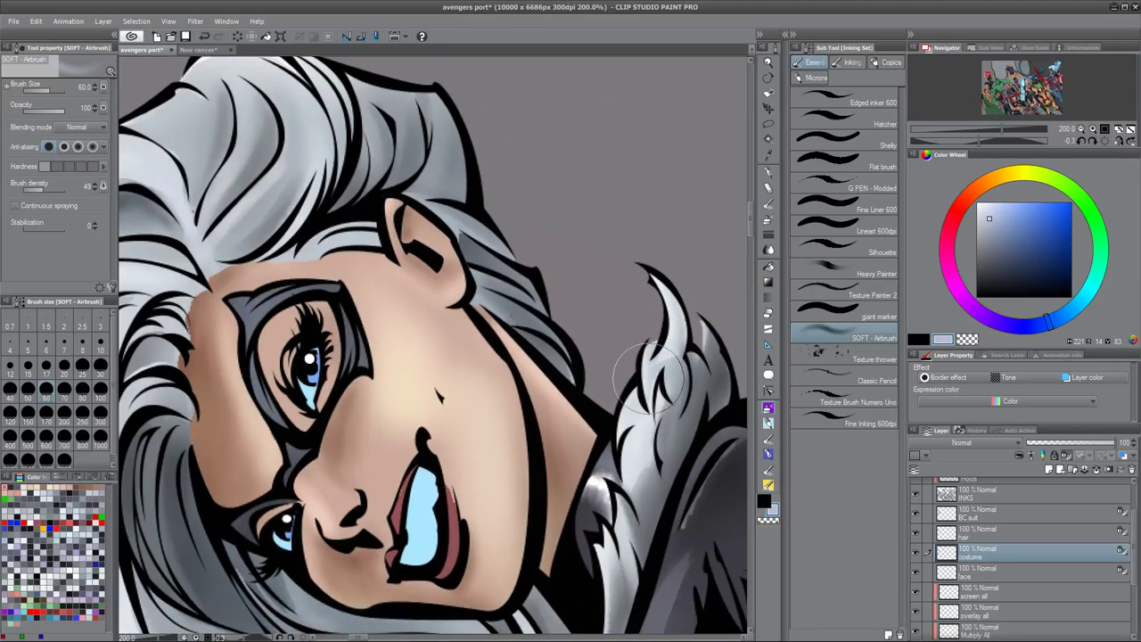
key("minus")
key("minus")
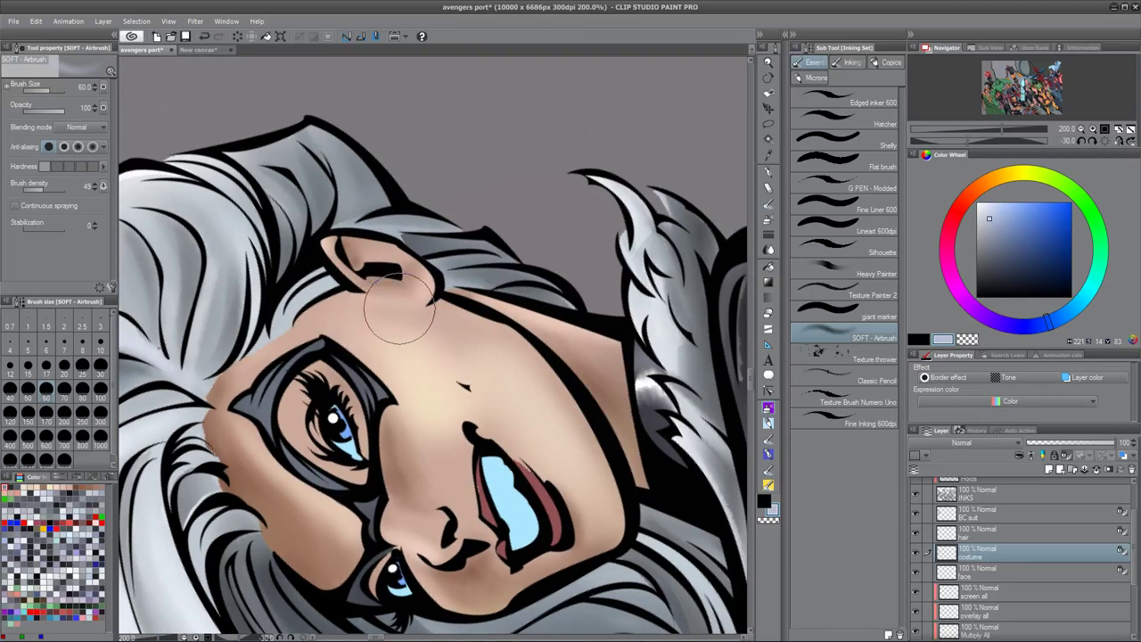
key("shift+space")
mouse_move(547, 278)
left_mouse_down()
mouse_move(596, 326)
mouse_move(532, 414)
mouse_move(458, 365)
left_mouse_up()
key("bracketleft")
key("bracketleft")
key("bracketleft")
key("bracketleft")
key("bracketleft")
key("bracketleft")
key("bracketleft")
key("bracketleft")
key("bracketleft")
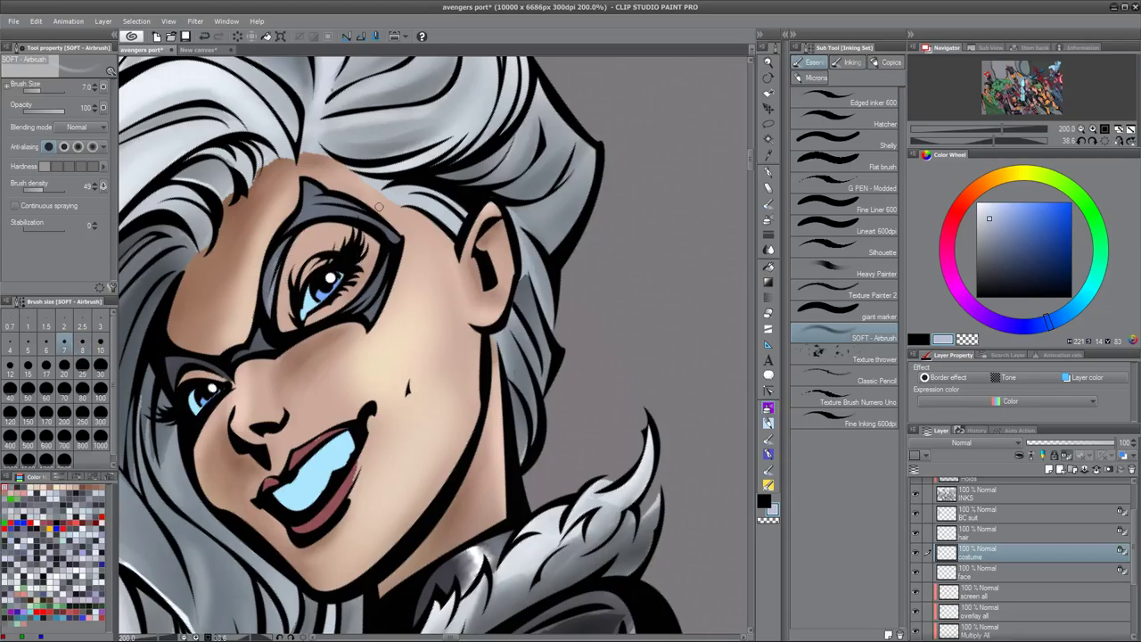
- Airbrush a pale warm yellow along the eye mask's outer edge beside the ear, at brush size 15 and opacity 26
key("shift+space")
mouse_move(441, 186)
left_mouse_down()
mouse_move(510, 214)
mouse_move(535, 393)
mouse_move(518, 349)
left_mouse_up()
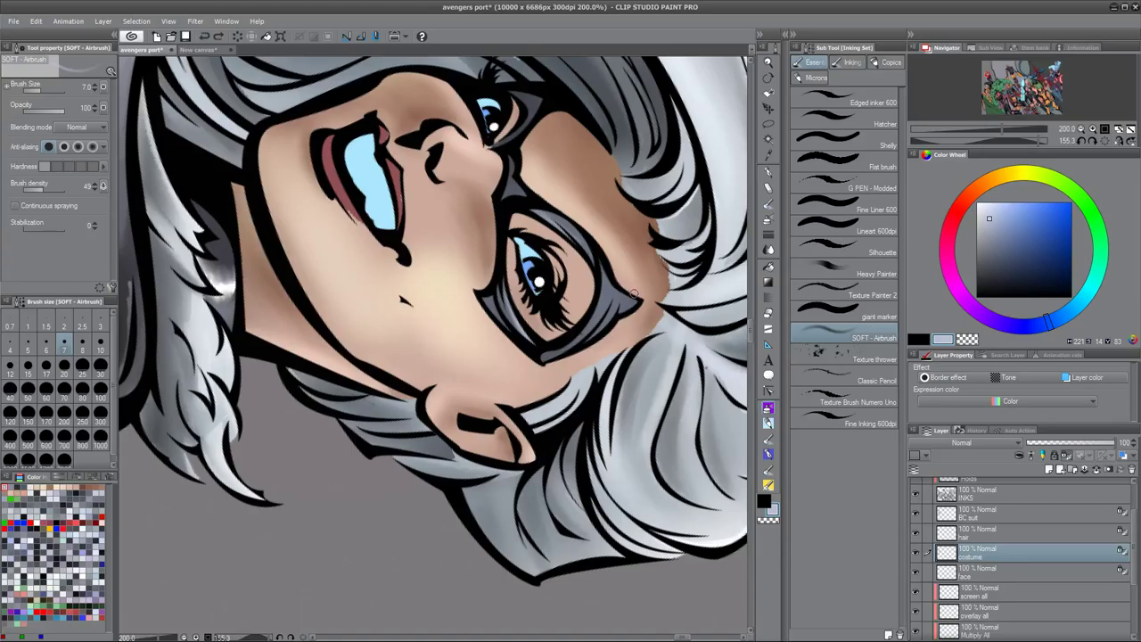
key("bracketright")
key("bracketright")
key("bracketright")
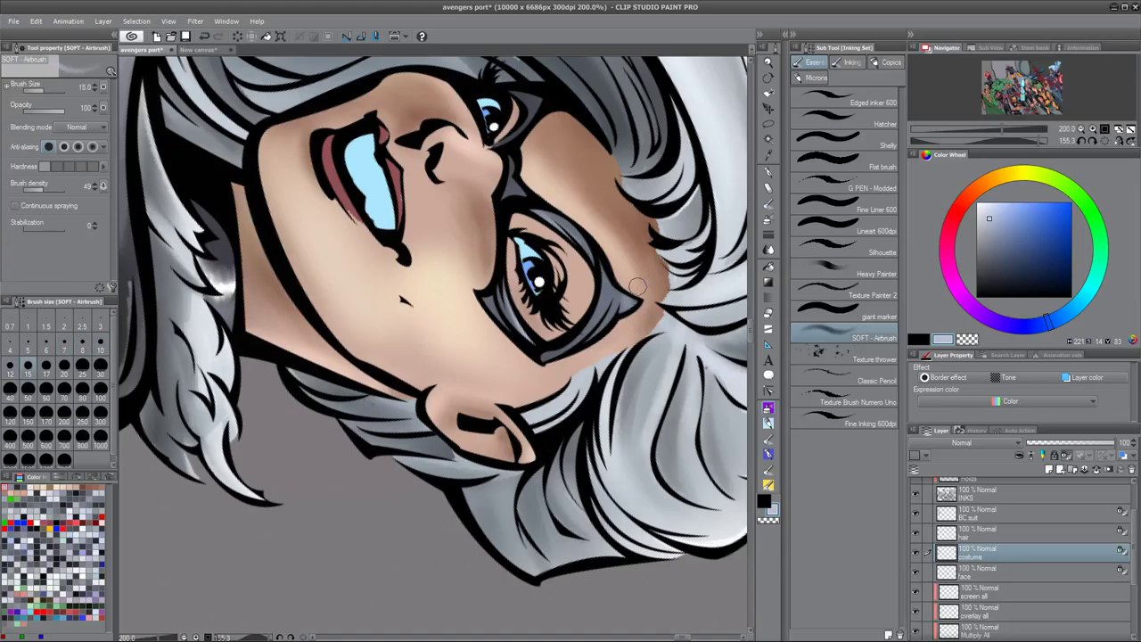
key("r")
mouse_move(672, 295)
left_mouse_down()
mouse_move(682, 243)
mouse_move(598, 180)
mouse_move(481, 159)
mouse_move(448, 167)
left_mouse_up()
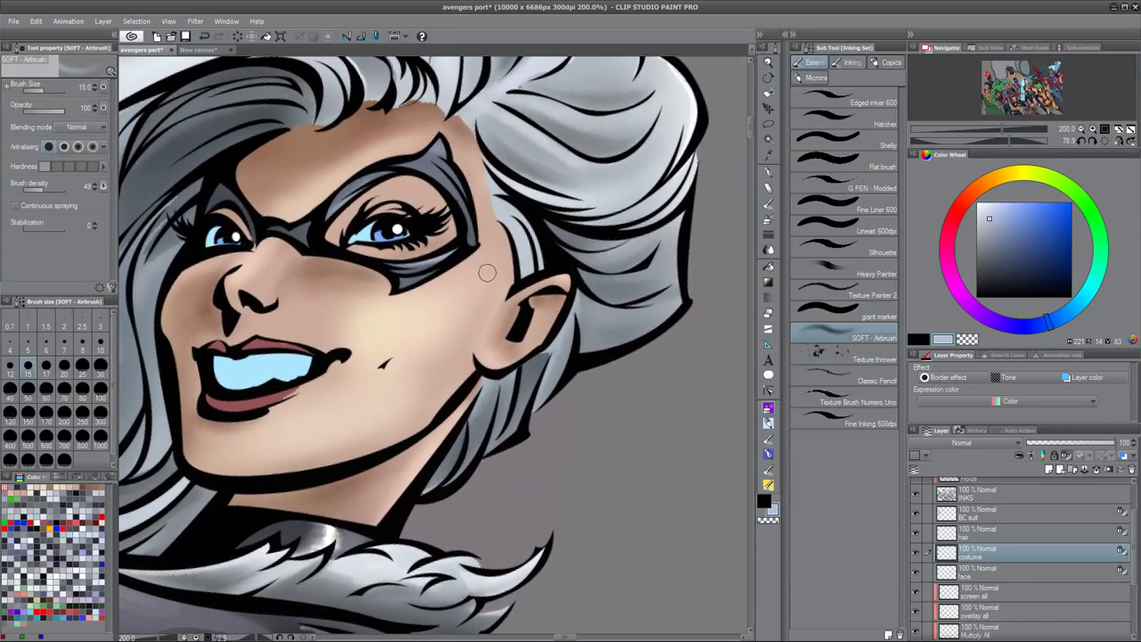
left_click(1004, 188)
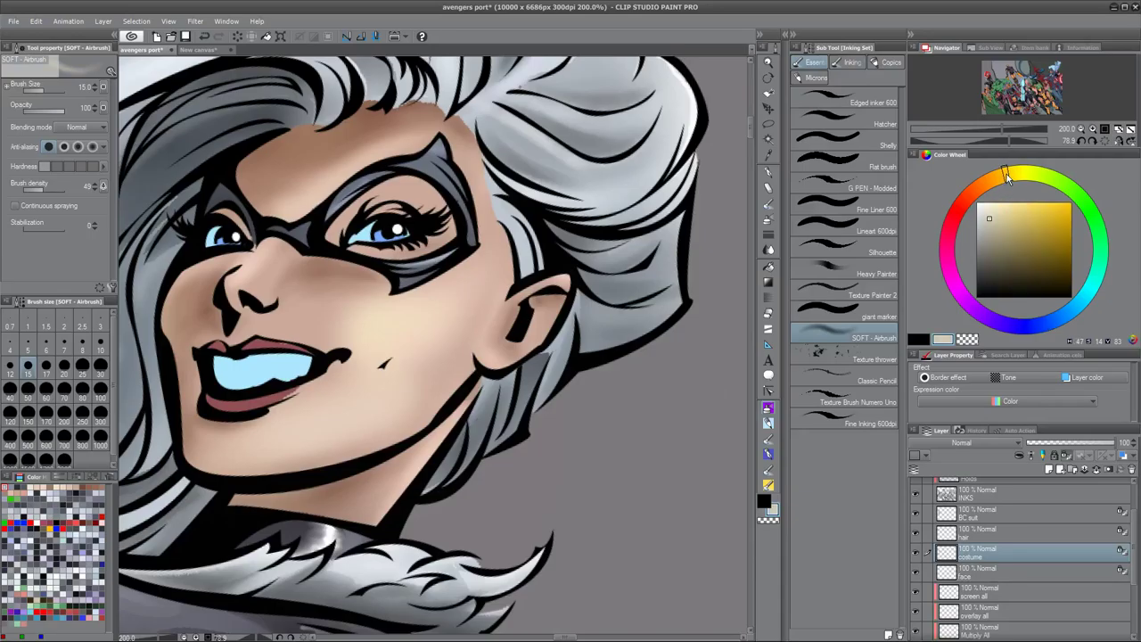
left_click_drag(989, 220, 992, 213)
left_click_drag(64, 107, 37, 107)
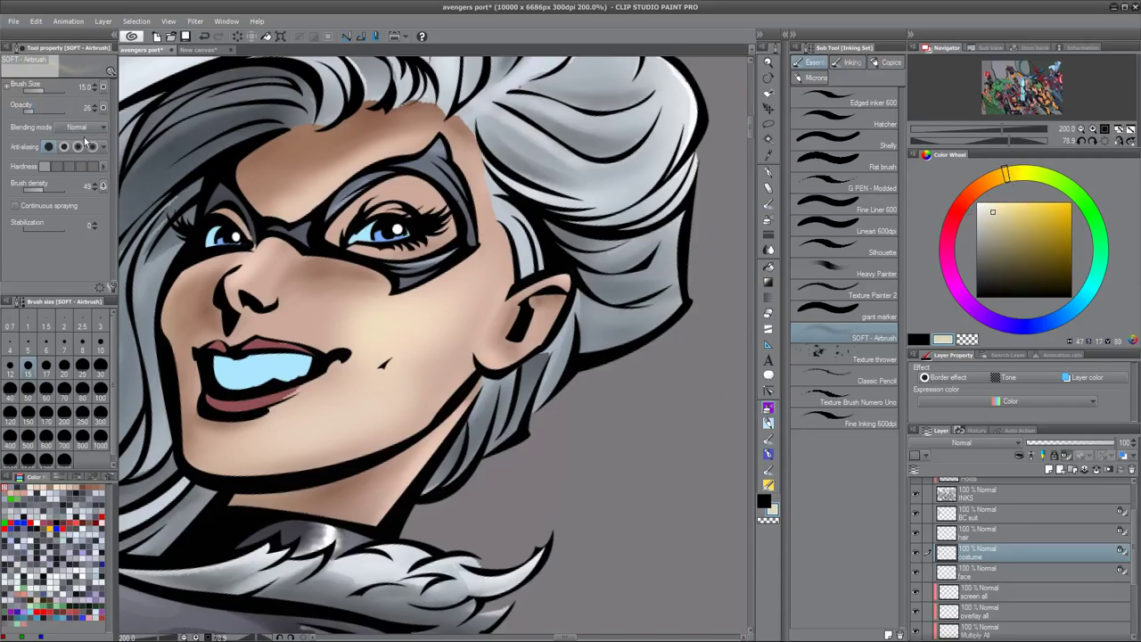
left_click_drag(474, 230, 459, 268)
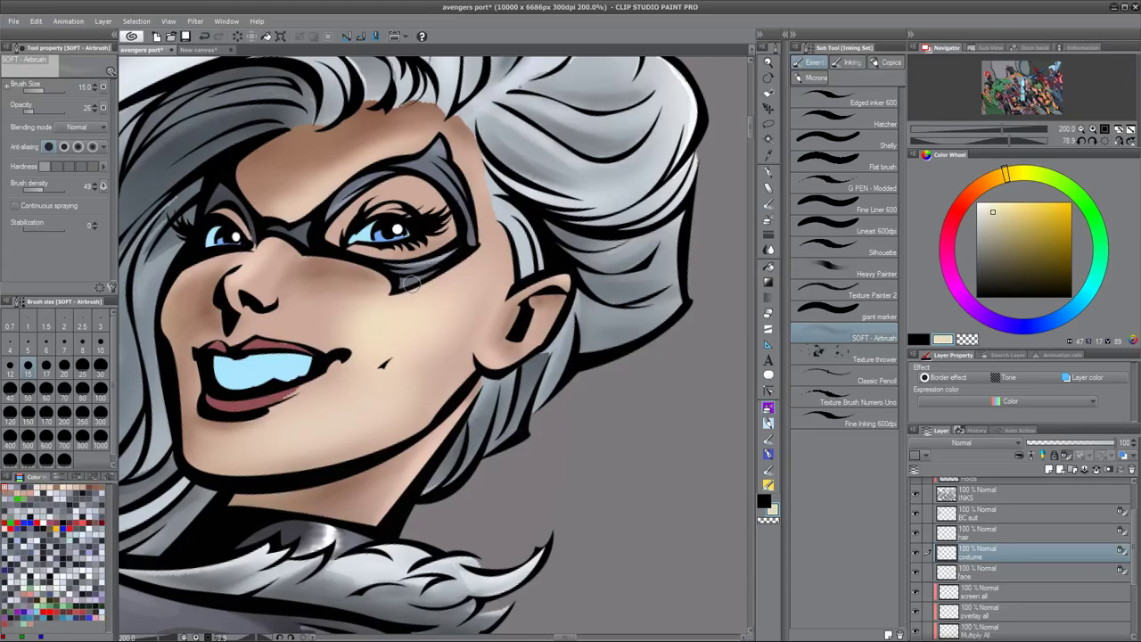
- Airbrush the eye mask's lower edge with the pale yellow and review the face and upper body at a rotated view angle
left_click_drag(419, 269, 452, 257)
key("r")
left_click_drag(488, 421, 503, 405)
left_click_drag(426, 464, 463, 441)
left_click_drag(440, 481, 466, 412)
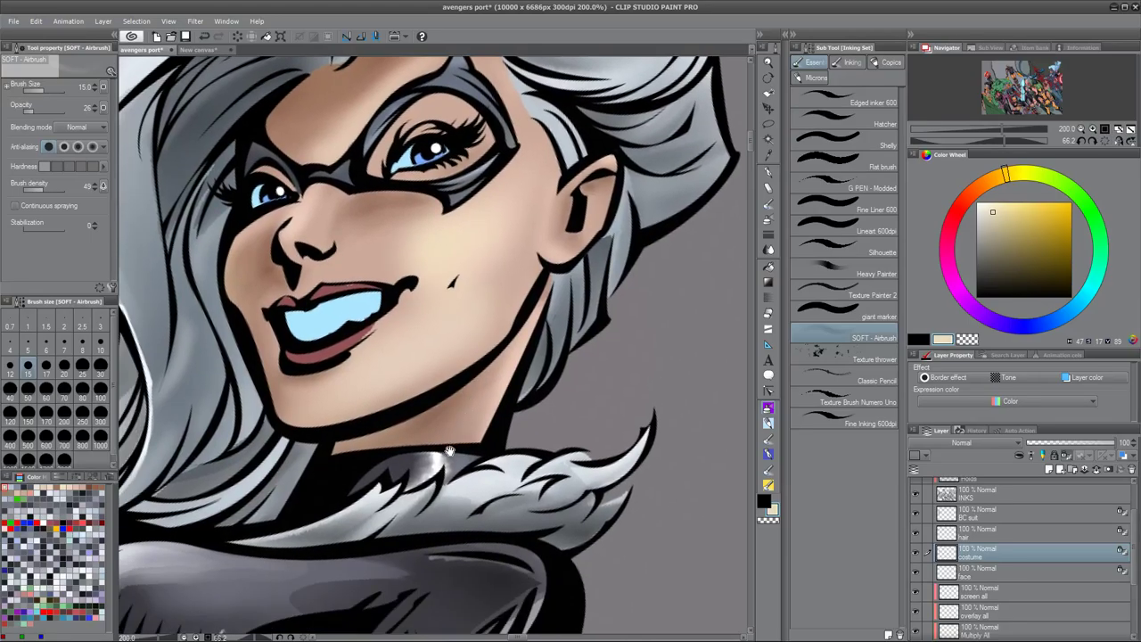
left_click_drag(451, 464, 445, 496)
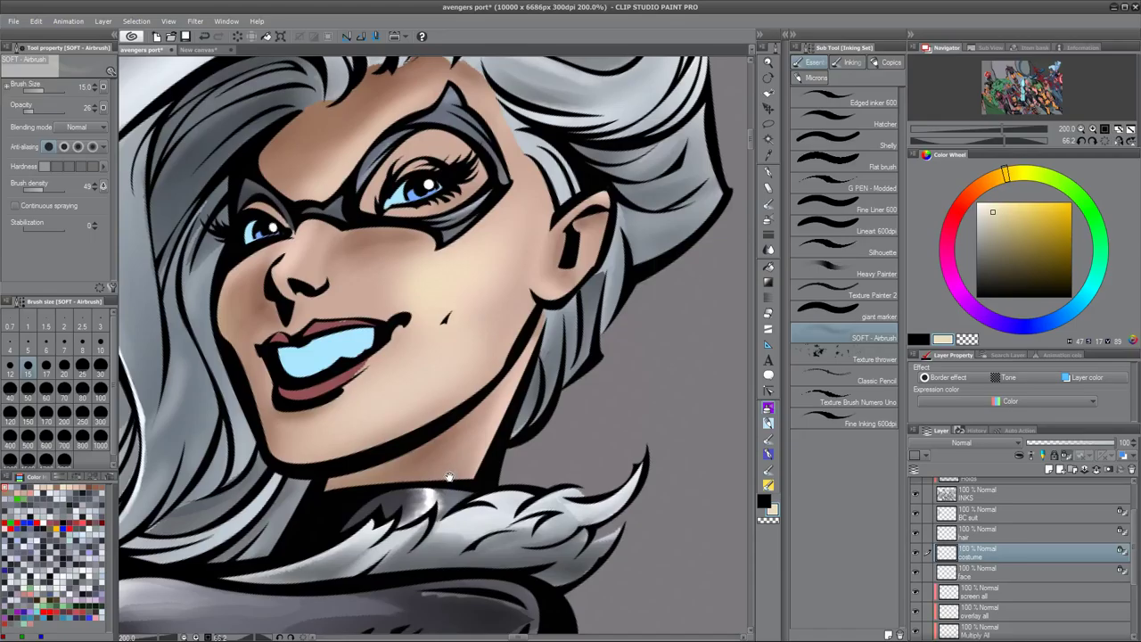
left_click_drag(450, 481, 454, 506)
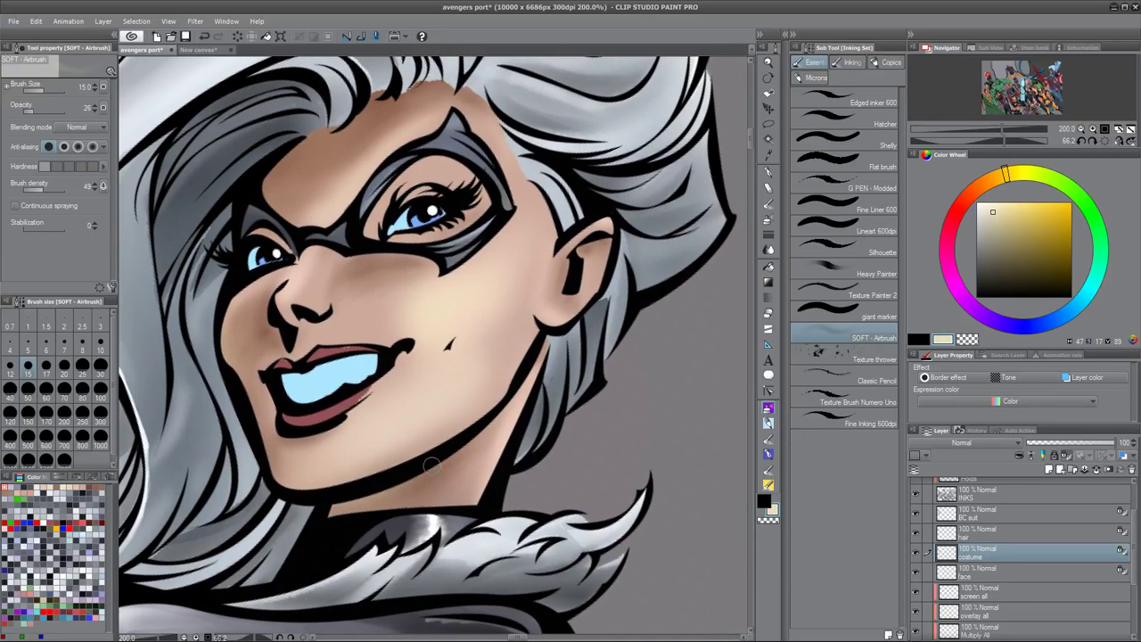
scroll(430, 465, "down", 3)
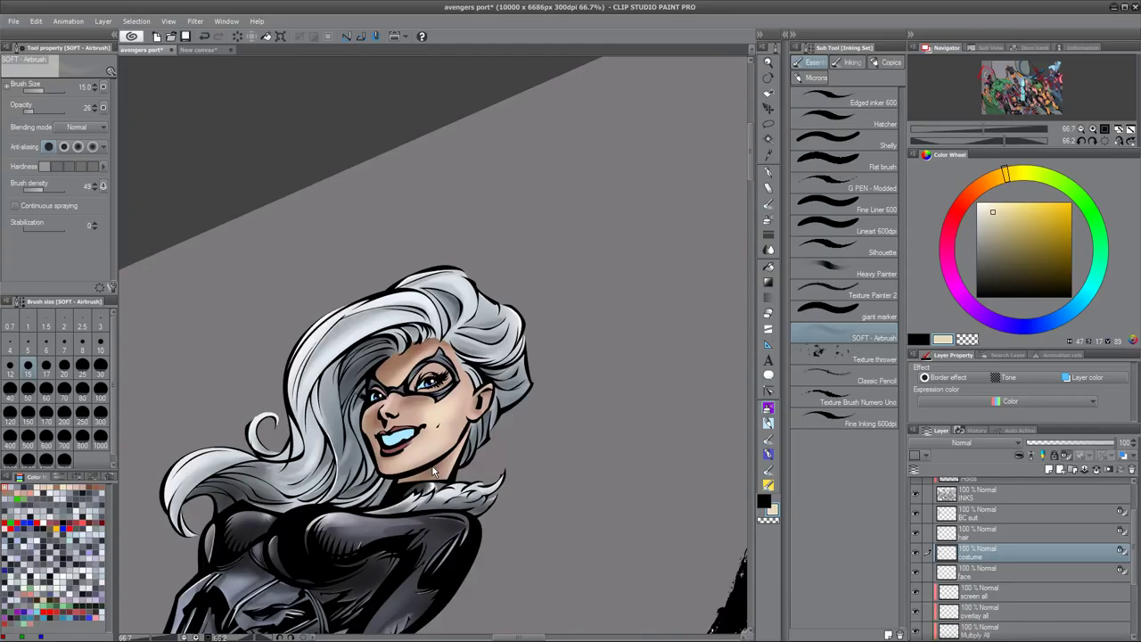
left_click_drag(489, 472, 480, 347)
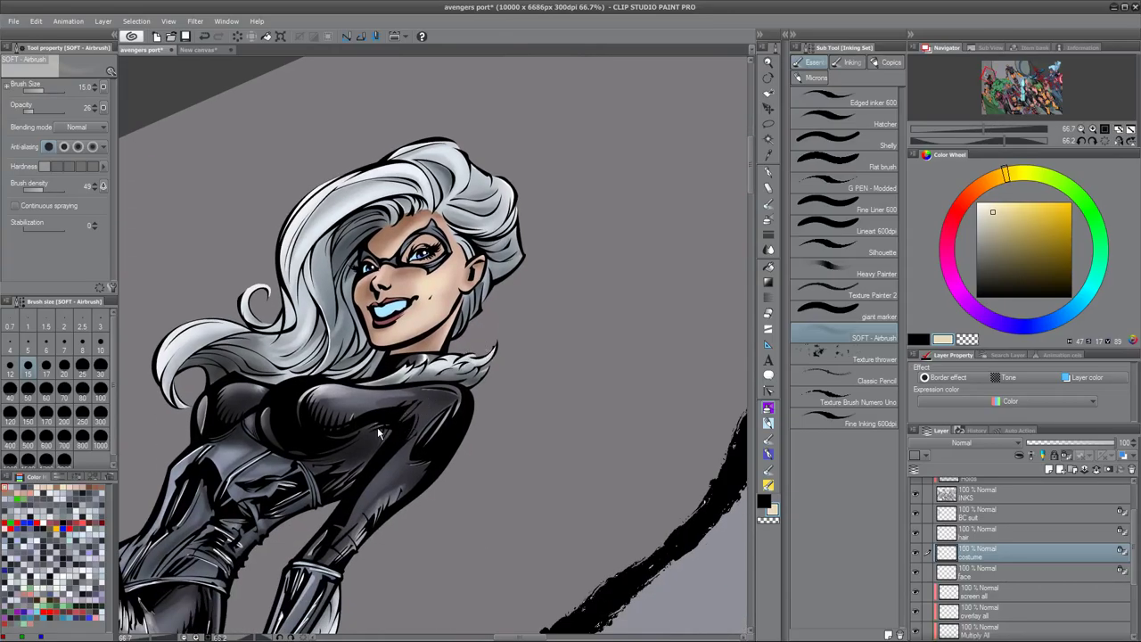
scroll(377, 434, "up", 3)
left_click_drag(477, 300, 461, 519)
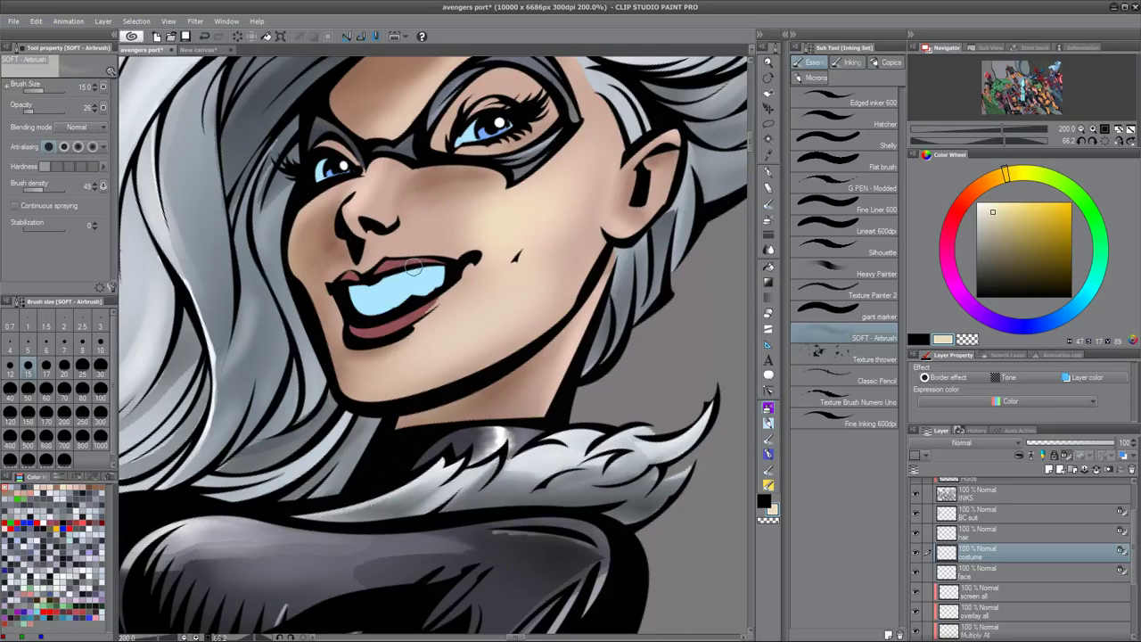
- On the FLATS Copy 2 layer, sample the lip's muted red and touch up the lower lip's edge with the Hatcher brush at size 8
left_click_drag(1133, 533, 1137, 579)
left_click(1025, 572)
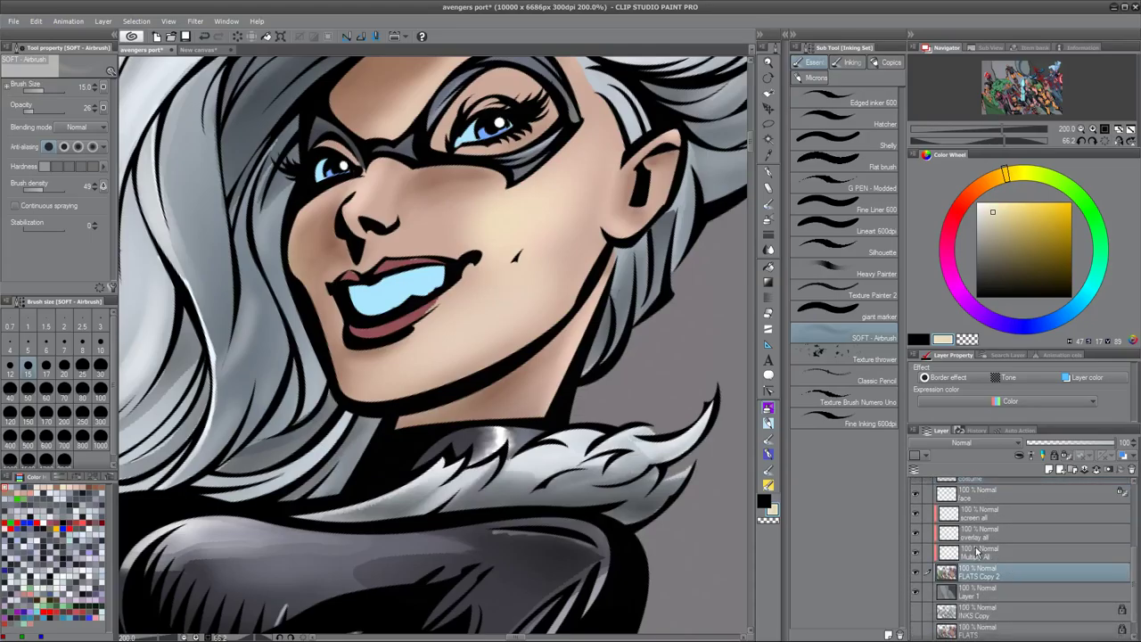
left_click(398, 323, "alt")
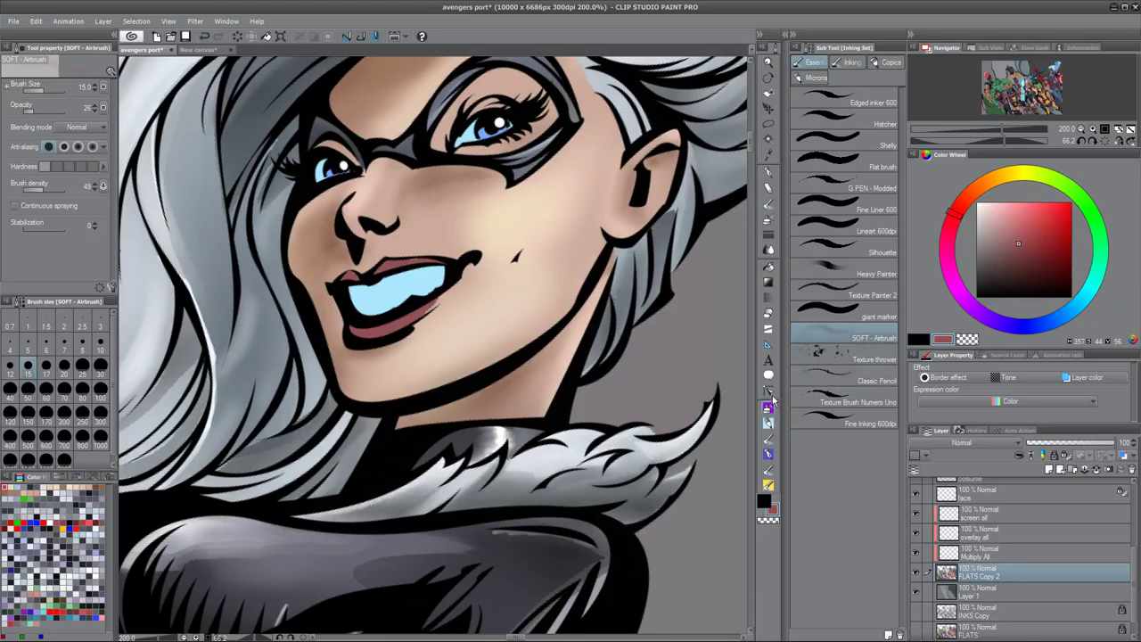
left_click(878, 124)
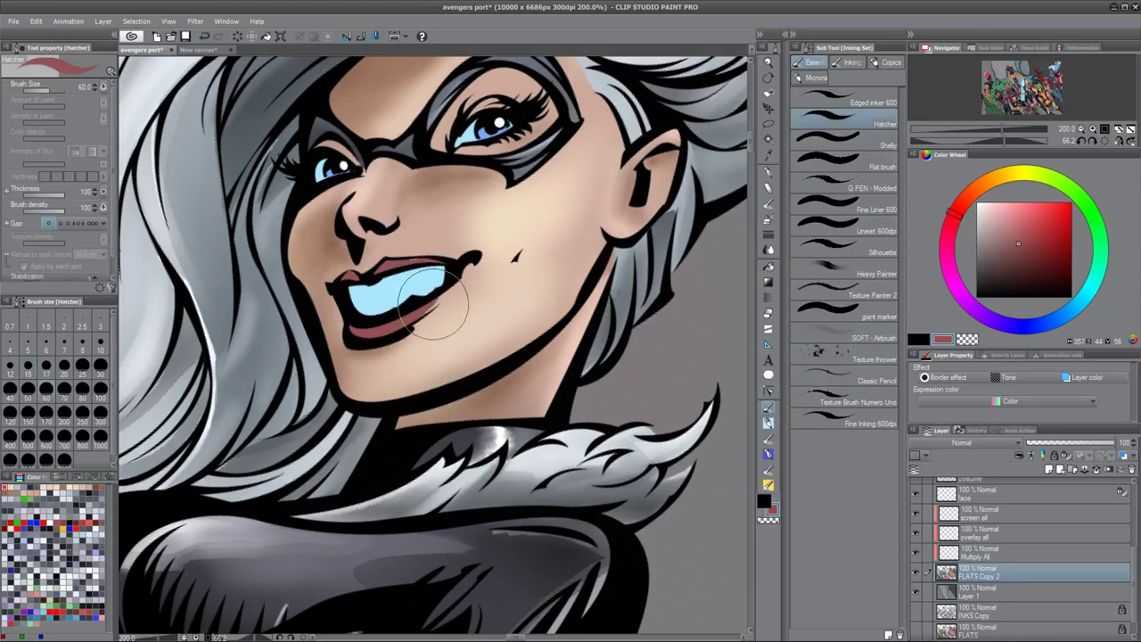
key("bracketleft")
key("bracketleft")
key("bracketleft")
key("bracketleft")
key("bracketleft")
key("bracketleft")
key("bracketleft")
key("bracketleft")
key("bracketleft")
key("bracketleft")
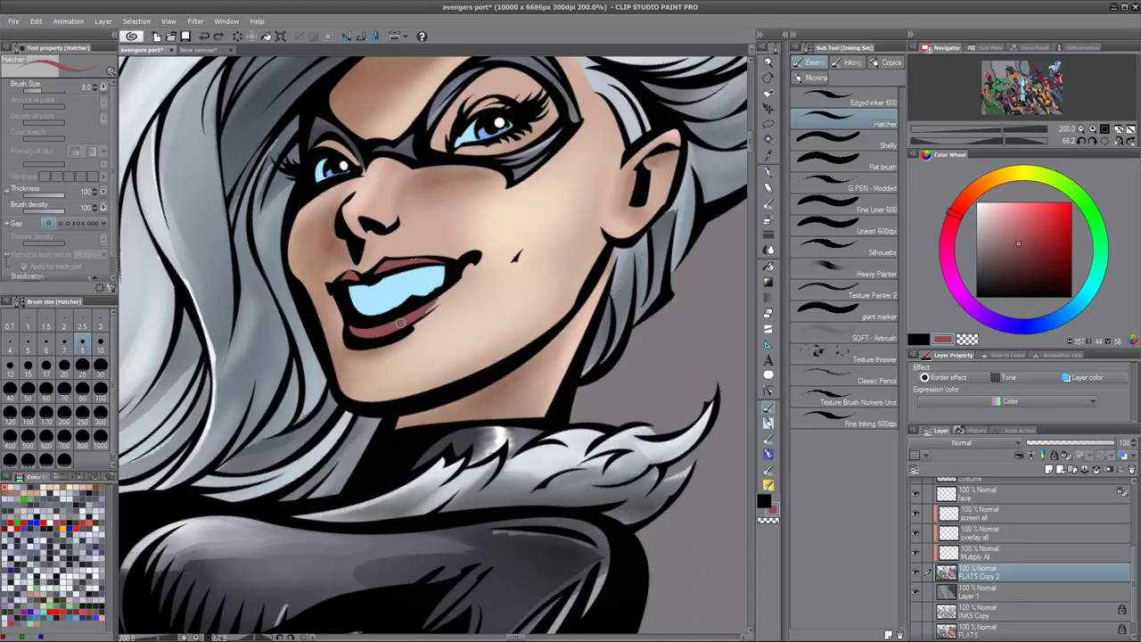
left_click(410, 317, "alt")
left_click_drag(418, 323, 433, 306)
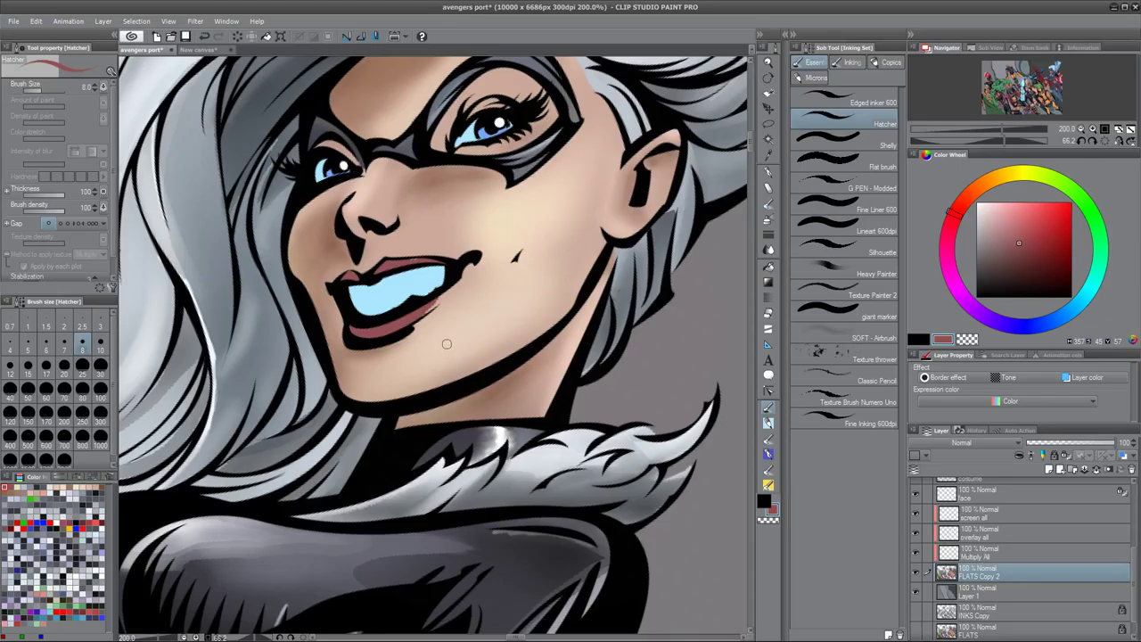
- On the face layer, sample the skin tone, lighten it, and paint a highlight on the chin with the Hatcher brush
scroll(1135, 537, "up", 3)
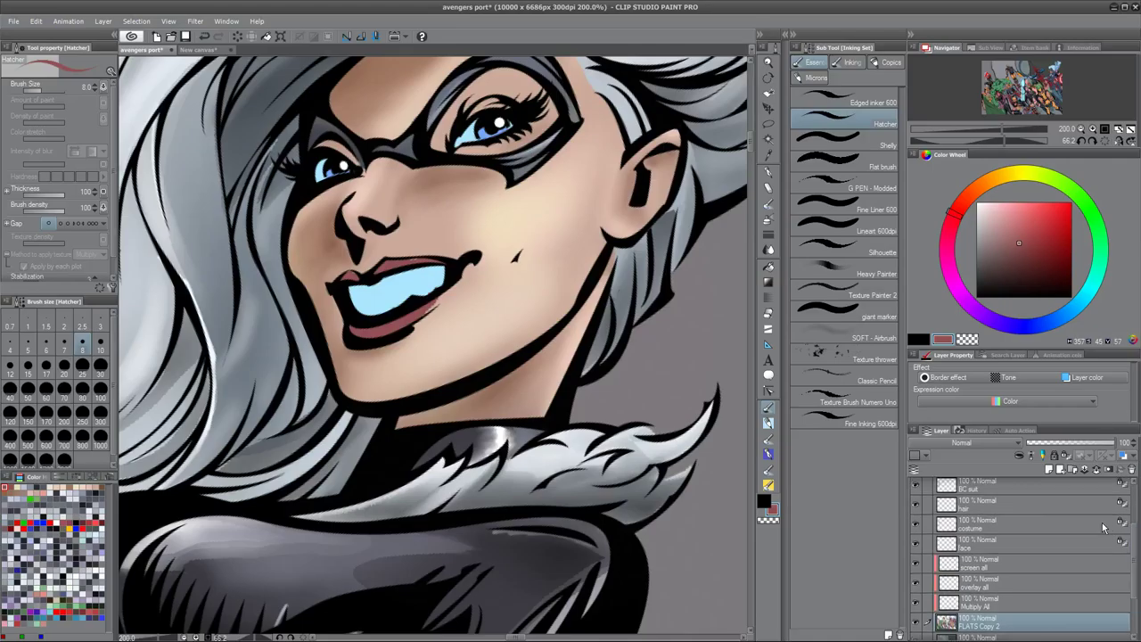
scroll(1086, 512, "up", 2)
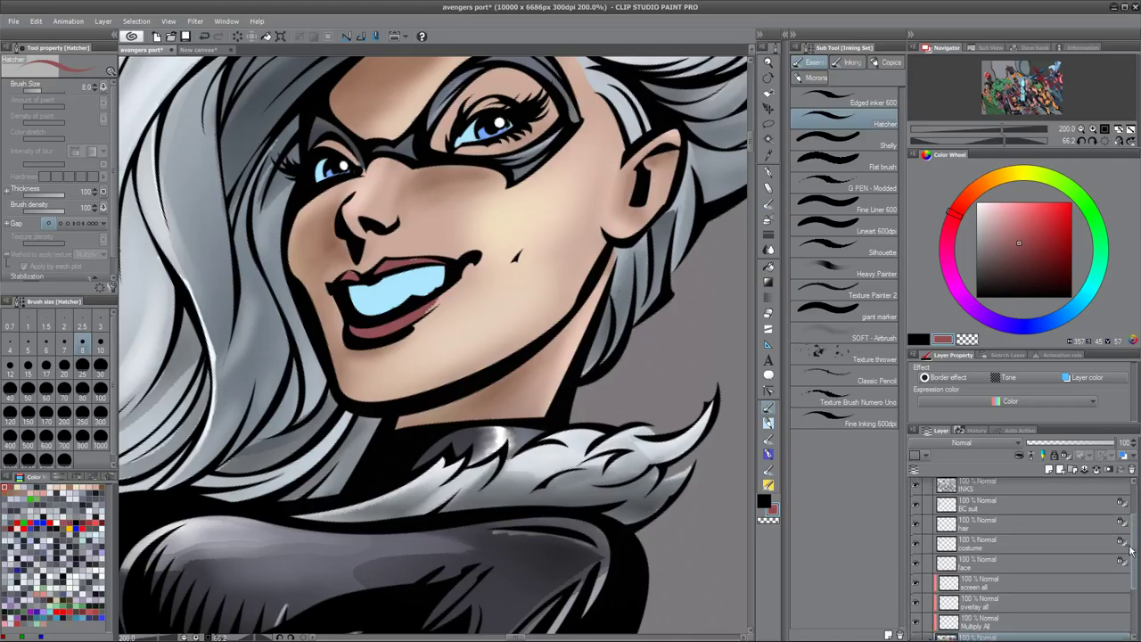
left_click(1011, 523)
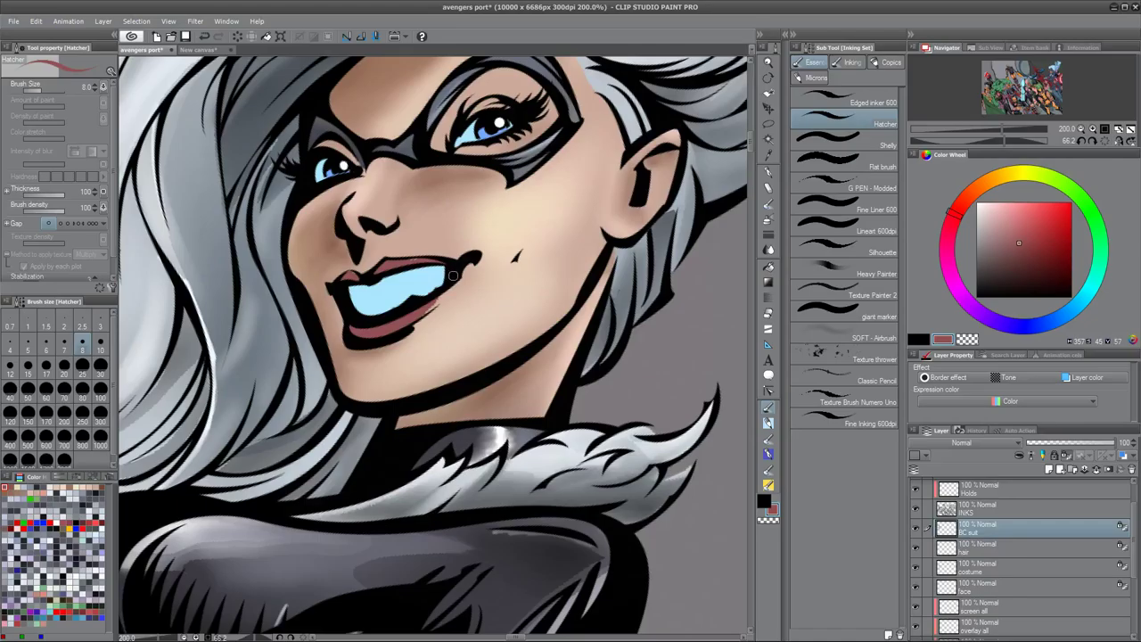
left_click_drag(1135, 530, 1137, 549)
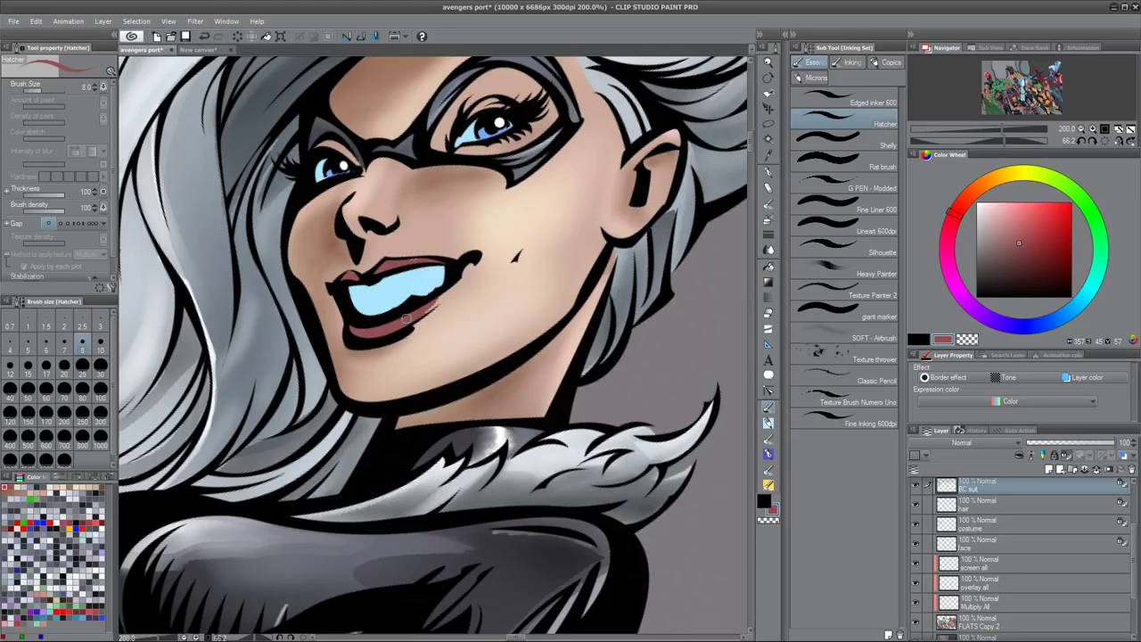
scroll(1132, 573, "down", 2)
scroll(1129, 561, "up", 1)
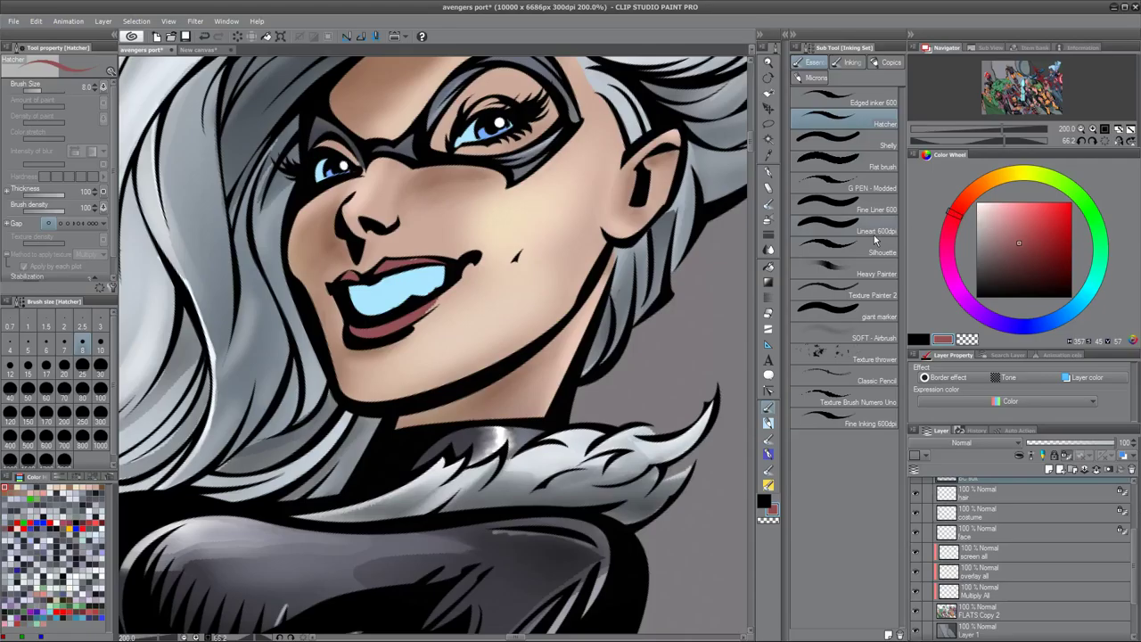
key("alt")
left_click(1032, 530)
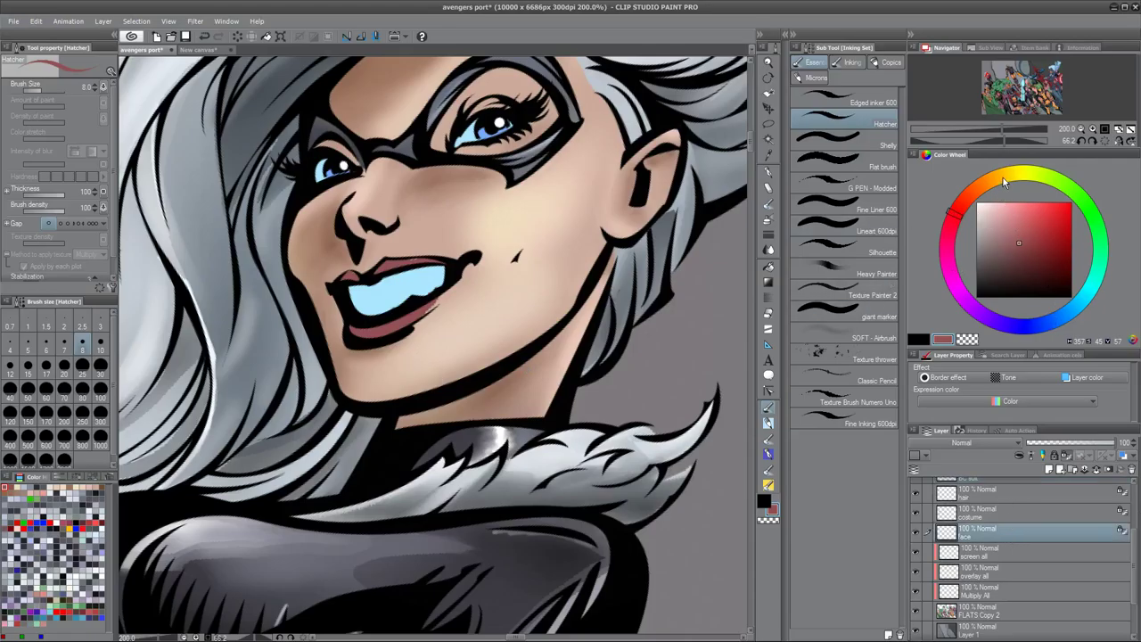
left_click(491, 340, "alt")
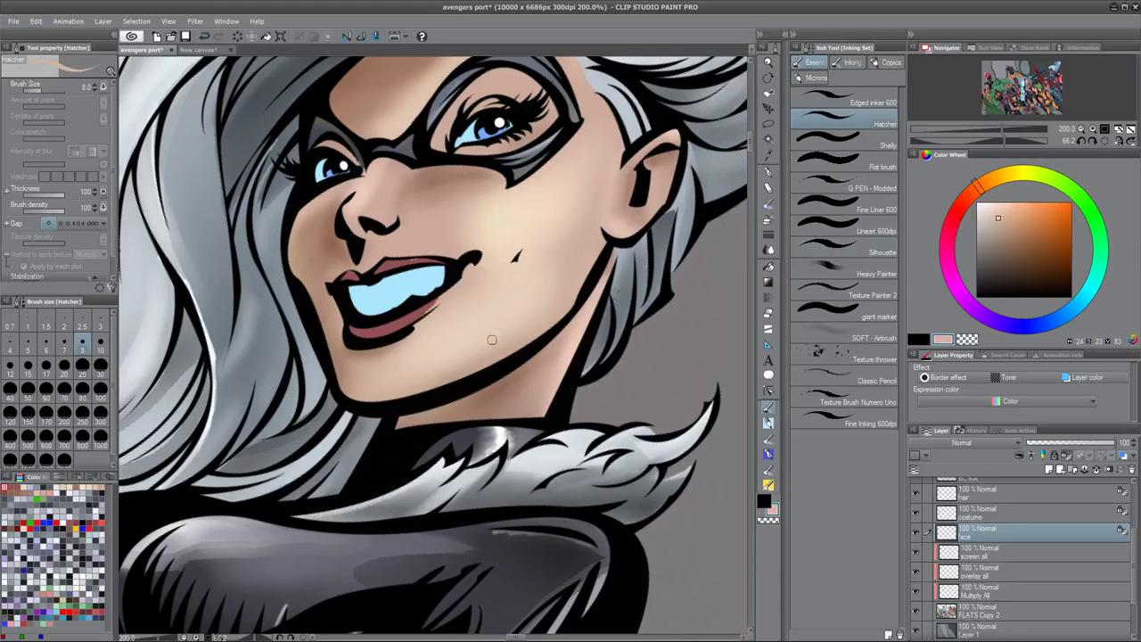
left_click(994, 209)
mouse_move(380, 387)
left_mouse_down()
mouse_move(353, 384)
mouse_move(390, 379)
mouse_move(381, 383)
left_mouse_up()
key("ctrl+z")
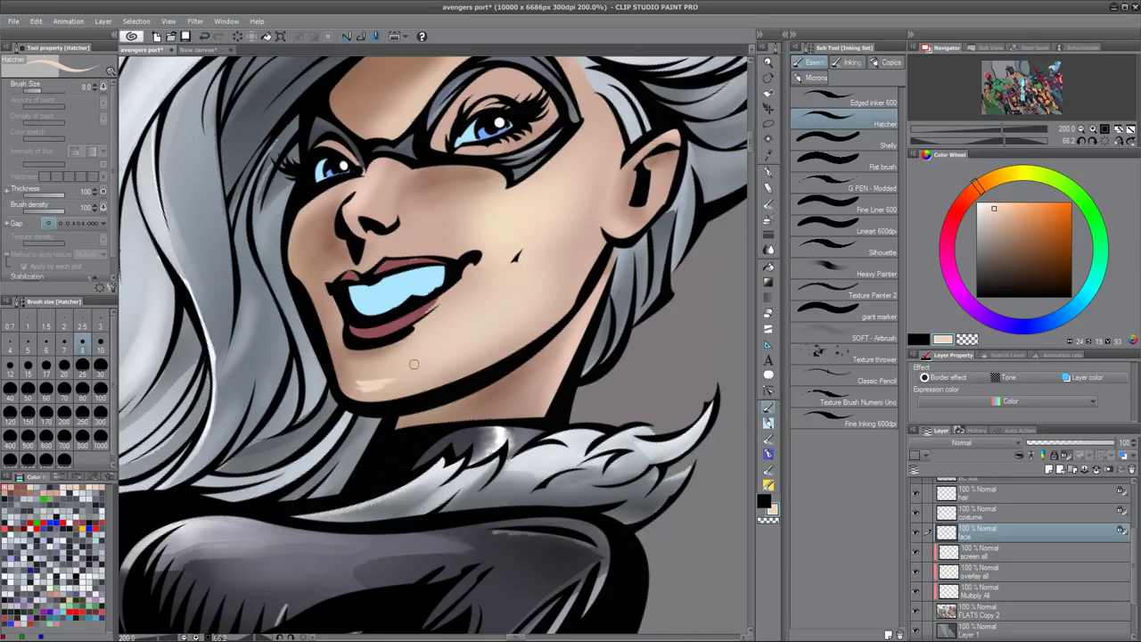
- Choose a near-white warm tone and paint a thin highlight on the cheek just above the smile crease
left_click_drag(431, 354, 439, 419)
left_click_drag(460, 339, 465, 396)
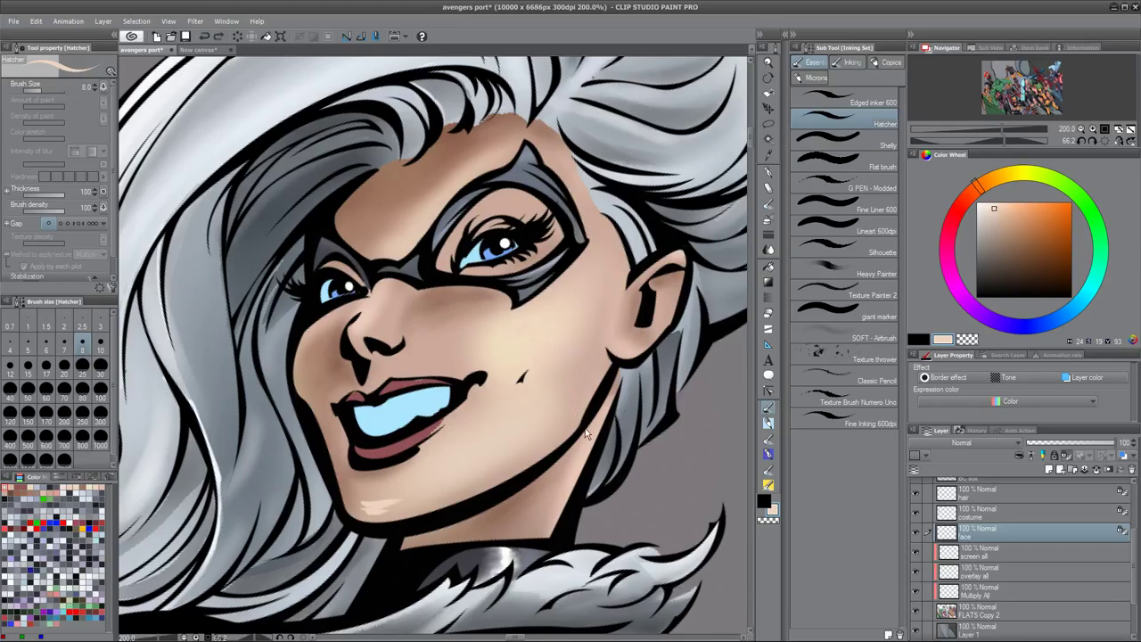
left_click(983, 205)
left_click_drag(523, 358, 538, 336)
key("ctrl+z")
left_click_drag(523, 378, 541, 352)
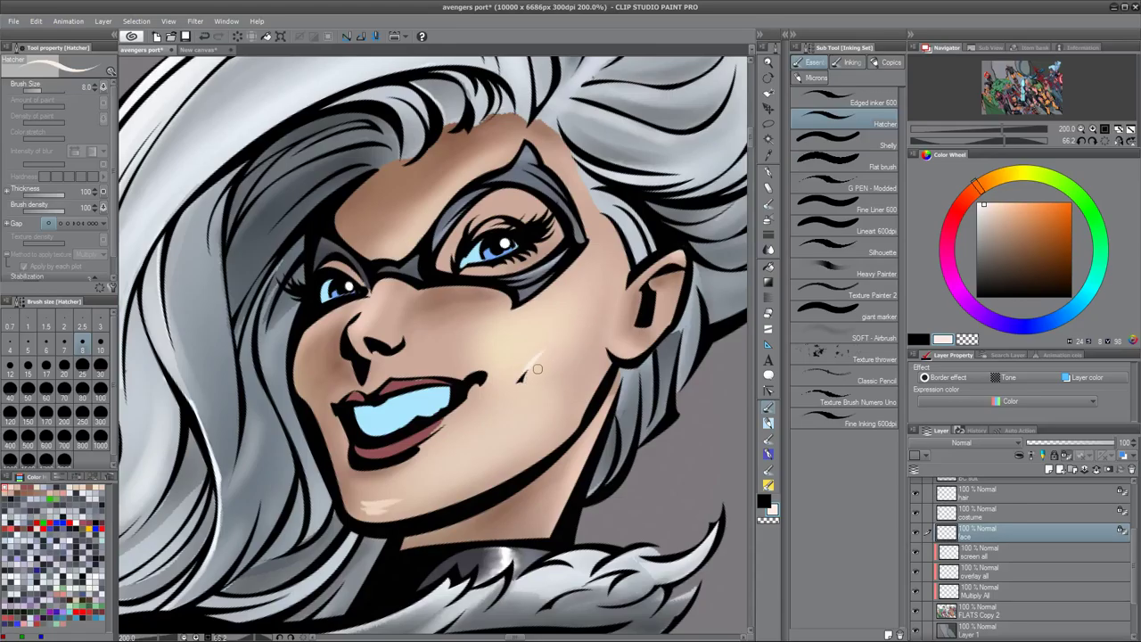
- Try near-white Hatcher highlights on the ear's upper rim and along the bridge of the nose
left_click_drag(513, 419, 477, 467)
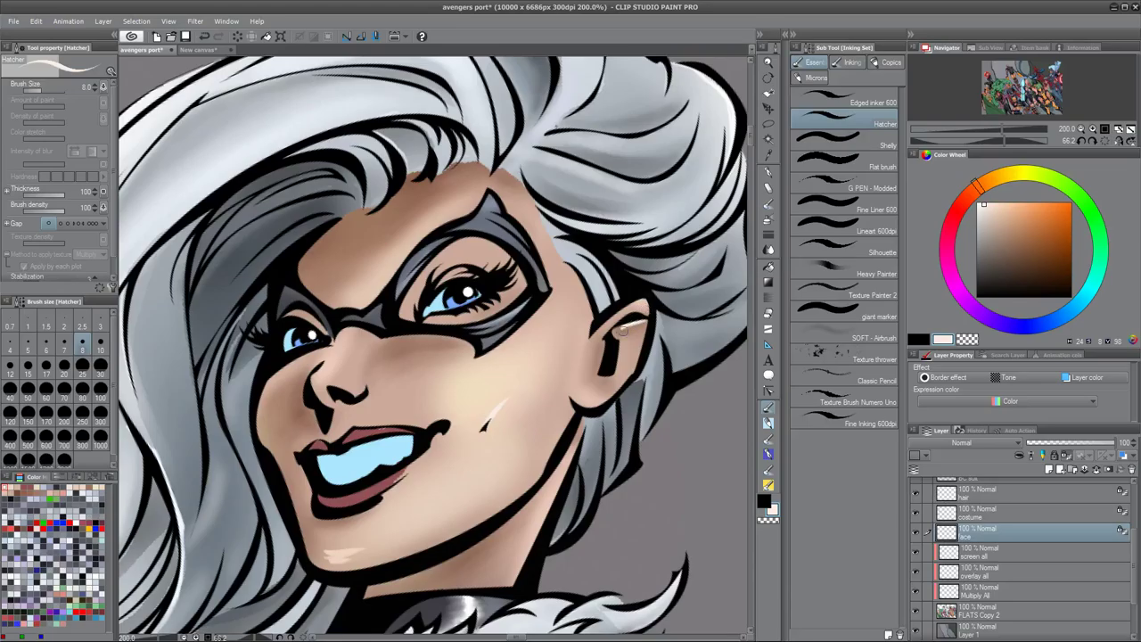
key("ctrl+z")
mouse_move(562, 388)
left_mouse_down()
mouse_move(591, 408)
mouse_move(574, 401)
left_mouse_up()
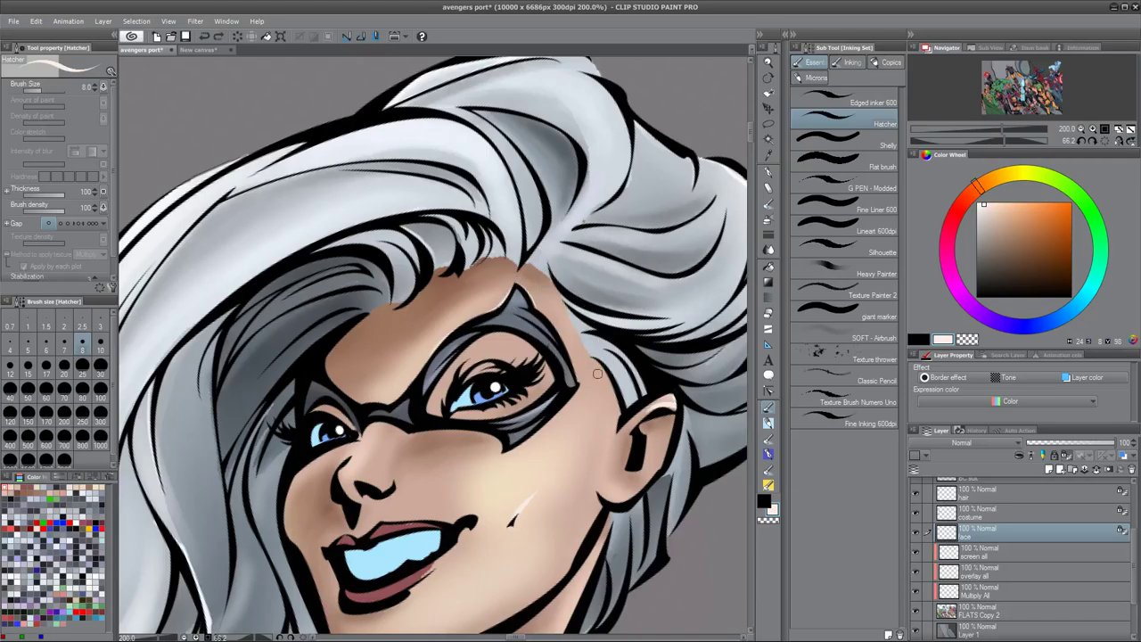
left_click_drag(485, 433, 569, 387)
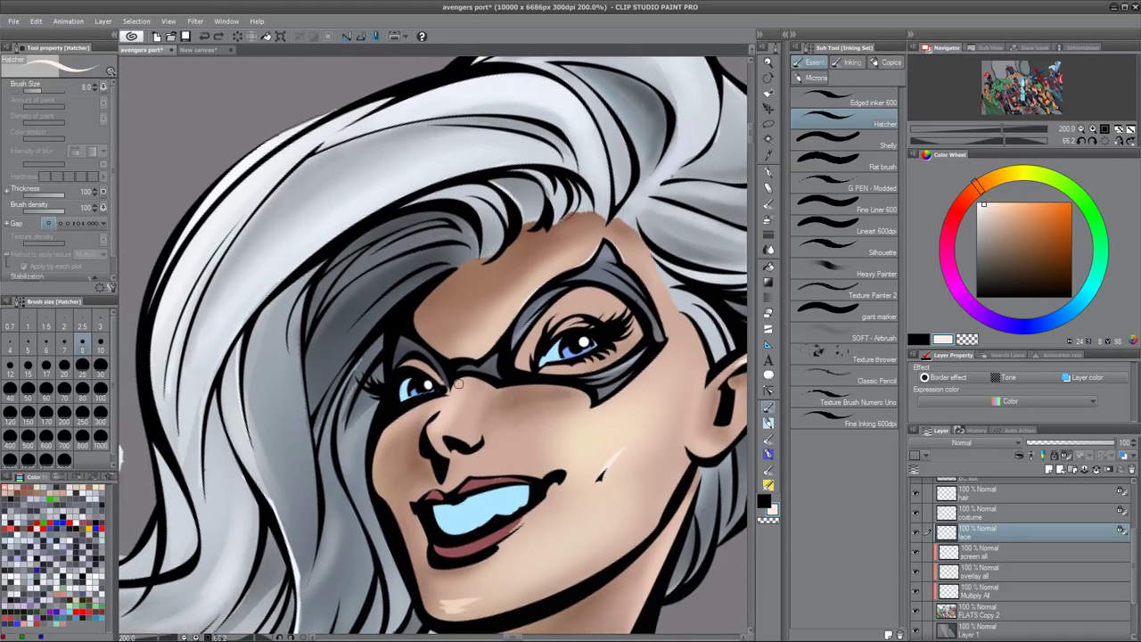
left_click_drag(439, 414, 435, 442)
key("ctrl+z")
- Check the highlights on the face from a distance and undo the last two strokes
scroll(463, 409, "down", 6)
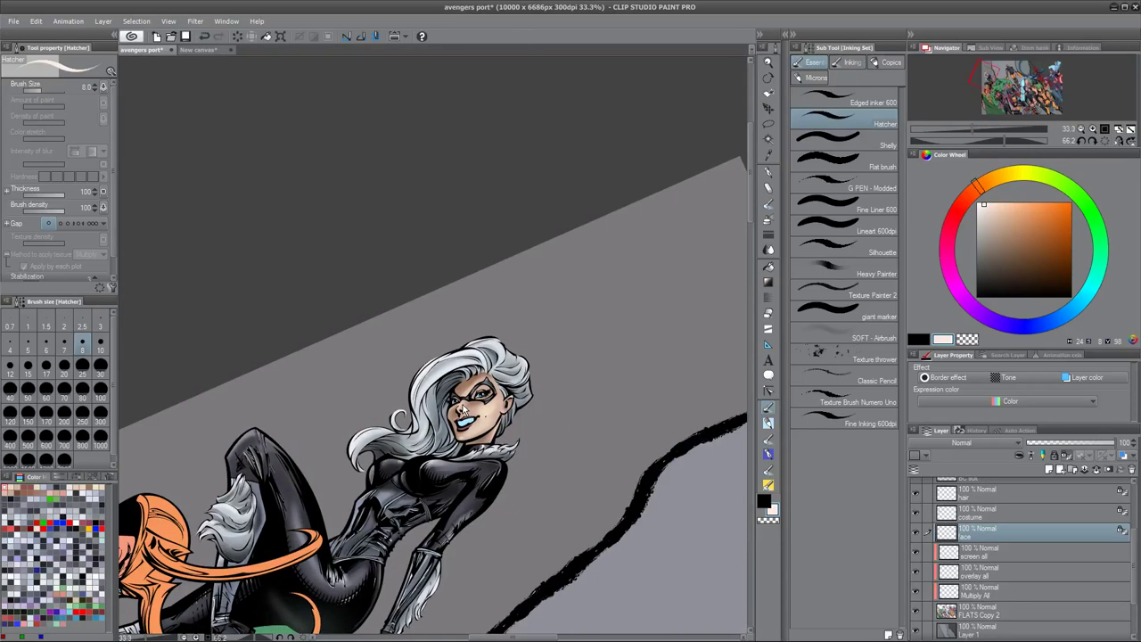
scroll(463, 409, "up", 4)
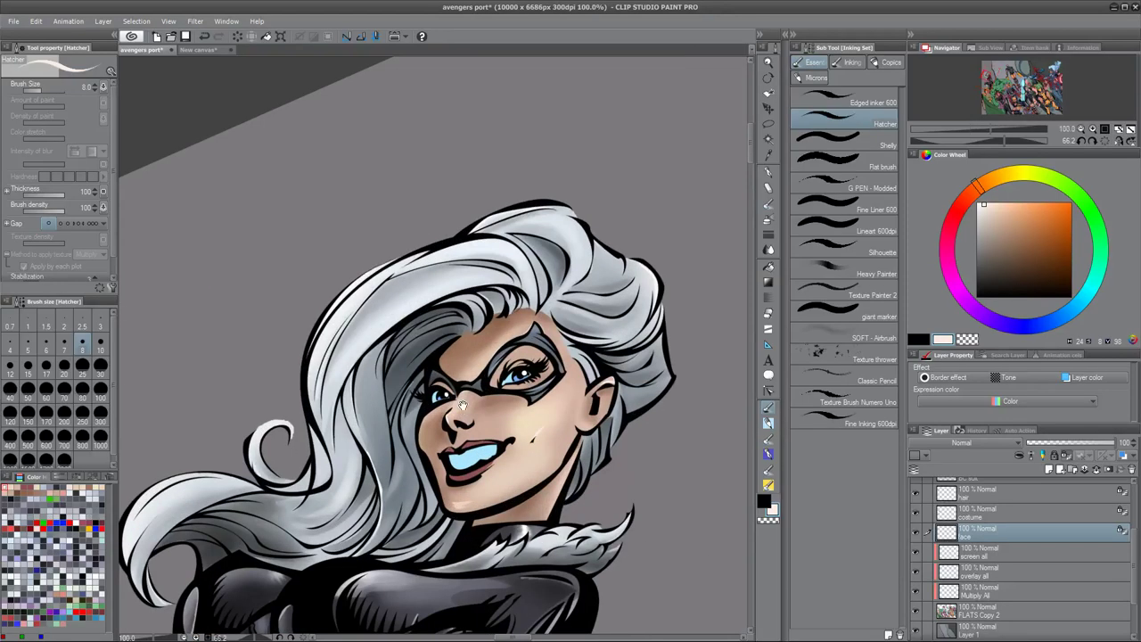
left_click_drag(555, 511, 524, 403)
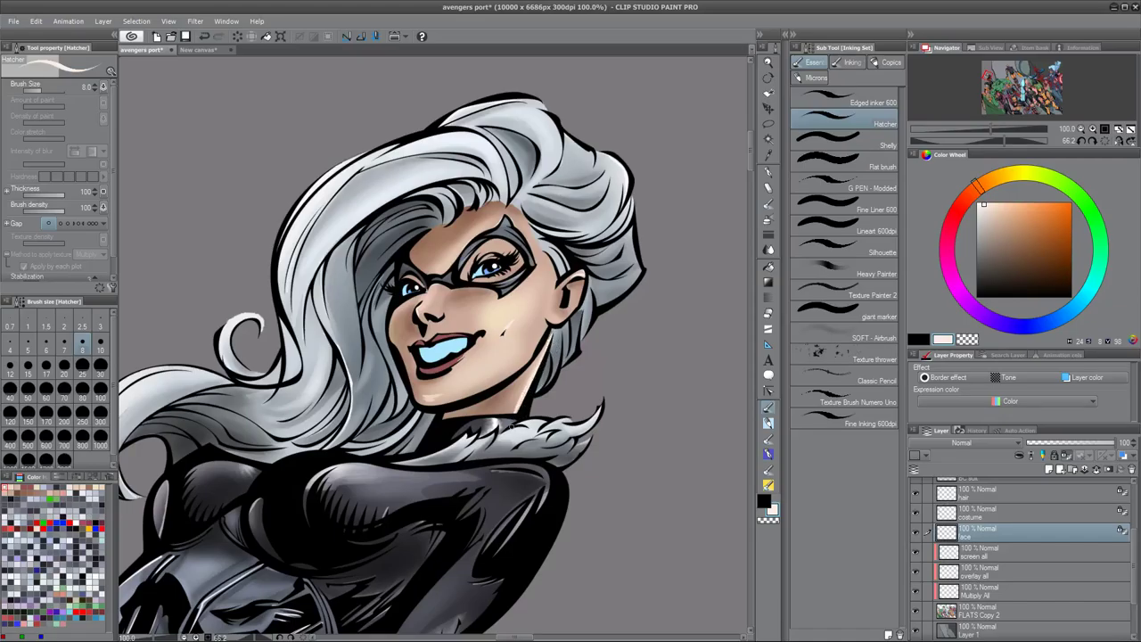
left_click_drag(479, 459, 473, 546)
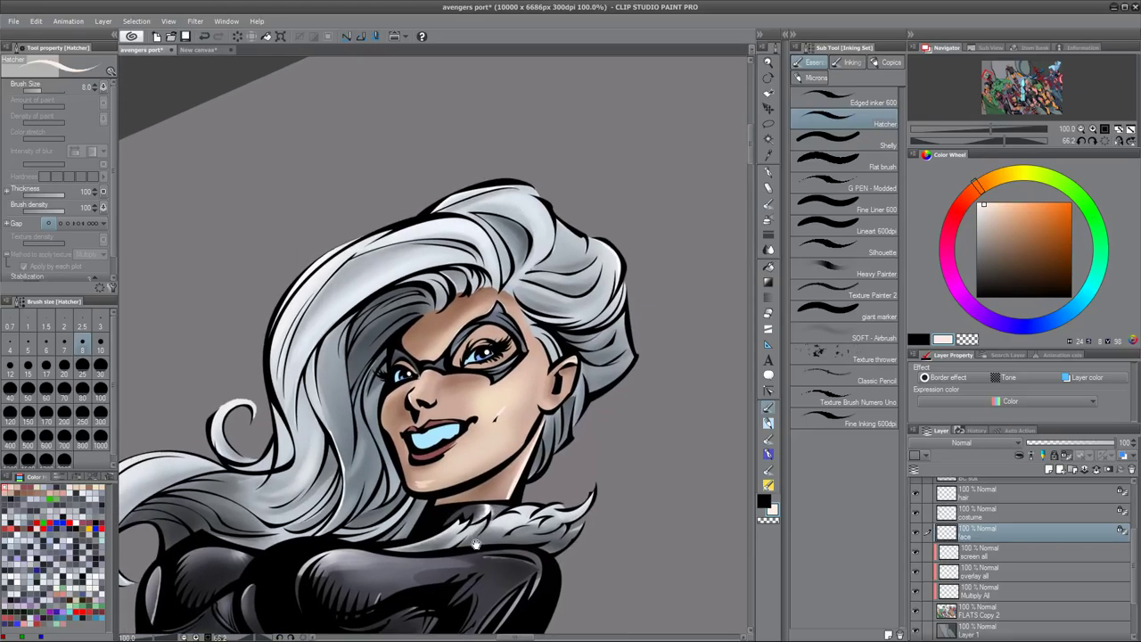
key("ctrl+z")
key("ctrl+z")
left_click_drag(554, 446, 574, 421)
left_click_drag(558, 369, 563, 445)
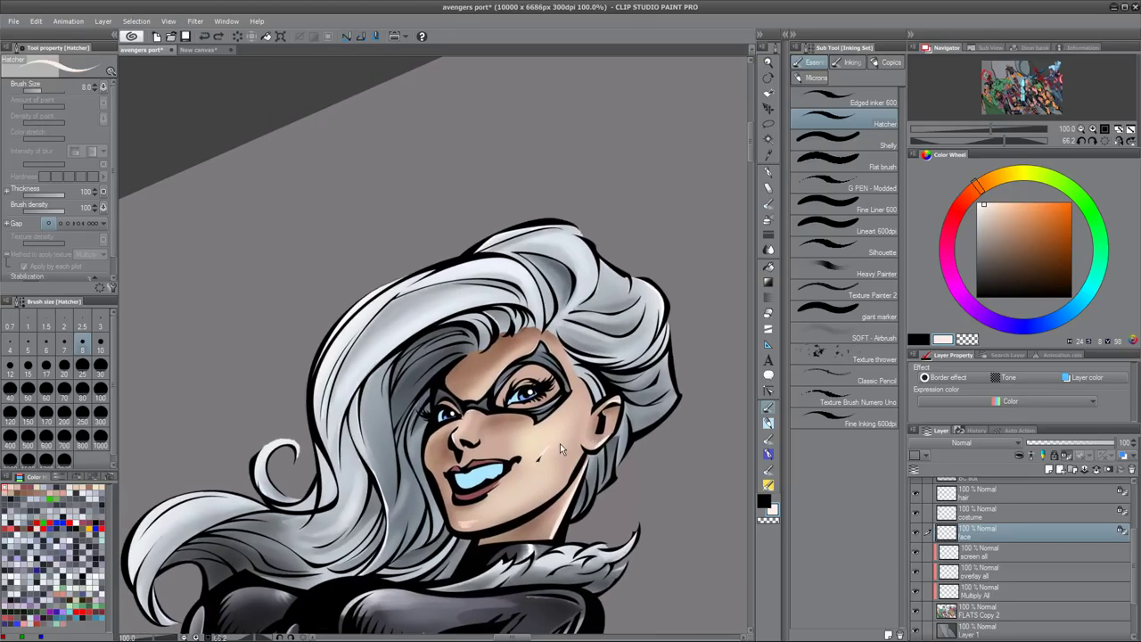
scroll(559, 443, "up", 4)
scroll(560, 443, "down", 4)
left_click_drag(526, 476, 543, 498)
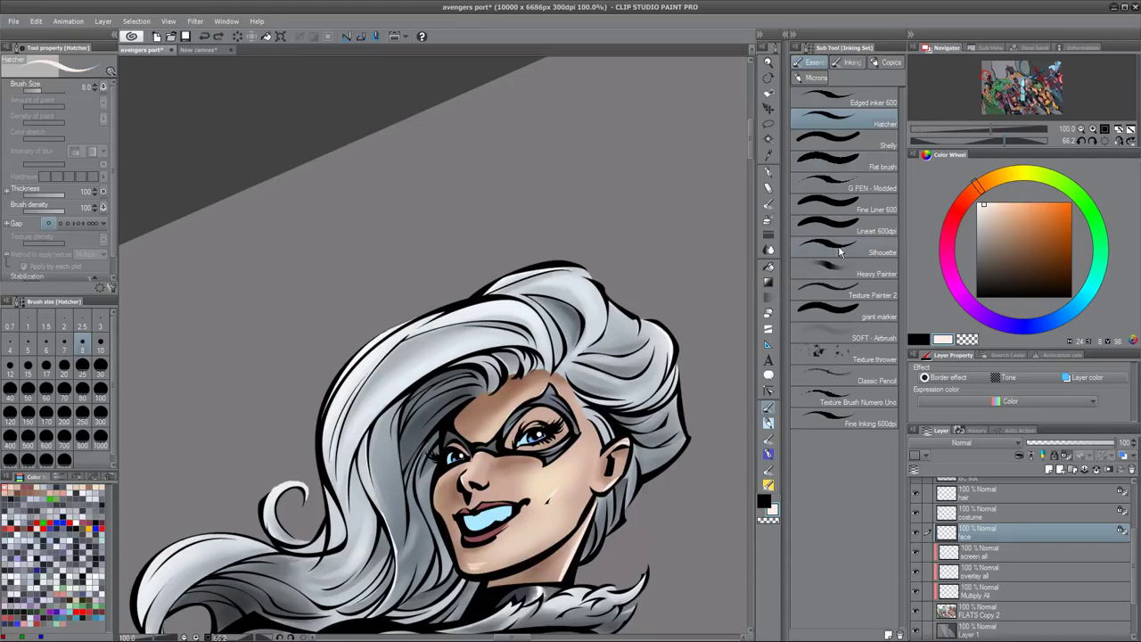
- Sample the skin shadow tone, adjust it to a deeper brown, and softly shade the skin around the eye inside the mask with SOFT - Airbrush
left_click(540, 394, "alt")
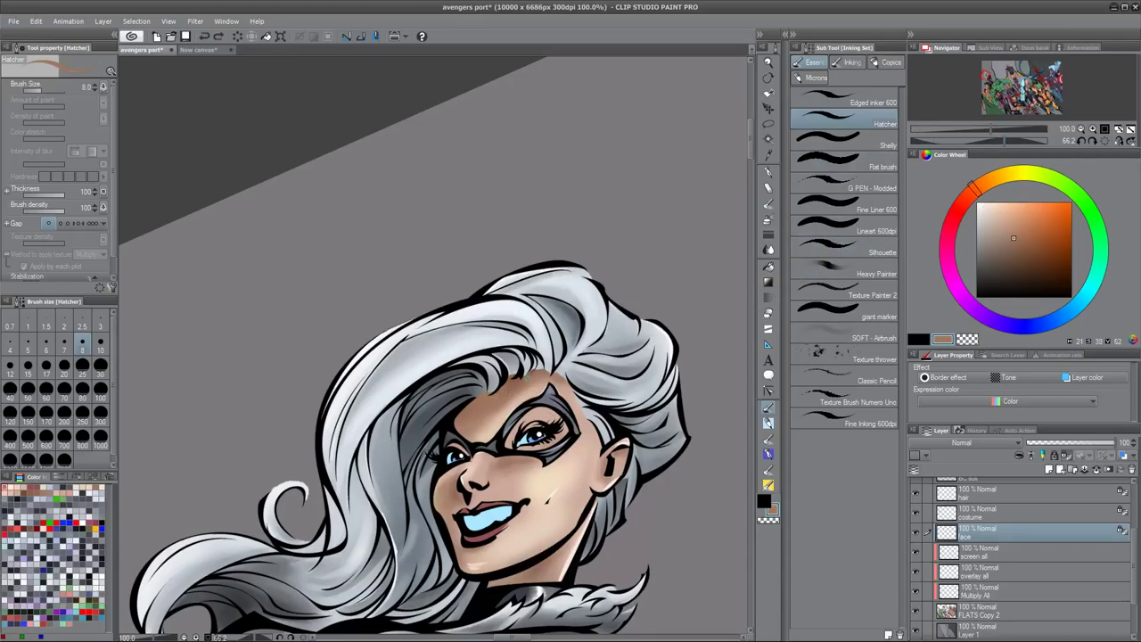
left_click(878, 338)
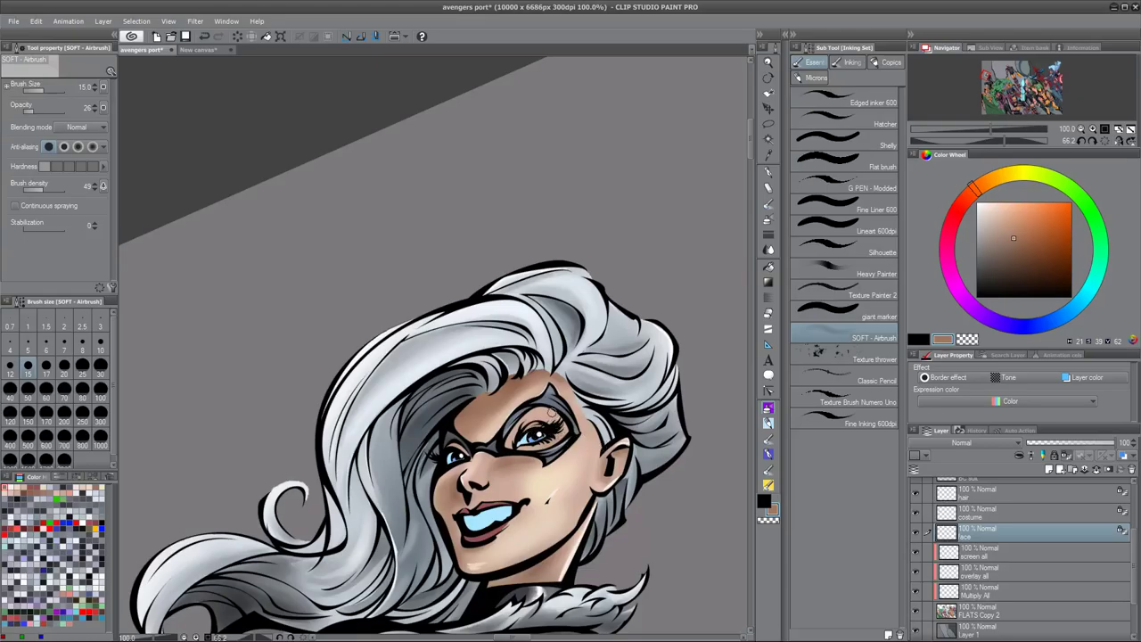
key("ctrl+z")
left_click_drag(1008, 245, 1017, 260)
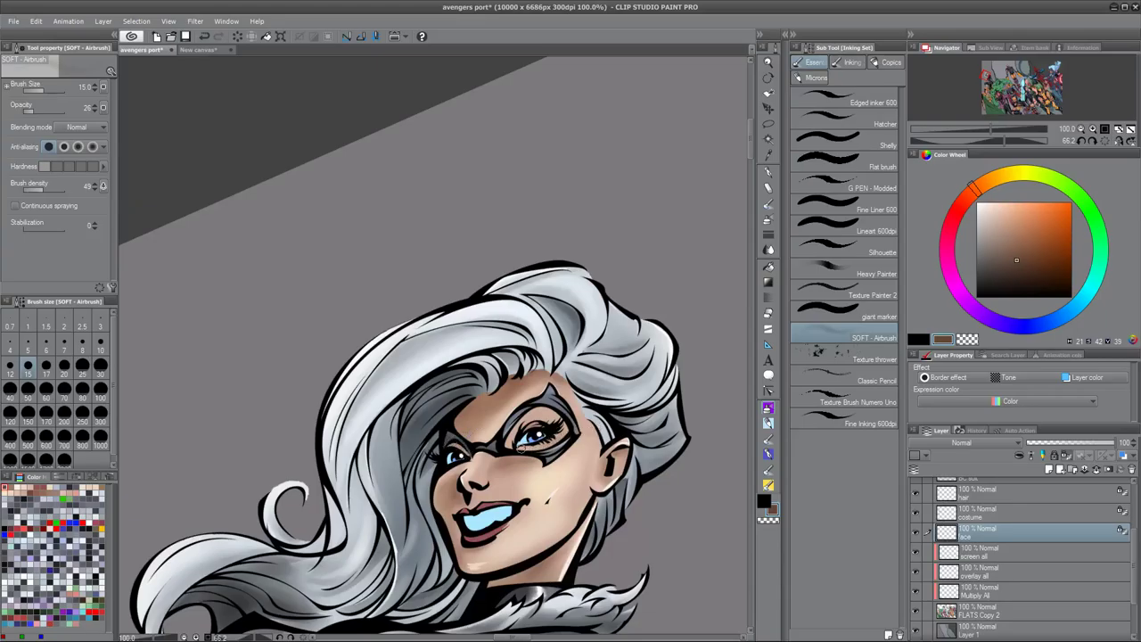
left_click_drag(1015, 262, 1031, 260)
left_click_drag(525, 447, 542, 439)
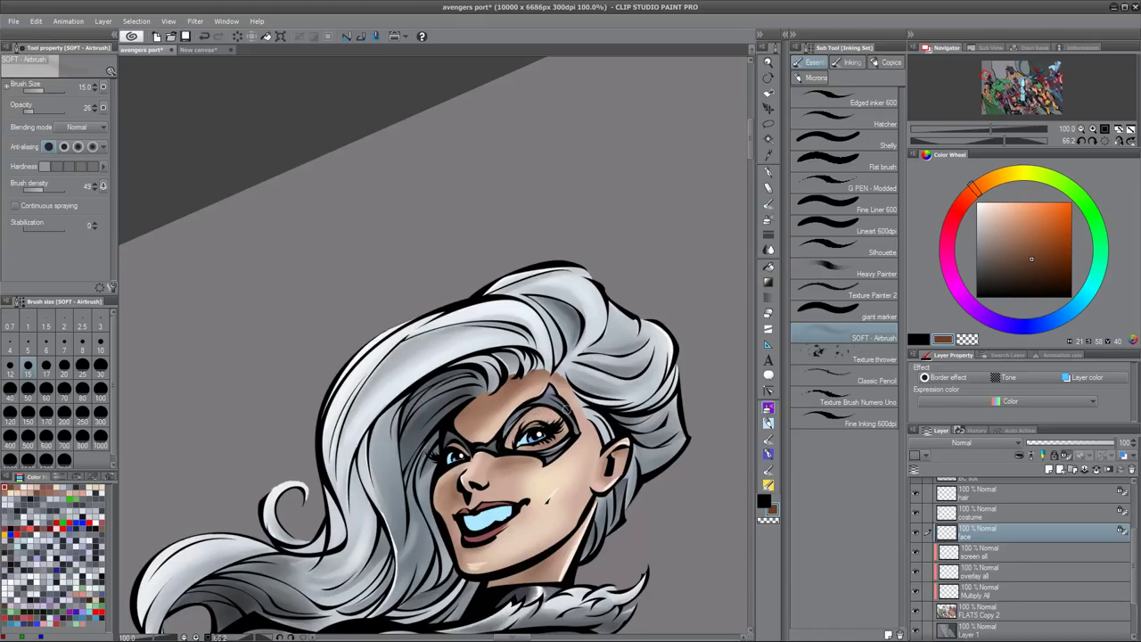
left_click_drag(1030, 262, 1015, 236)
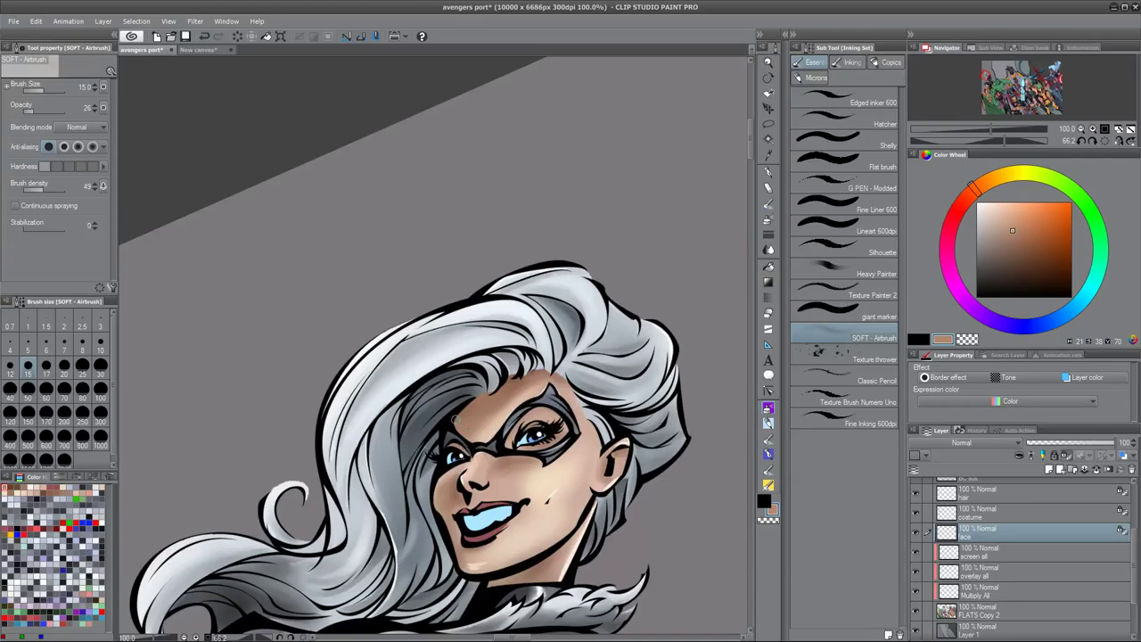
- Examine the shading across the woman's face, neck, hair and upper costume
left_click_drag(578, 496, 558, 482)
scroll(564, 488, "down", 2)
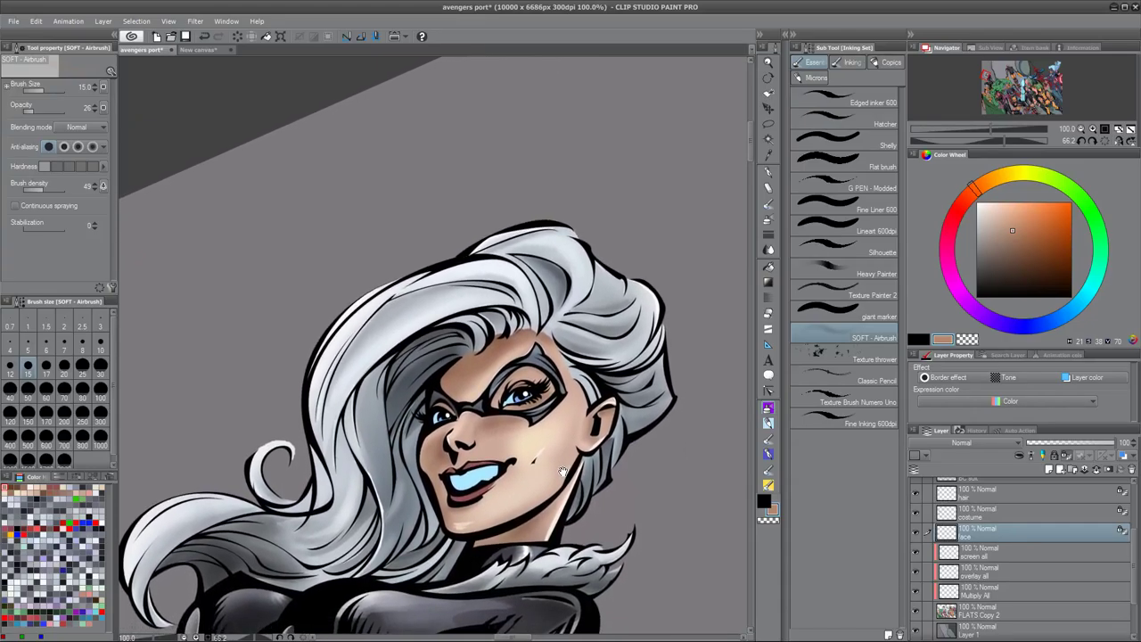
scroll(580, 488, "down", 1)
scroll(580, 491, "down", 2)
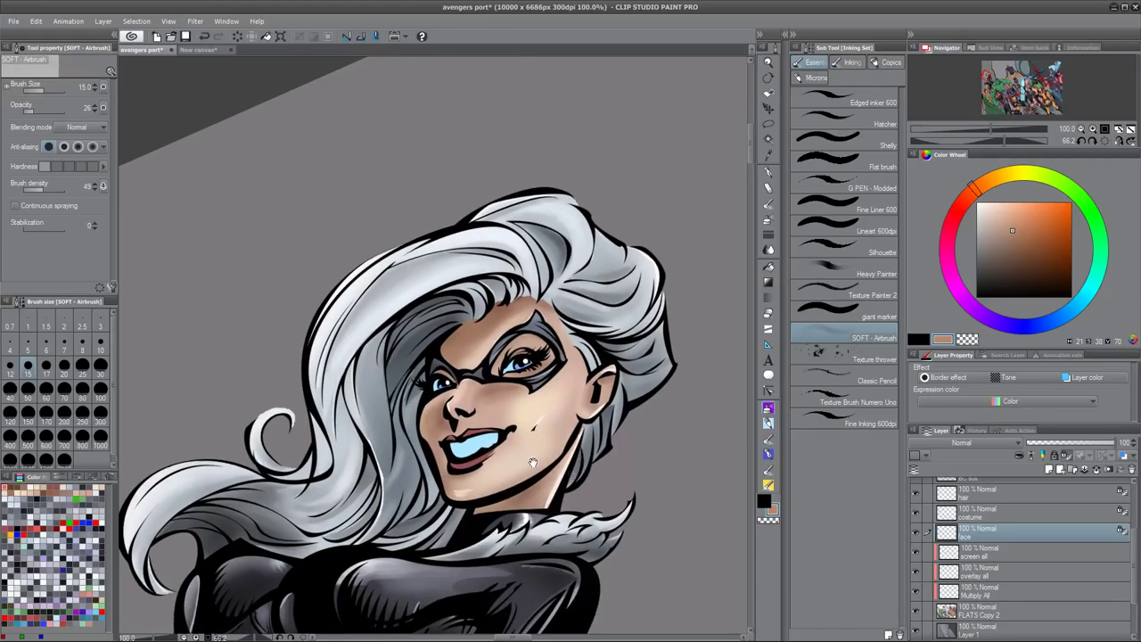
left_click_drag(541, 450, 531, 440)
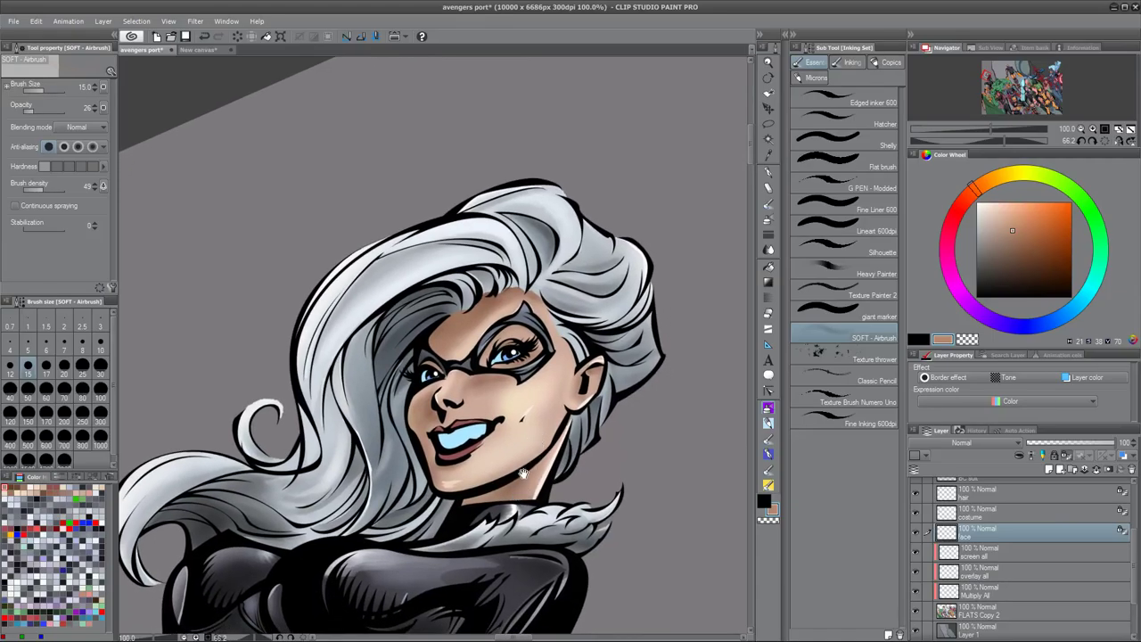
left_click_drag(569, 446, 527, 487)
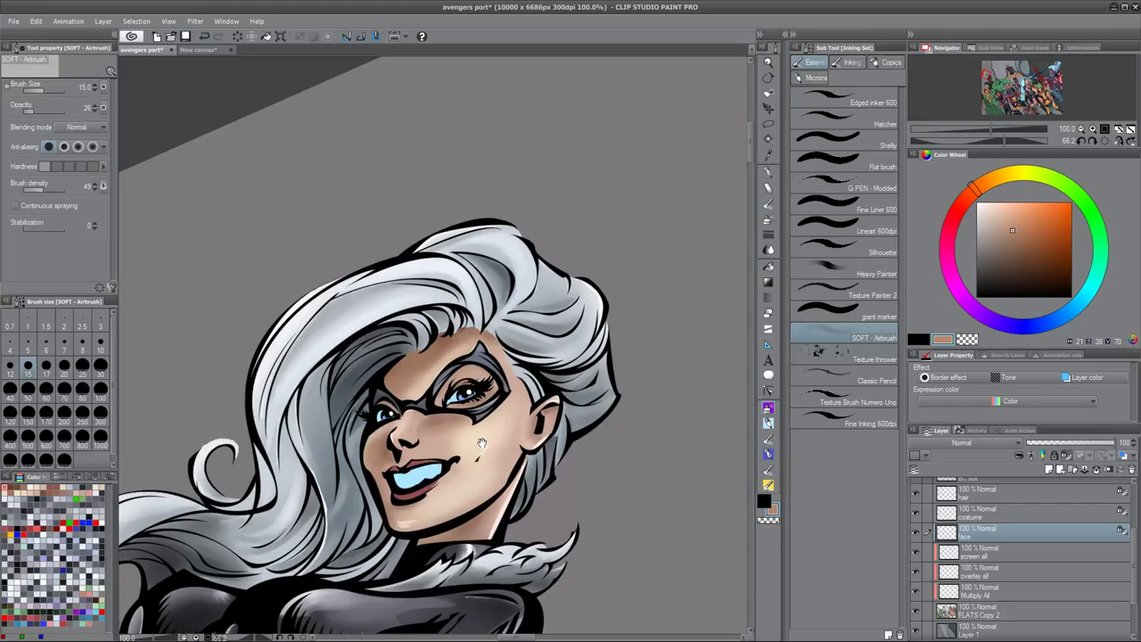
left_click_drag(485, 444, 488, 419)
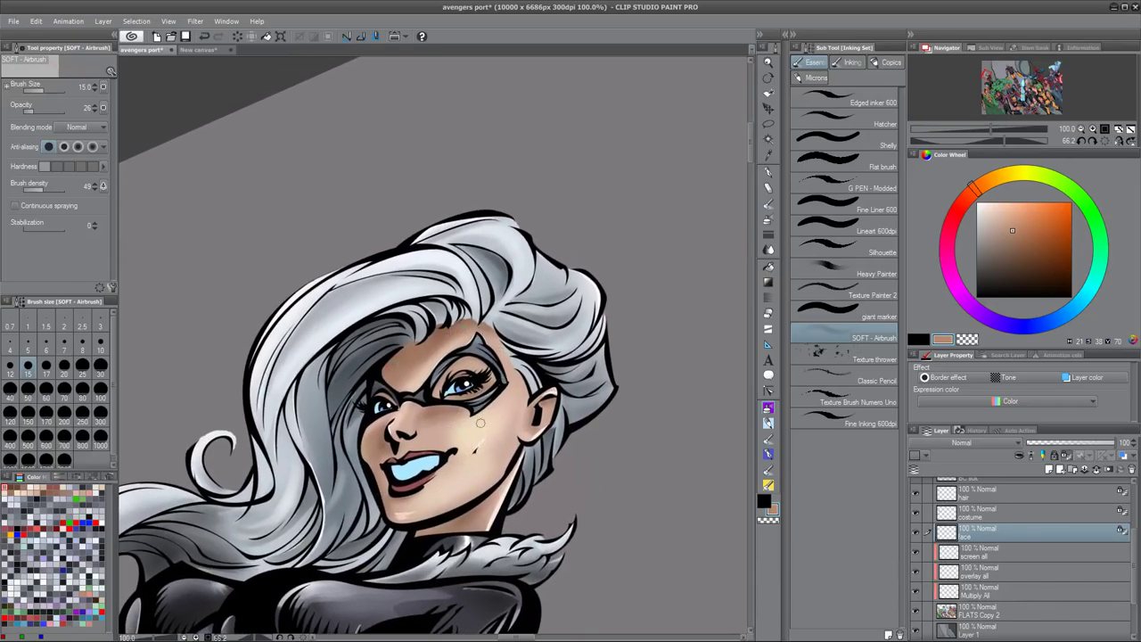
left_click_drag(481, 429, 468, 428)
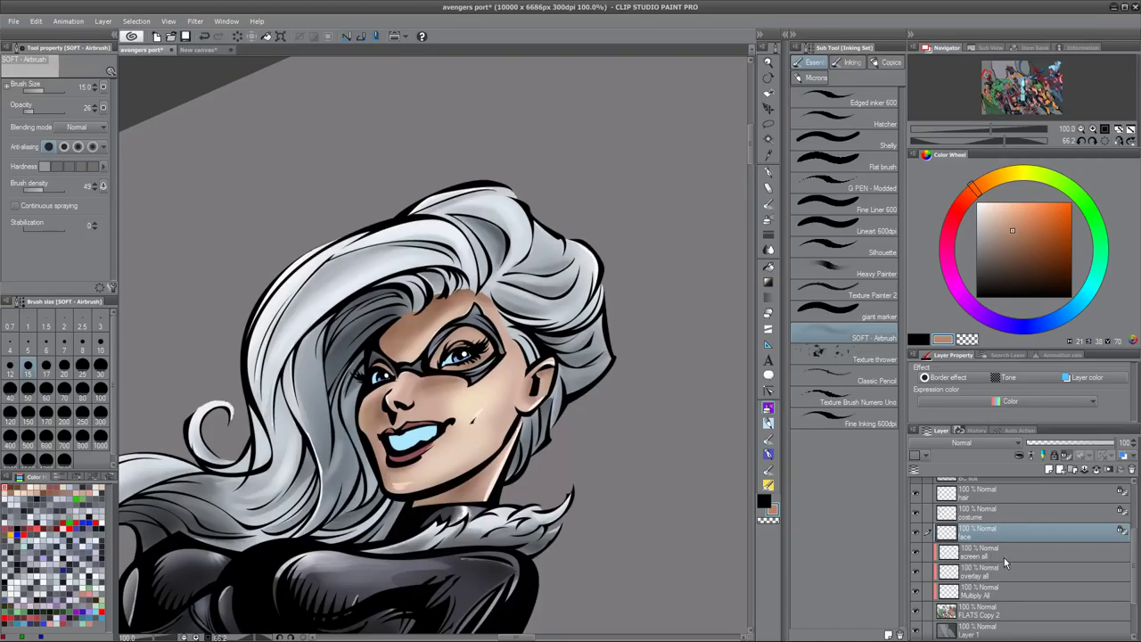
- Delete the screen all, overlay all and Multiply All layers together
left_click_drag(1132, 535, 1131, 547)
left_click(1028, 573)
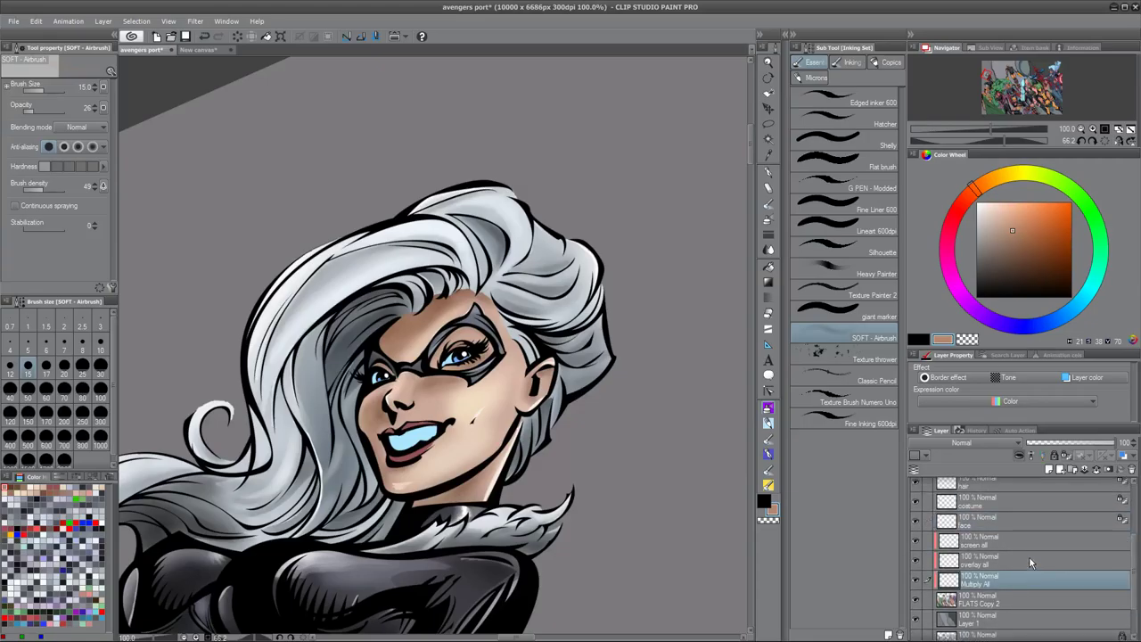
right_click(1023, 544)
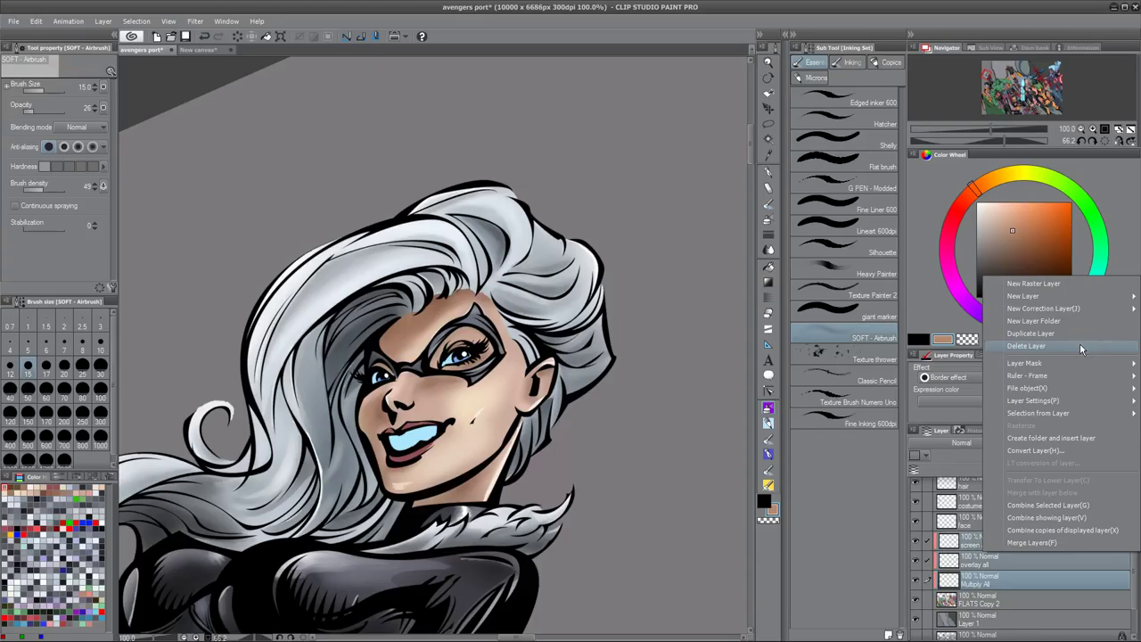
left_click(1079, 342)
- Add a new raster layer above FLATS Copy 2 and name it Black Cat Colors
key("ctrl+shift+n")
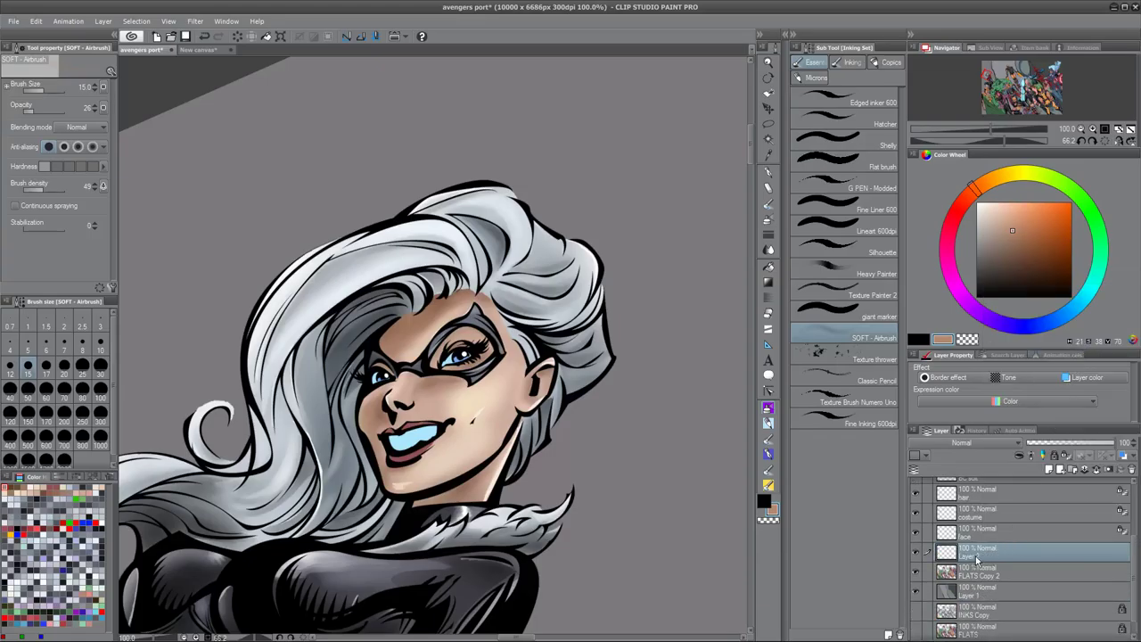
double_click(979, 555)
type("Black Cat Colors")
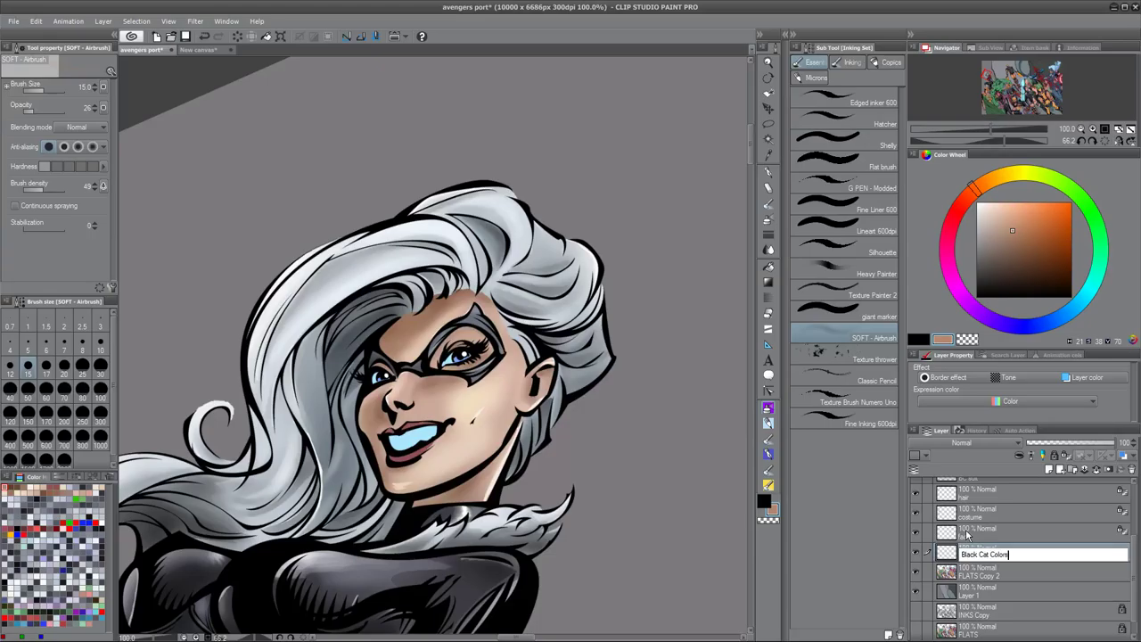
key("Return")
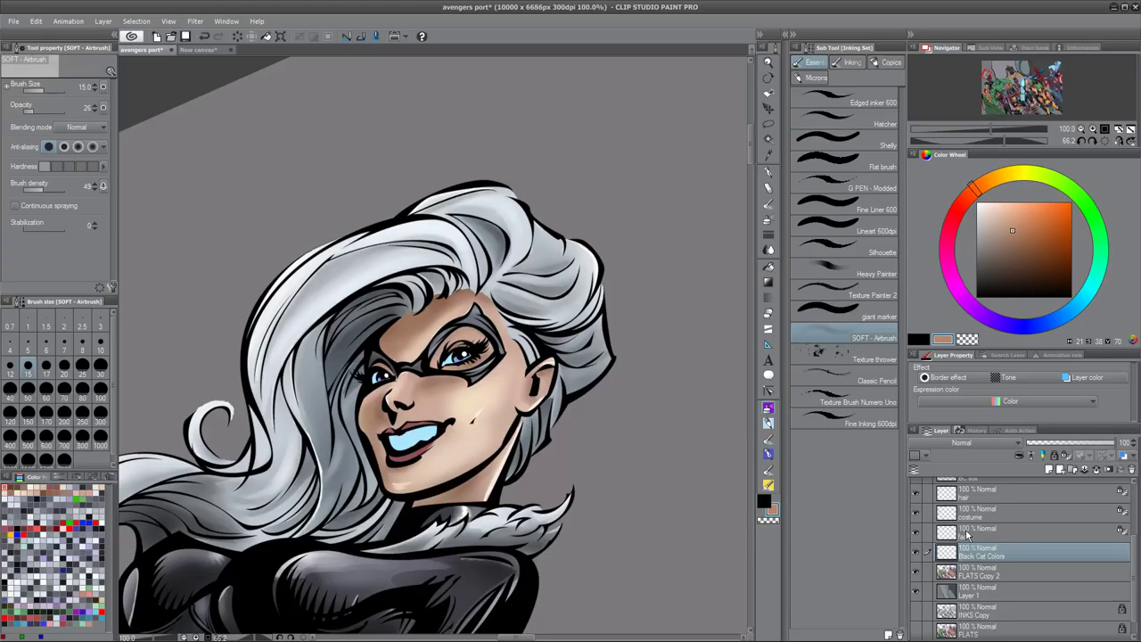
- On the FLATS Copy 2 layer, select the flat colour areas of both eyes and the teeth with Auto select
left_click_drag(1136, 551, 1137, 541)
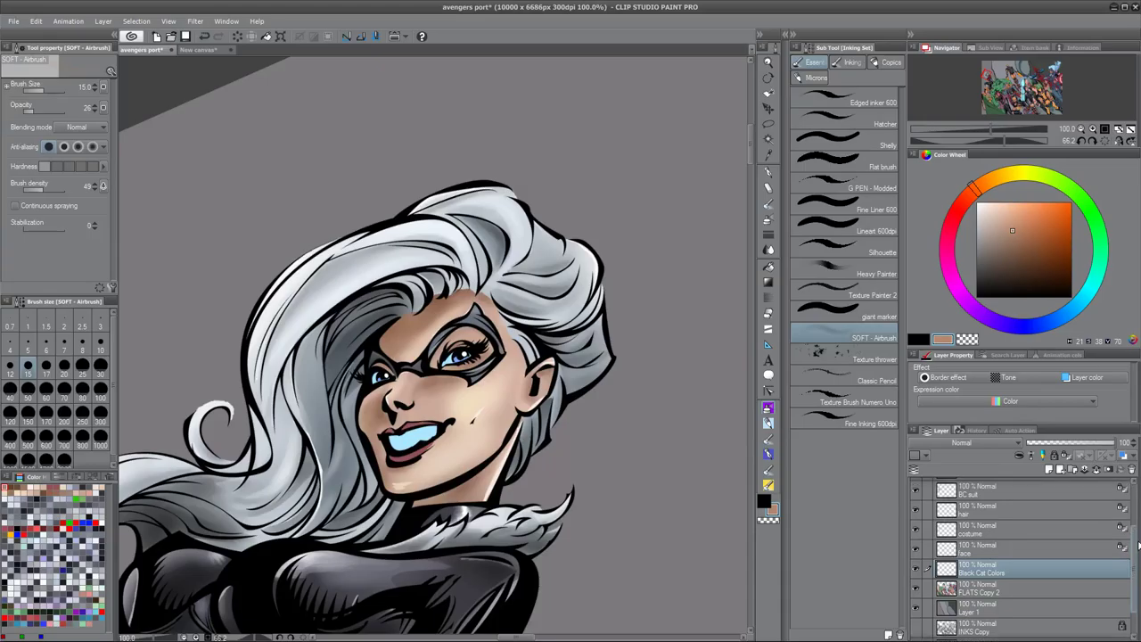
scroll(1138, 545, "up", 3)
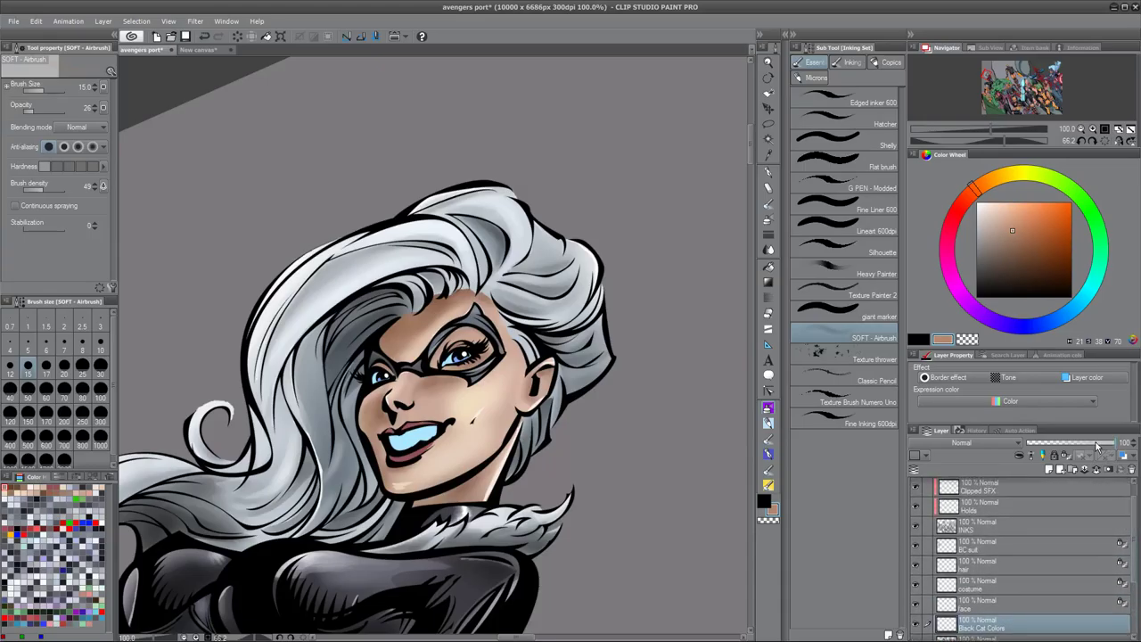
scroll(1134, 552, "down", 3)
left_click(1001, 593)
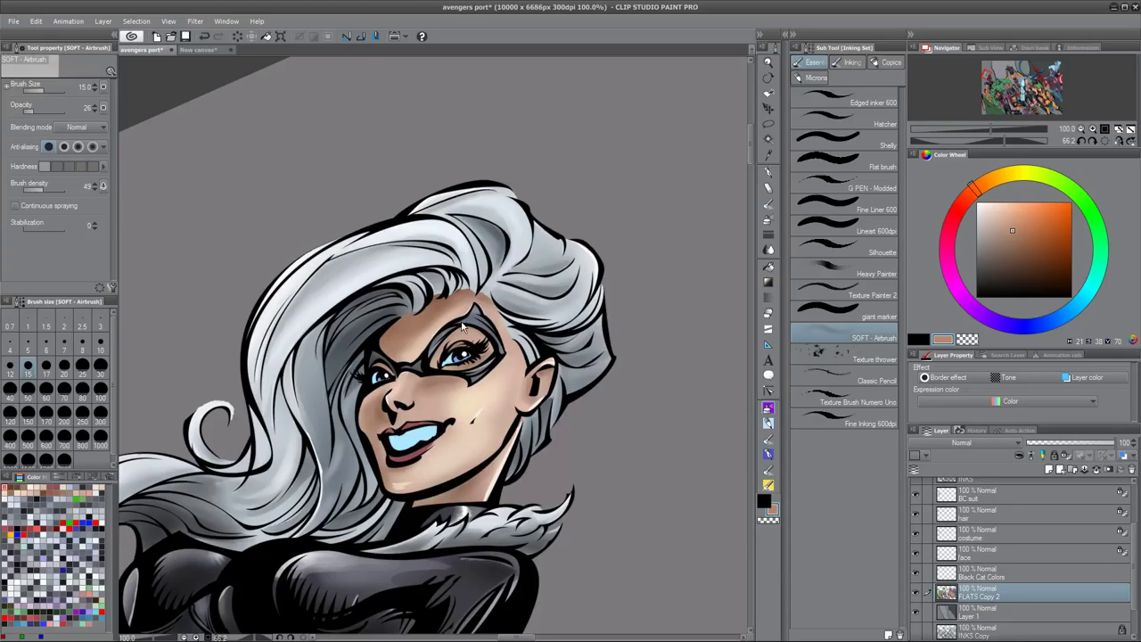
scroll(463, 328, "up", 4)
key("w")
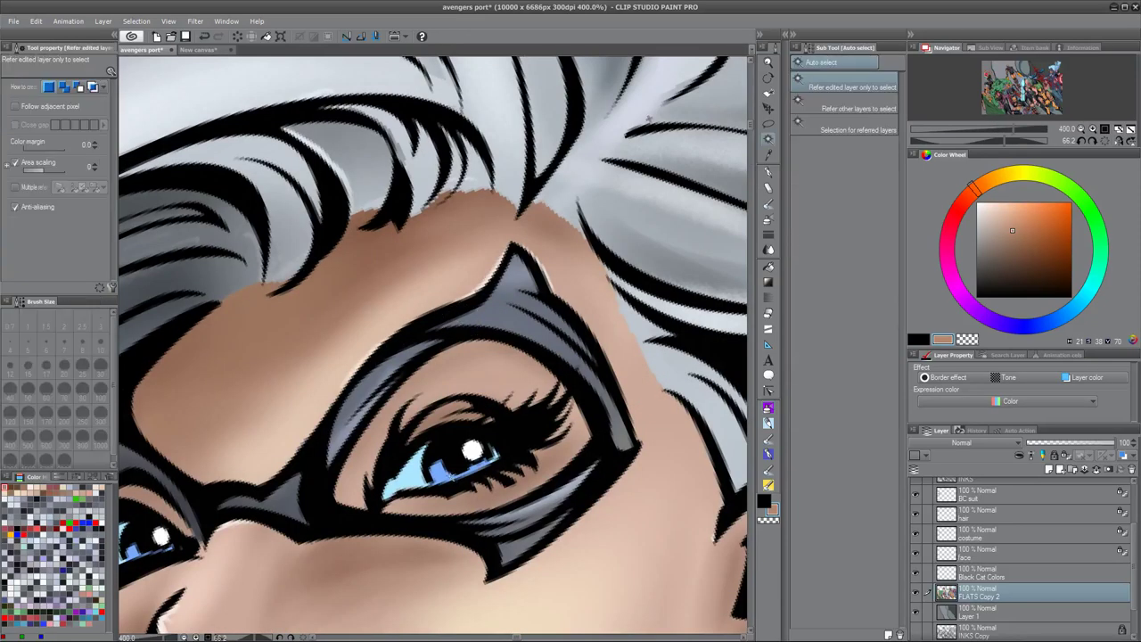
left_click(460, 454)
left_click_drag(540, 535, 576, 346)
left_click_drag(538, 423, 592, 354)
left_click(390, 473)
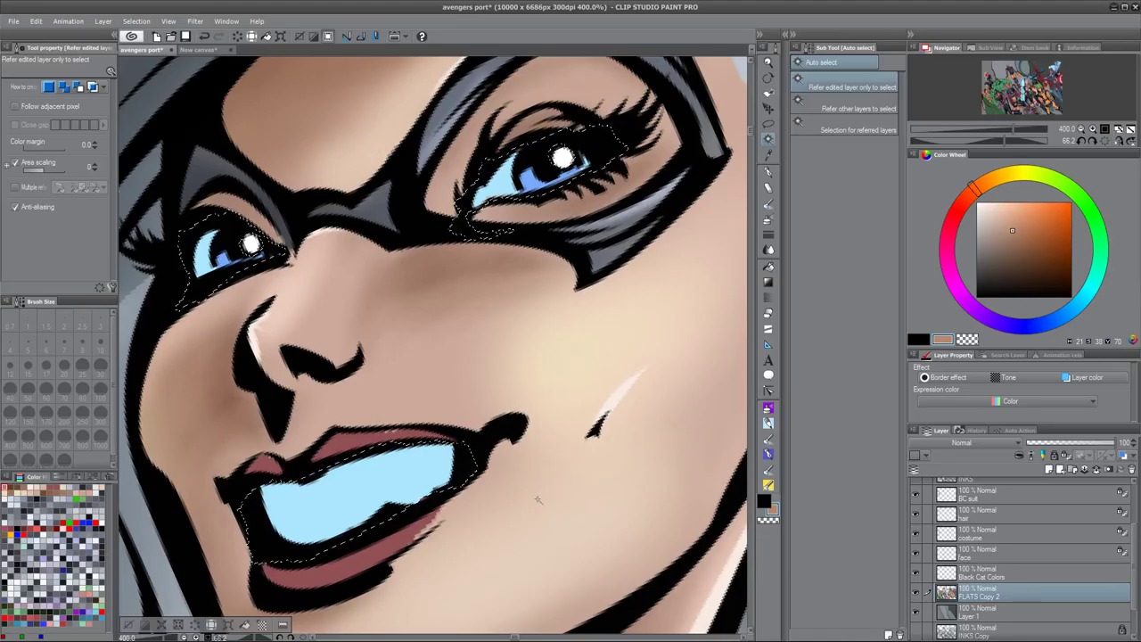
- Copy the selected eyes and teeth to a new layer, place it above Black Cat Colors, and name it eyes teef
key("ctrl+c")
key("ctrl+v")
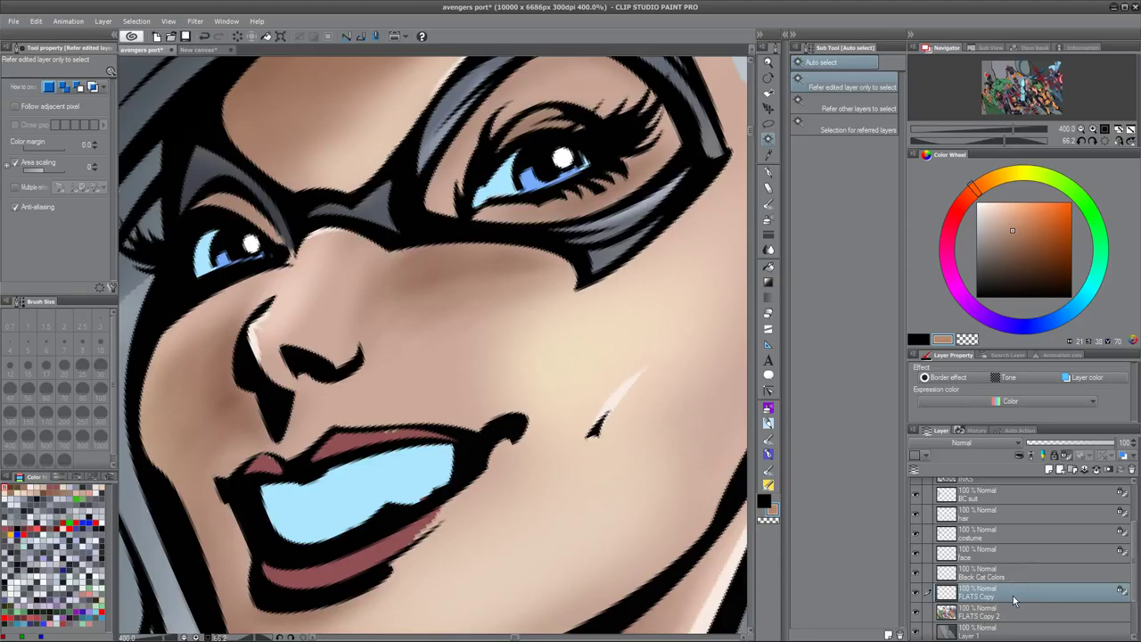
left_click_drag(1012, 590, 1017, 561)
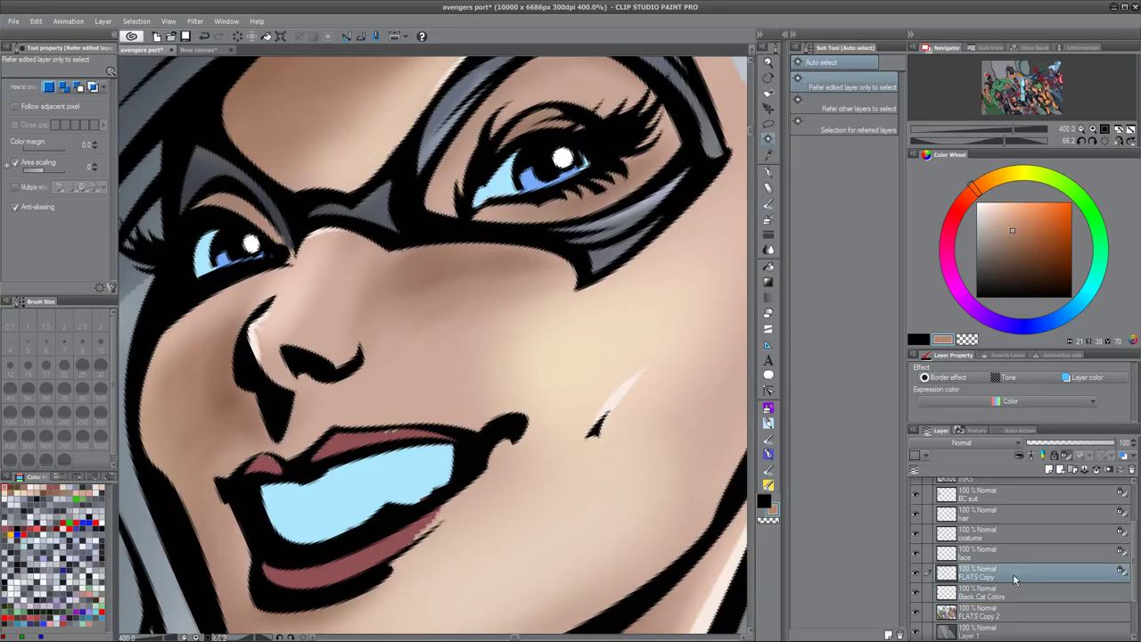
double_click(989, 575)
type("eyes teef")
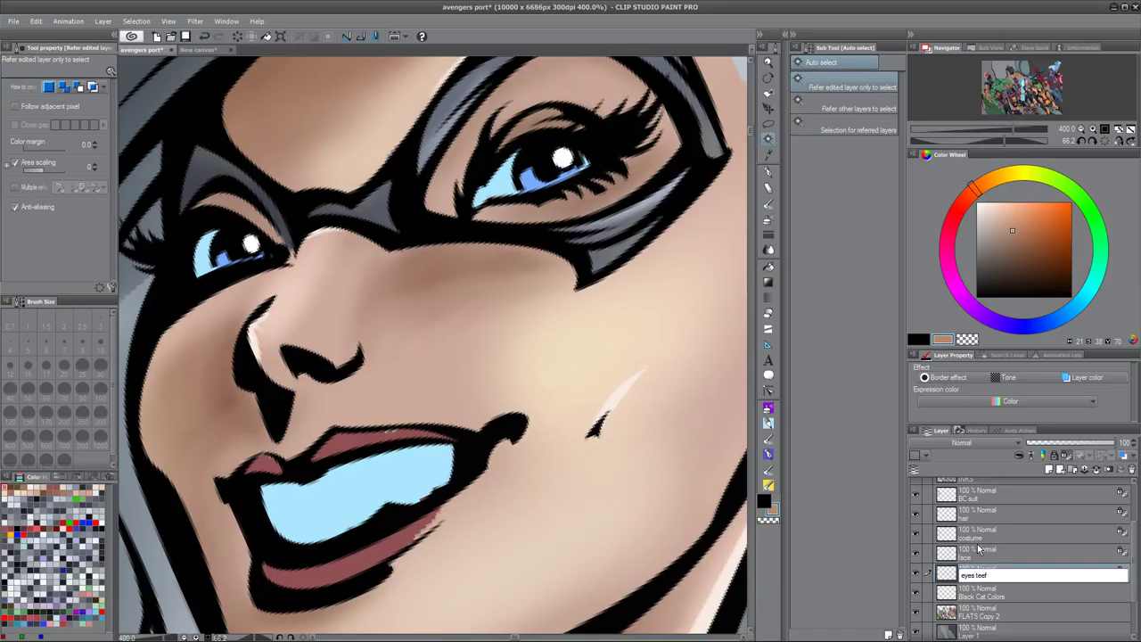
key("Return")
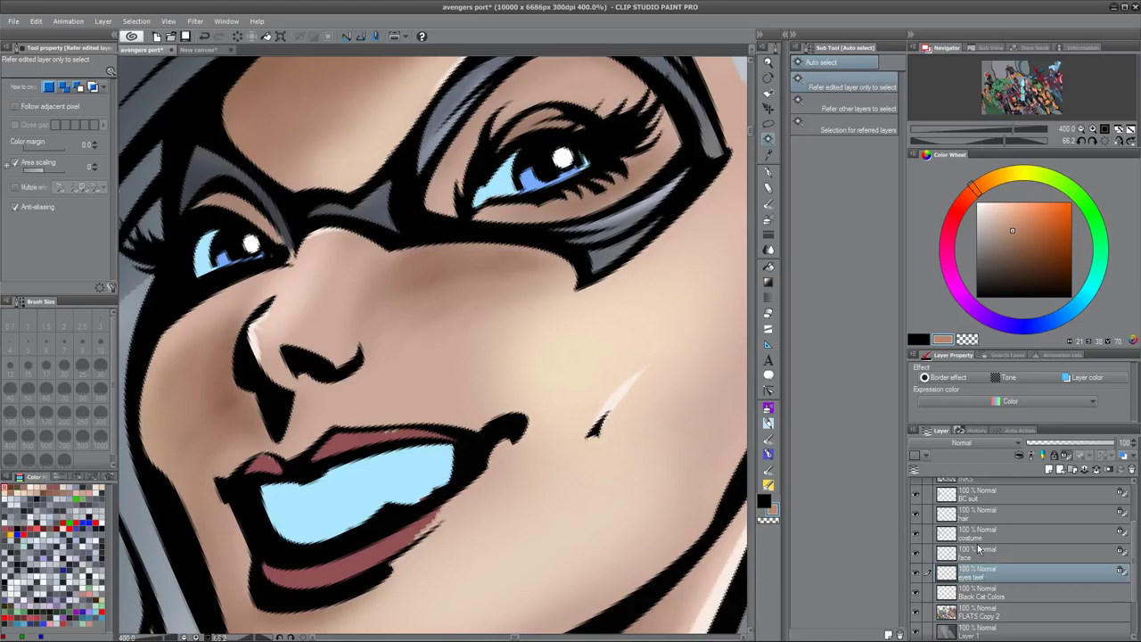
- Sample the iris blue, shift it to a deeper saturated blue, and shade both irises with SOFT - Airbrush
key("ctrl+plus")
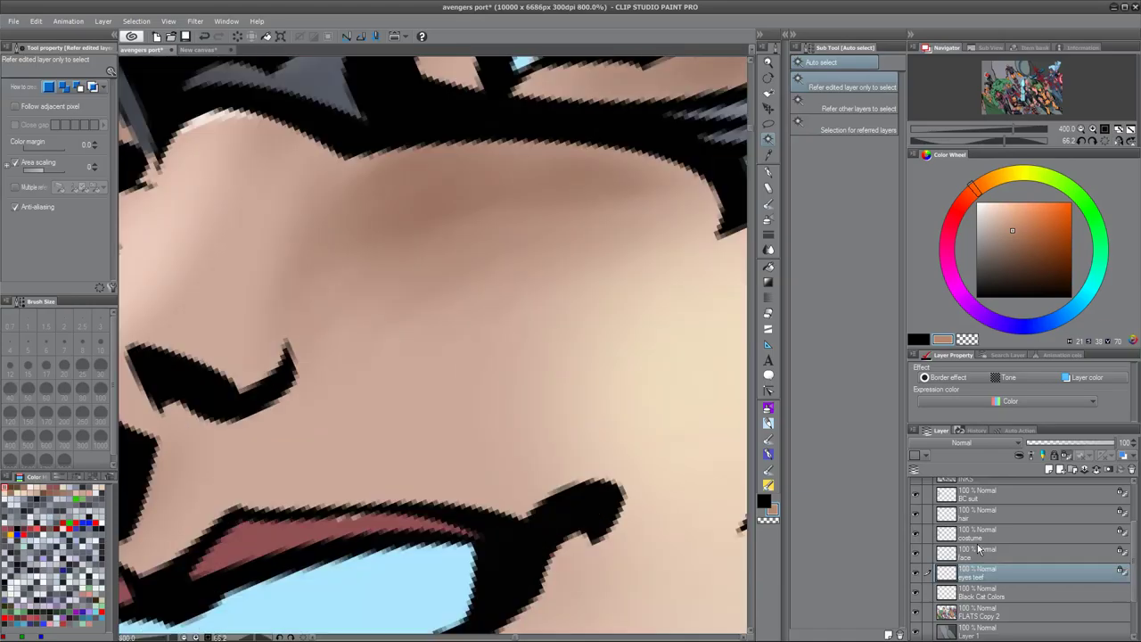
key("ctrl+minus")
key("ctrl+minus")
key("ctrl+minus")
key("ctrl+minus")
key("ctrl+minus")
key("ctrl+minus")
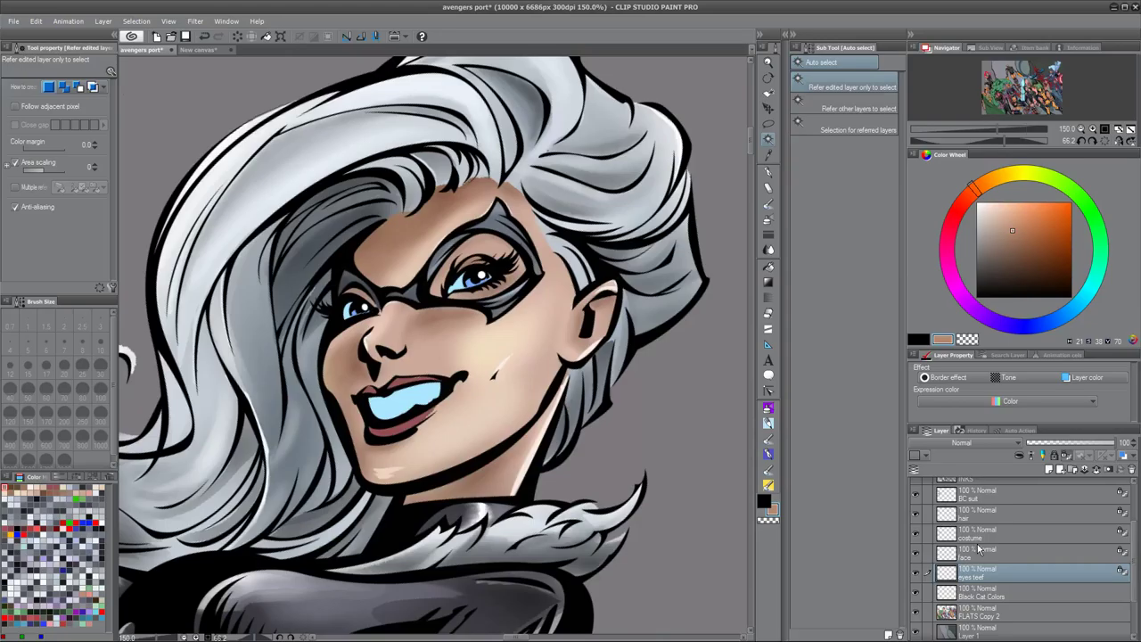
left_click_drag(416, 385, 502, 504)
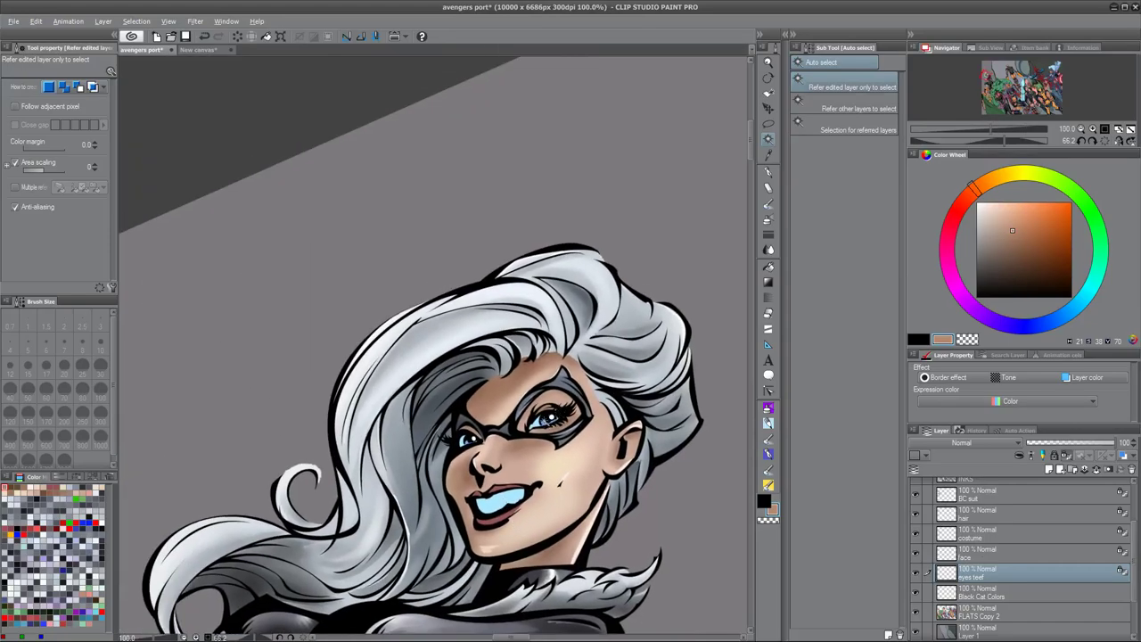
left_click(771, 423)
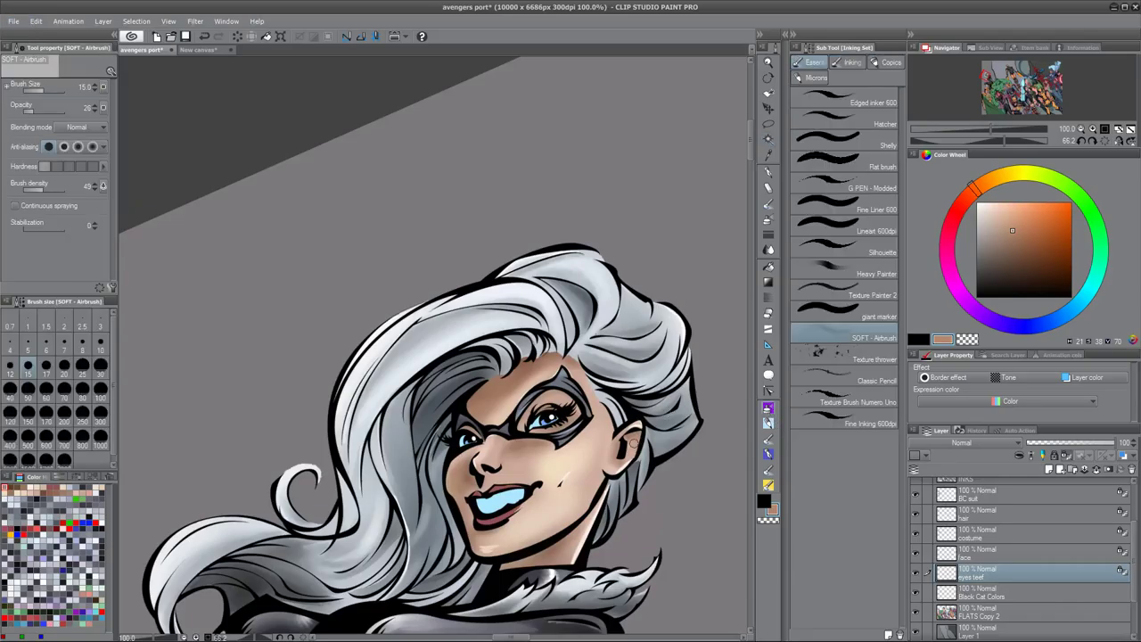
left_click(547, 419, "alt")
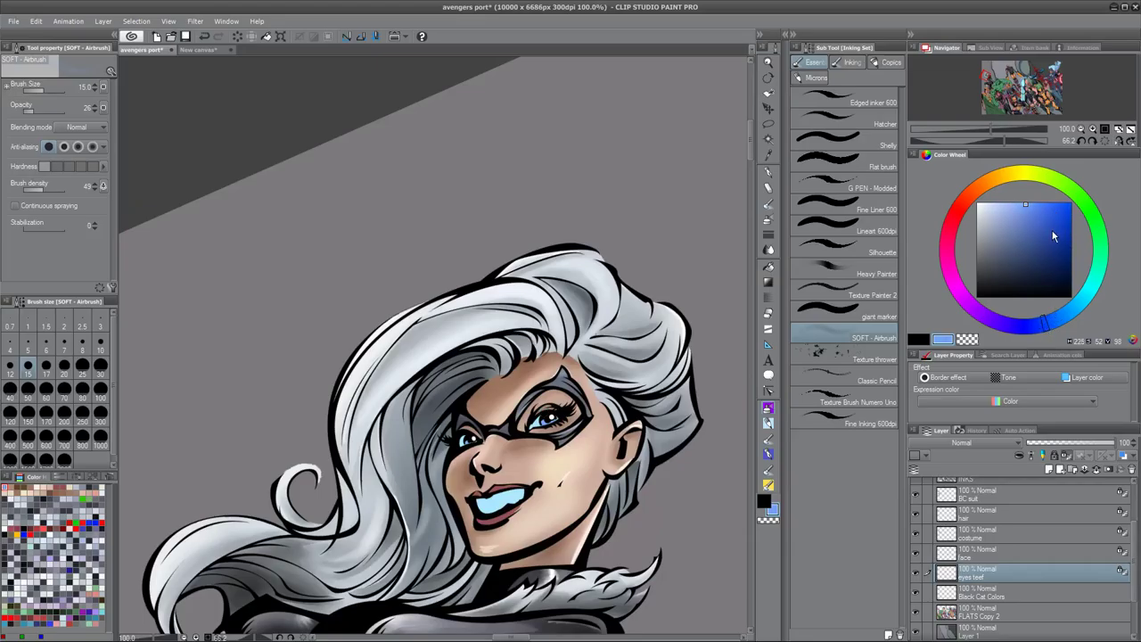
left_click_drag(1030, 204, 1037, 212)
left_click_drag(1054, 331, 1037, 322)
left_click_drag(1049, 203, 1057, 209)
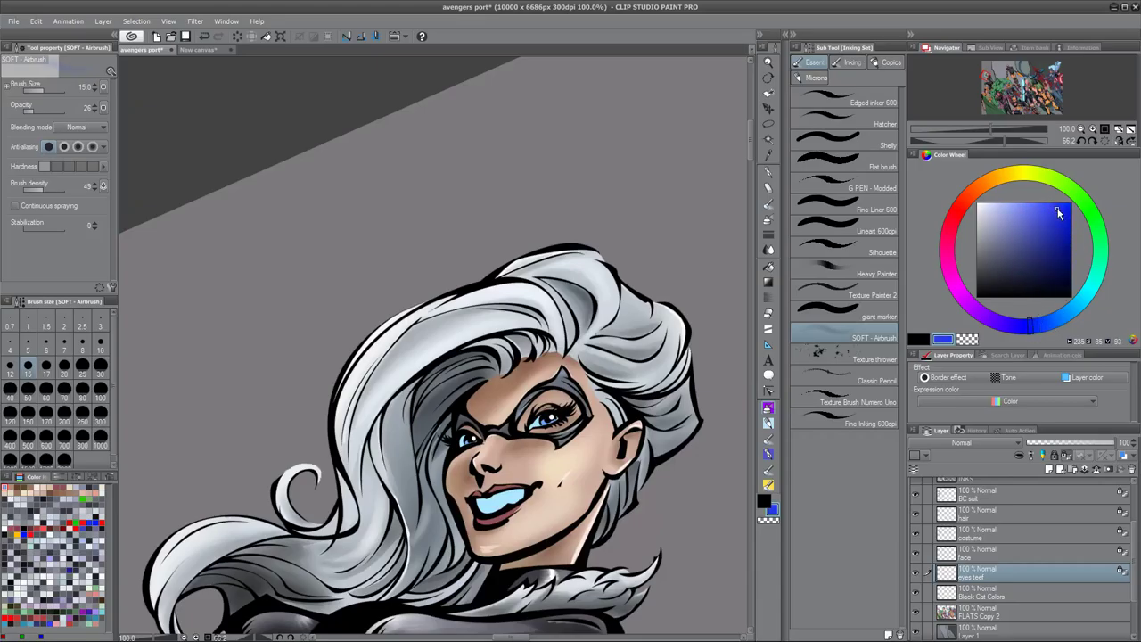
left_click_drag(553, 417, 570, 410)
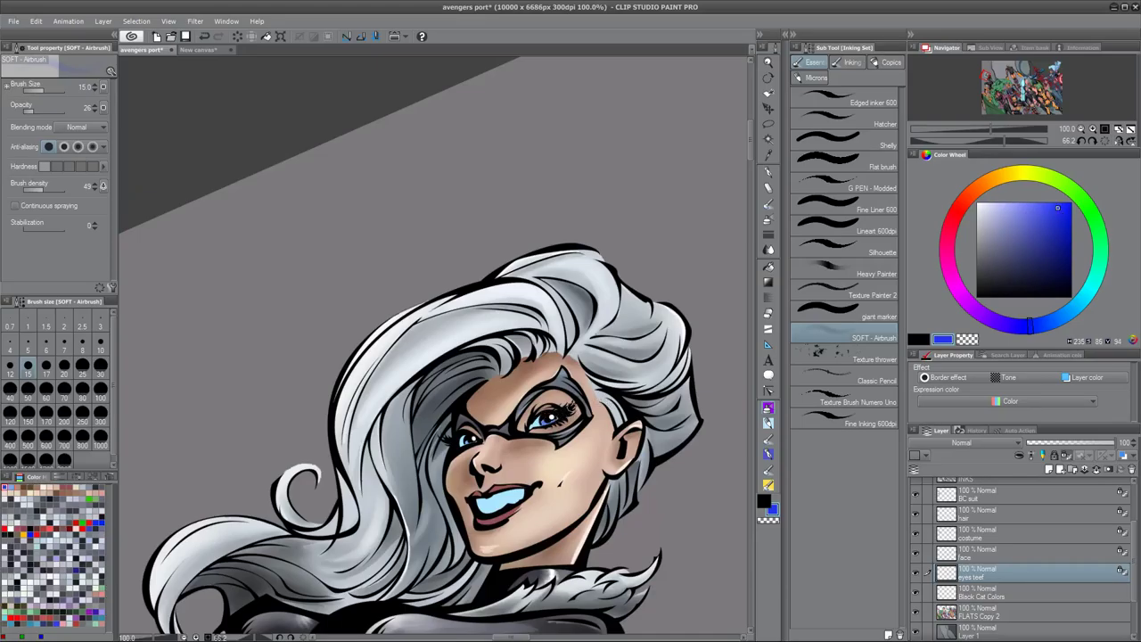
left_click_drag(474, 437, 468, 440)
- Highlight both irises with a pale blue using SOFT - Airbrush, reducing the brush size to 5
scroll(503, 407, "up", 3)
scroll(503, 407, "up", 4)
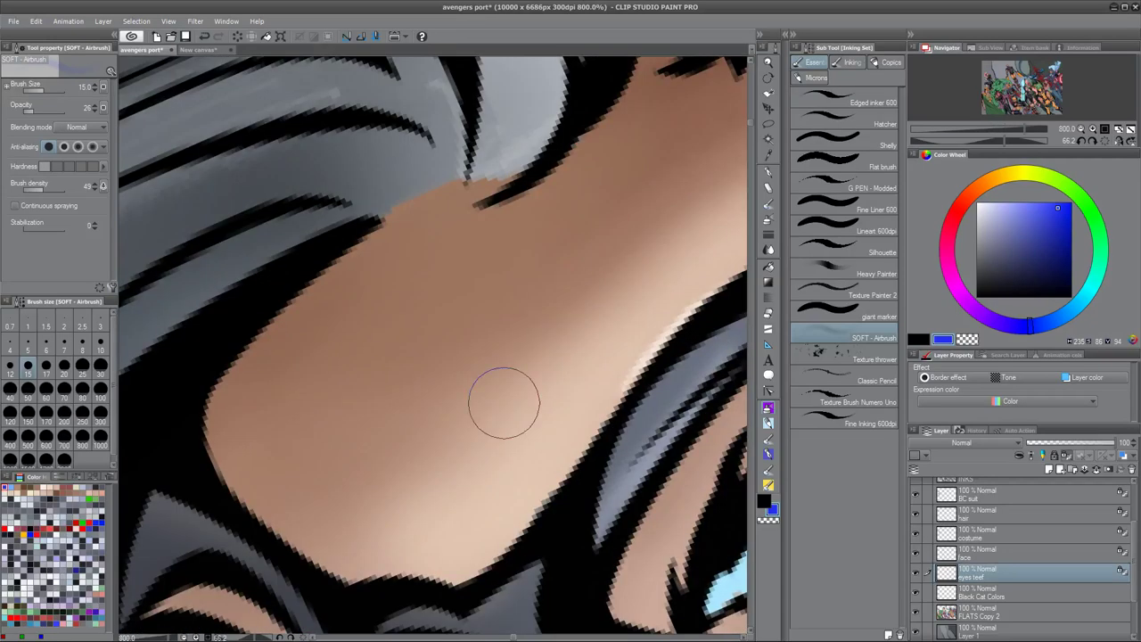
left_click_drag(535, 484, 234, 269)
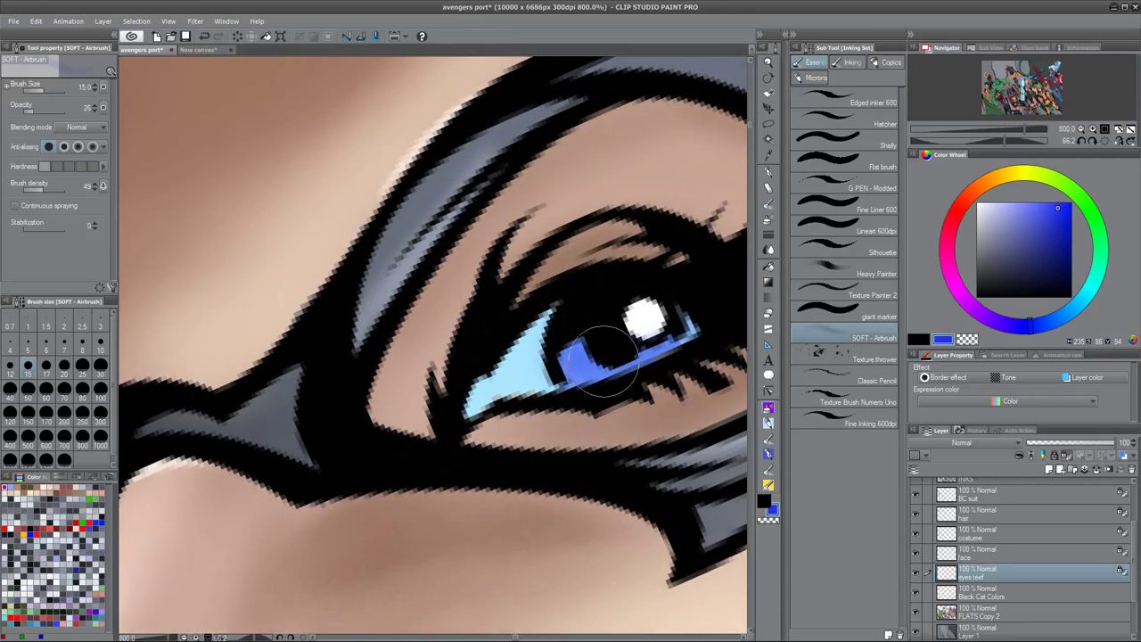
left_click_drag(1030, 211, 998, 208)
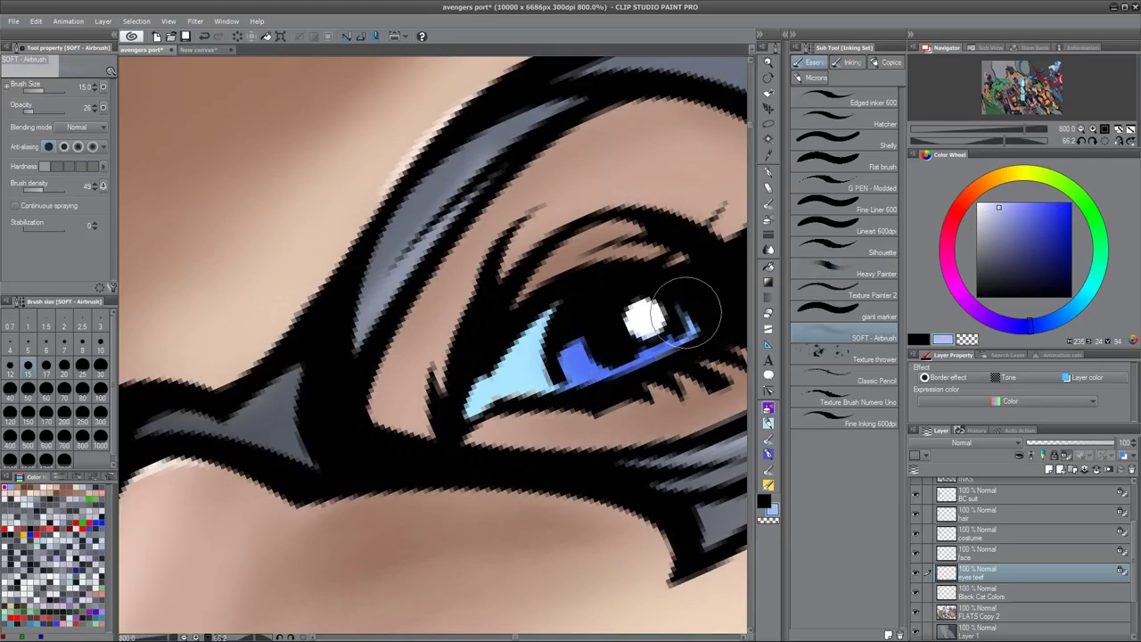
left_click_drag(597, 415, 606, 426)
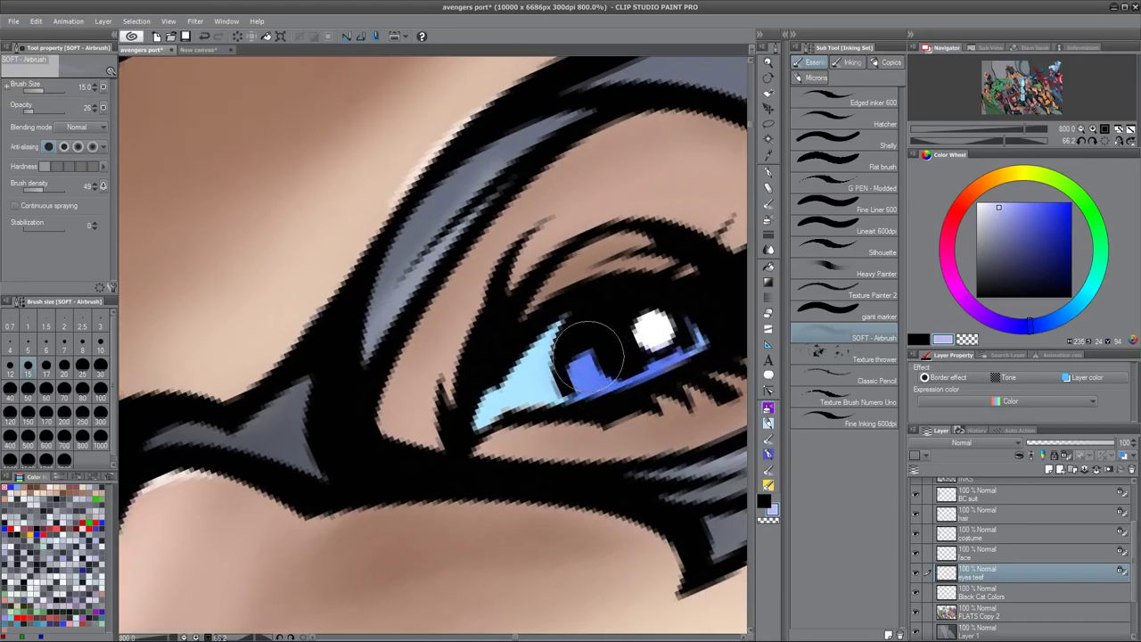
key("bracketleft")
key("bracketleft")
key("bracketleft")
key("bracketleft")
key("bracketleft")
key("bracketleft")
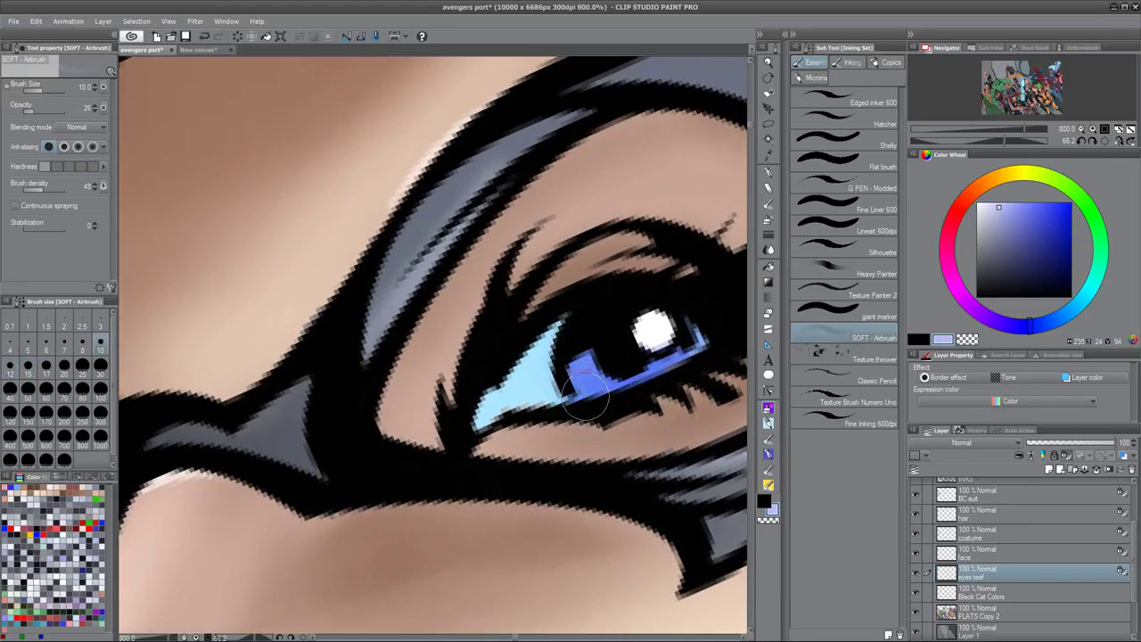
left_click_drag(587, 345, 593, 347)
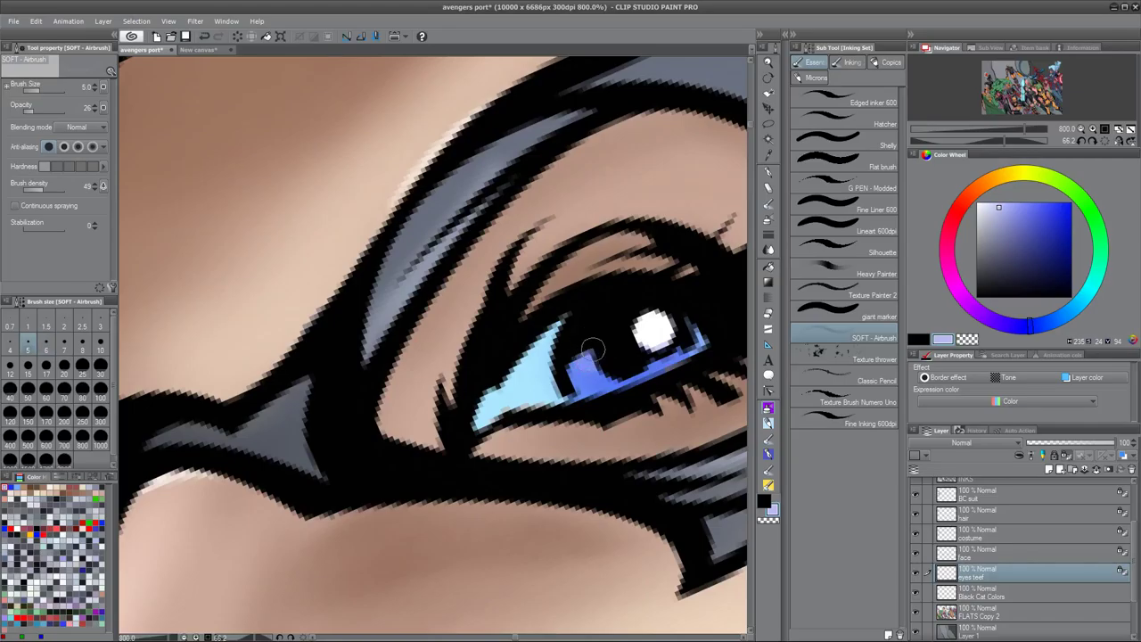
left_click_drag(537, 454, 674, 428)
mouse_move(364, 481)
left_mouse_down()
mouse_move(571, 429)
mouse_move(640, 441)
left_mouse_up()
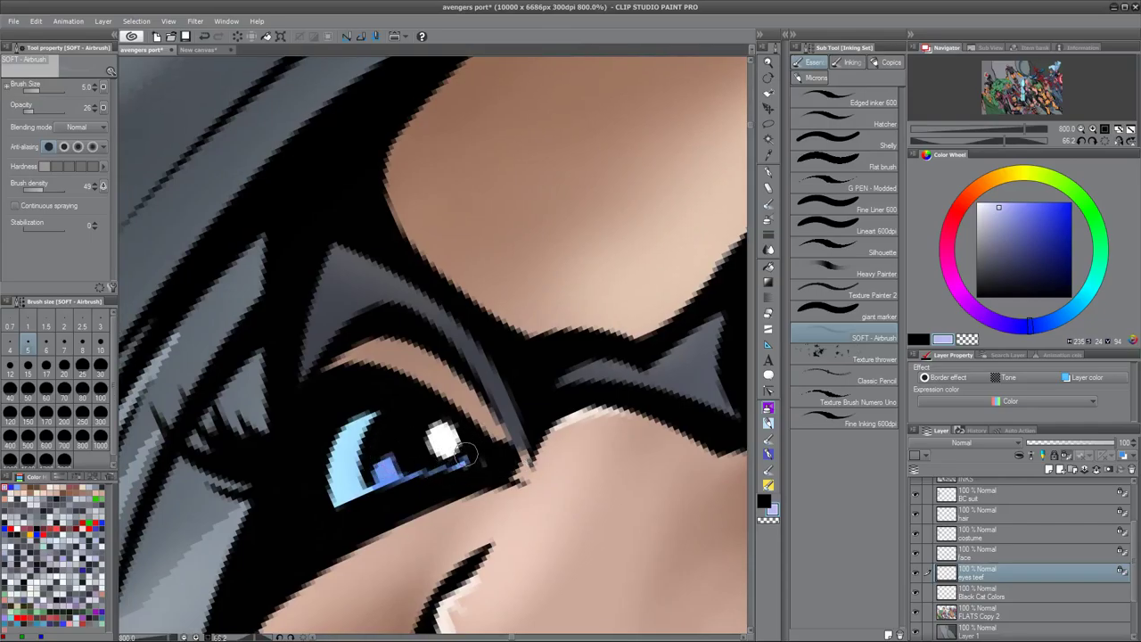
scroll(484, 415, "down", 8)
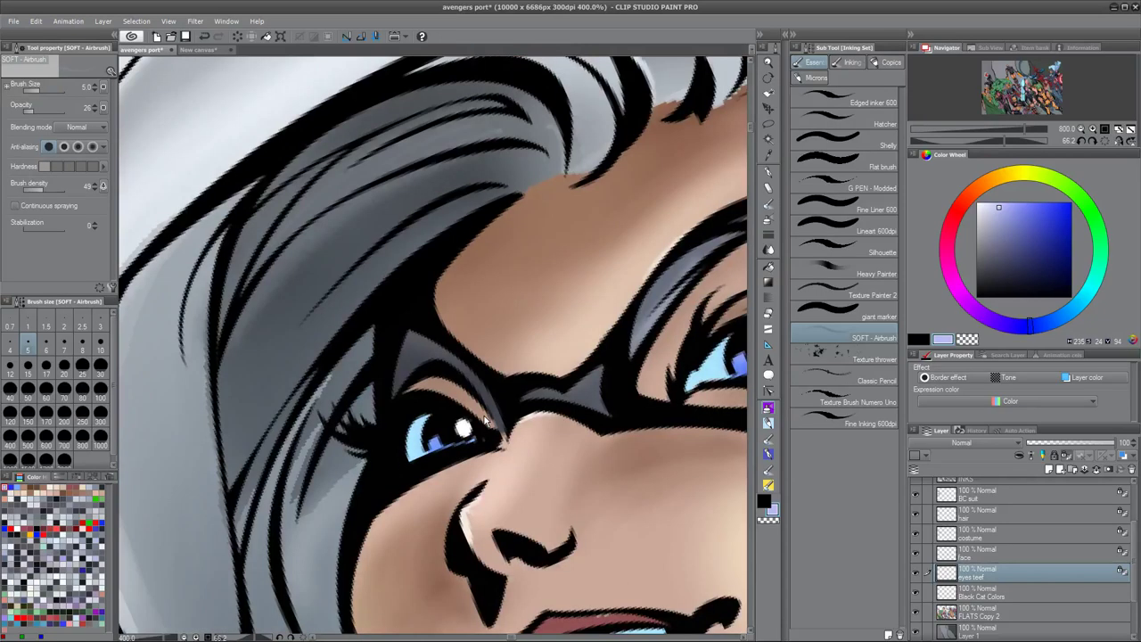
scroll(486, 423, "down", 1)
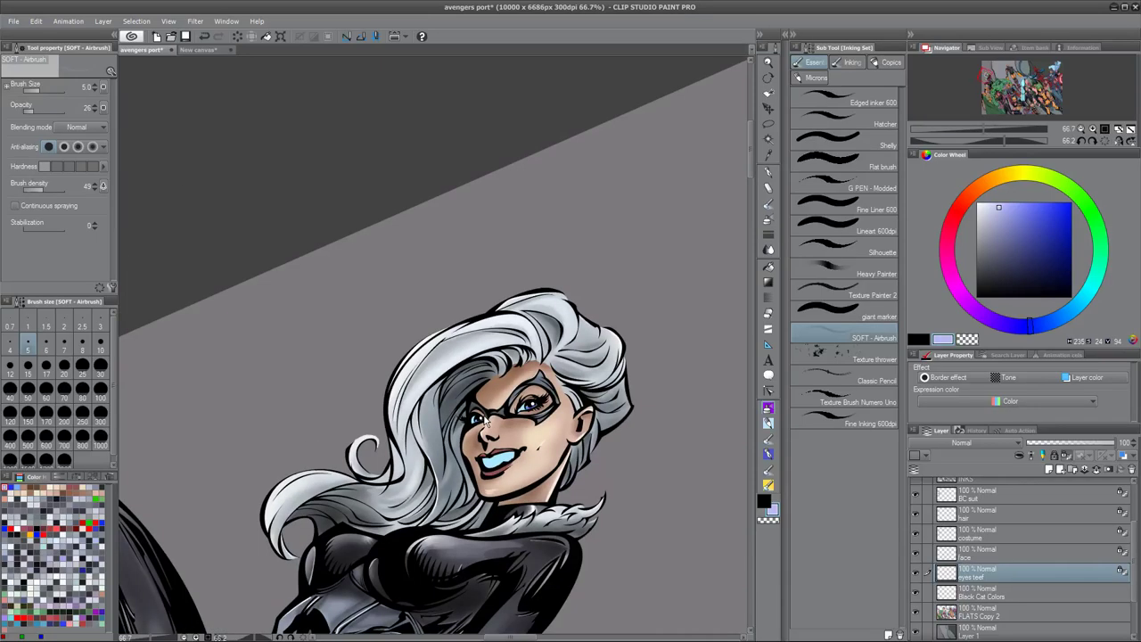
- Choose a dark saturated blue and touch up the irises, enlarging the airbrush to size 10
scroll(487, 423, "up", 2)
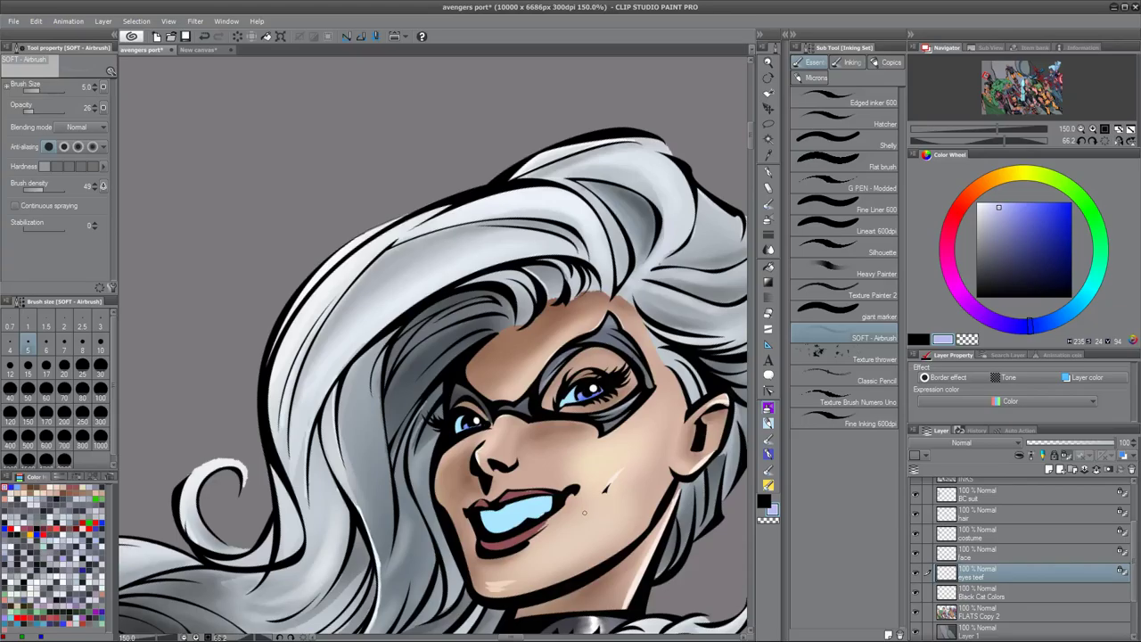
left_click(1070, 241)
left_click(588, 395)
key("ctrl+z")
key("bracketright")
key("bracketright")
key("bracketright")
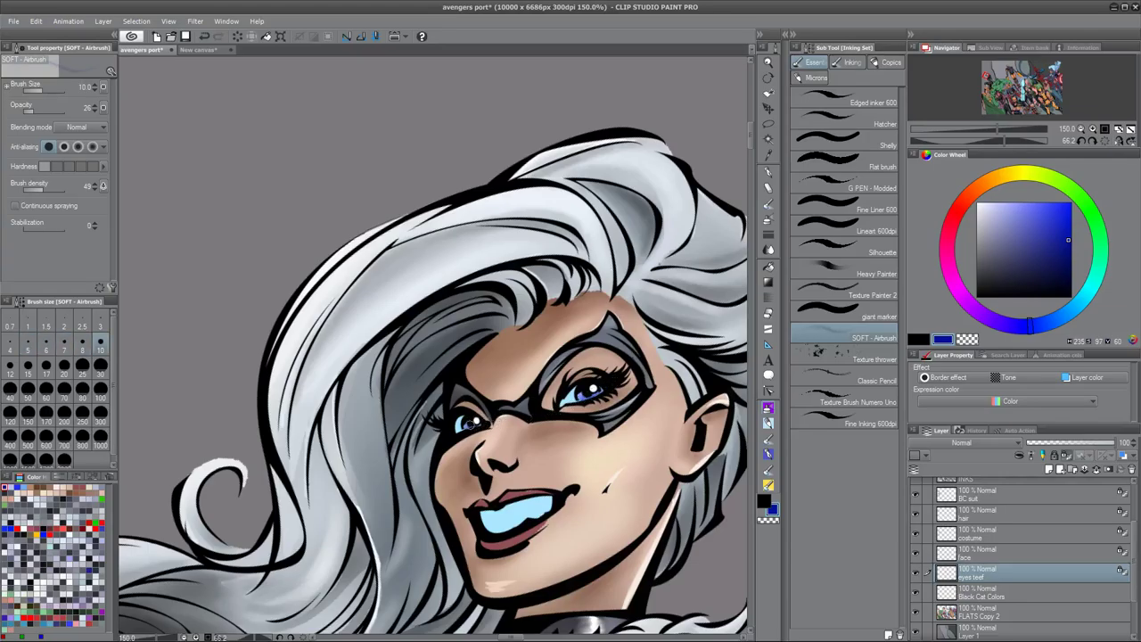
scroll(491, 416, "down", 1)
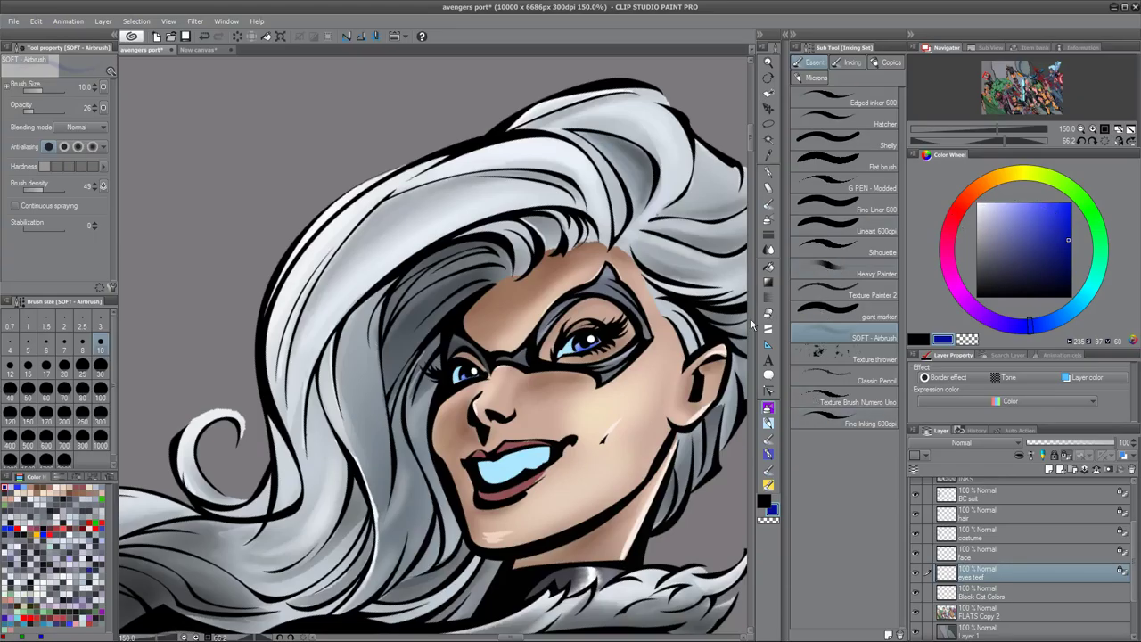
- Sample the teeth's light blue, shift it to paler, less saturated tints, and airbrush the teeth at size 10
left_click(513, 462, "alt")
left_click(1007, 206)
left_click_drag(1008, 205, 1005, 207)
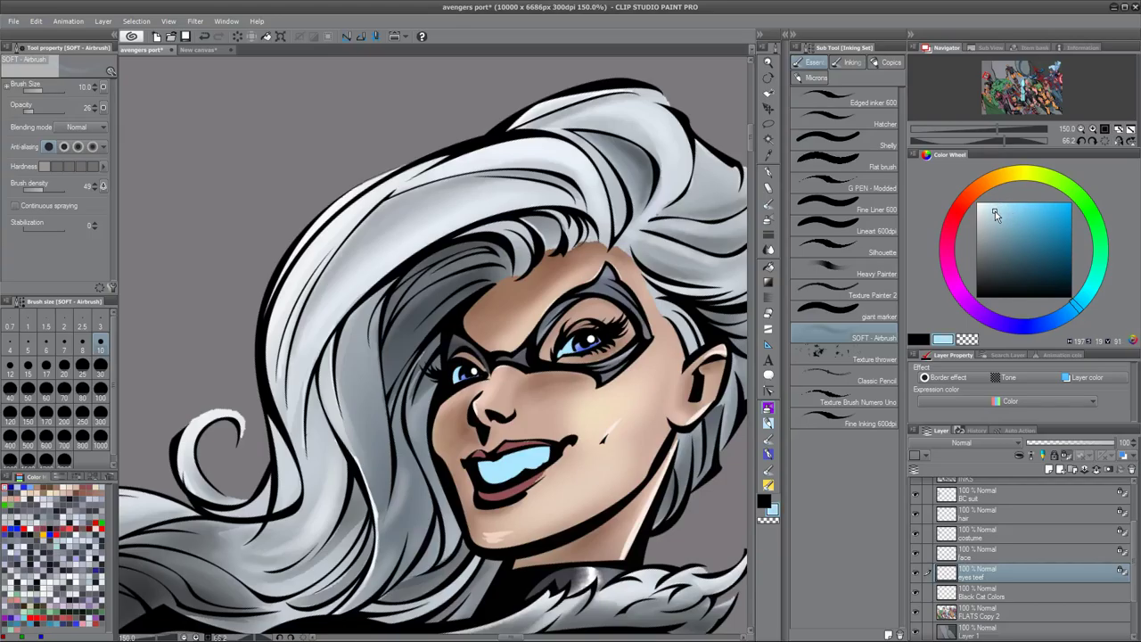
left_click_drag(994, 211, 1000, 213)
left_click_drag(998, 218, 994, 228)
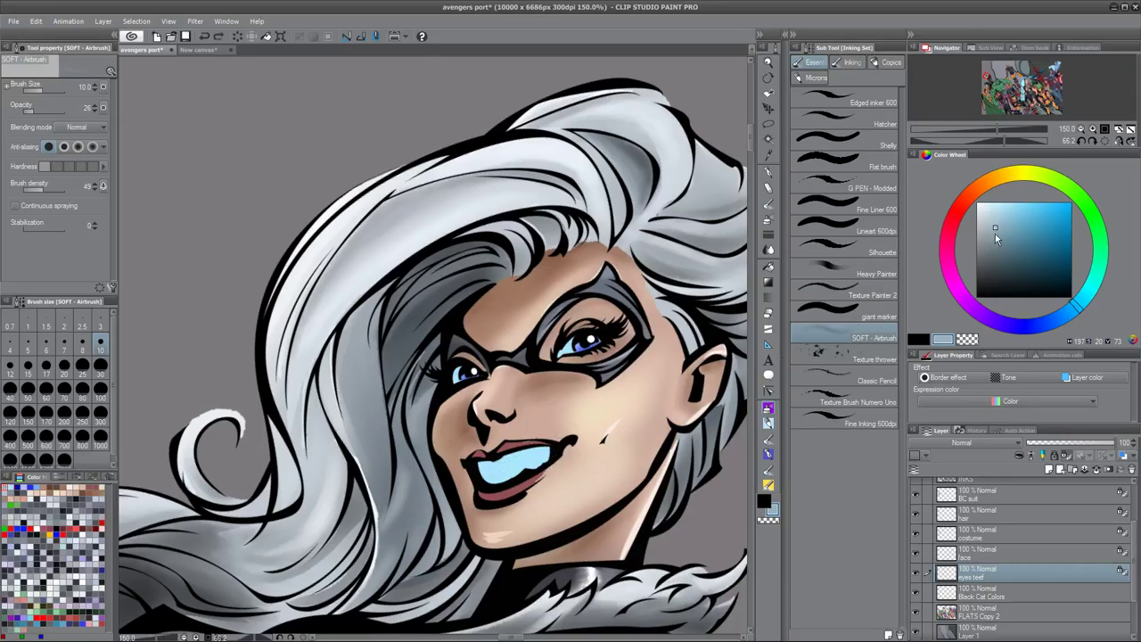
left_click_drag(988, 223, 985, 212)
mouse_move(490, 474)
left_mouse_down()
mouse_move(546, 456)
mouse_move(531, 451)
left_mouse_up()
left_click(987, 204)
left_click_drag(986, 208, 985, 203)
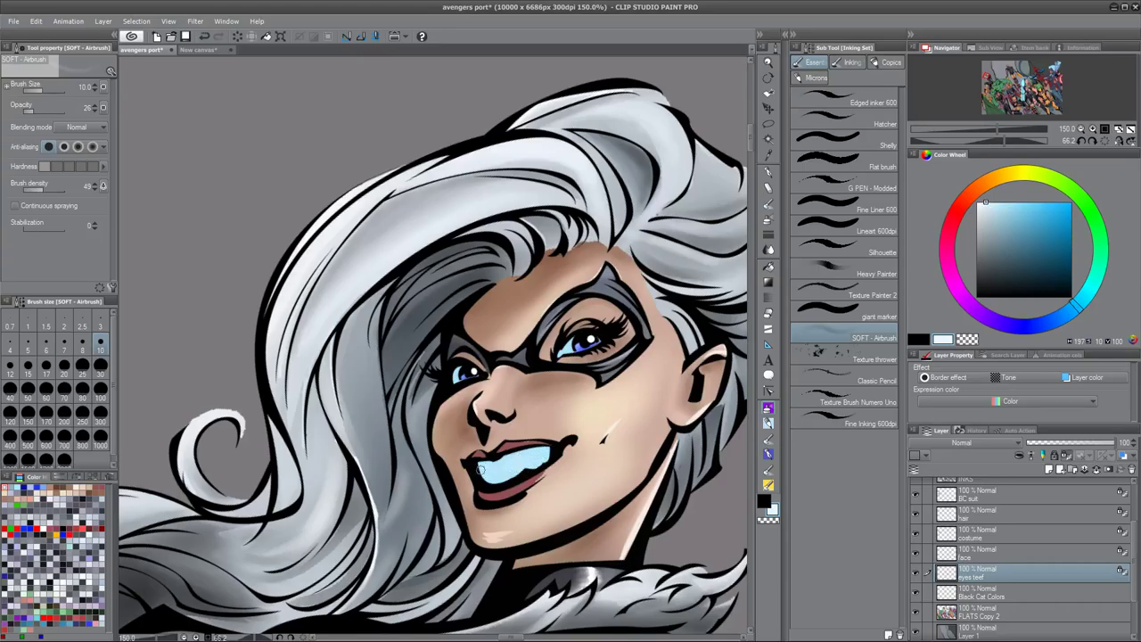
left_click_drag(481, 469, 514, 482)
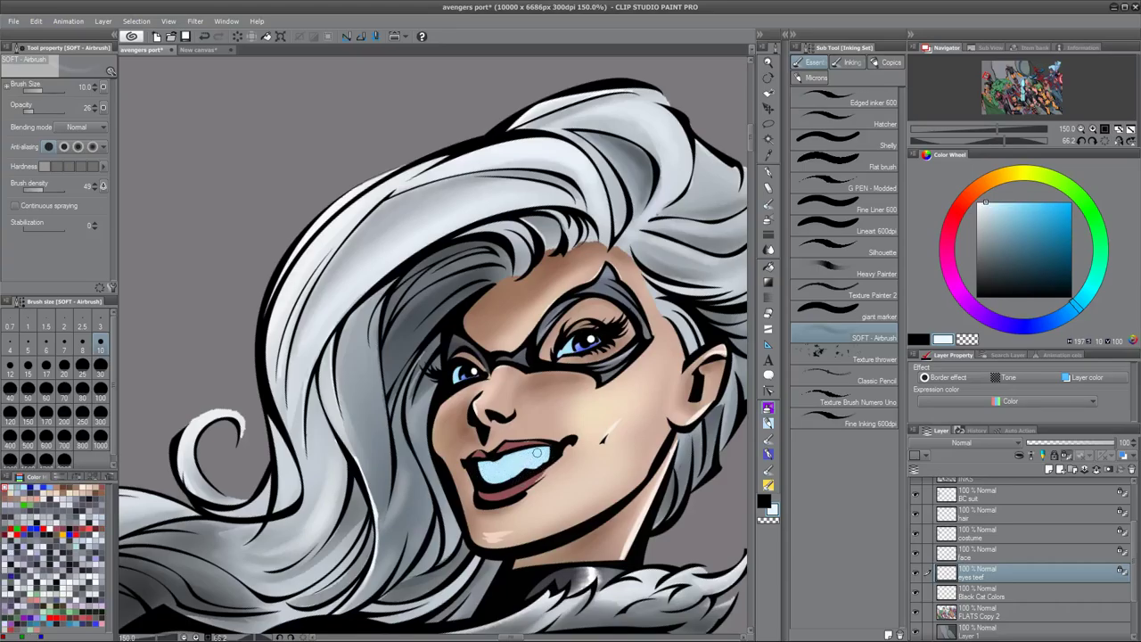
- Airbrush a near-white blue over the teeth and enlarge the brush to size 25
left_click(1050, 234)
key("ctrl+z")
left_click_drag(1053, 231, 982, 207)
left_click_drag(481, 467, 548, 448)
key("bracketright")
key("bracketright")
key("bracketright")
key("bracketright")
key("bracketright")
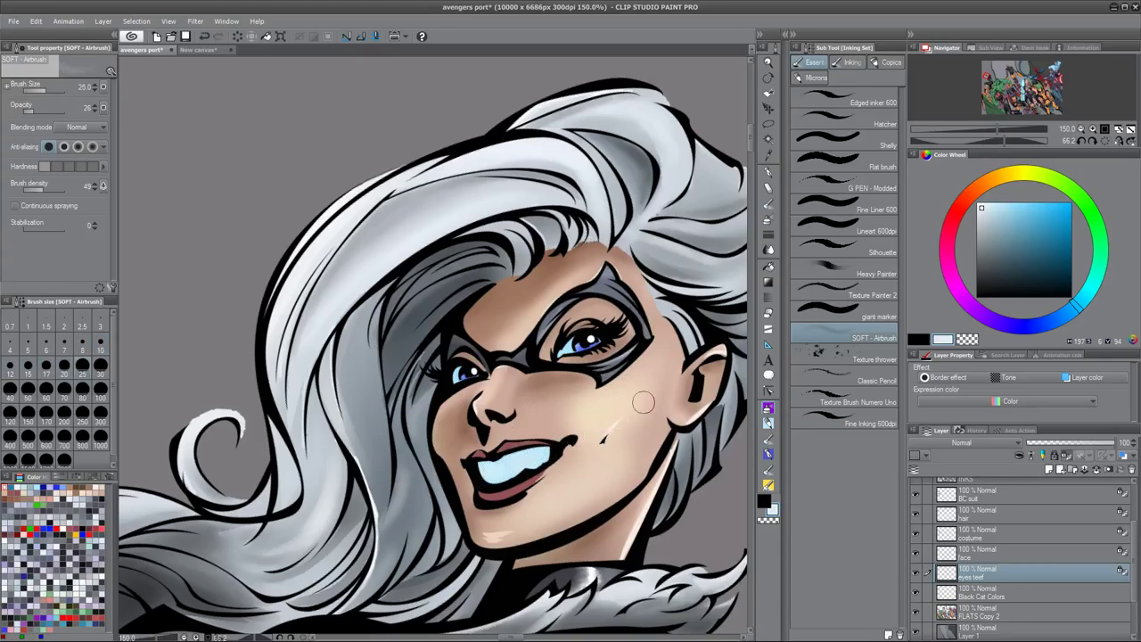
- Pick a slightly greyer pale blue and reduce the airbrush to a fine size for shading the teeth
left_click(985, 220)
key("bracketright")
key("bracketright")
key("bracketright")
key("bracketleft")
key("bracketleft")
key("bracketleft")
key("bracketleft")
key("bracketleft")
key("bracketleft")
key("bracketleft")
key("bracketleft")
key("bracketleft")
key("bracketleft")
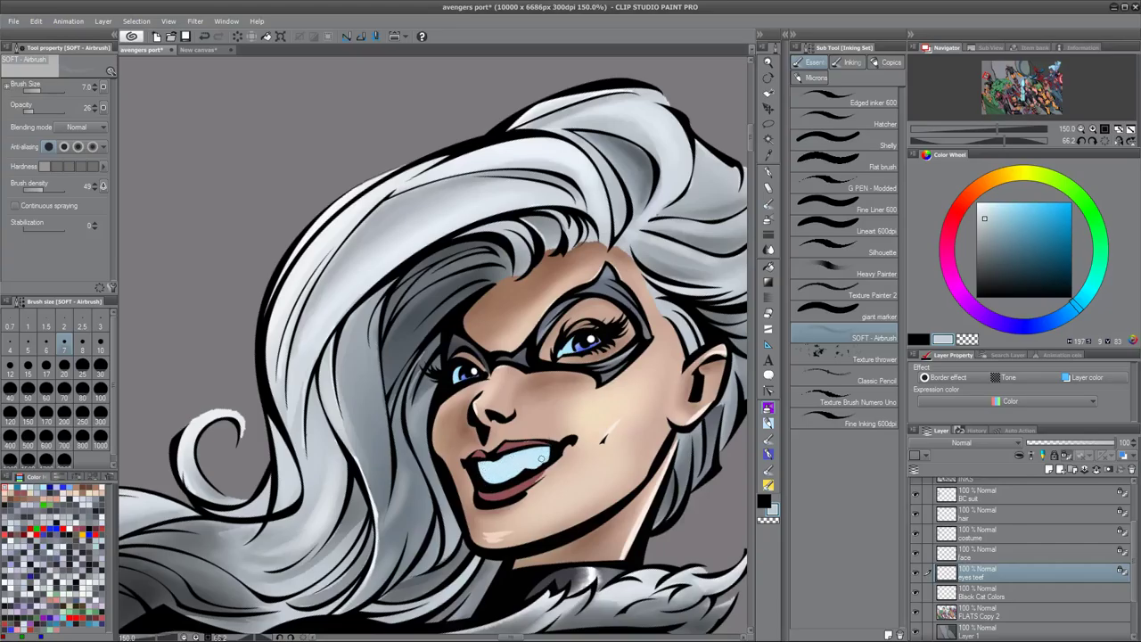
key("bracketleft")
key("bracketleft")
key("bracketleft")
key("bracketleft")
key("bracketleft")
key("bracketleft")
- Sample the pale blue from the teeth and blend their lower edge with the airbrush at size 6
left_click(530, 455, "alt")
key("bracketright")
key("bracketright")
key("bracketright")
key("bracketright")
key("bracketright")
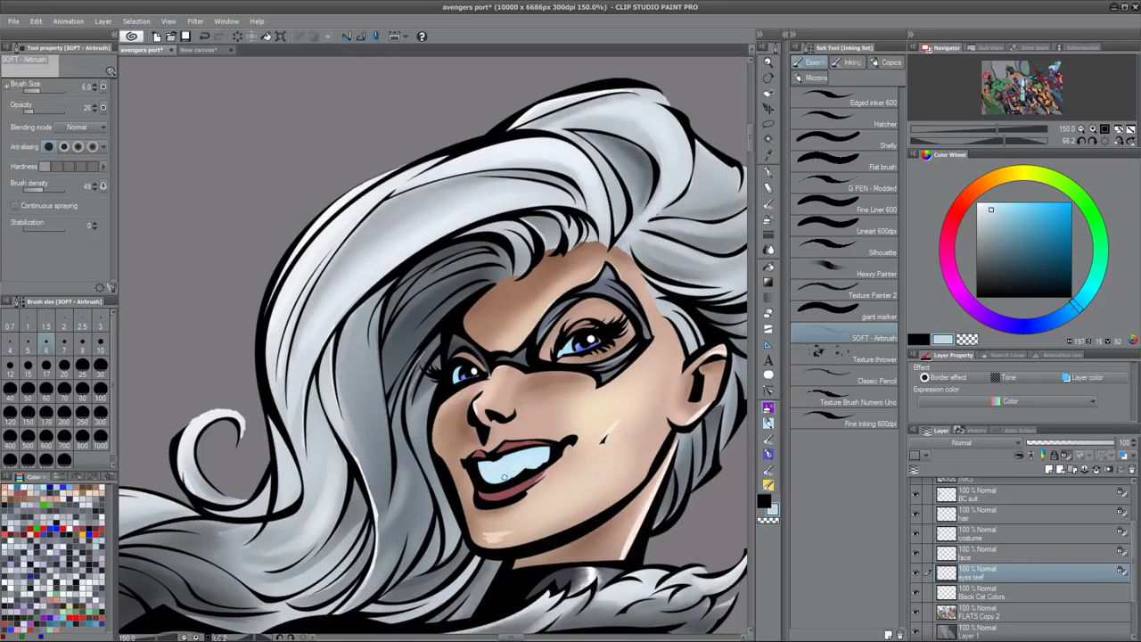
left_click_drag(504, 477, 503, 499)
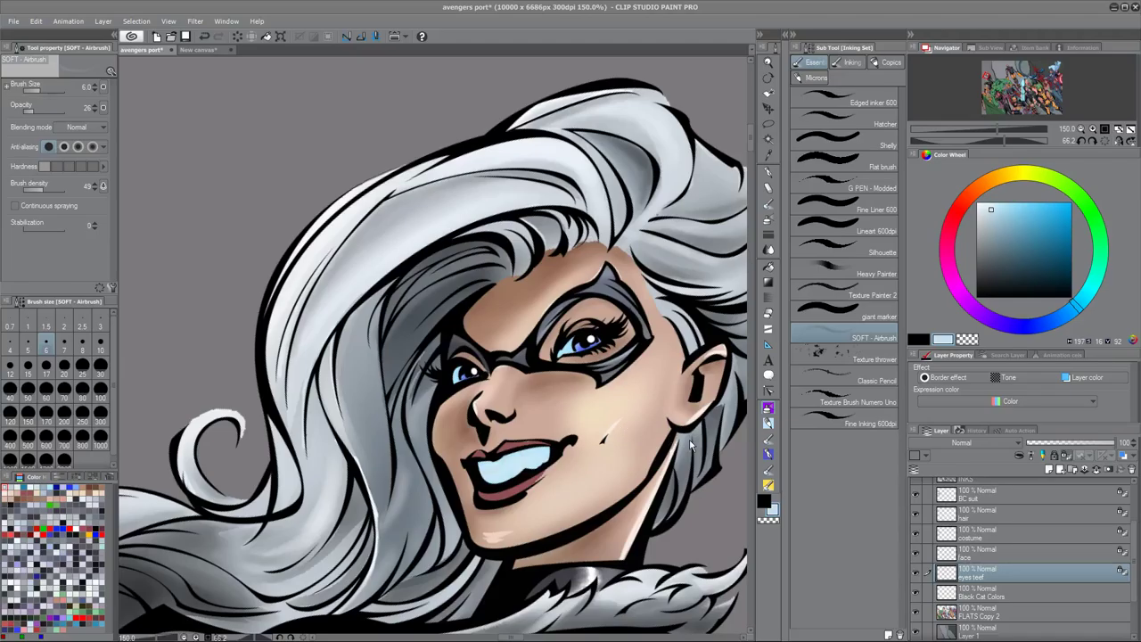
- Brighten the teeth with a lighter, full-brightness pale blue at brush size 6
left_click(990, 211)
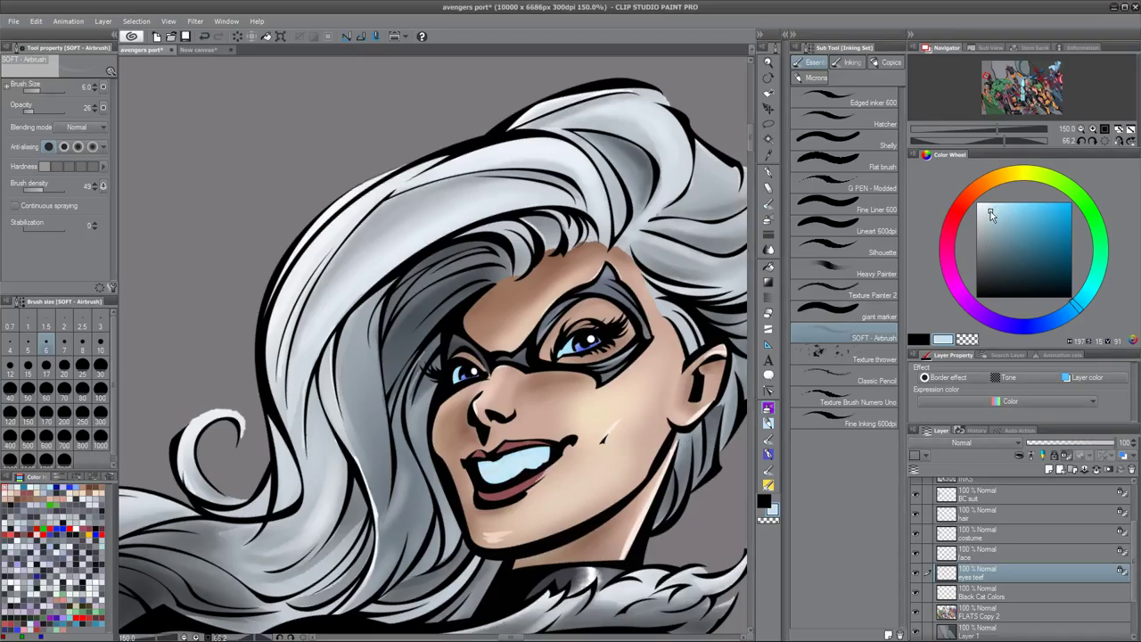
left_click(987, 203)
left_click(992, 202)
left_click(880, 166)
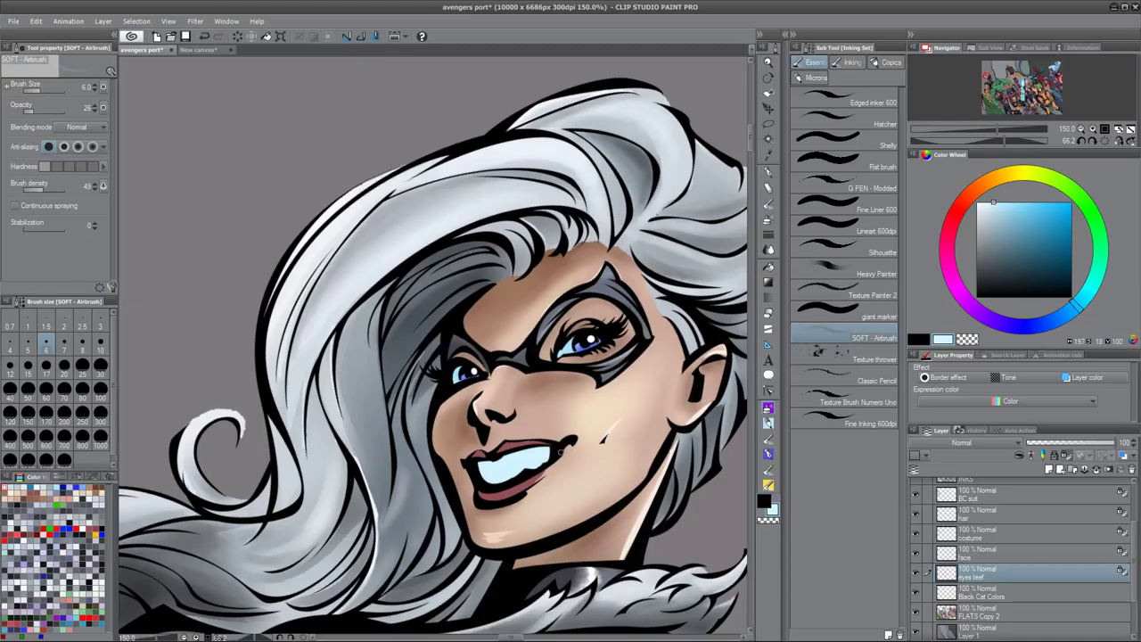
- Lasso the shadow areas along the upper and lower edges and the inner corner of the teeth
key("m")
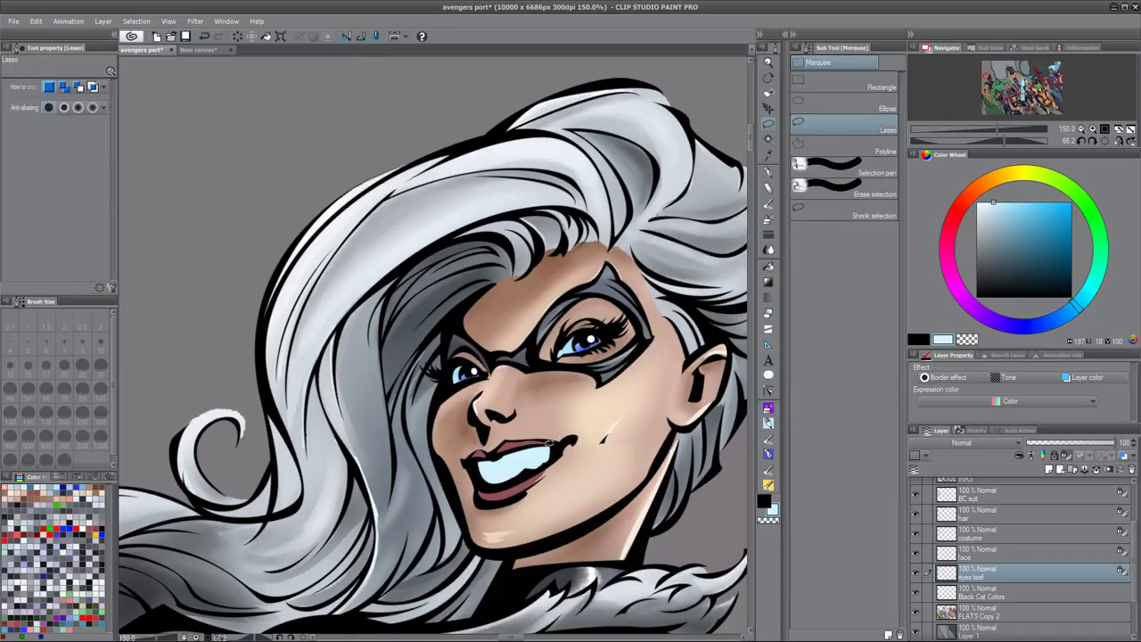
mouse_move(540, 445)
left_mouse_down()
mouse_move(481, 462)
mouse_move(545, 453)
left_mouse_up()
key("ctrl+d")
left_click_drag(504, 459, 541, 452)
left_click_drag(459, 462, 464, 461)
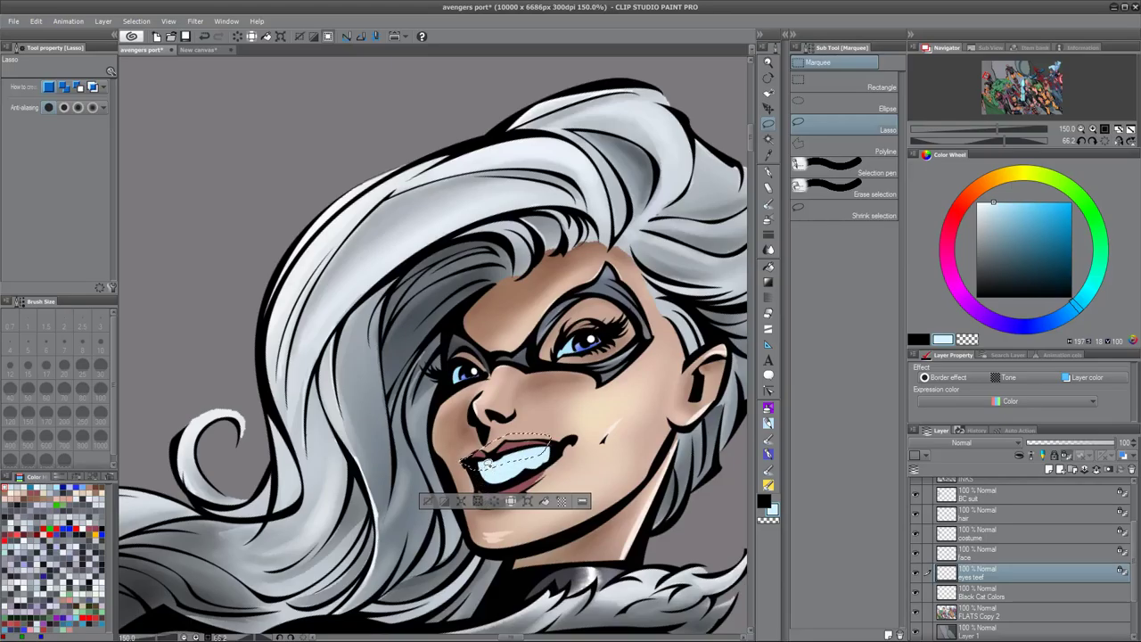
left_click_drag(510, 474, 523, 478)
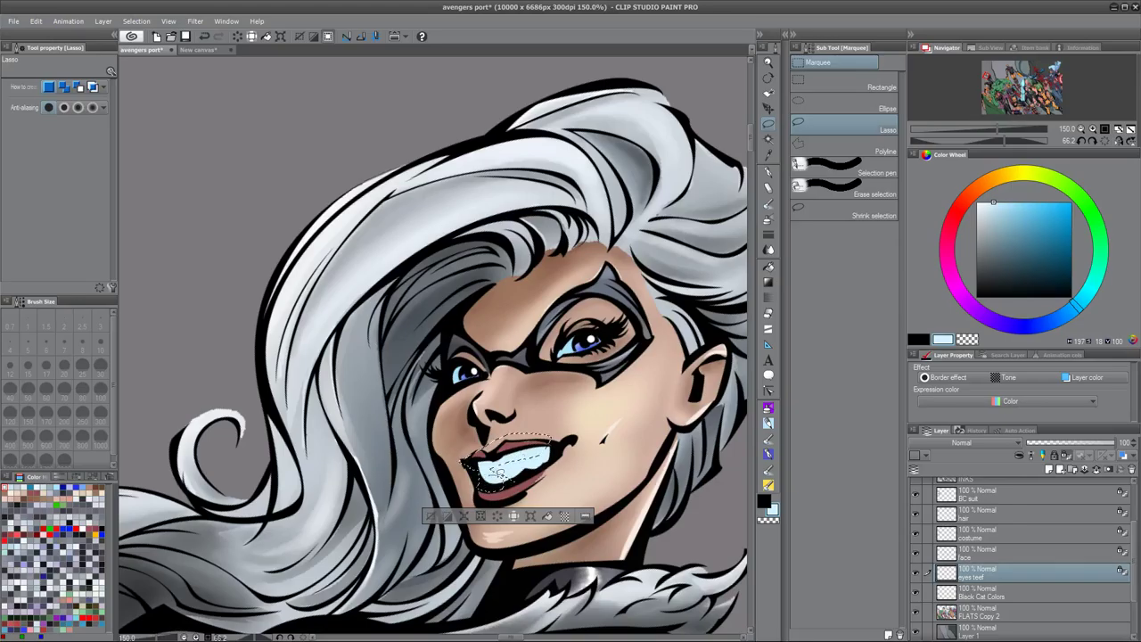
left_click_drag(512, 477, 514, 478)
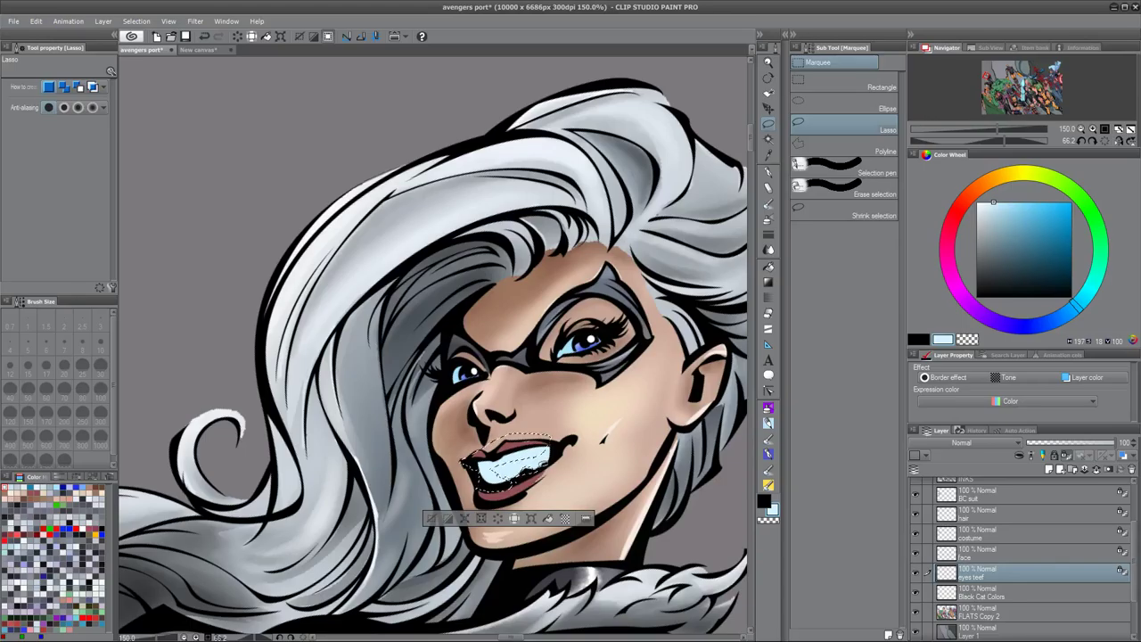
- Shade the selected parts of the teeth with a muted grey-blue at airbrush size 20, and clear the selection
left_click_drag(998, 204, 998, 231)
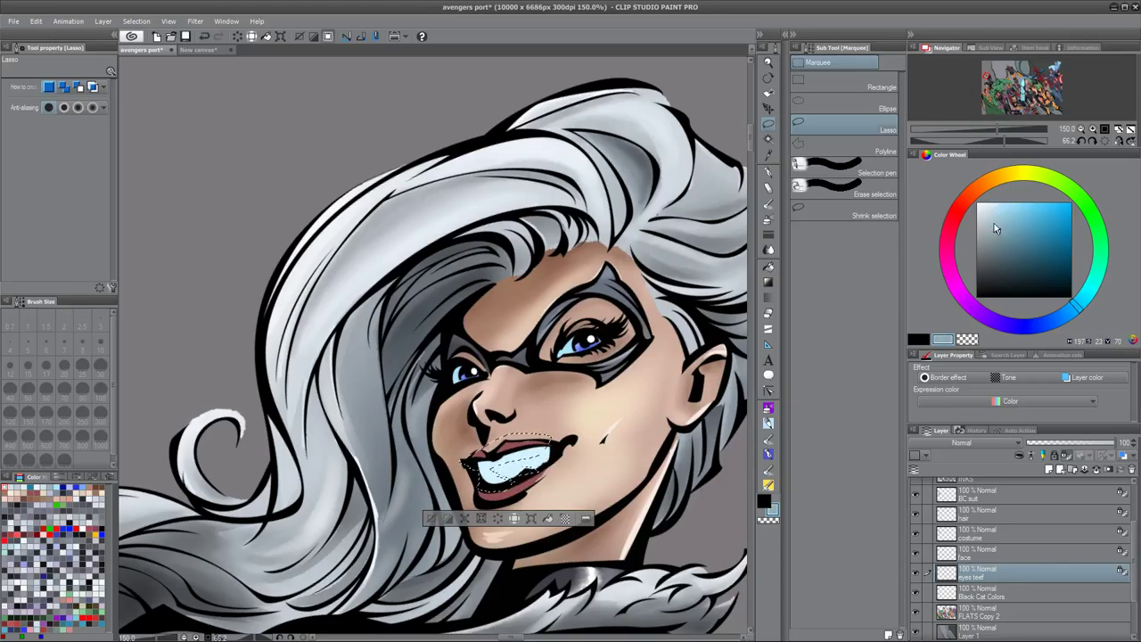
key("b")
key("bracketright")
key("bracketright")
key("bracketright")
key("bracketright")
key("bracketright")
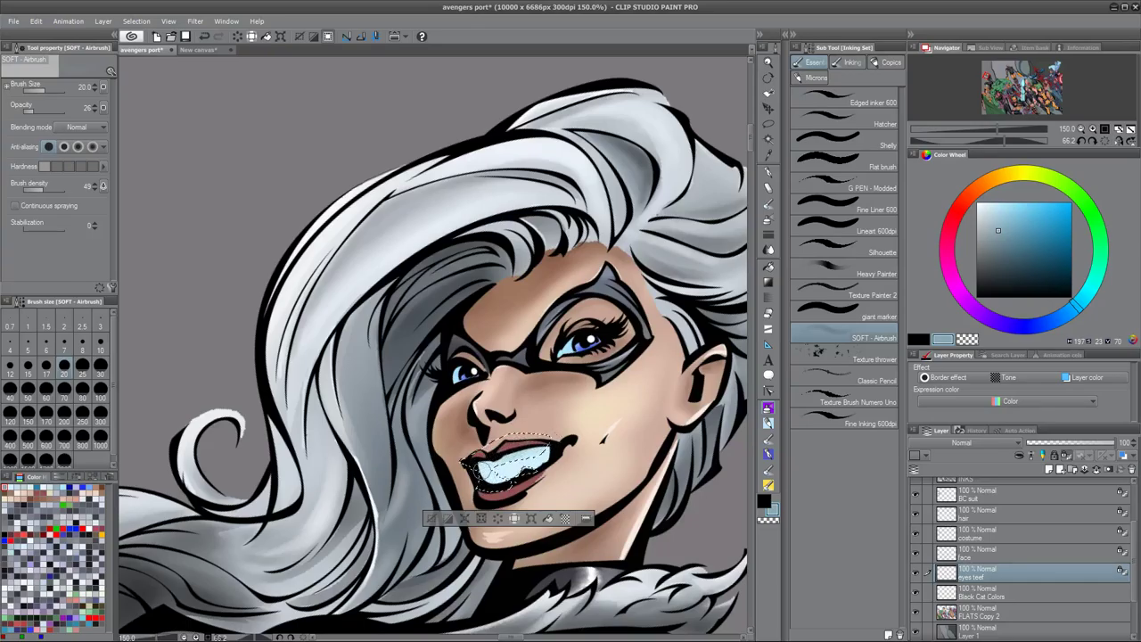
left_click_drag(498, 475, 546, 468)
key("ctrl+d")
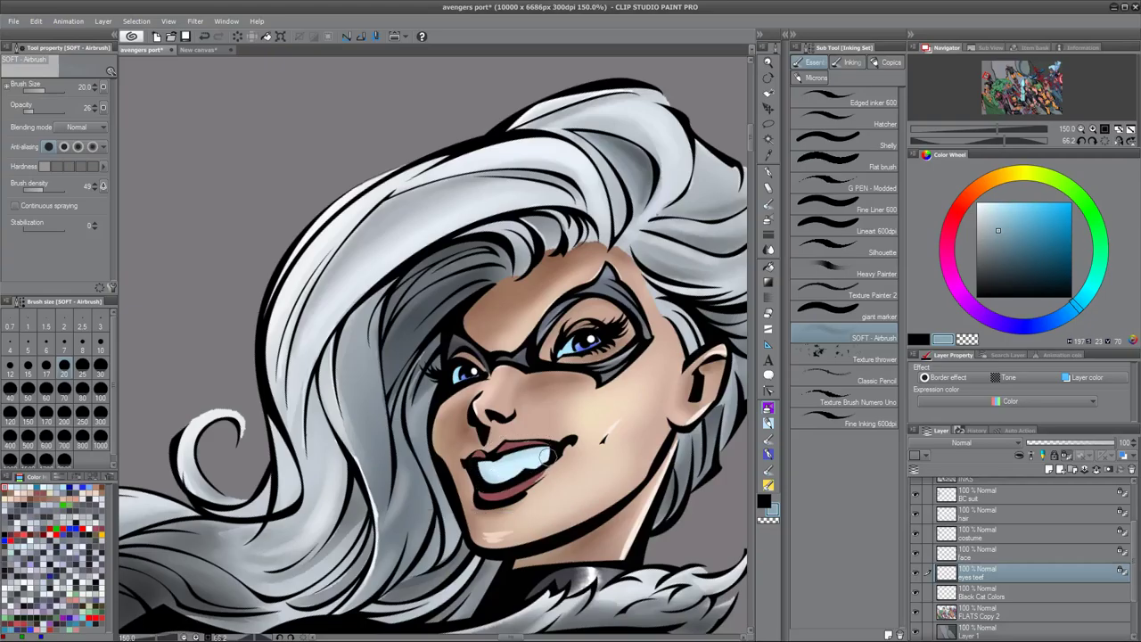
- Restore the teeth selection, deepen its shadows with a darker grey-blue, and deselect
key("ctrl+z")
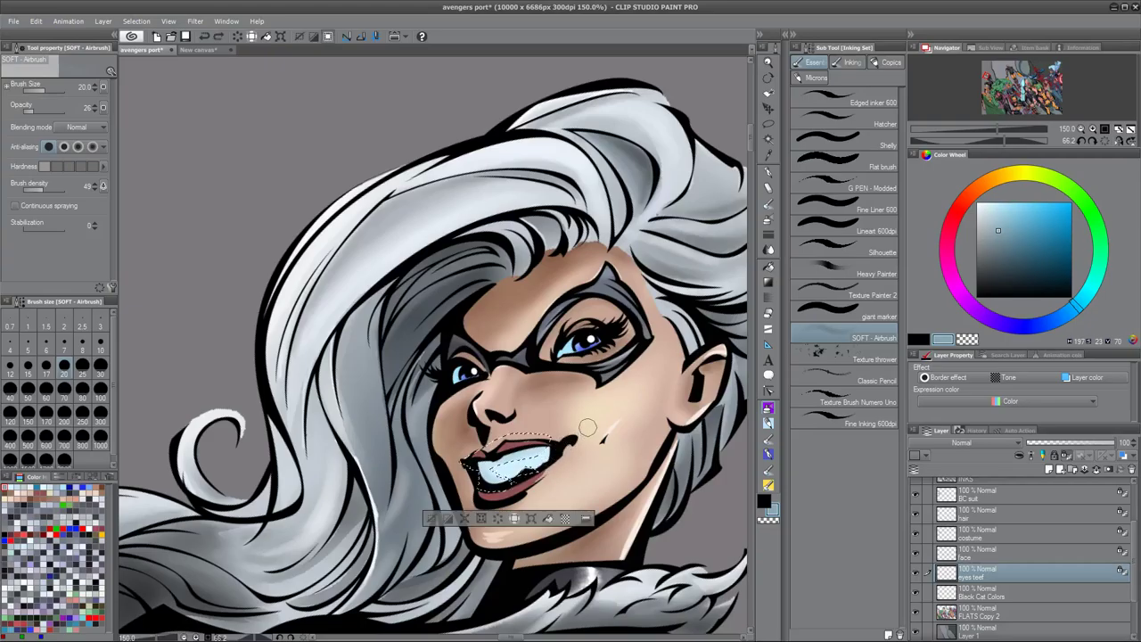
left_click(995, 241)
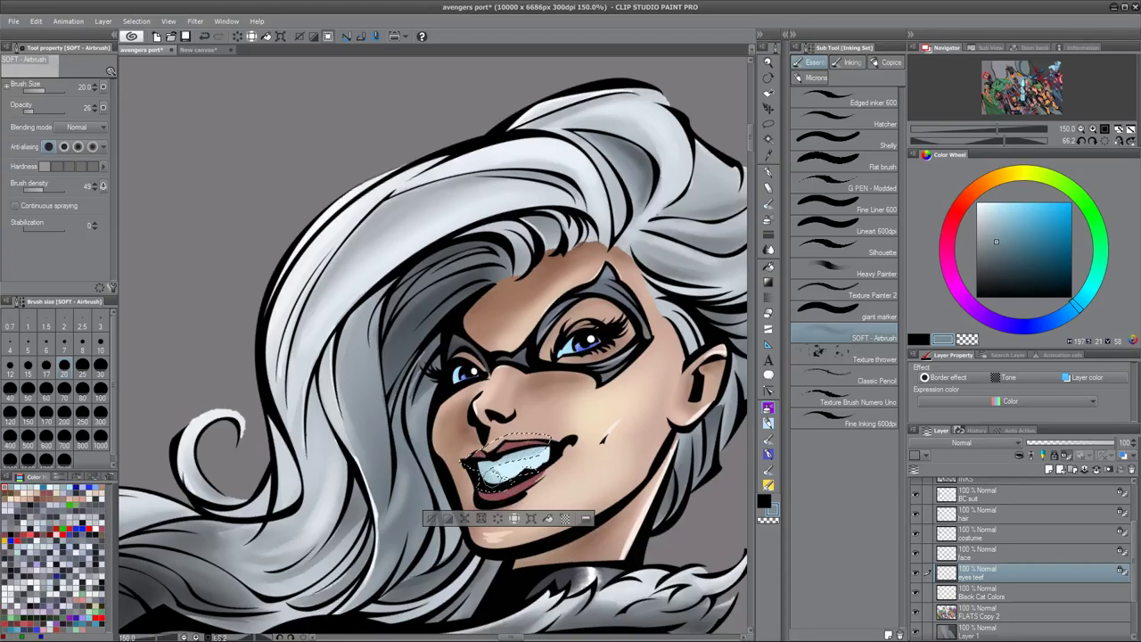
key("ctrl+d")
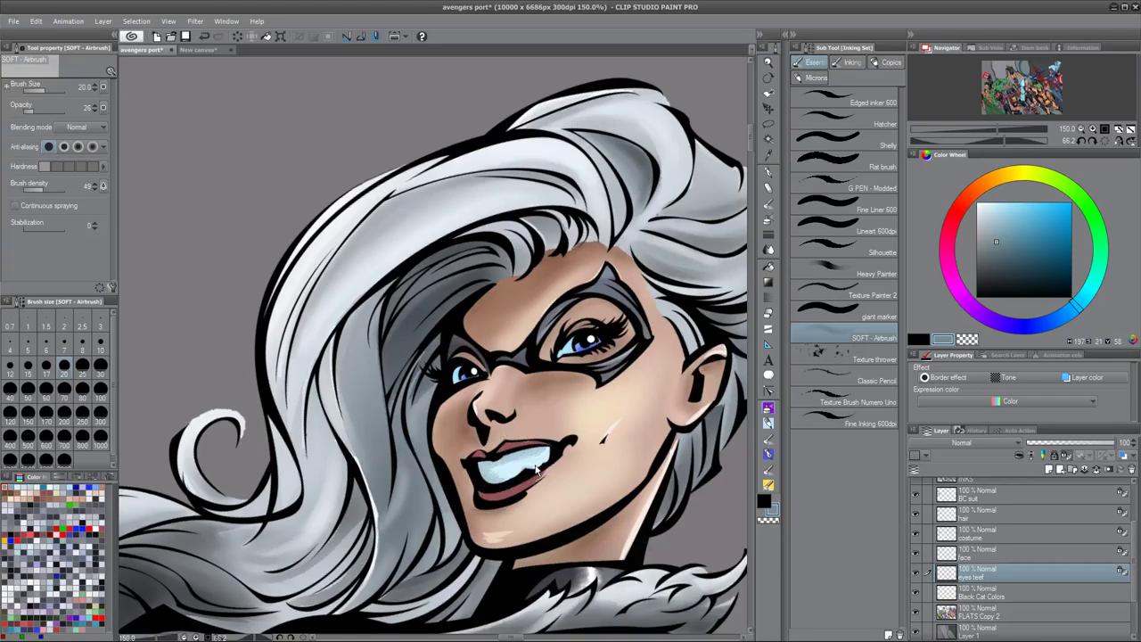
left_click_drag(616, 476, 561, 365)
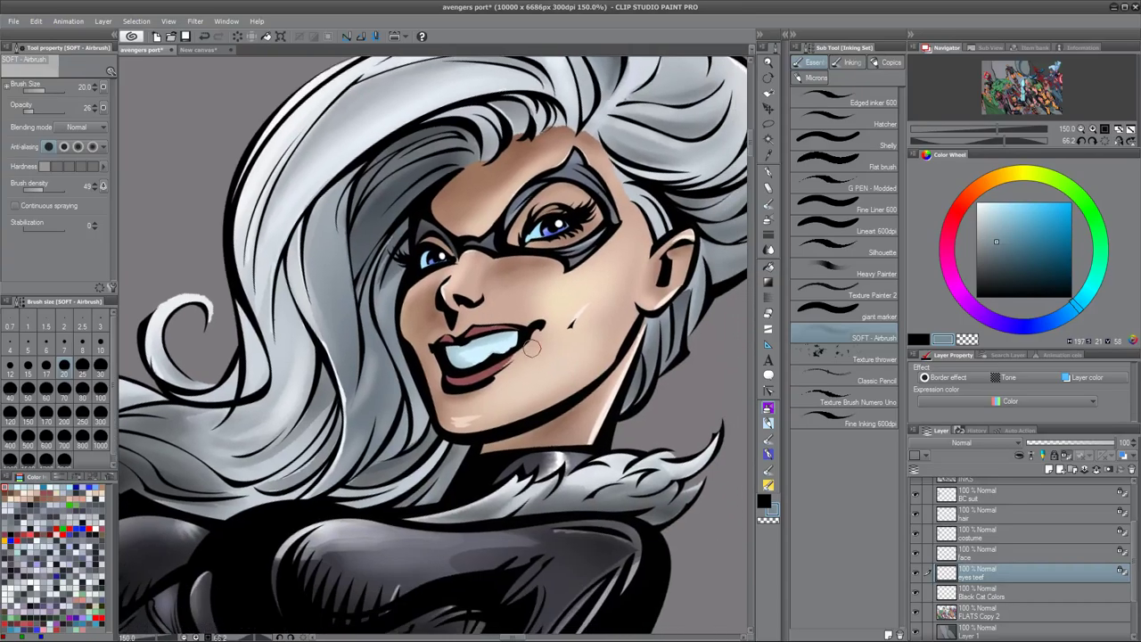
scroll(529, 352, "down", 4)
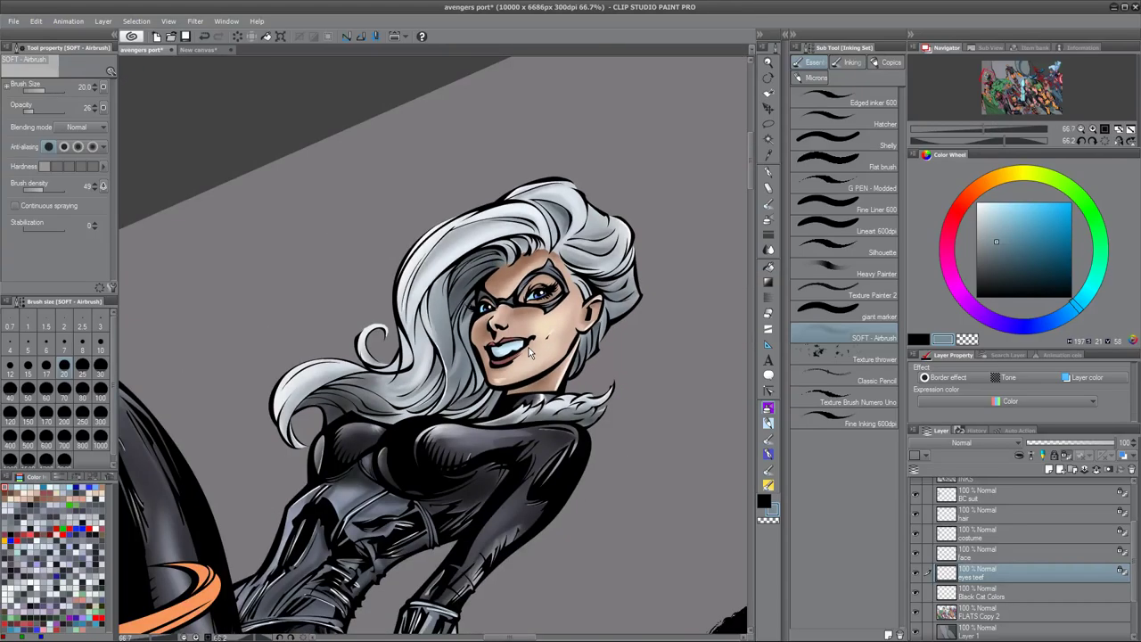
scroll(529, 351, "down", 2)
scroll(532, 353, "down", 1)
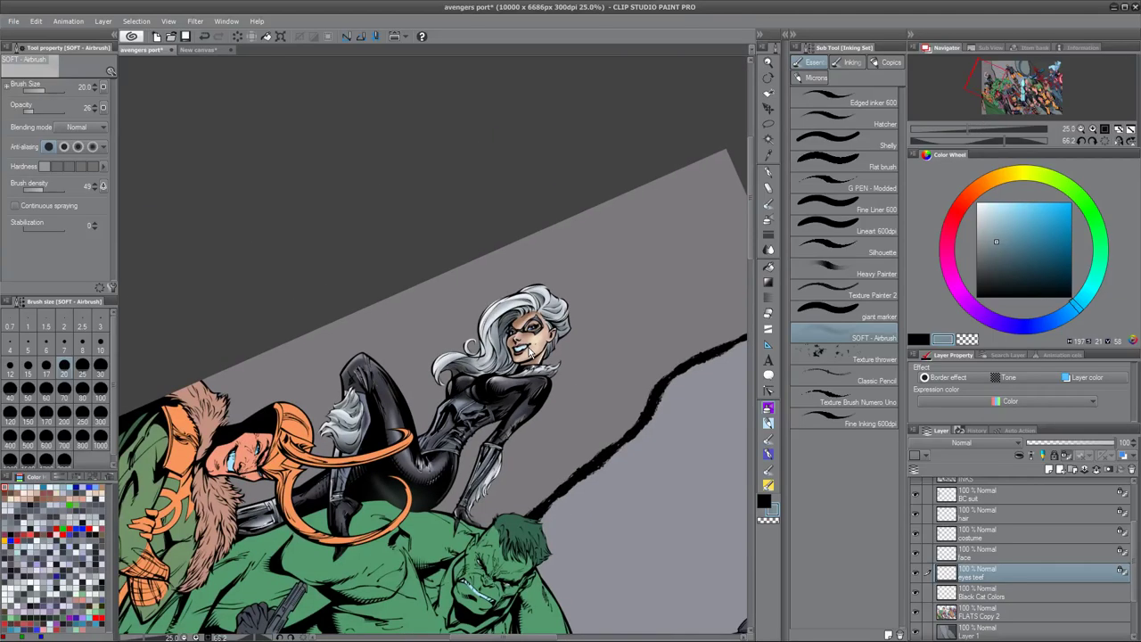
- Examine the coloured white-haired woman up close and within the whole group illustration
scroll(528, 353, "down", 1)
scroll(529, 352, "up", 4)
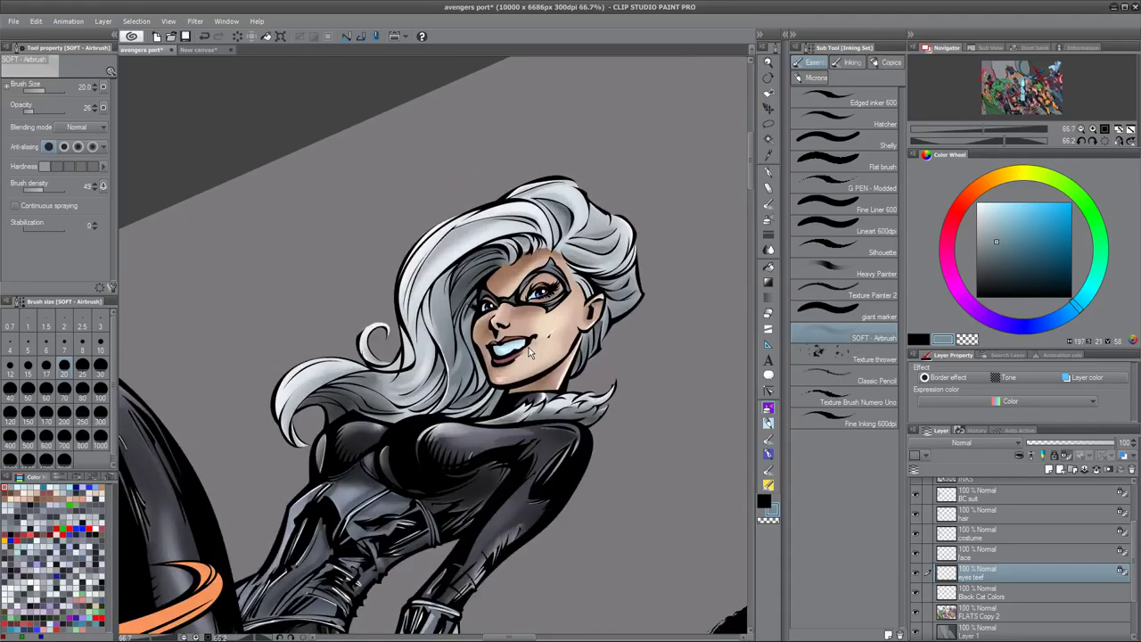
scroll(528, 353, "up", 2)
scroll(529, 353, "down", 5)
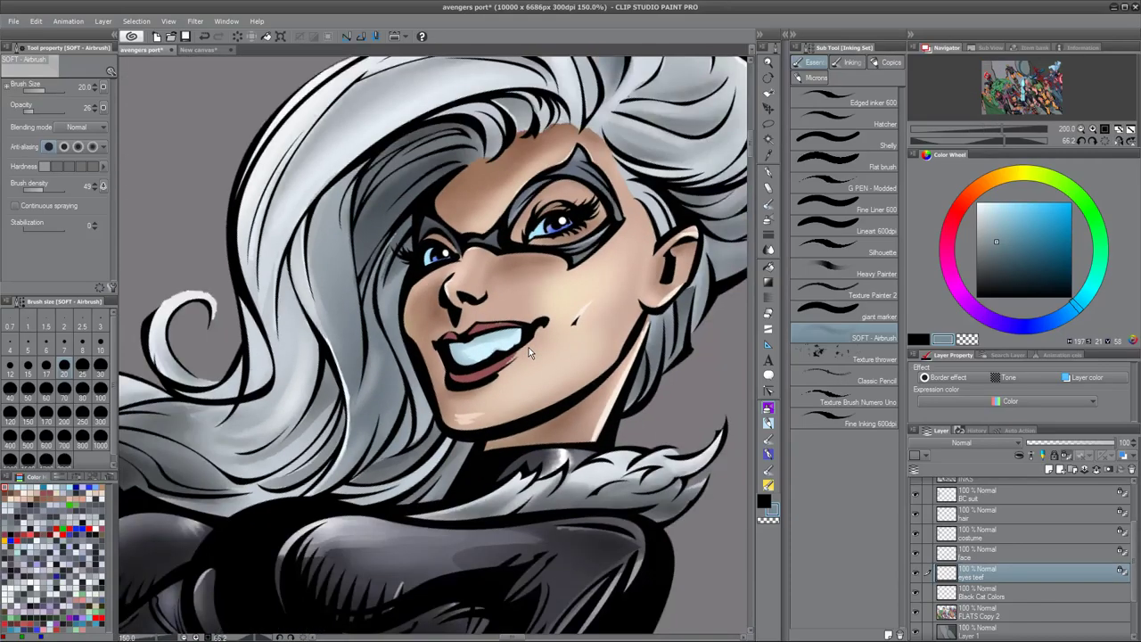
scroll(531, 353, "down", 2)
scroll(533, 354, "up", 1)
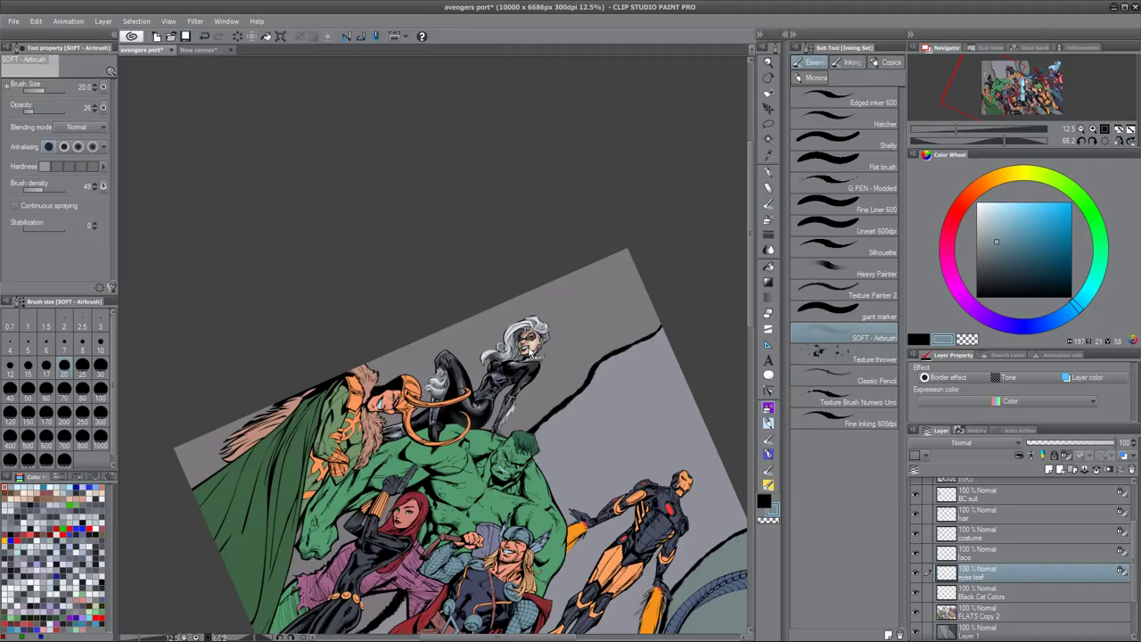
key("r")
left_click_drag(630, 420, 524, 249)
left_click_drag(596, 369, 436, 356)
scroll(351, 372, "up", 2)
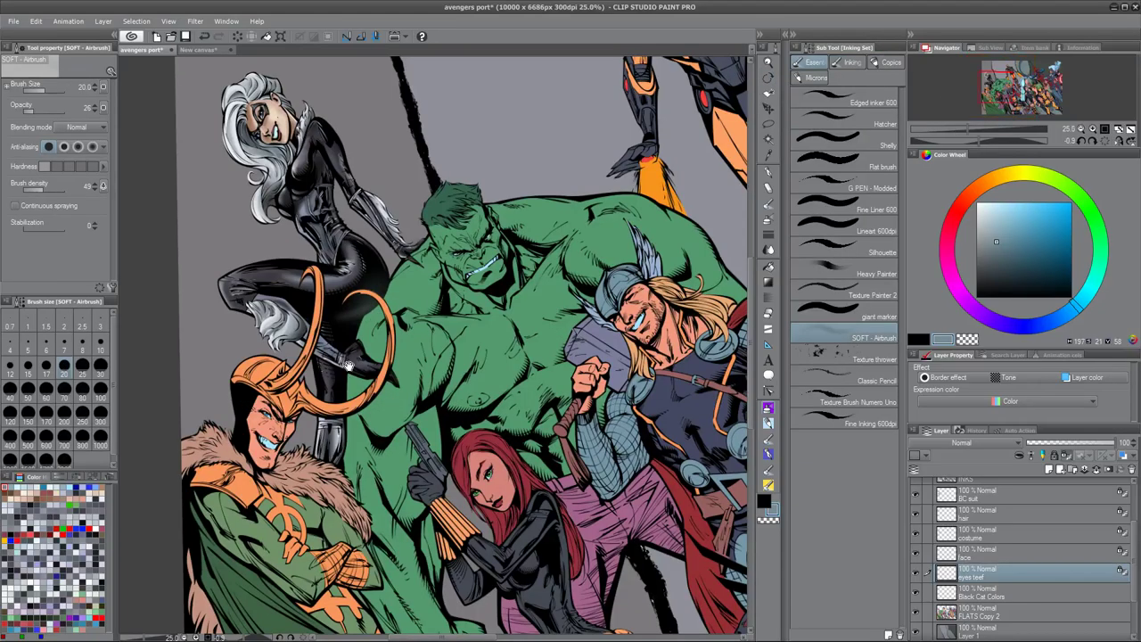
scroll(461, 473, "up", 2)
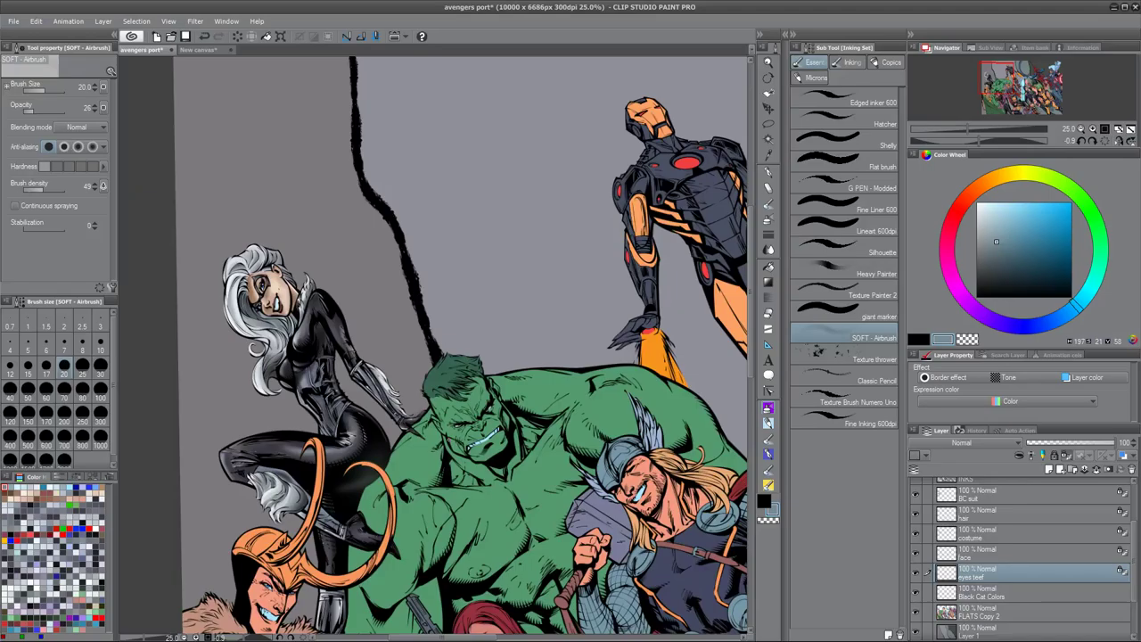
left_click_drag(469, 530, 461, 500)
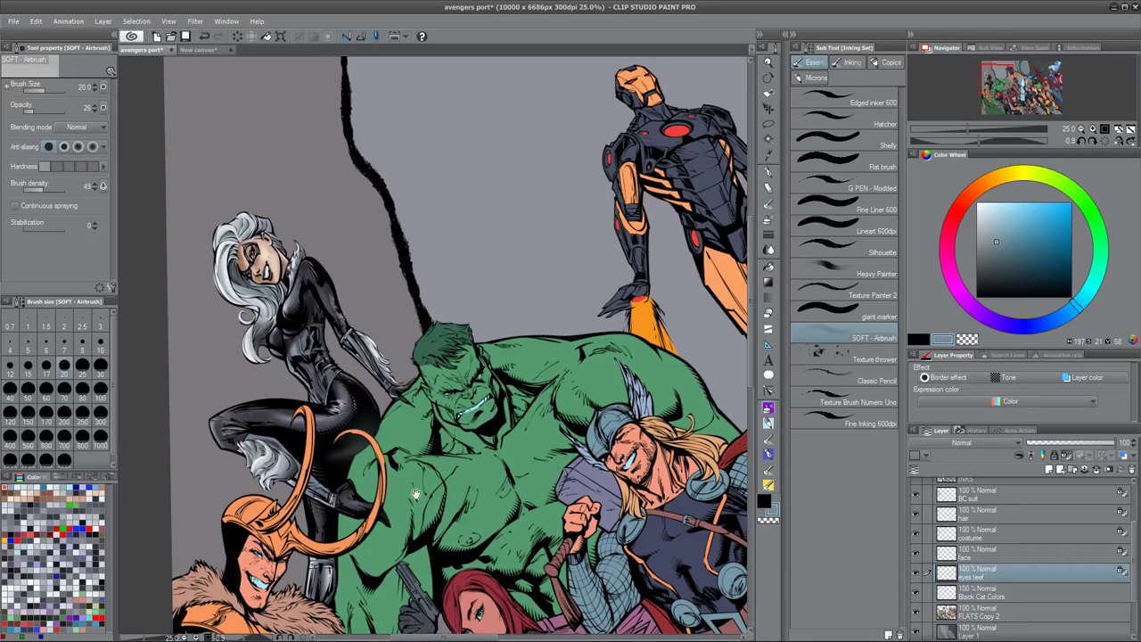
left_click_drag(526, 259, 550, 331)
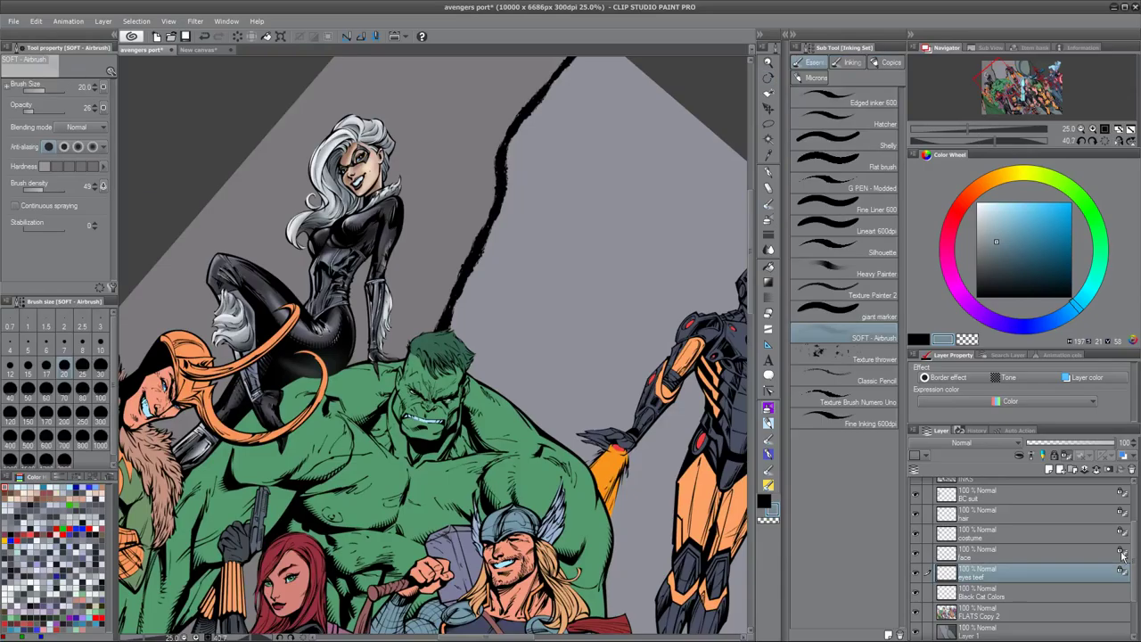
- Merge the eyes teef layer into the woman's colour layers and select the face, costume, hair and BC suit layers
left_click(1097, 474)
left_click(1004, 530, "ctrl")
left_click(1009, 512, "ctrl")
left_click(1027, 495, "ctrl")
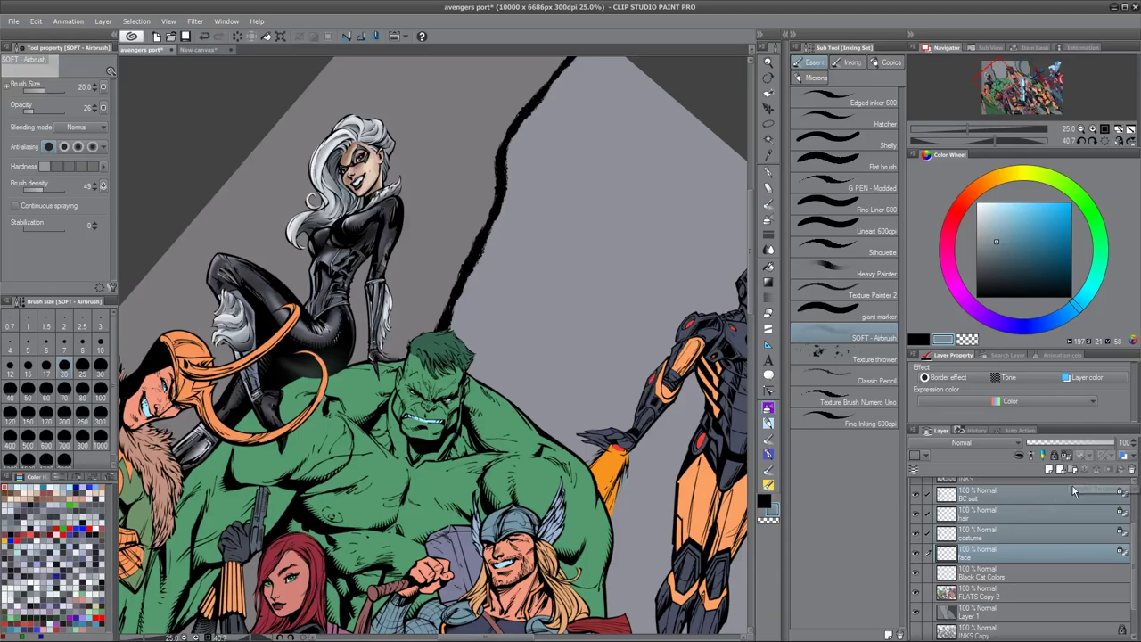
- Try Merge Layers on the layers from Black Cat Colors up to BC suit, and undo the merge
left_click(1013, 566, "ctrl")
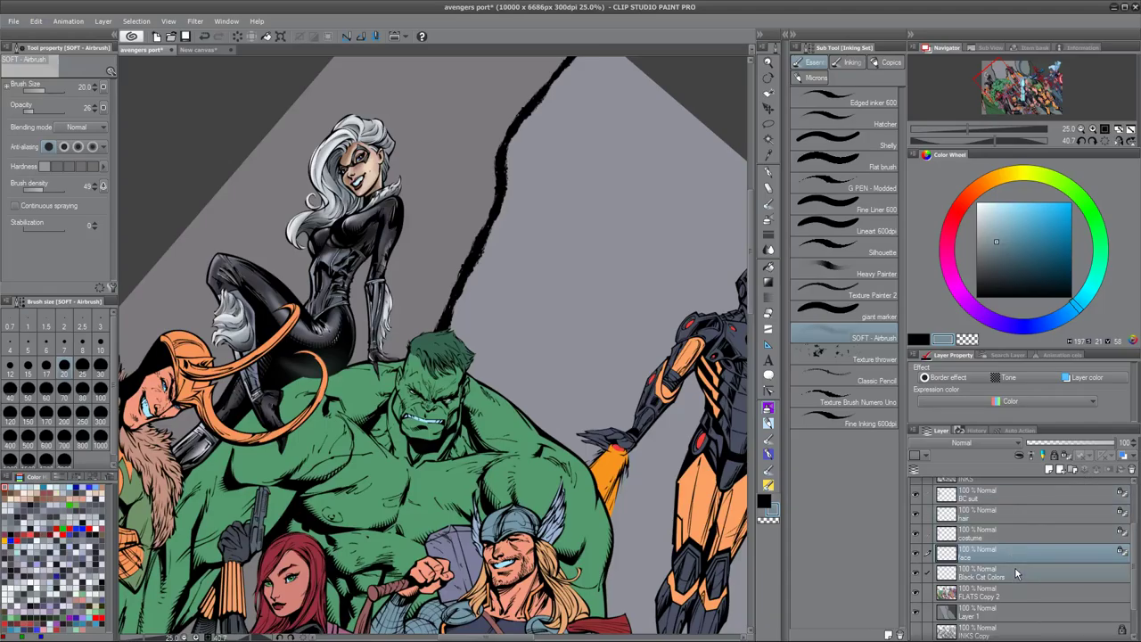
left_click(1013, 567)
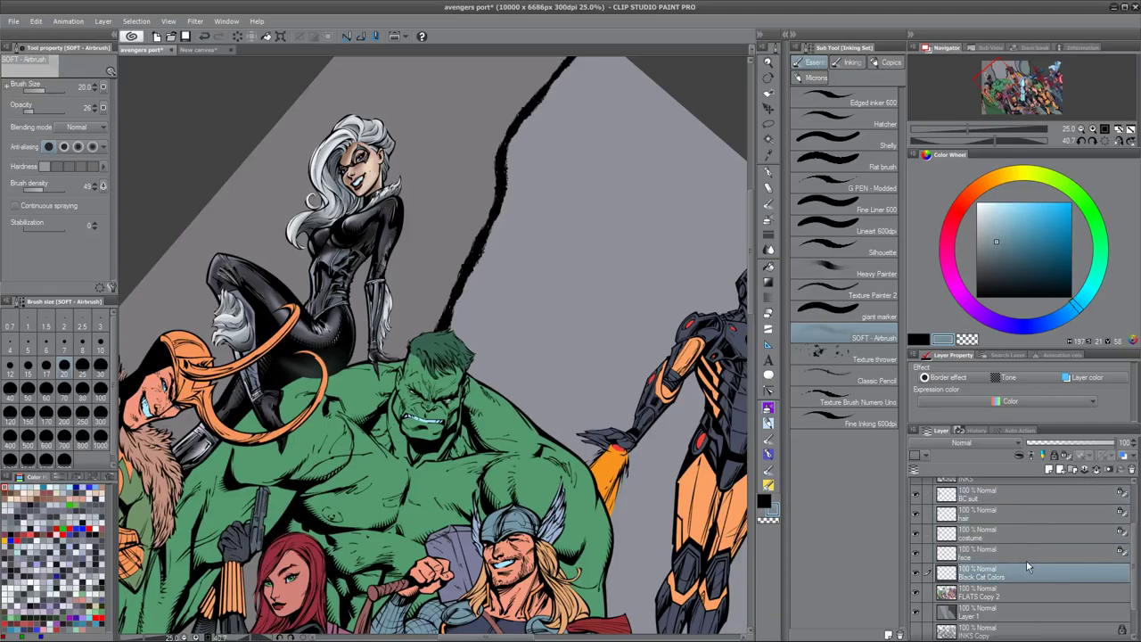
left_click(1013, 490, "shift")
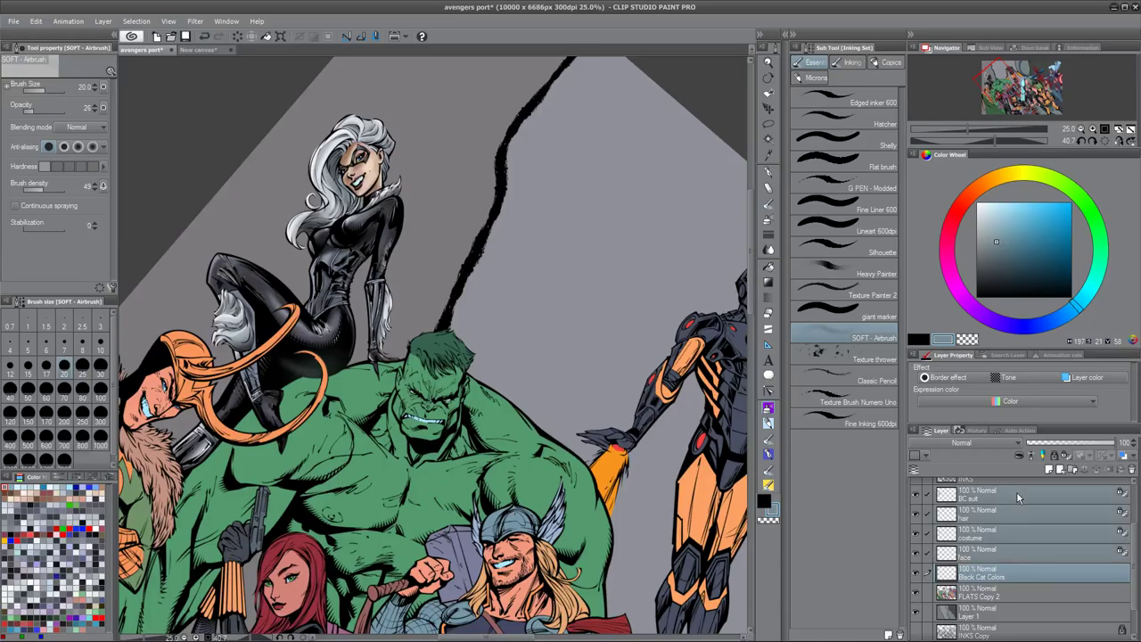
right_click(1034, 519)
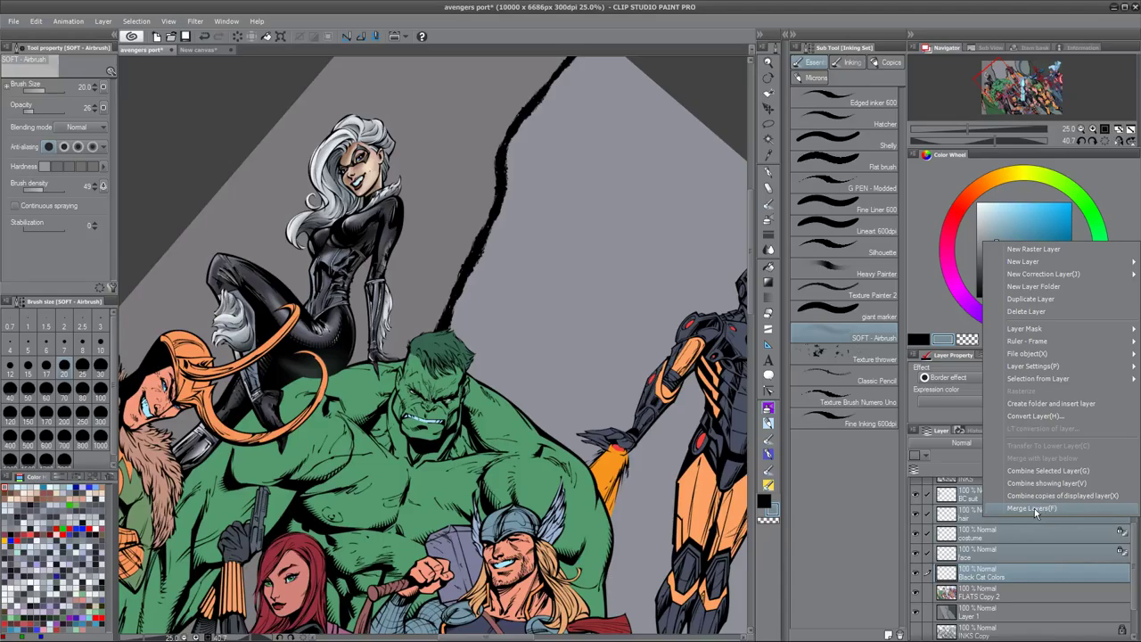
key("Return")
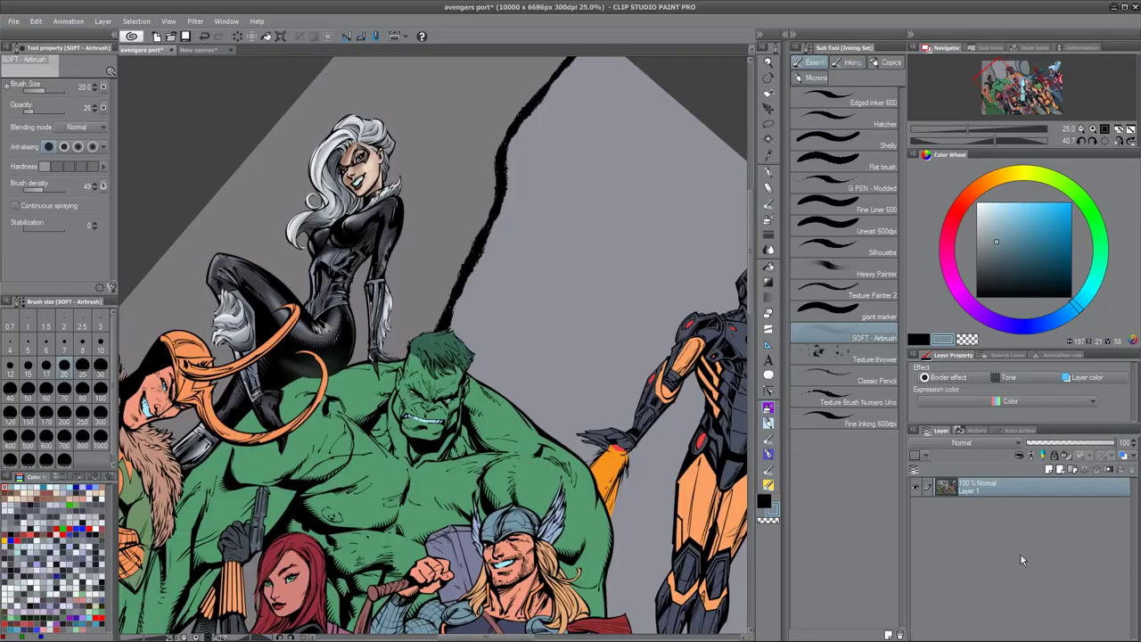
key("ctrl+z")
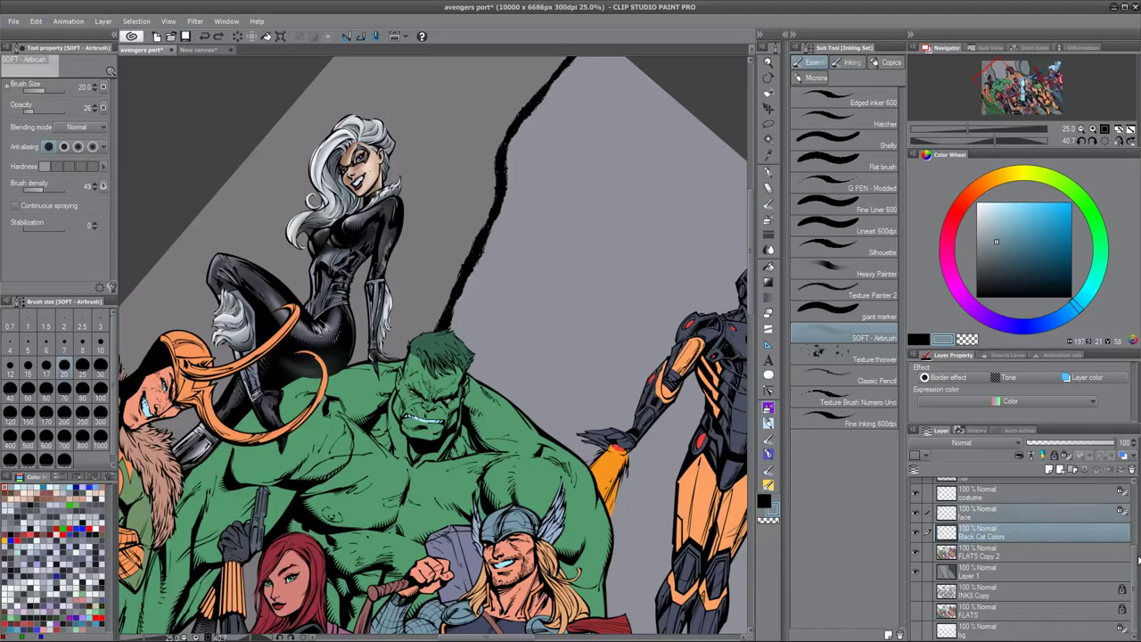
- Combine the selected BC suit, hair, costume, face and Black Cat Colors layers into one layer
scroll(1016, 551, "up", 3)
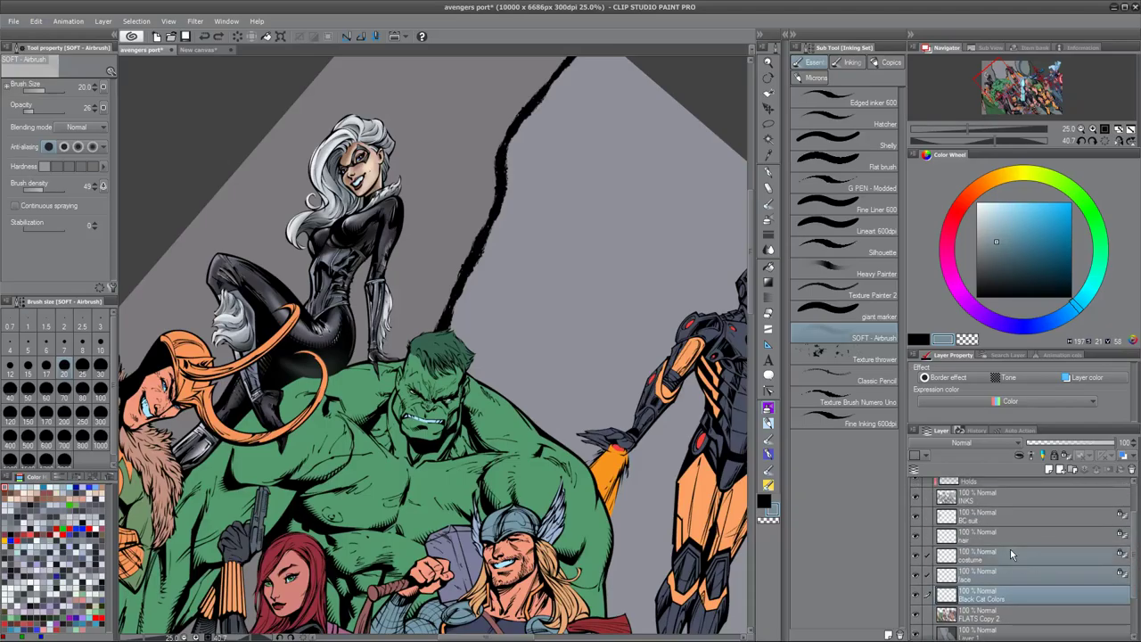
left_click(1011, 531, "ctrl")
left_click(1016, 514, "ctrl")
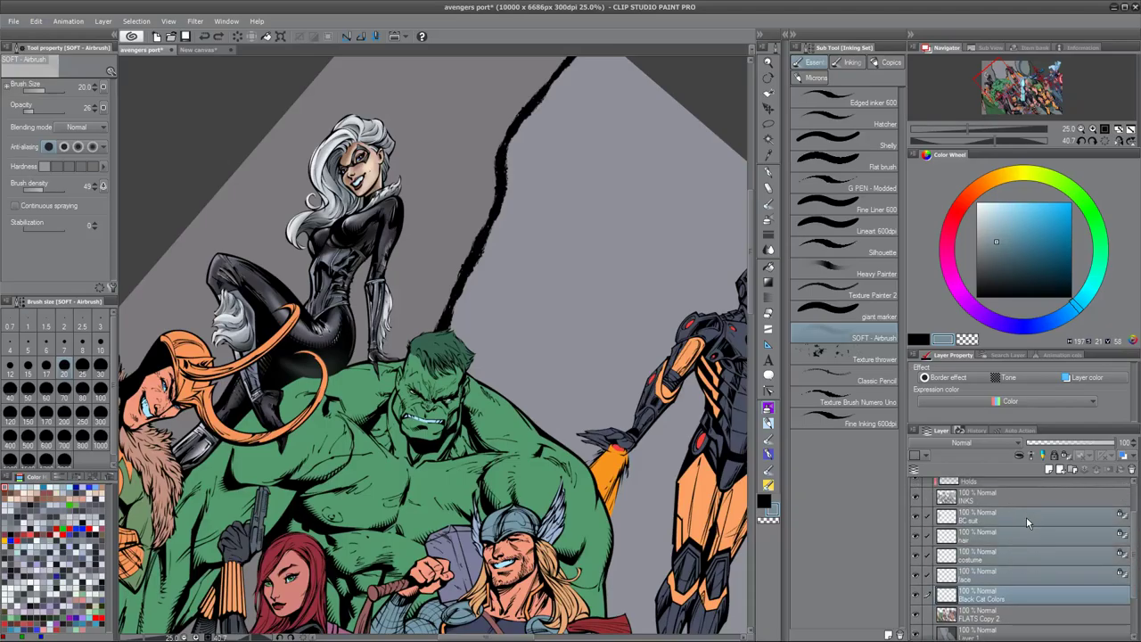
right_click(1027, 515)
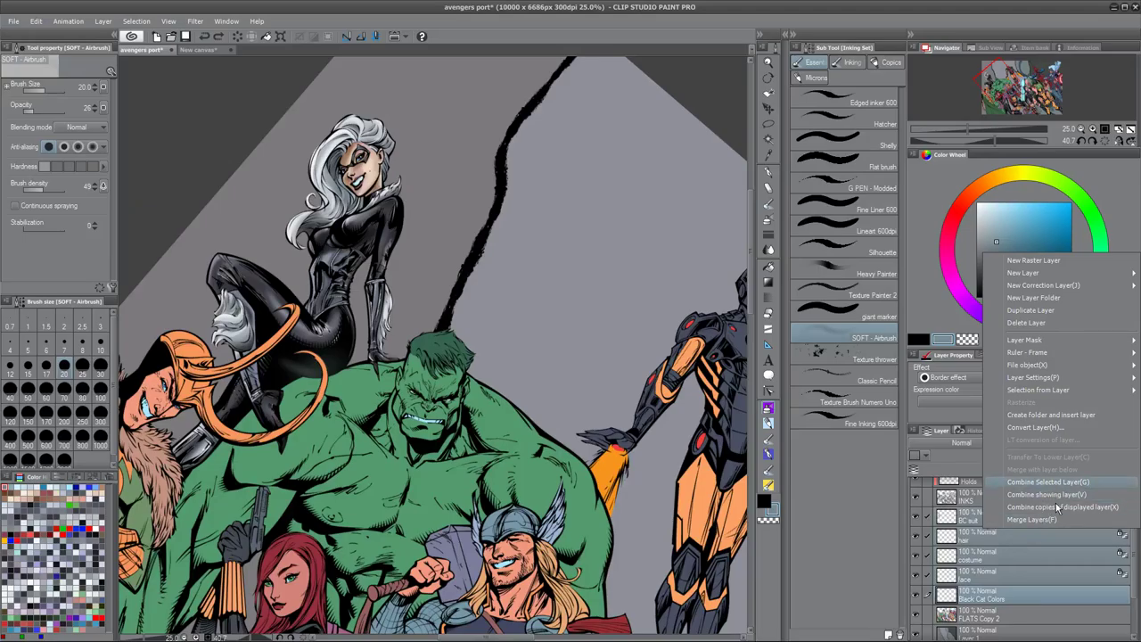
left_click(1052, 482)
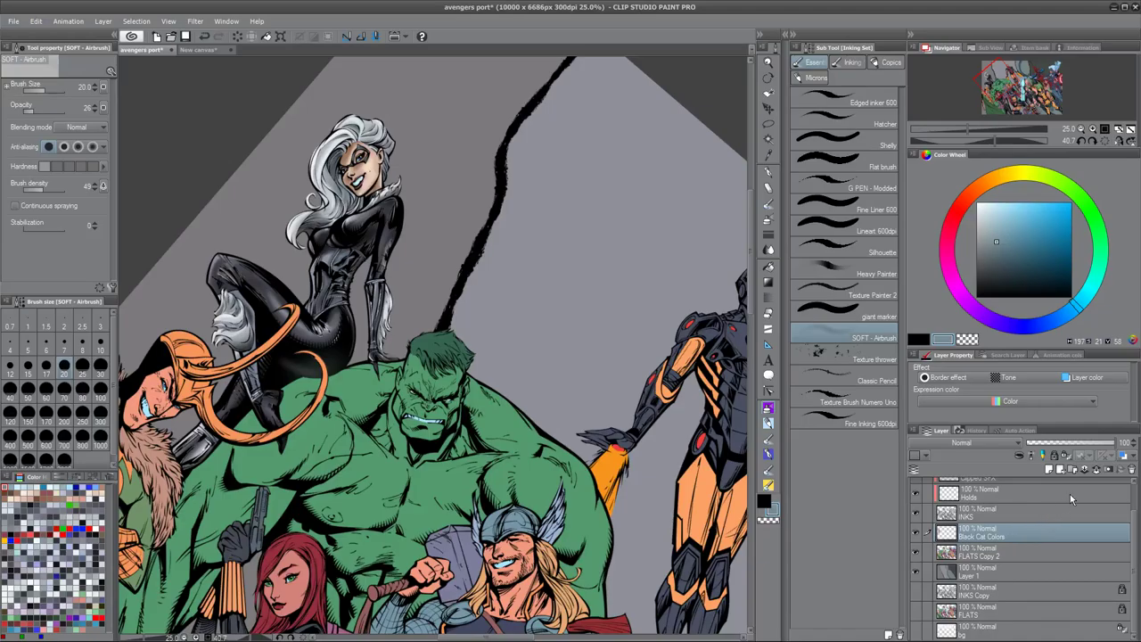
- Check the combined Black Cat Colors layer by toggling its visibility, and add a new raster layer above it
left_click(914, 533)
left_click(915, 534)
left_click(917, 534)
left_click(919, 533)
left_click(917, 533)
left_click(915, 534)
key("ctrl+shift+n")
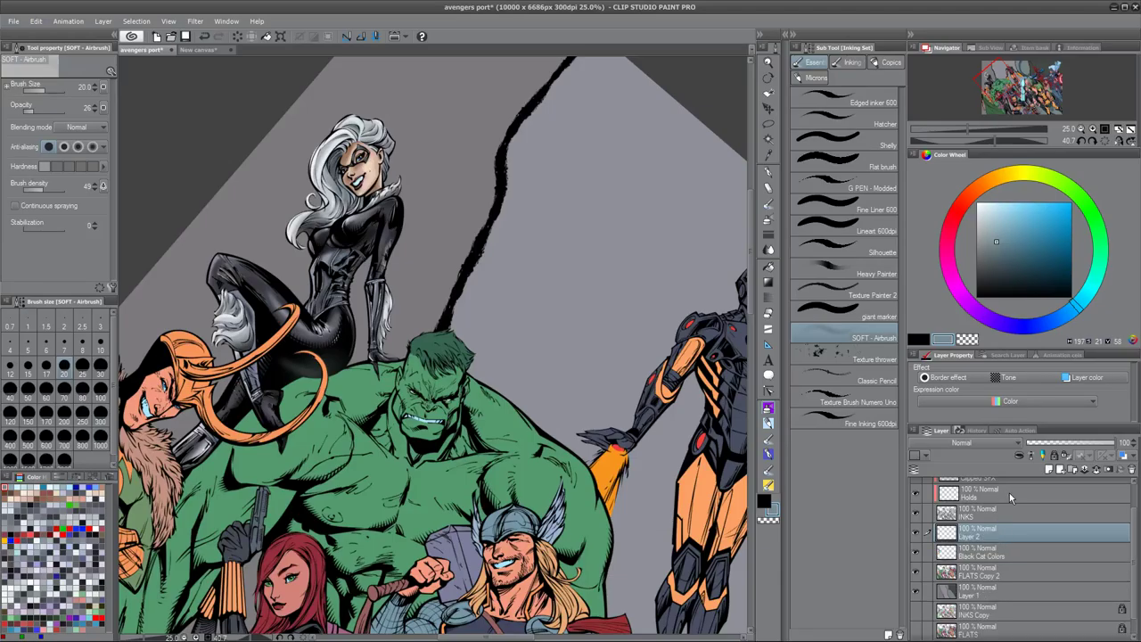
- Touch up the edge of the woman's lips with the sampled lip colour, using the Hatcher brush at size 8
key("ctrl+plus")
key("ctrl+plus")
key("ctrl+plus")
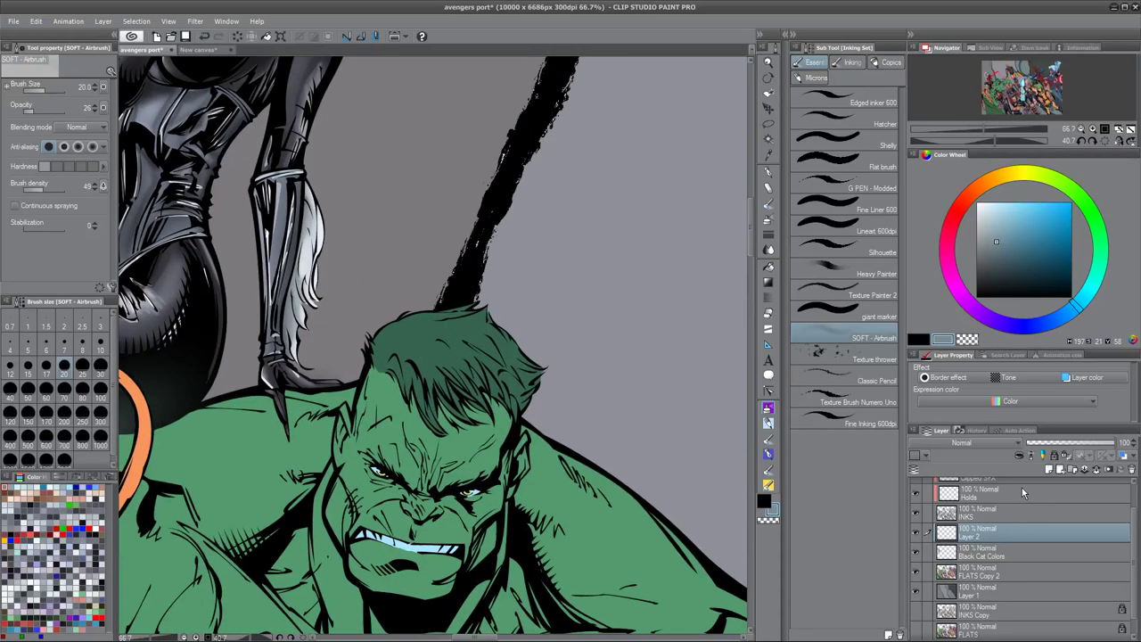
left_click_drag(186, 84, 424, 553)
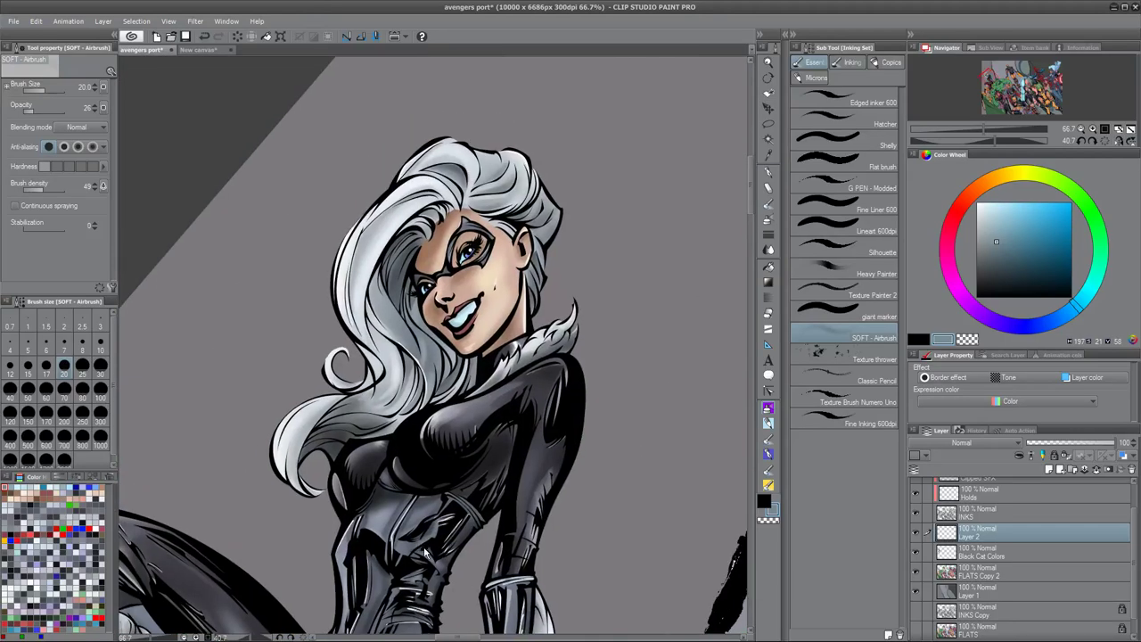
key("ctrl+plus")
key("ctrl+plus")
left_click_drag(538, 326, 527, 599)
left_click(869, 117)
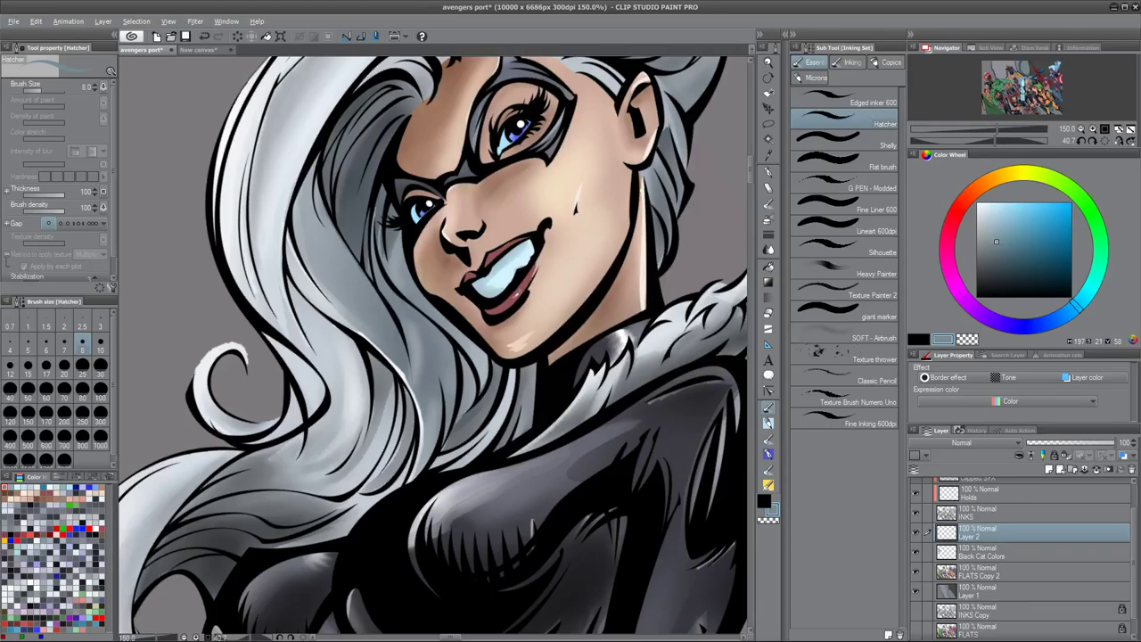
left_click(517, 291, "alt")
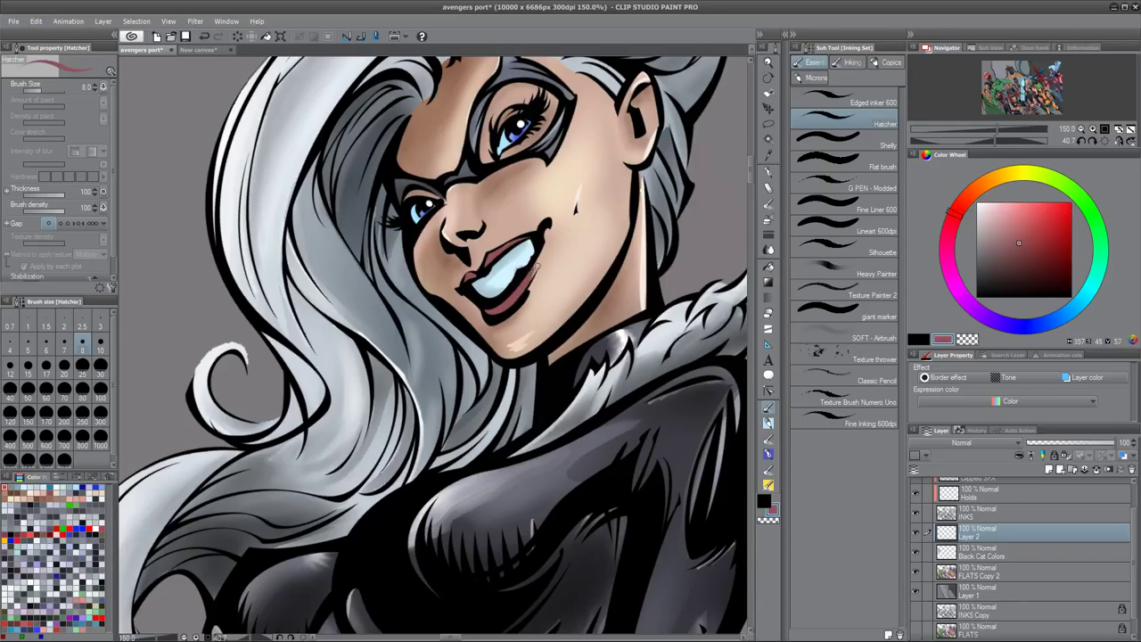
mouse_move(532, 274)
left_mouse_down()
mouse_move(544, 244)
mouse_move(552, 268)
left_mouse_up()
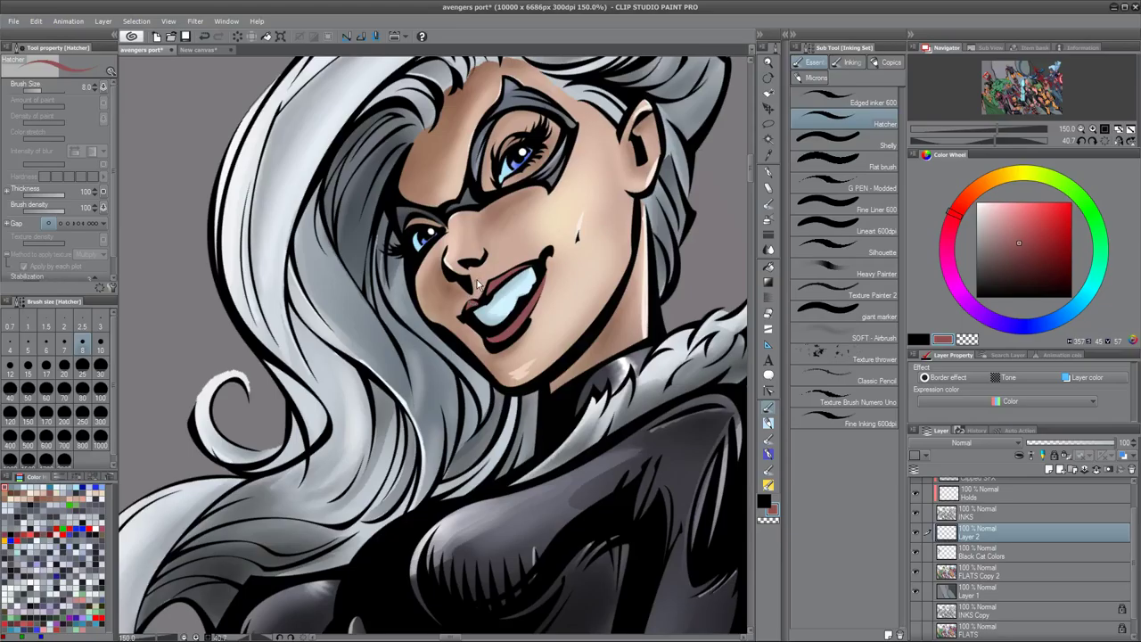
- Sample the dark grey-blue from the shaded underside of the woman's lower hair curl for the Hatcher brush
left_click_drag(472, 520, 519, 126)
left_click_drag(496, 272, 509, 435)
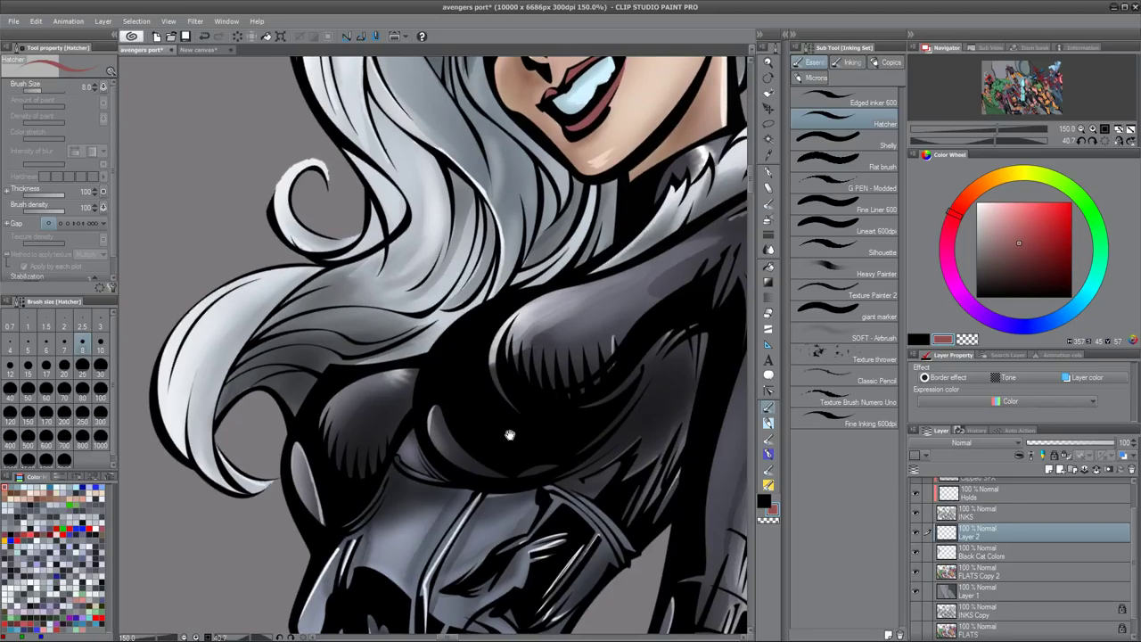
left_click_drag(500, 375, 509, 404)
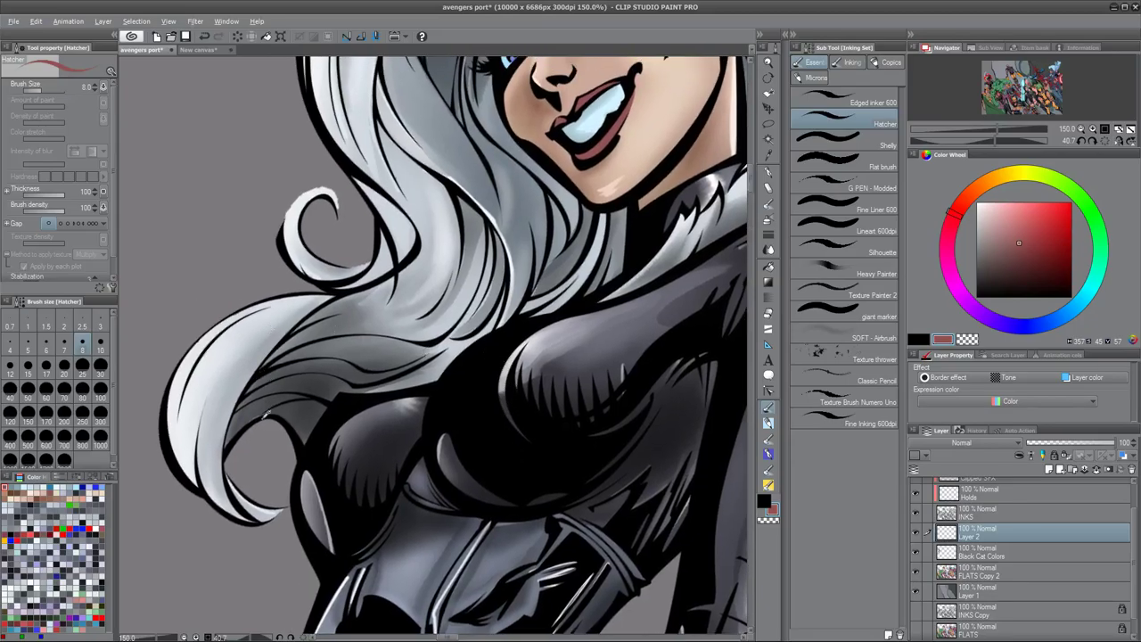
left_click(264, 411, "alt")
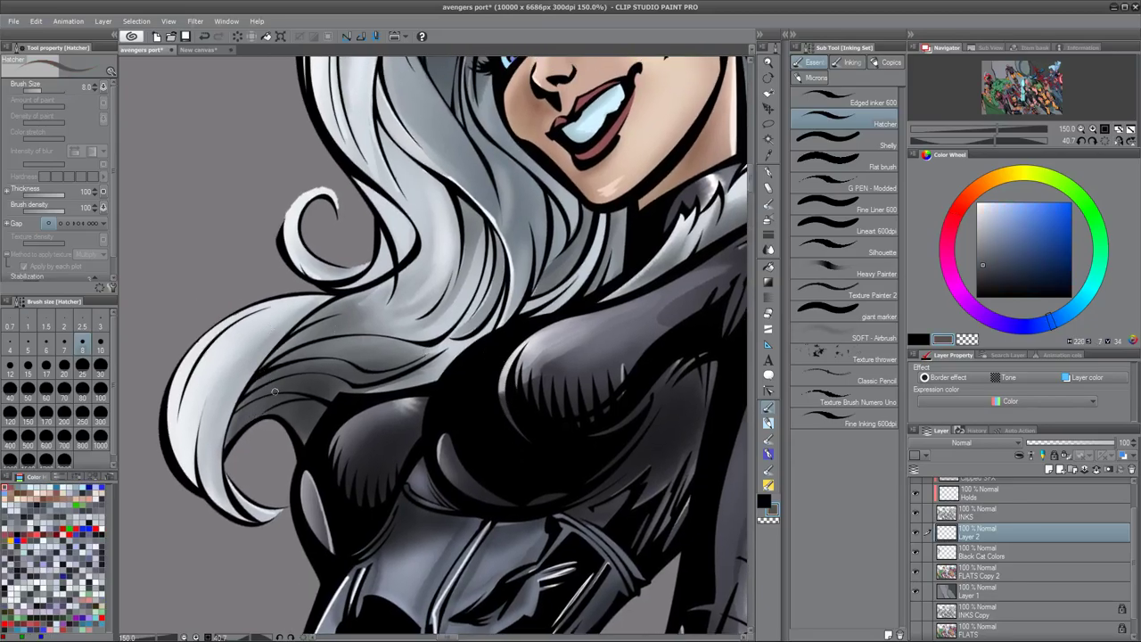
left_click_drag(440, 299, 453, 424)
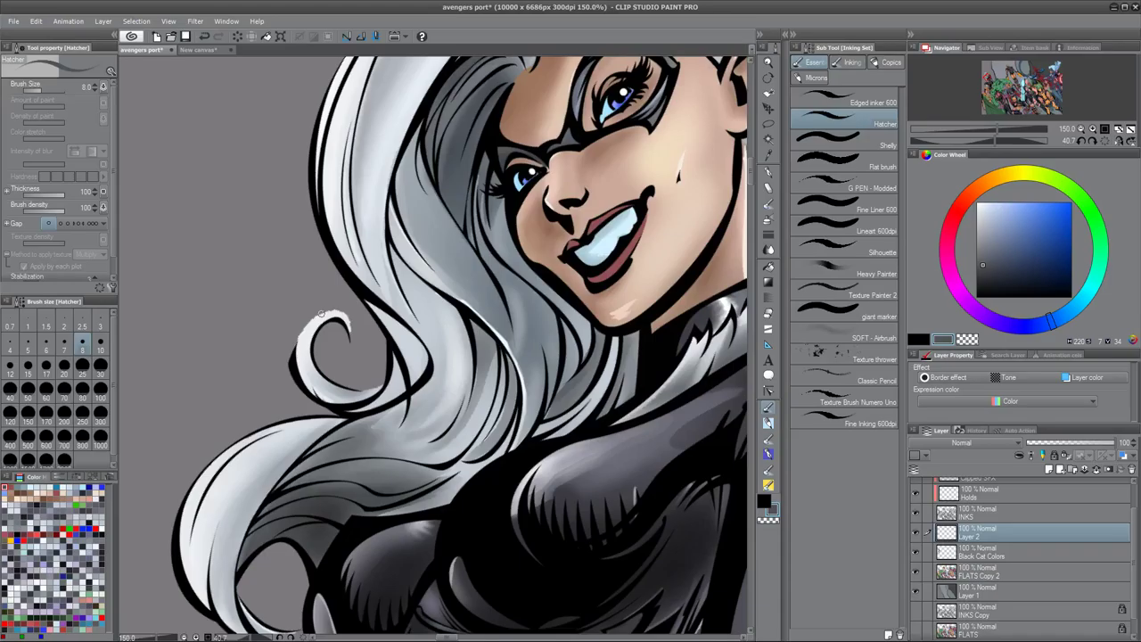
- Examine the line work of the woman's hair, torso and face up close
left_click_drag(572, 424, 397, 429)
left_click_drag(533, 534, 585, 174)
left_click_drag(441, 532, 498, 164)
left_click_drag(445, 409, 649, 435)
left_click_drag(412, 359, 543, 479)
left_click_drag(456, 448, 468, 550)
left_click_drag(638, 331, 435, 591)
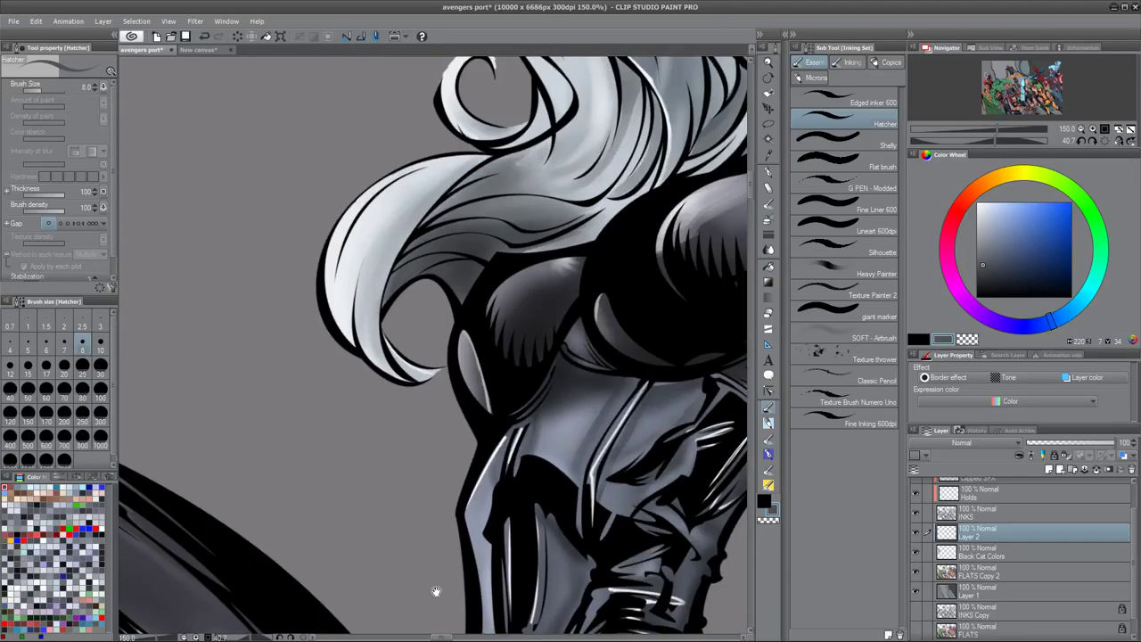
left_click_drag(647, 402, 484, 582)
left_click_drag(671, 346, 490, 610)
scroll(447, 528, "down", 1)
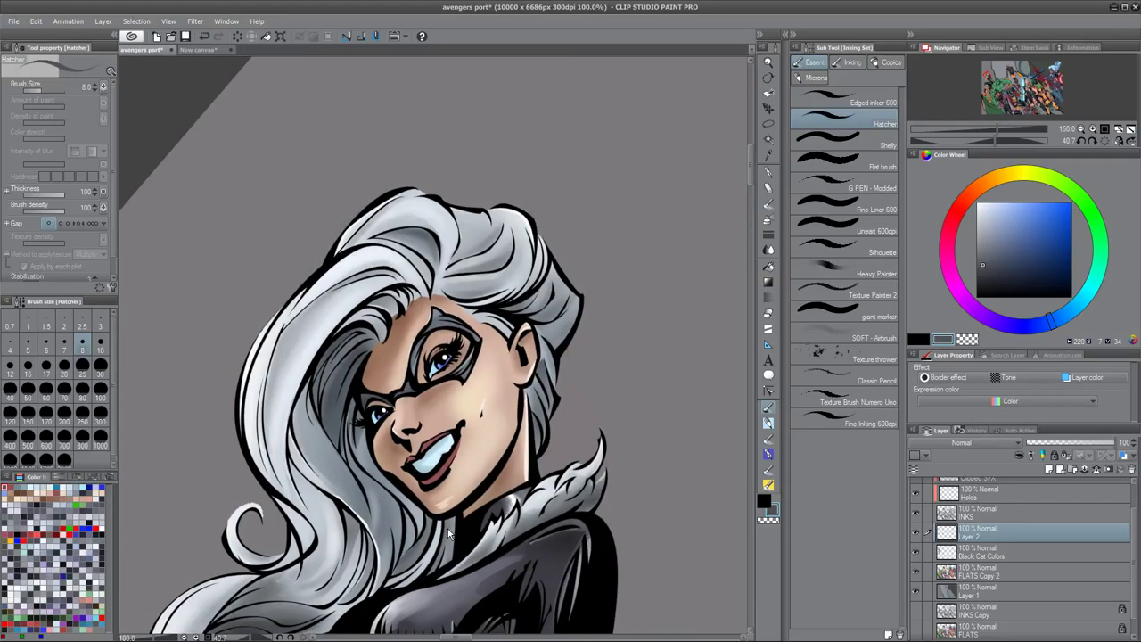
scroll(448, 529, "up", 2)
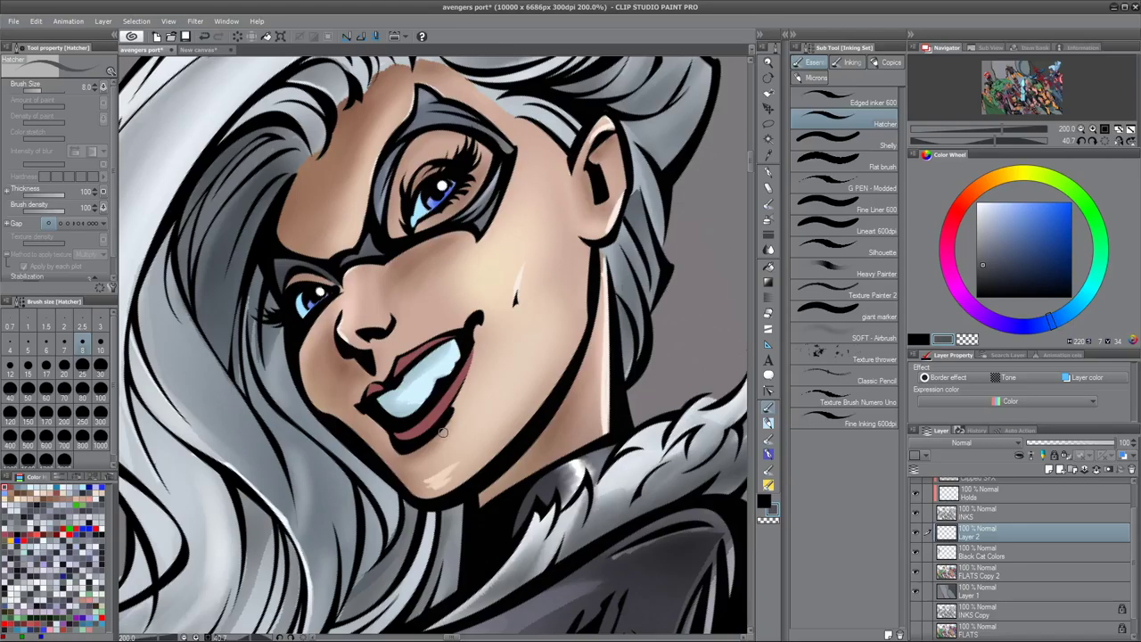
- Auto-select the lip area on the new layer, and clear the selection
key("w")
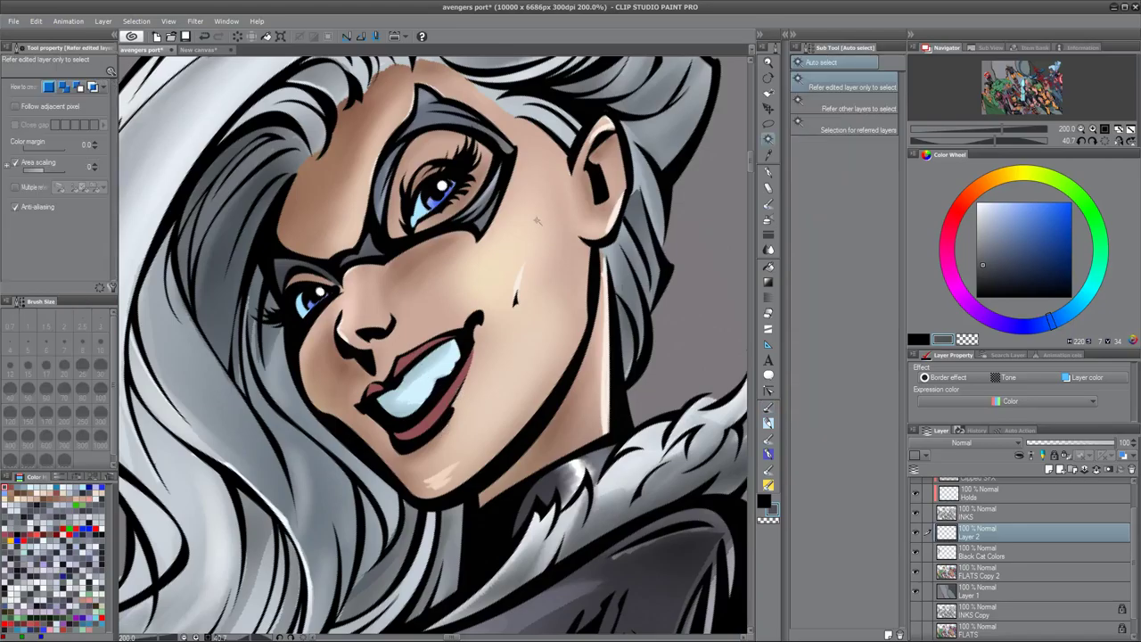
left_click(437, 416)
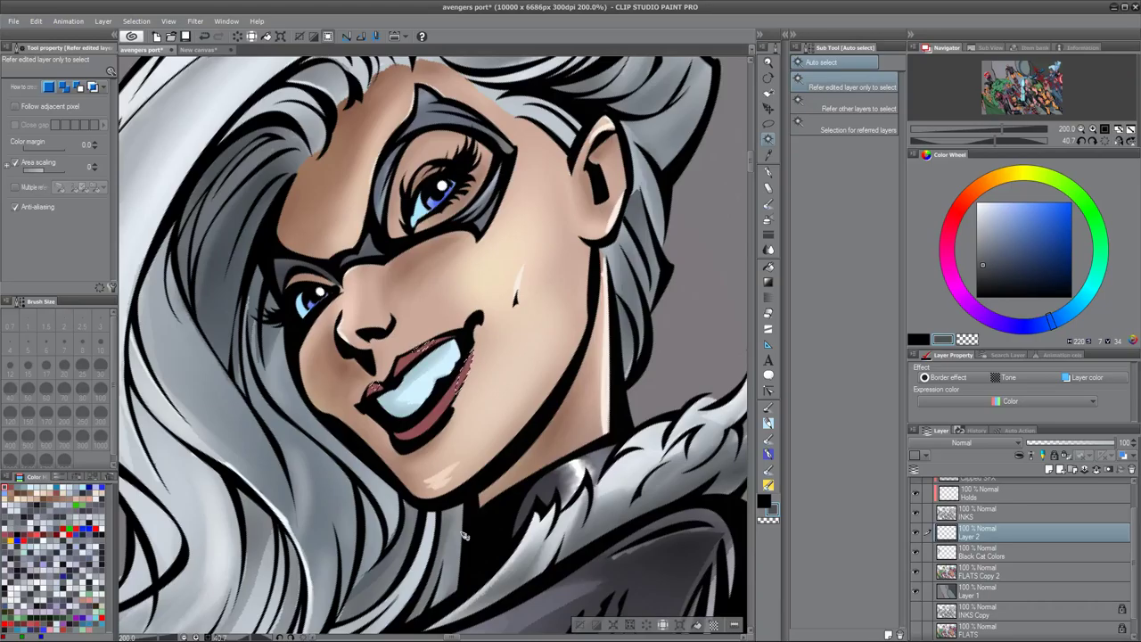
key("ctrl+d")
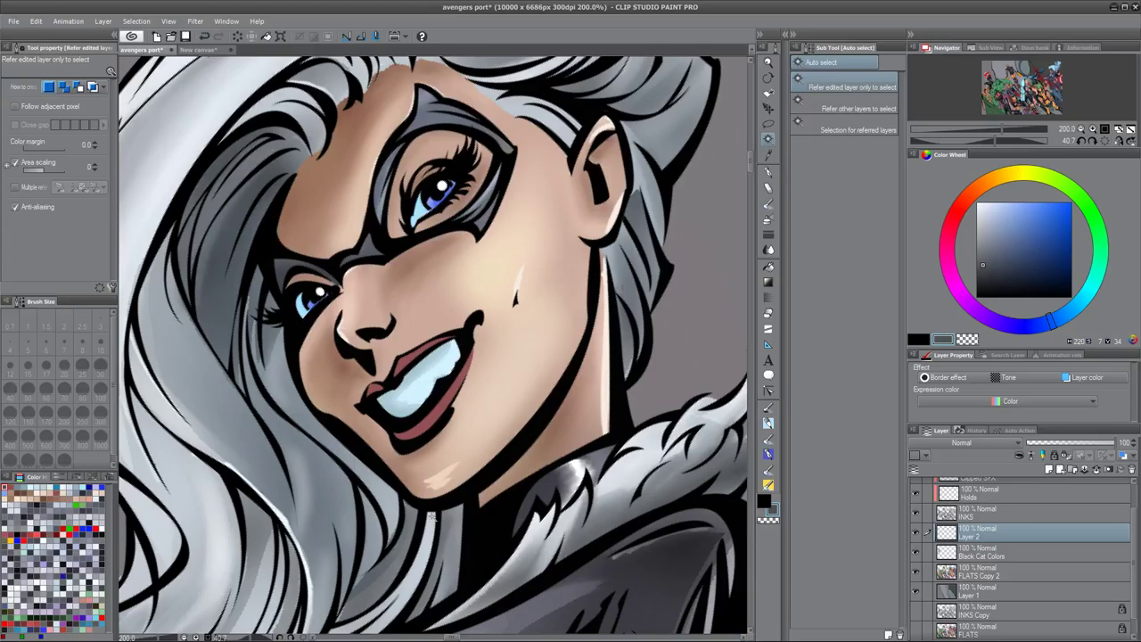
scroll(432, 515, "down", 6)
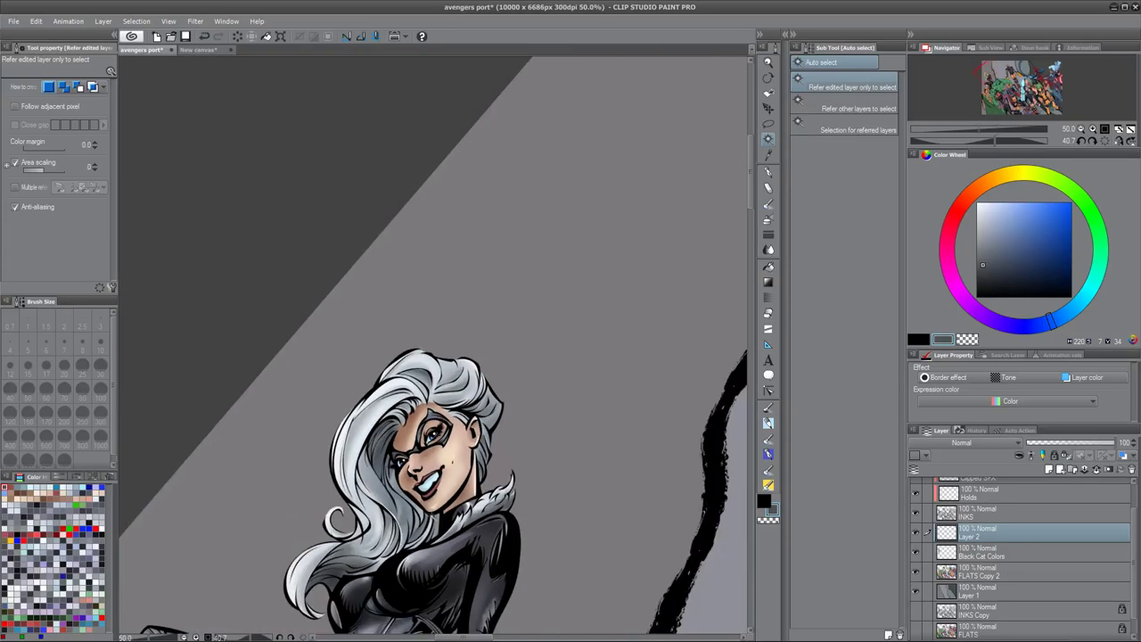
- Sample the woman's lower lip colour for the SOFT - Airbrush and lighten it to a pale pink (H 357, S 32, V 86)
scroll(432, 515, "up", 6)
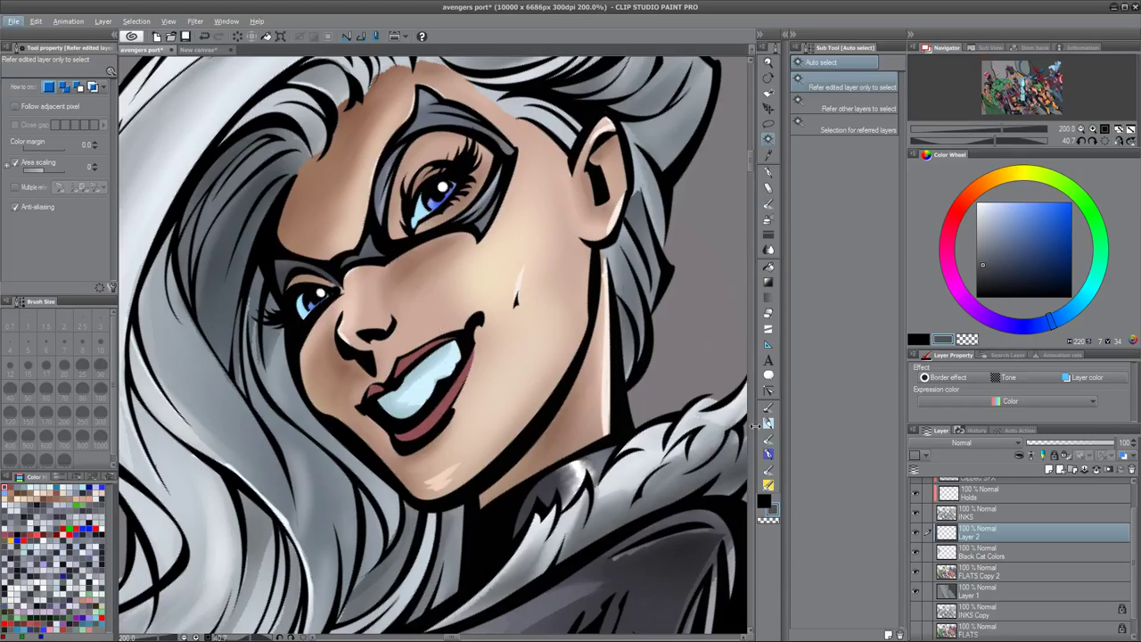
left_click(768, 423)
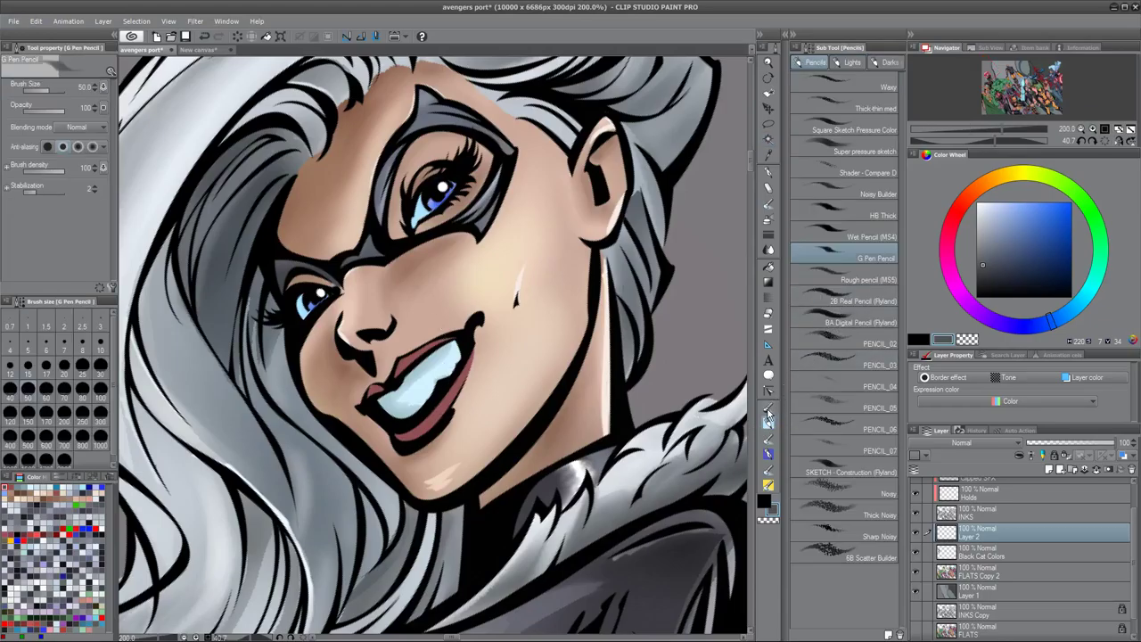
left_click(768, 408)
left_click(824, 335)
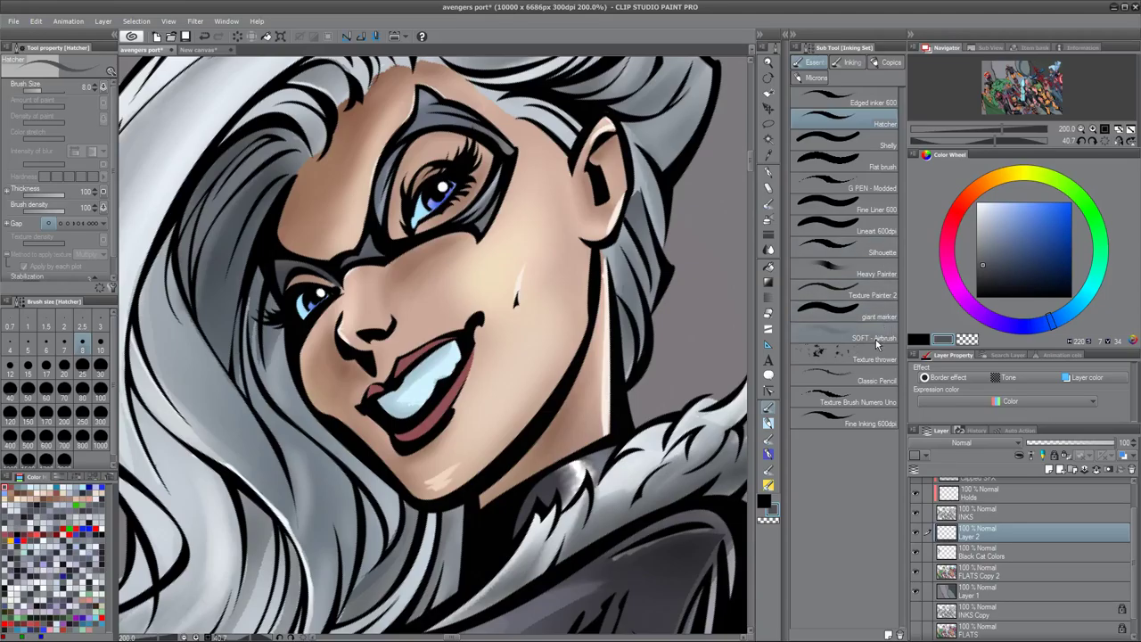
left_click(440, 415, "alt")
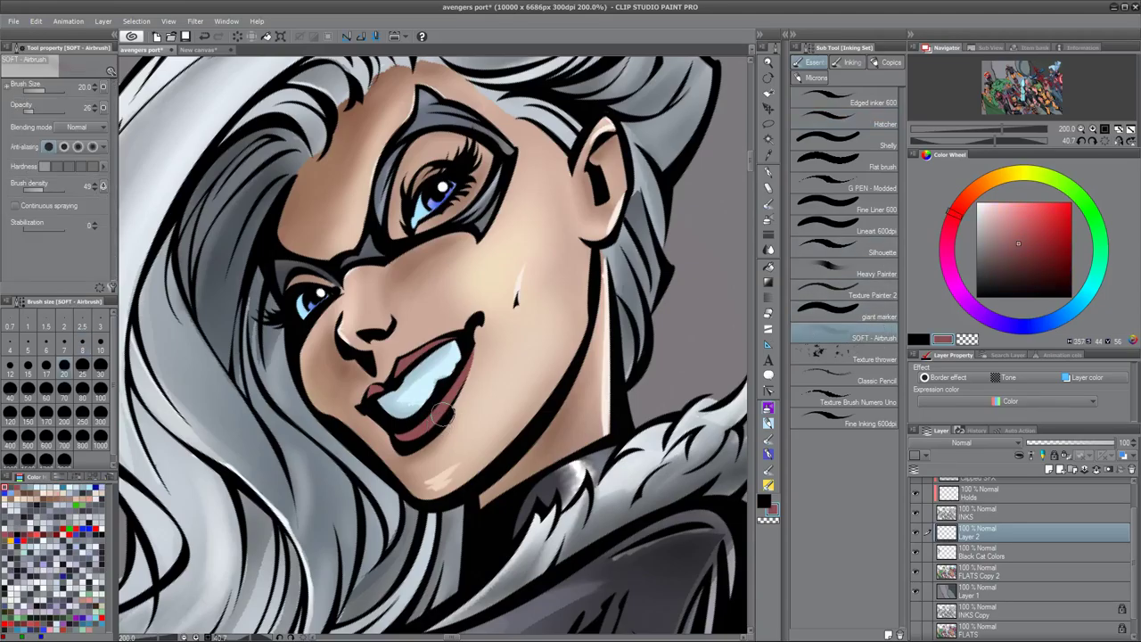
left_click_drag(1019, 238, 1006, 215)
- Paint pale pink highlights on the woman's lips with the airbrush at opacity 100, reducing the brush size to 8
mouse_move(447, 401)
left_mouse_down()
mouse_move(424, 422)
mouse_move(447, 416)
left_mouse_up()
key("ctrl+z")
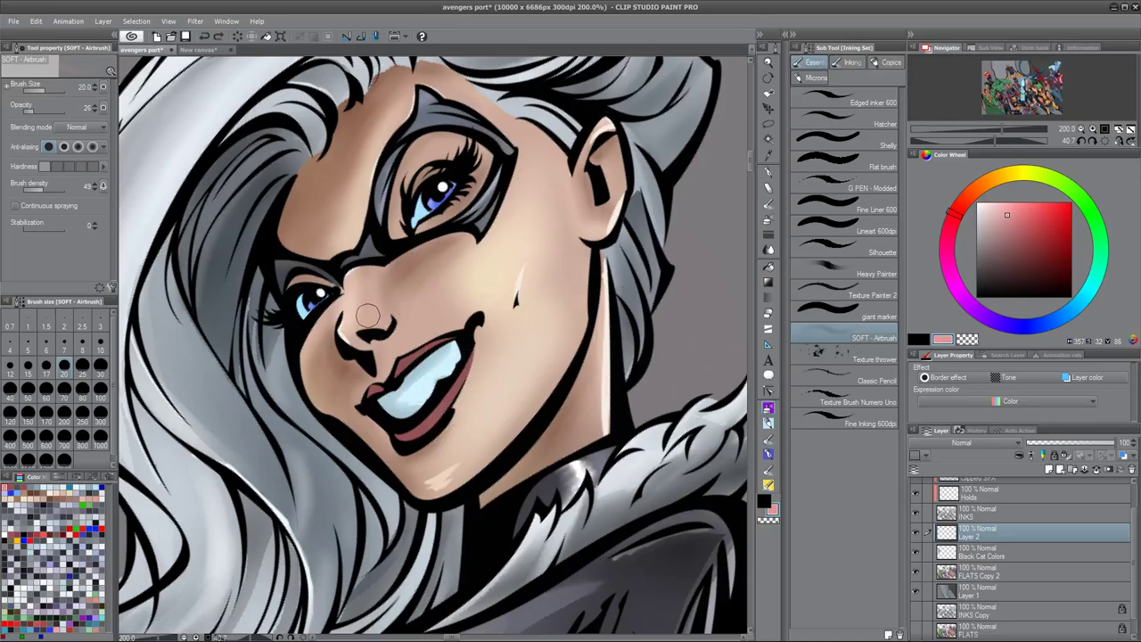
left_click_drag(30, 110, 114, 105)
left_click_drag(430, 413, 437, 412)
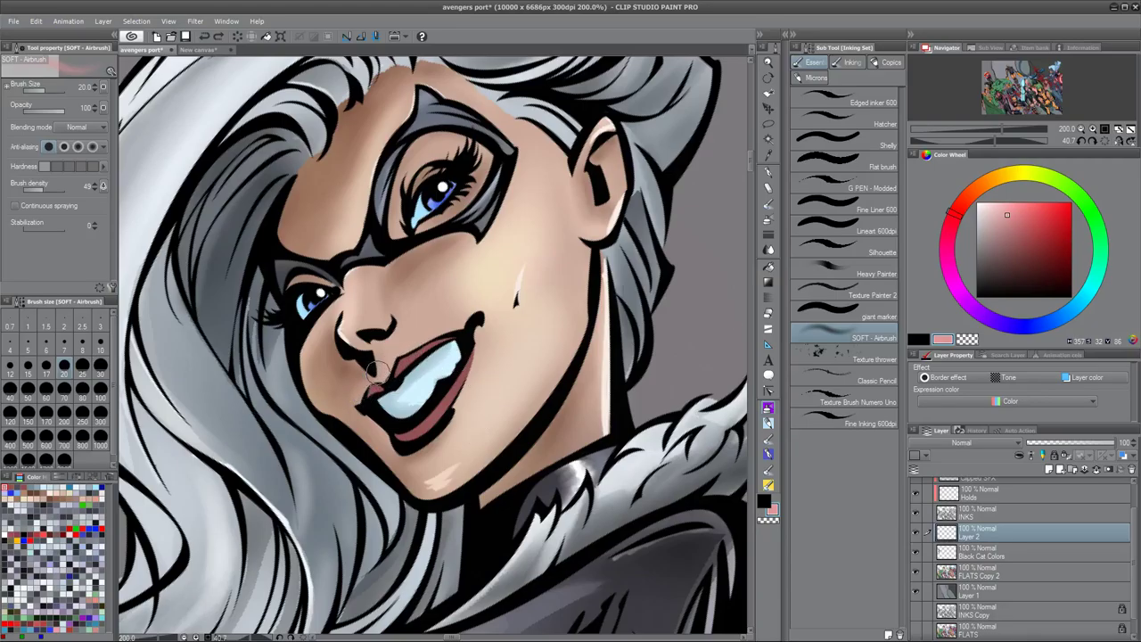
key("bracketleft")
key("bracketleft")
key("bracketleft")
key("bracketleft")
left_click_drag(378, 383, 383, 380)
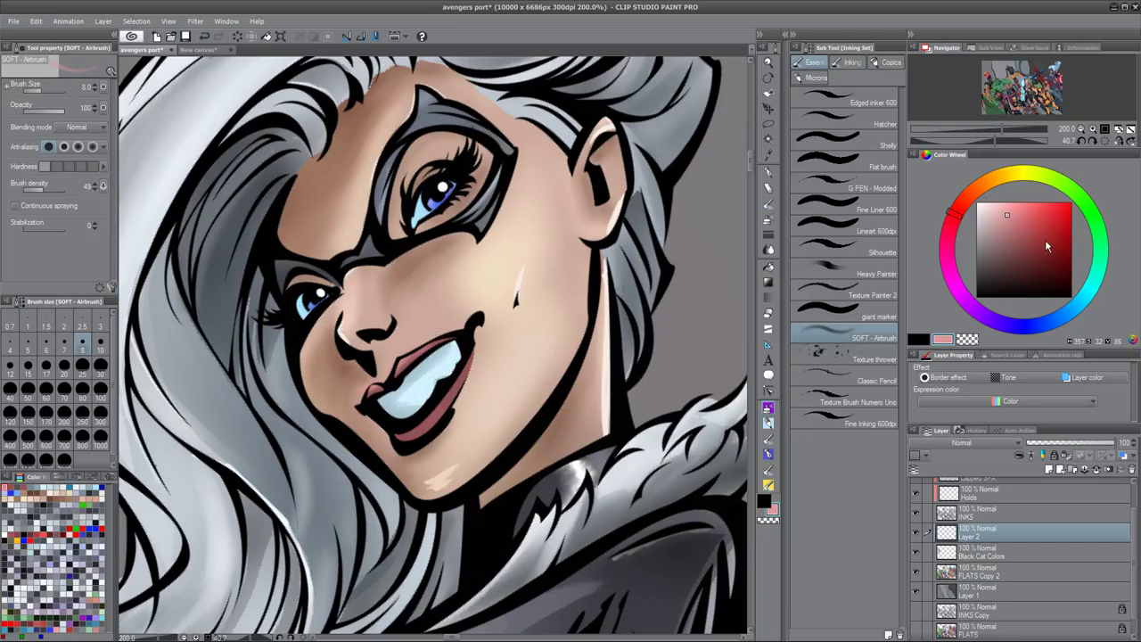
- Shade the edges of the woman's lips in dark red (H 357, S 56, V 28), and add a lighter pink along the lower lip
left_click(1029, 270)
mouse_move(401, 373)
left_mouse_down()
mouse_move(441, 347)
mouse_move(359, 412)
mouse_move(377, 394)
mouse_move(346, 417)
left_mouse_up()
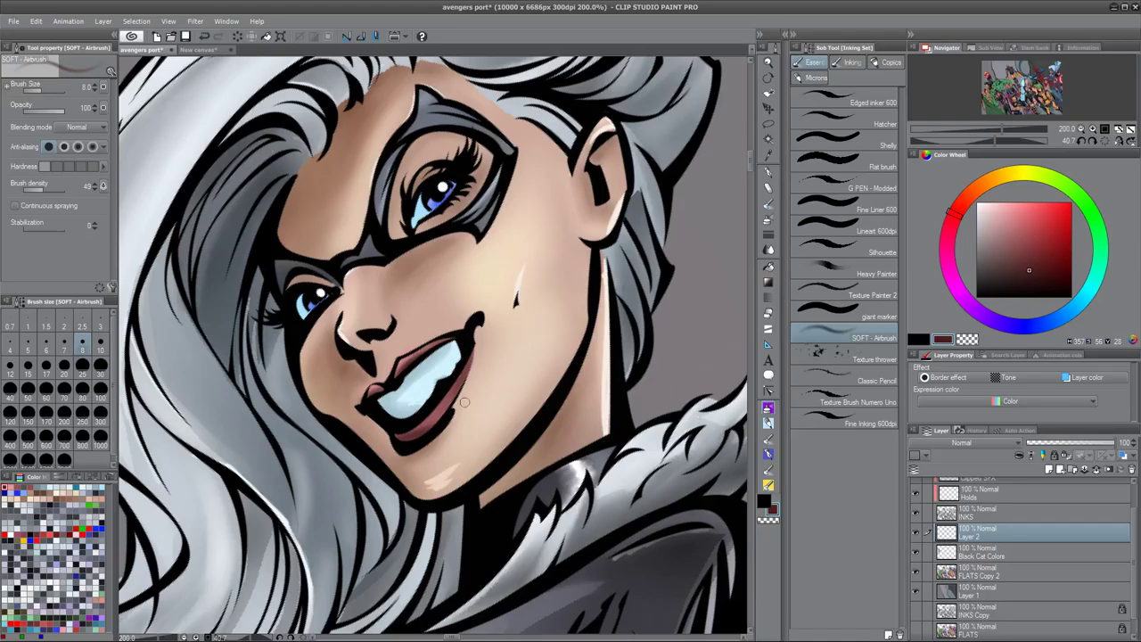
left_click_drag(1023, 247, 1001, 216)
left_click_drag(449, 388, 417, 420)
- Blend the lower lip's shading with a medium red (H 357, S 49, V 44)
left_click(1022, 255)
left_click_drag(1021, 252, 1023, 255)
left_click_drag(429, 426, 465, 378)
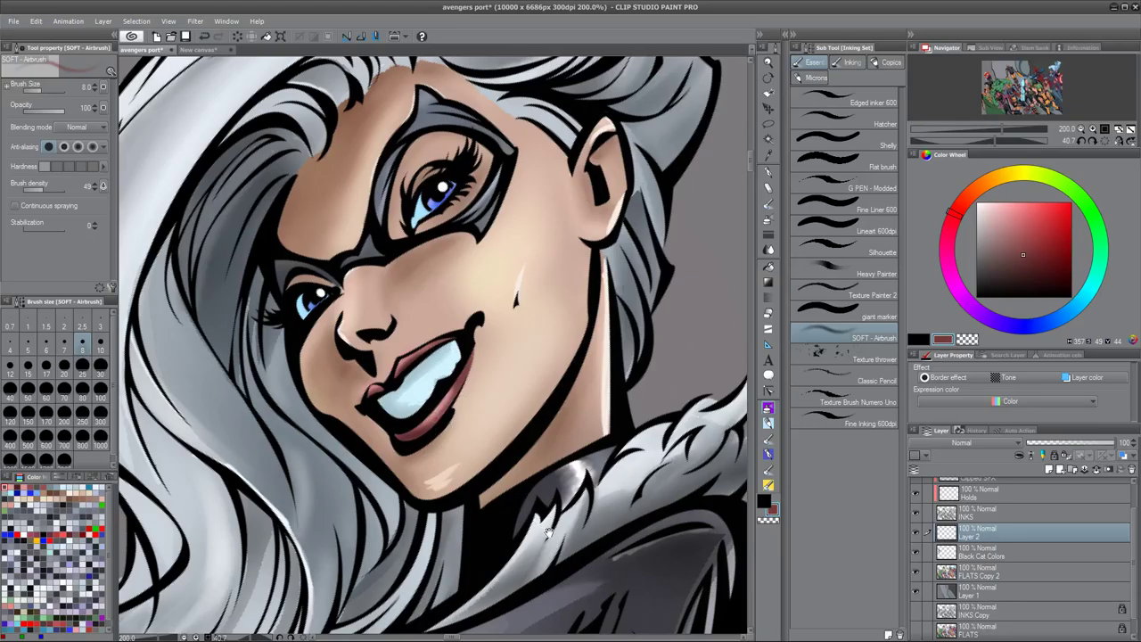
- Darken the lower lip's edge near the mouth corner with a very dark red (H 357, S 71, V 17) at brush size 3
left_click_drag(549, 533, 539, 479)
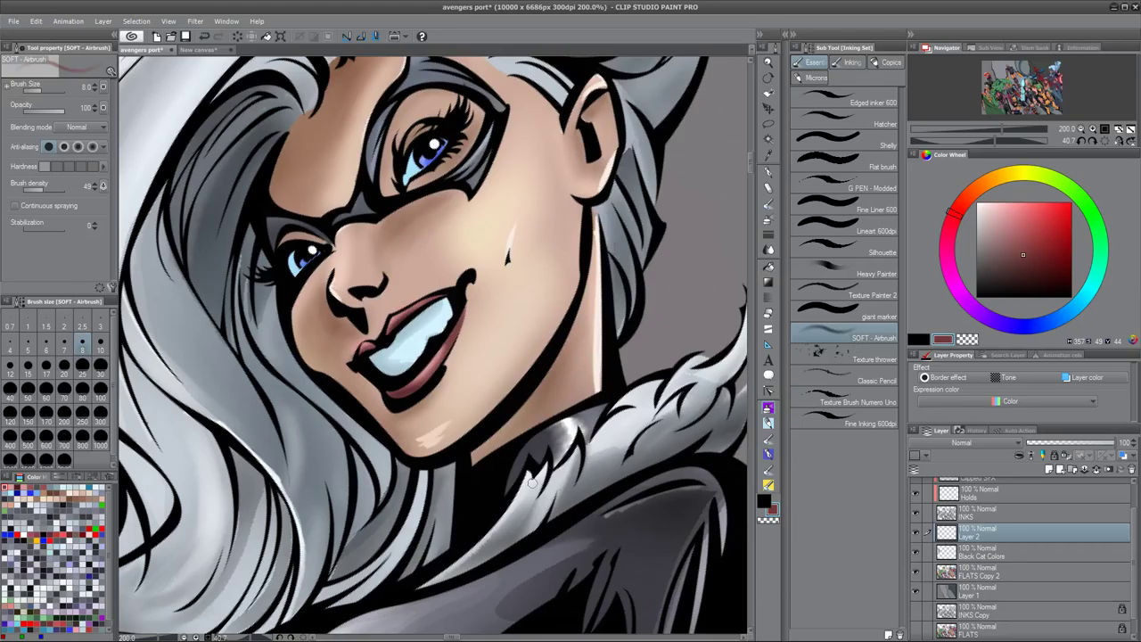
left_click(1044, 276)
mouse_move(1044, 278)
left_mouse_down()
mouse_move(1021, 286)
mouse_move(1044, 280)
left_mouse_up()
key("[")
key("bracketleft")
key("bracketleft")
key("bracketleft")
key("bracketleft")
key("bracketleft")
key("bracketleft")
key("bracketleft")
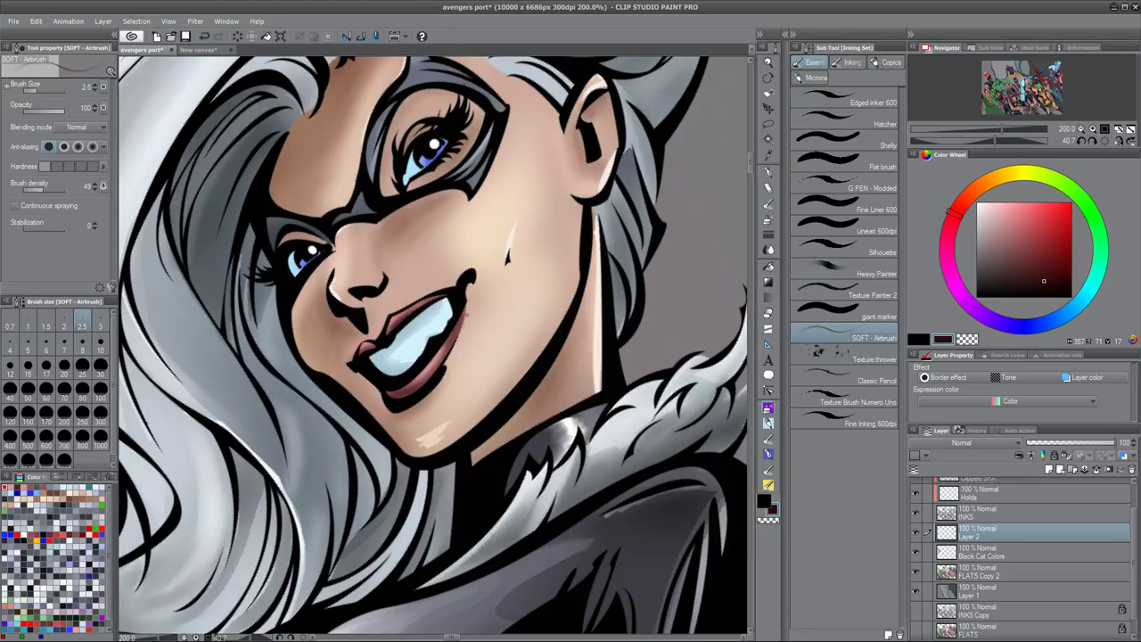
key("bracketright")
key("bracketright")
key("bracketright")
left_click_drag(467, 306, 461, 337)
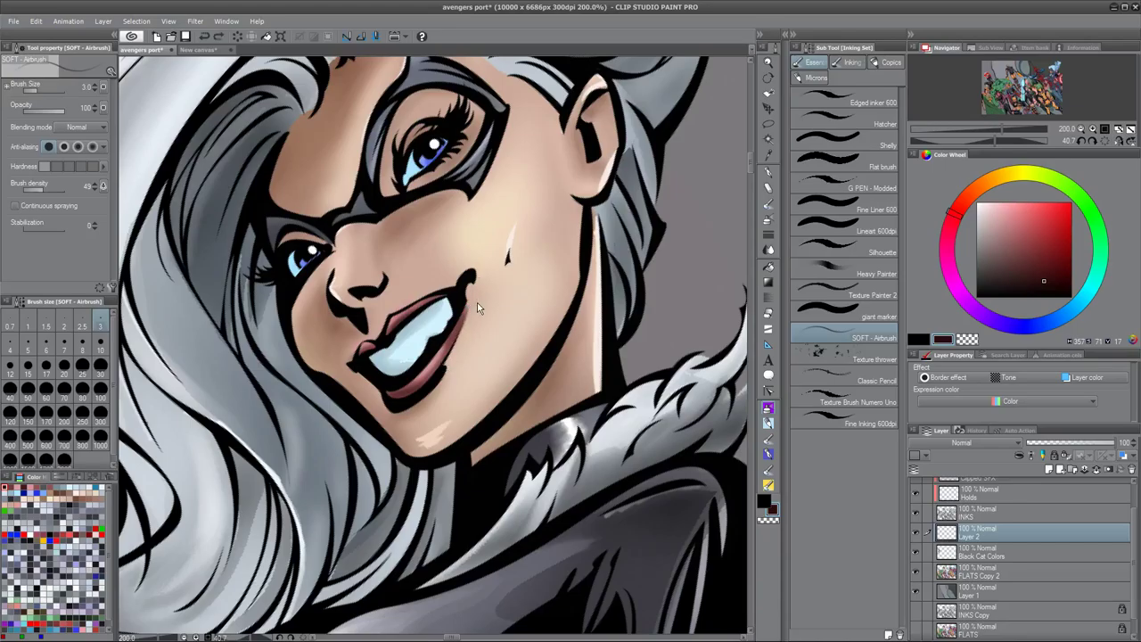
left_click_drag(468, 308, 459, 329)
- Examine the colouring of the woman's face, hair and full figure beside the green giant
left_click_drag(457, 483, 518, 460)
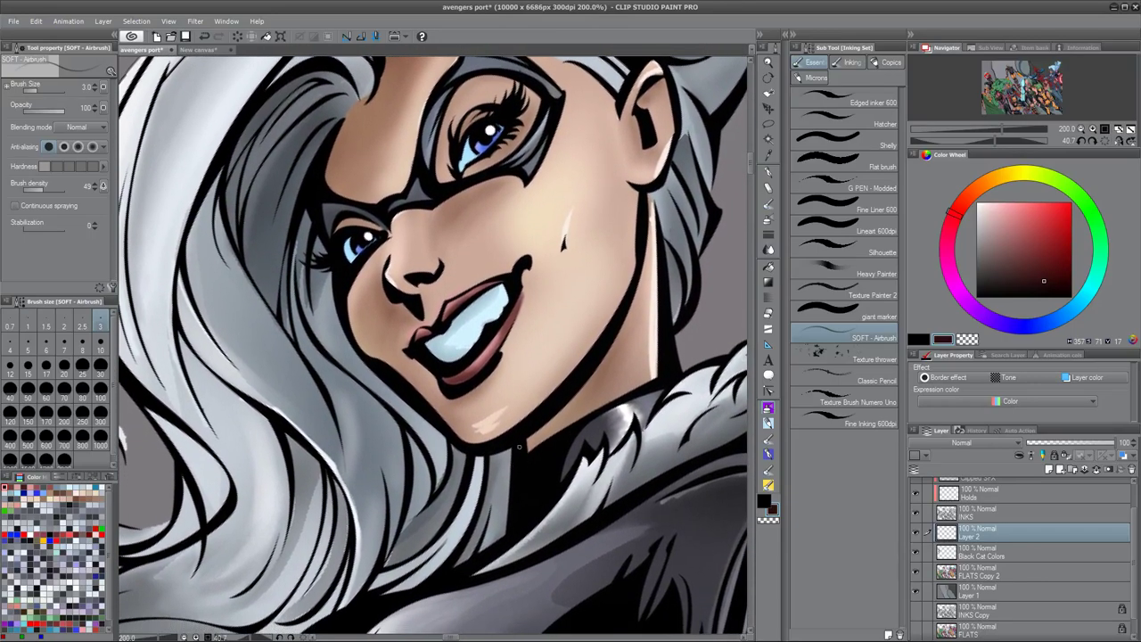
scroll(519, 456, "down", 1)
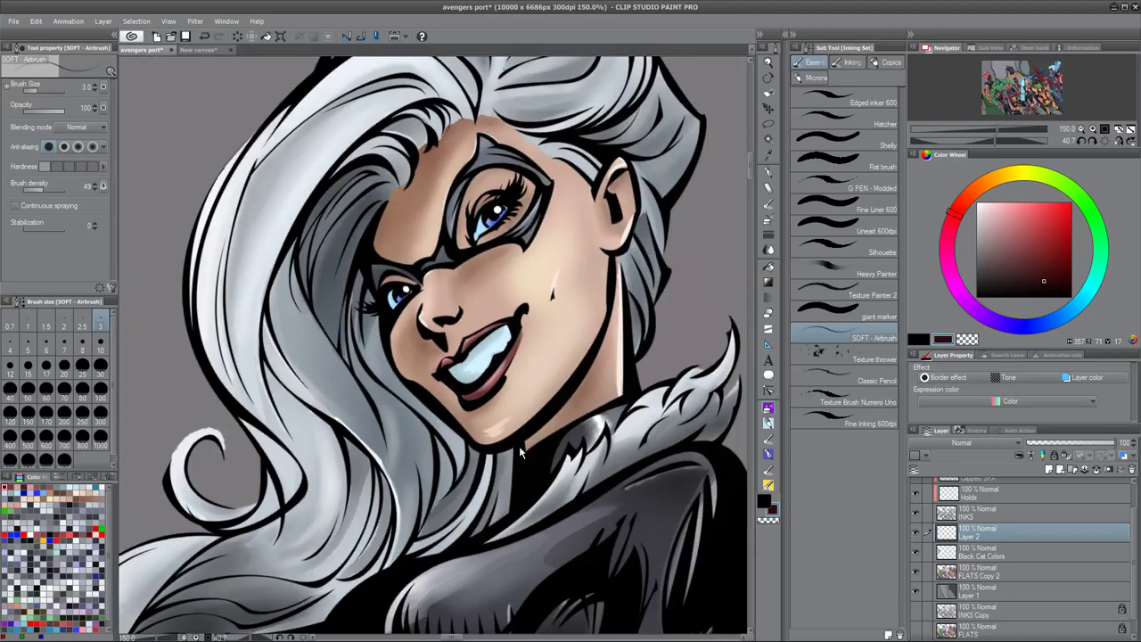
scroll(521, 453, "down", 3)
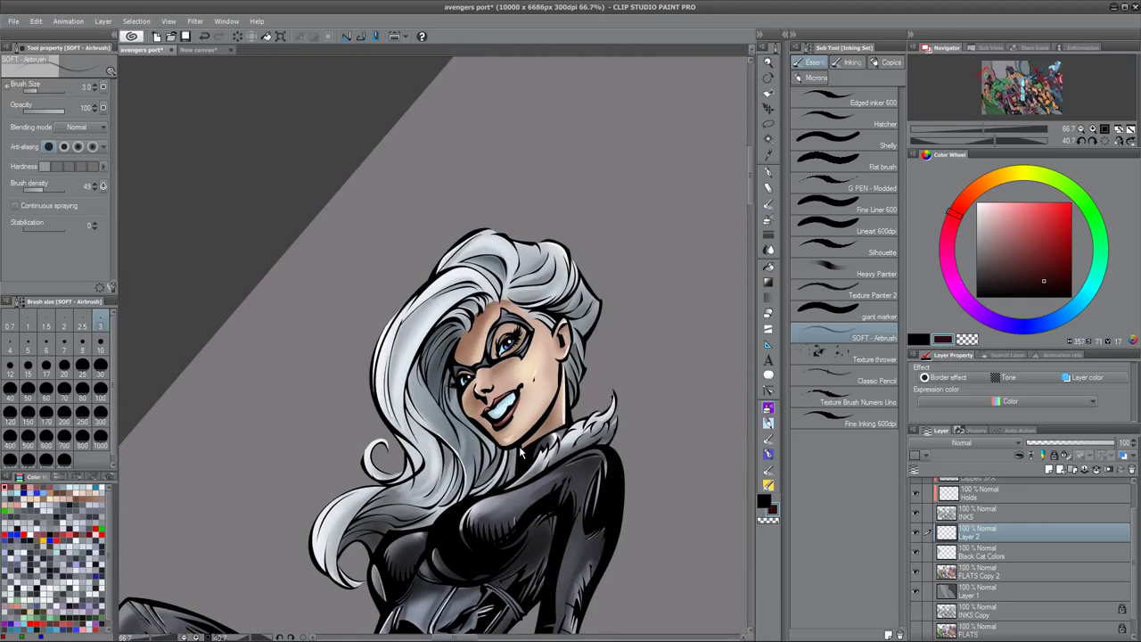
key("shift+space")
left_click_drag(658, 354, 590, 250)
key("shift+space")
left_click_drag(668, 305, 666, 279)
key("space")
left_click_drag(598, 415, 439, 365)
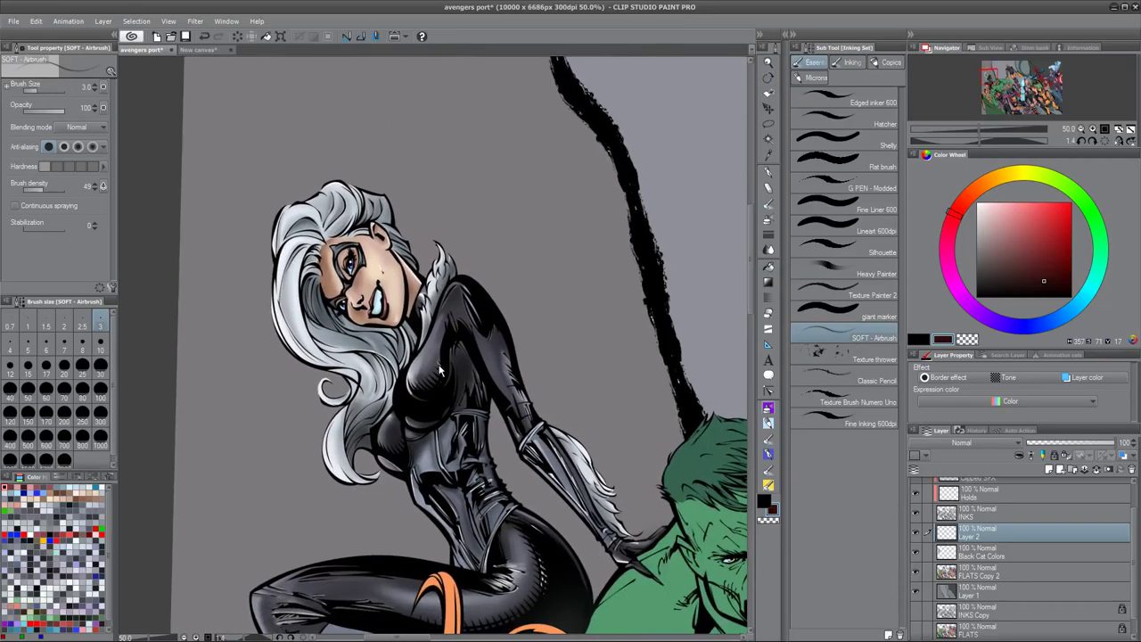
scroll(438, 372, "down", 5)
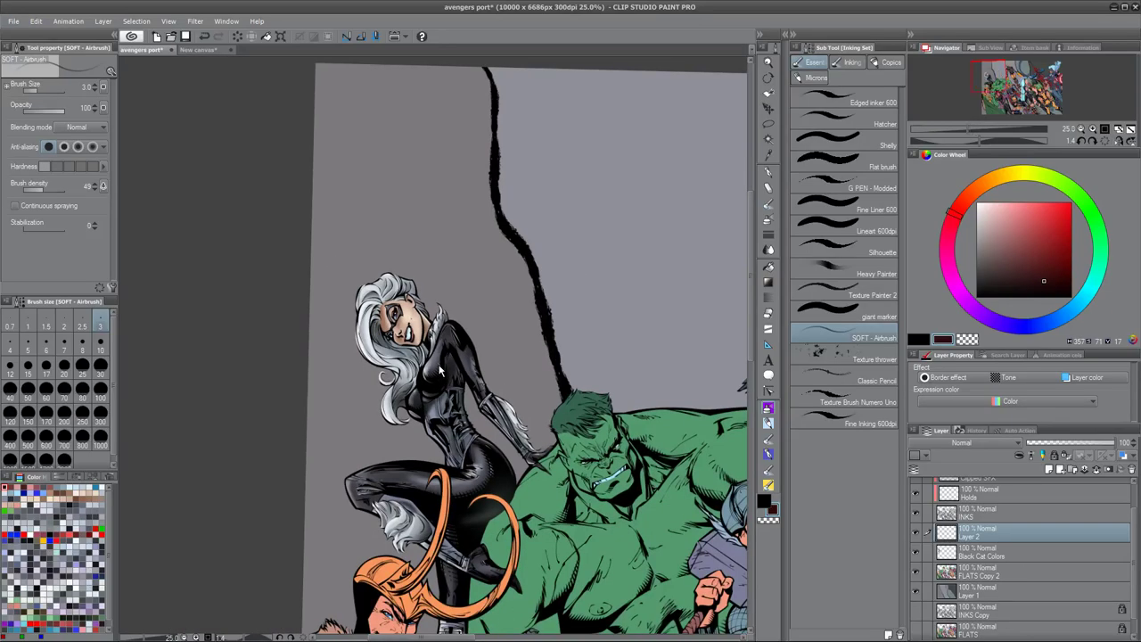
scroll(439, 372, "up", 2)
scroll(438, 373, "up", 1)
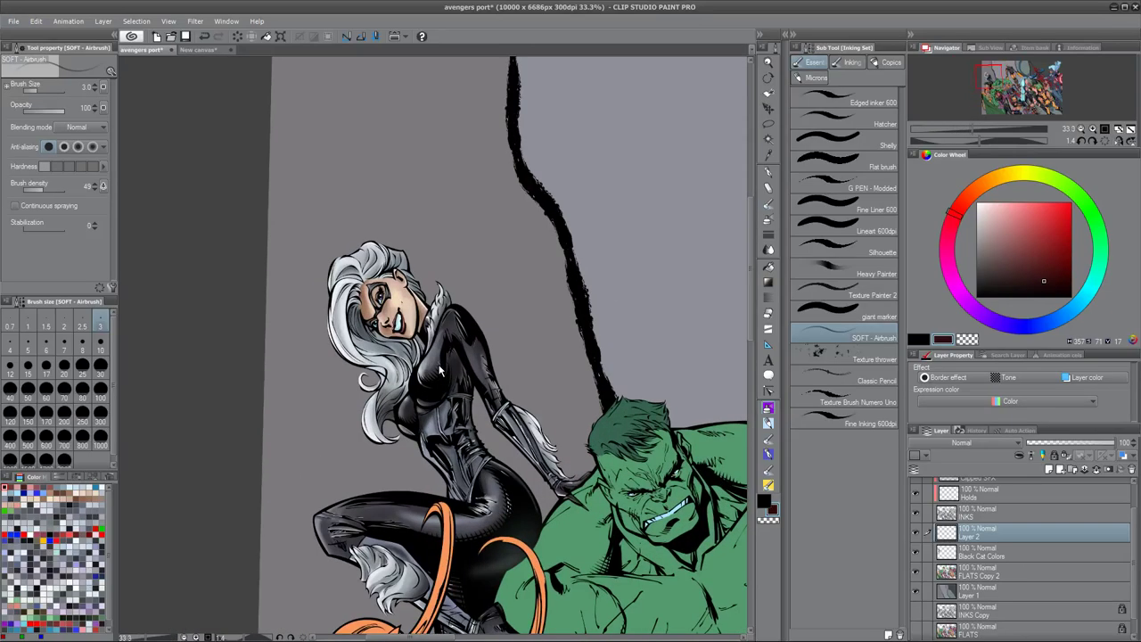
scroll(438, 372, "down", 2)
scroll(438, 372, "up", 2)
left_click_drag(481, 515, 450, 341)
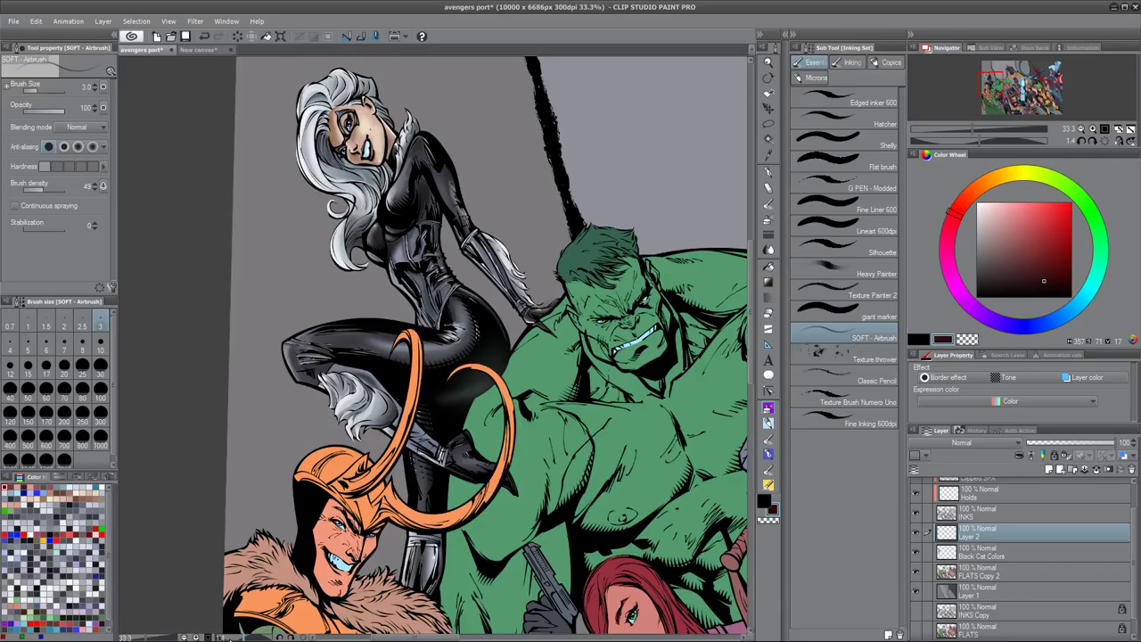
- Look over the whole group illustration and inspect the characters around the glowing sword up close
key("ctrl+minus")
key("ctrl+minus")
key("ctrl+minus")
key("ctrl+minus")
key("ctrl+minus")
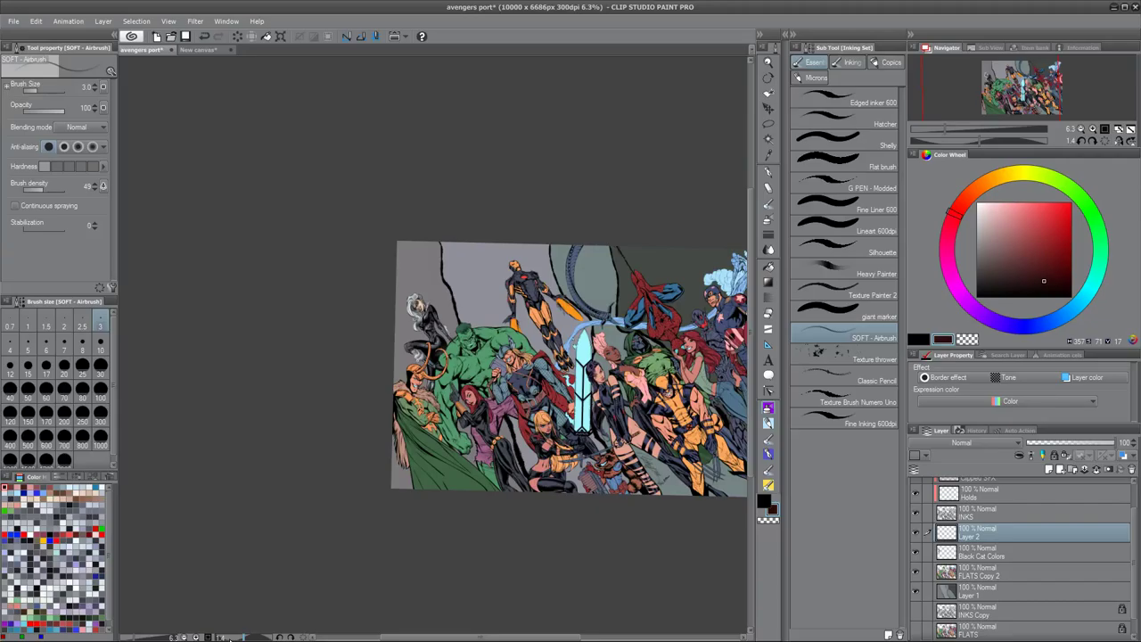
key("shift+space")
left_click_drag(614, 342, 614, 333)
key("space")
left_click_drag(624, 384, 477, 365)
key("shift+space")
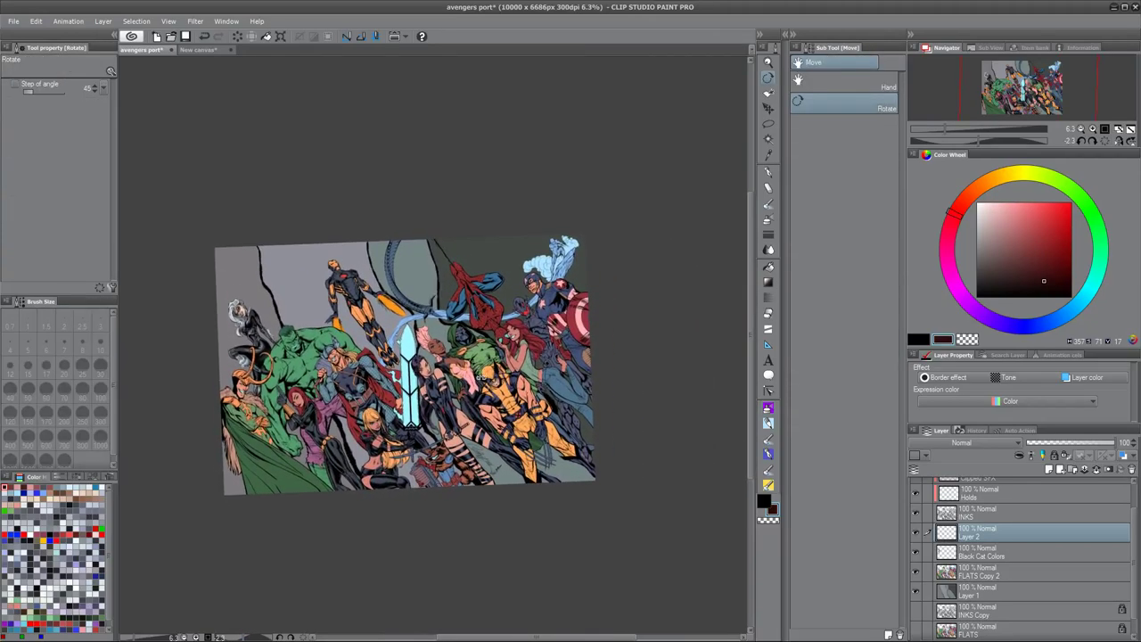
key("b")
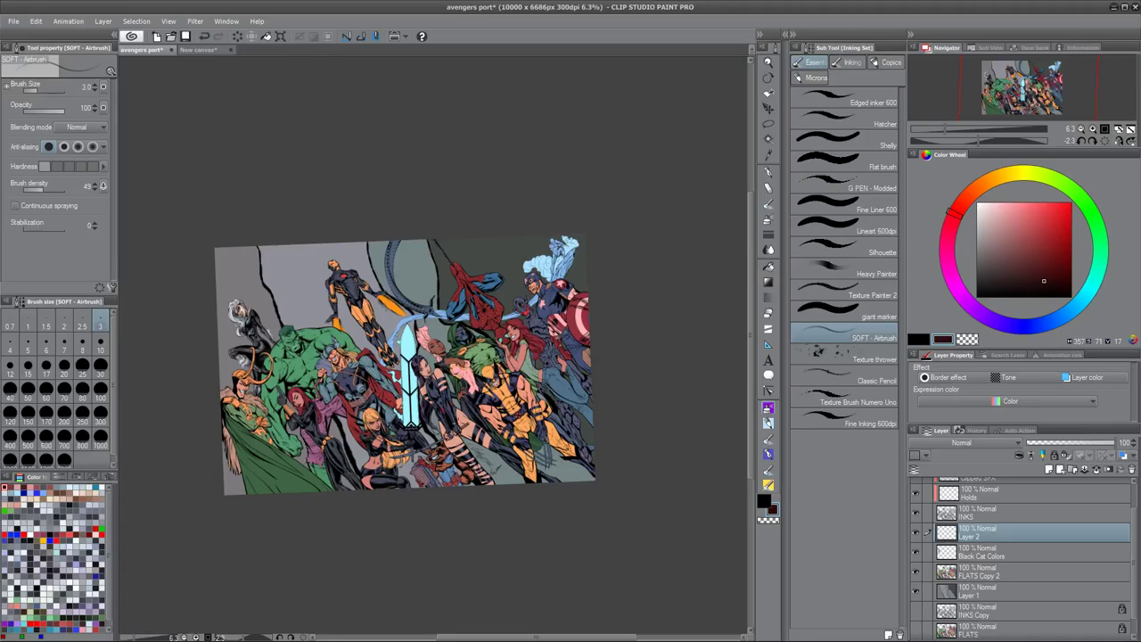
scroll(458, 427, "up", 4)
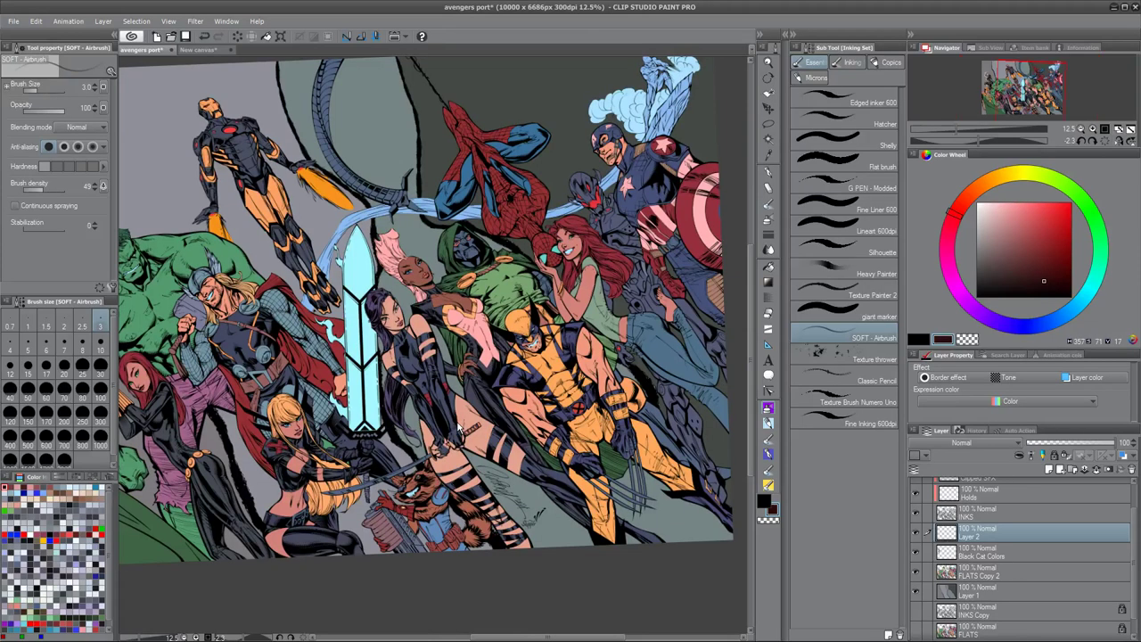
left_click_drag(446, 533, 354, 321)
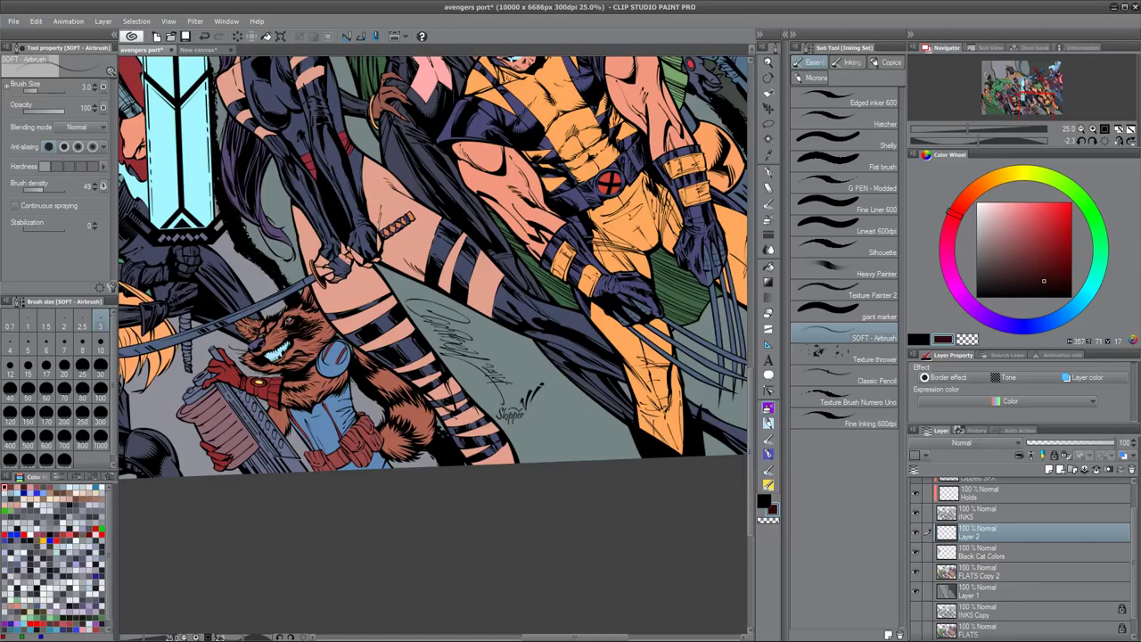
scroll(474, 338, "down", 2)
scroll(449, 365, "up", 2)
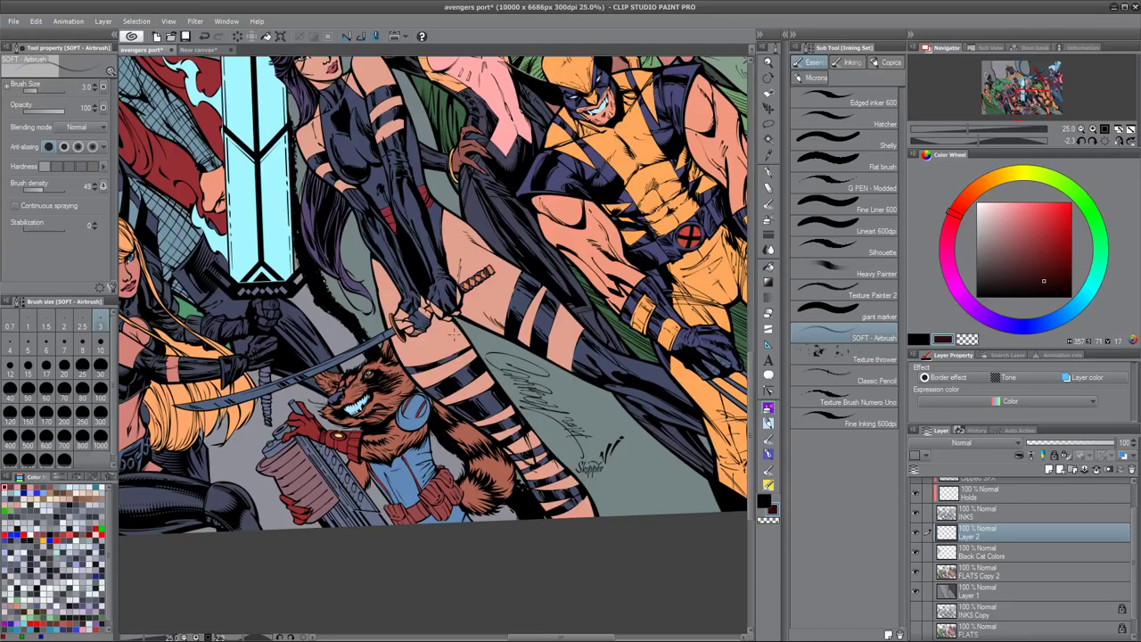
left_click_drag(402, 397, 528, 374)
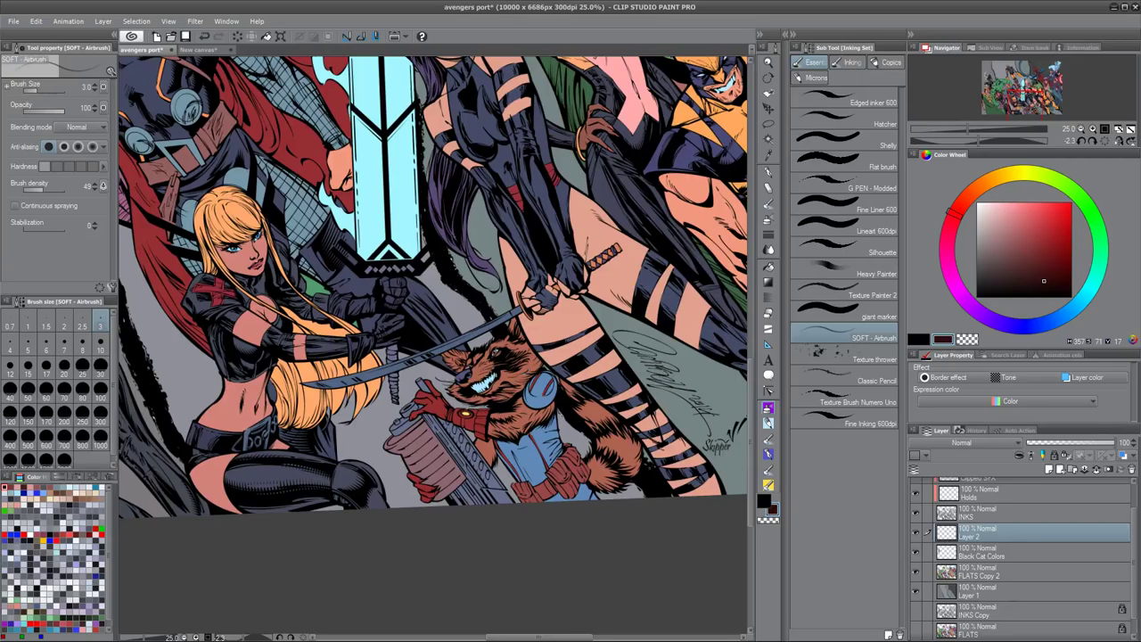
left_click_drag(385, 219, 381, 438)
left_click_drag(485, 346, 480, 522)
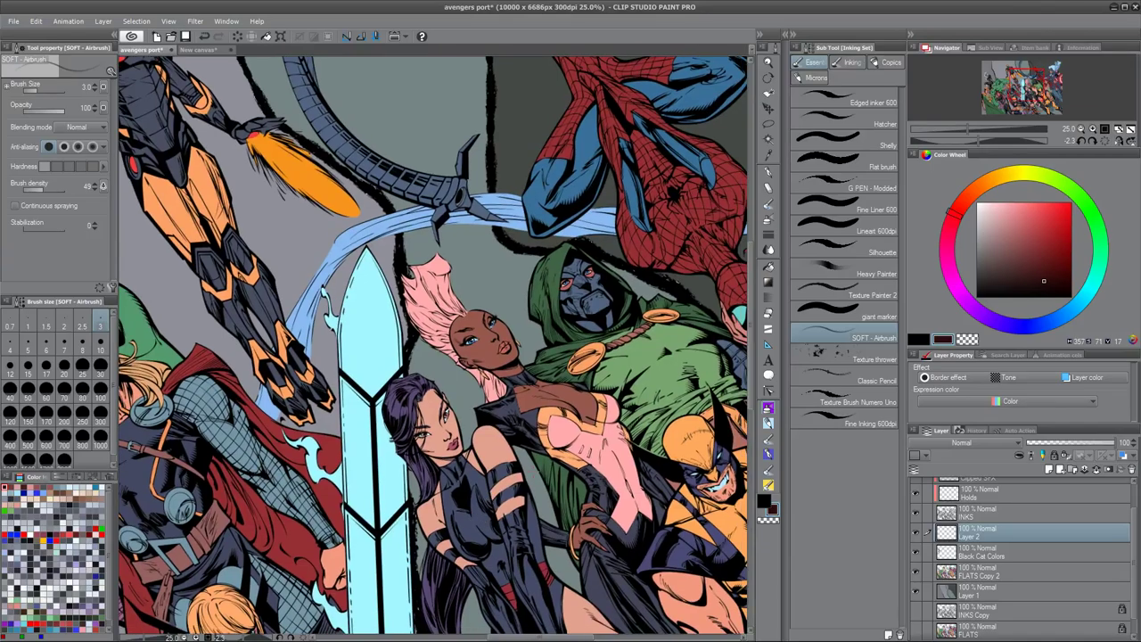
- Make the Black Cat Colors layer the active layer
left_click(1002, 553)
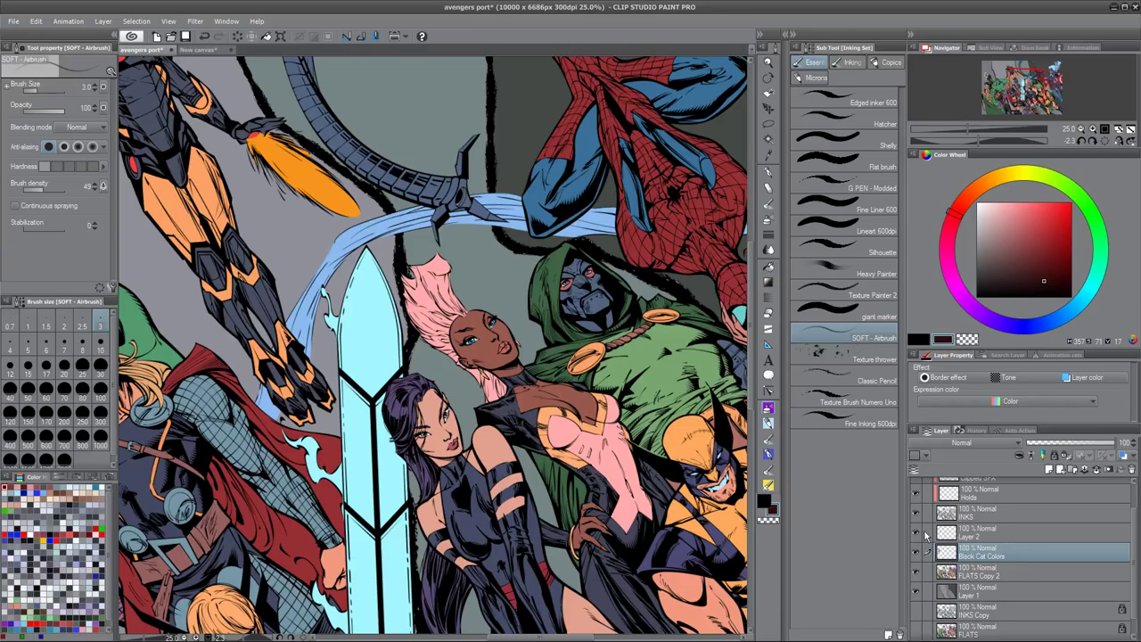
key("ctrl+minus")
key("ctrl+minus")
key("ctrl+plus")
left_click_drag(417, 473, 500, 405)
key("shift+space")
left_click_drag(527, 446, 547, 424)
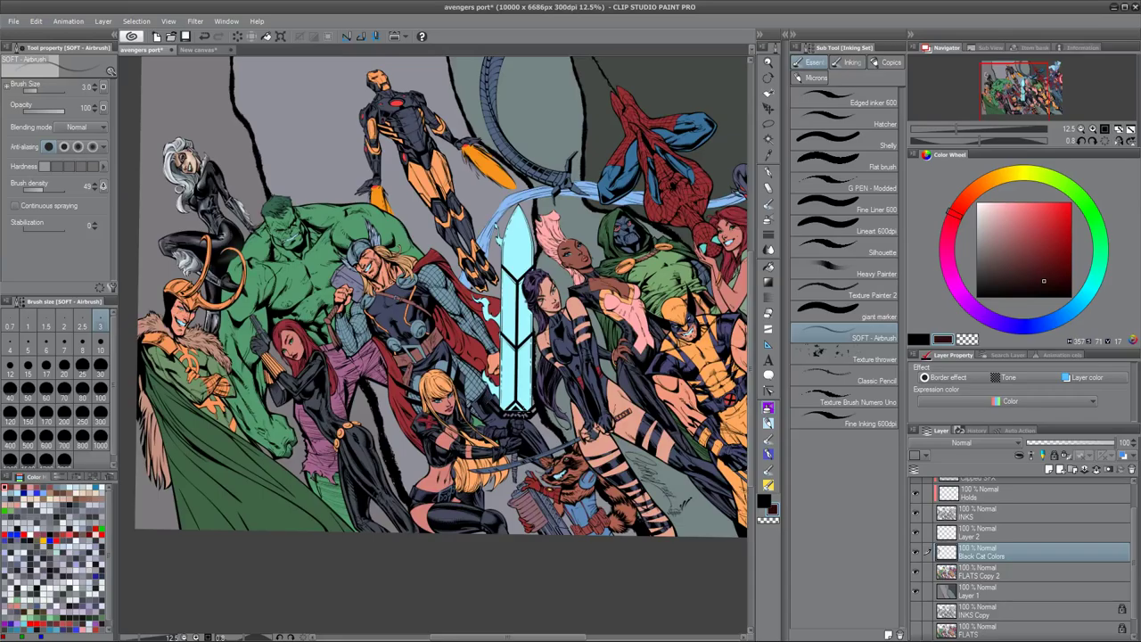
- Switch to the notes canvas and review its Tools, Colors and Detail lists
left_click(198, 50)
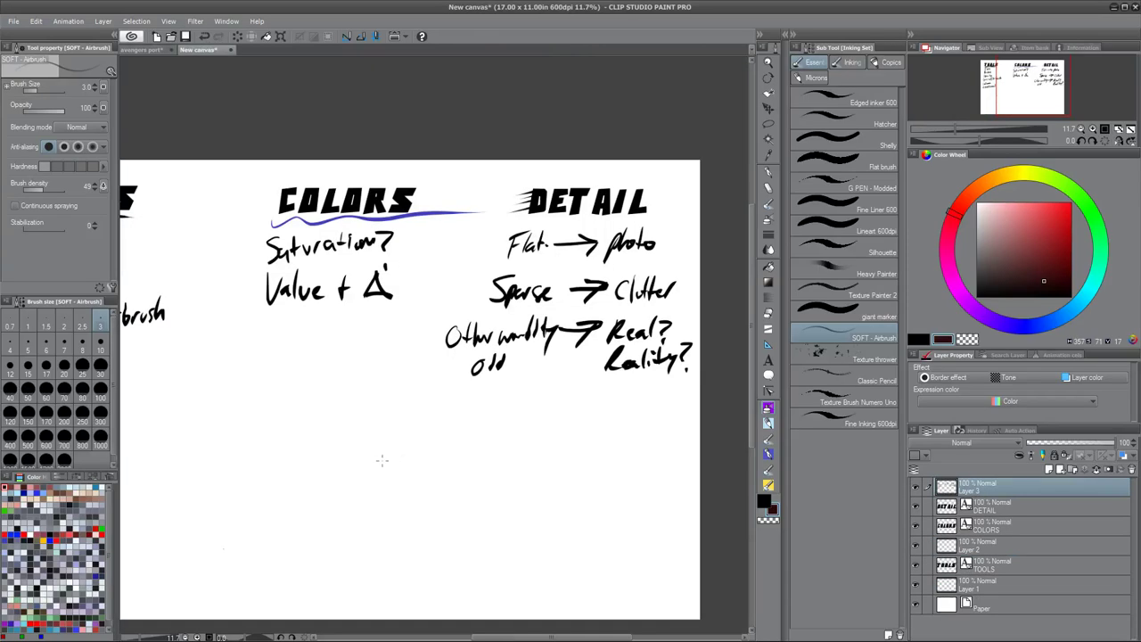
left_click_drag(343, 478, 469, 453)
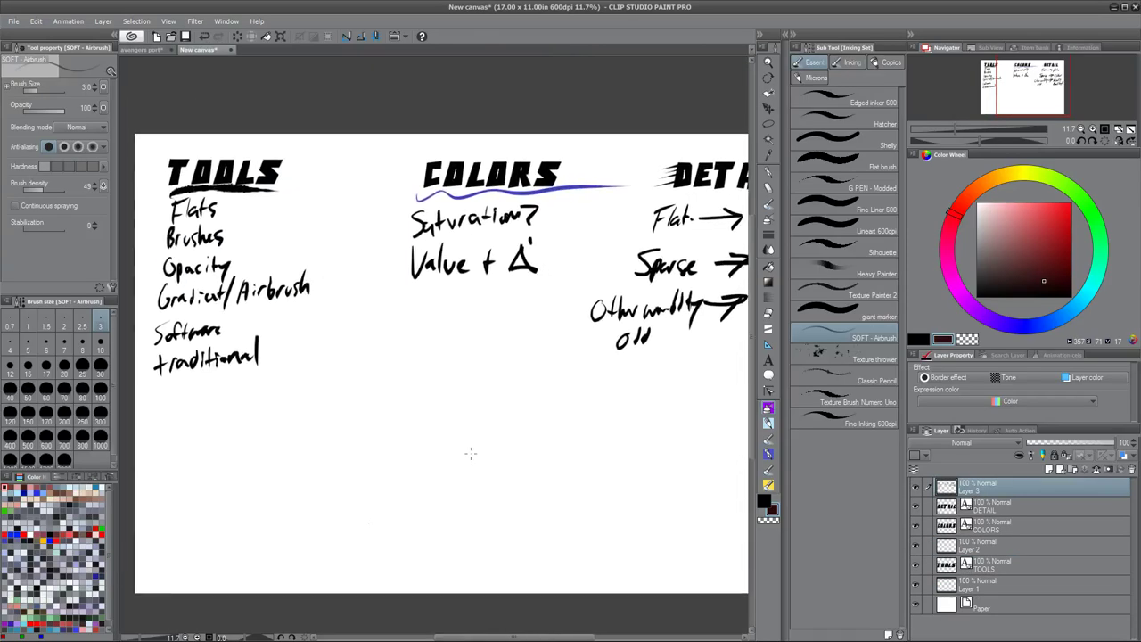
scroll(473, 459, "down", 3)
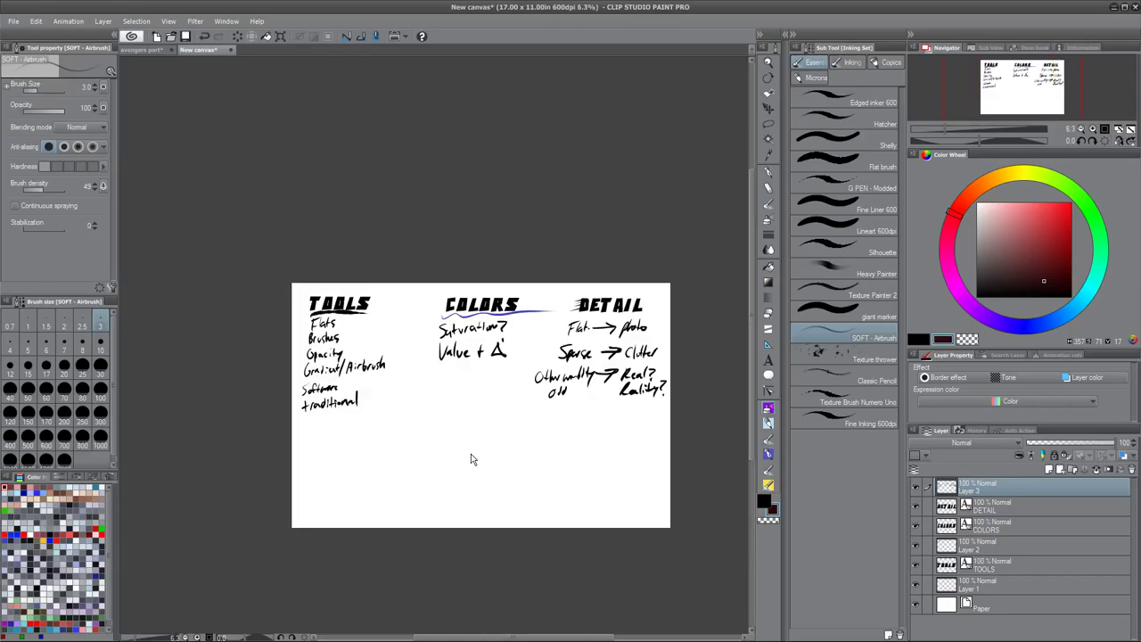
left_click_drag(471, 453, 410, 418)
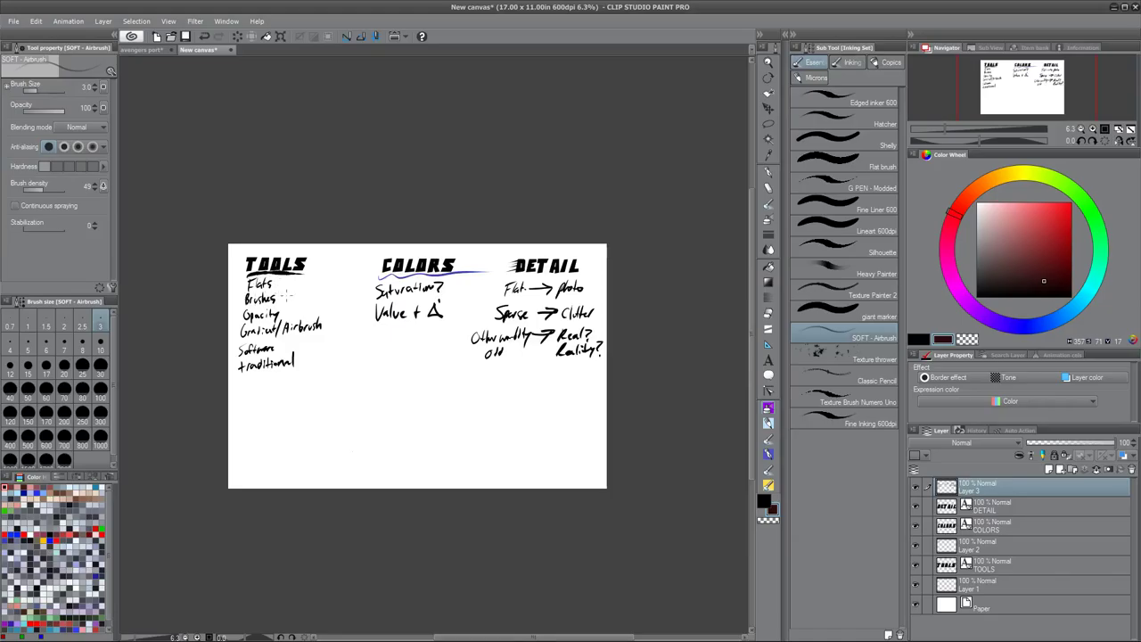
- Return to the Avengers illustration and look over the characters in the middle and on the far side
left_click(142, 49)
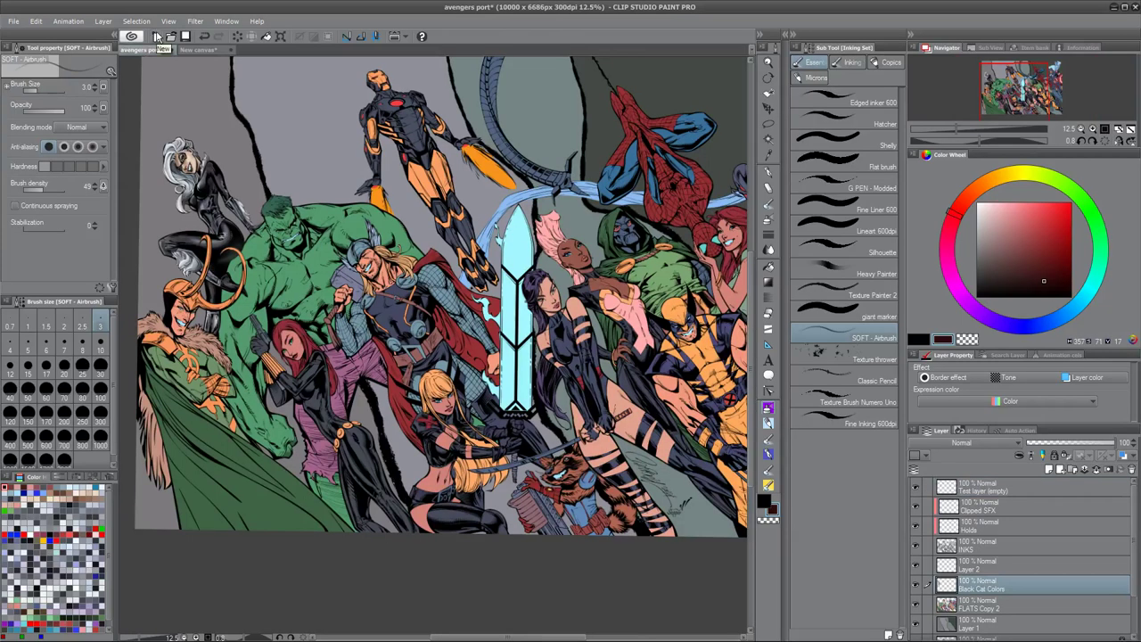
left_click_drag(596, 506, 463, 488)
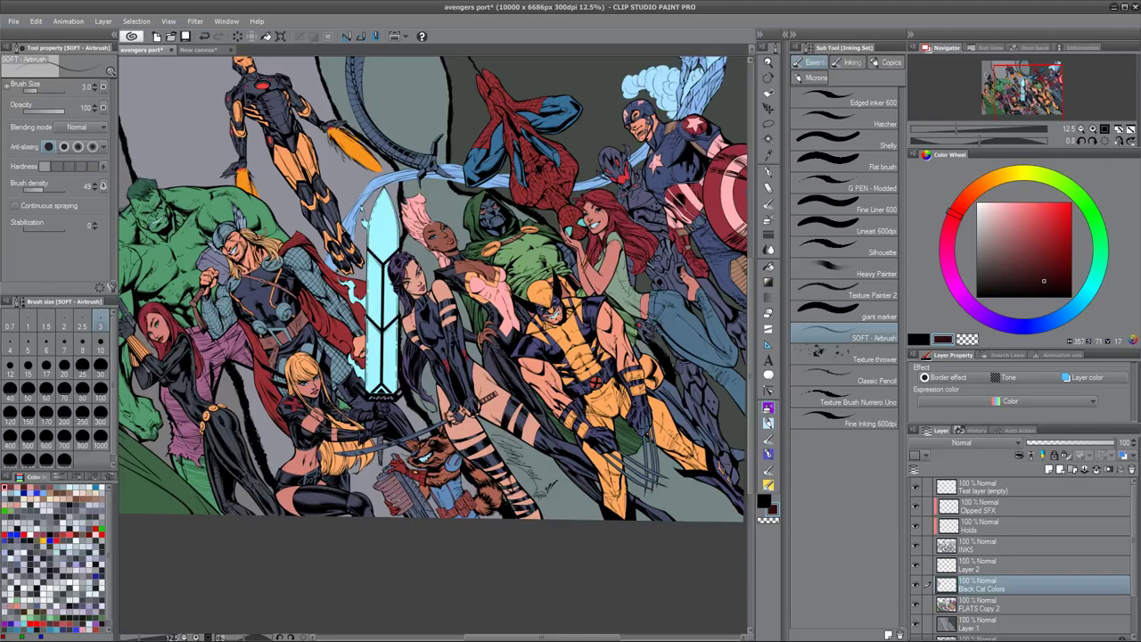
left_click_drag(458, 489, 440, 536)
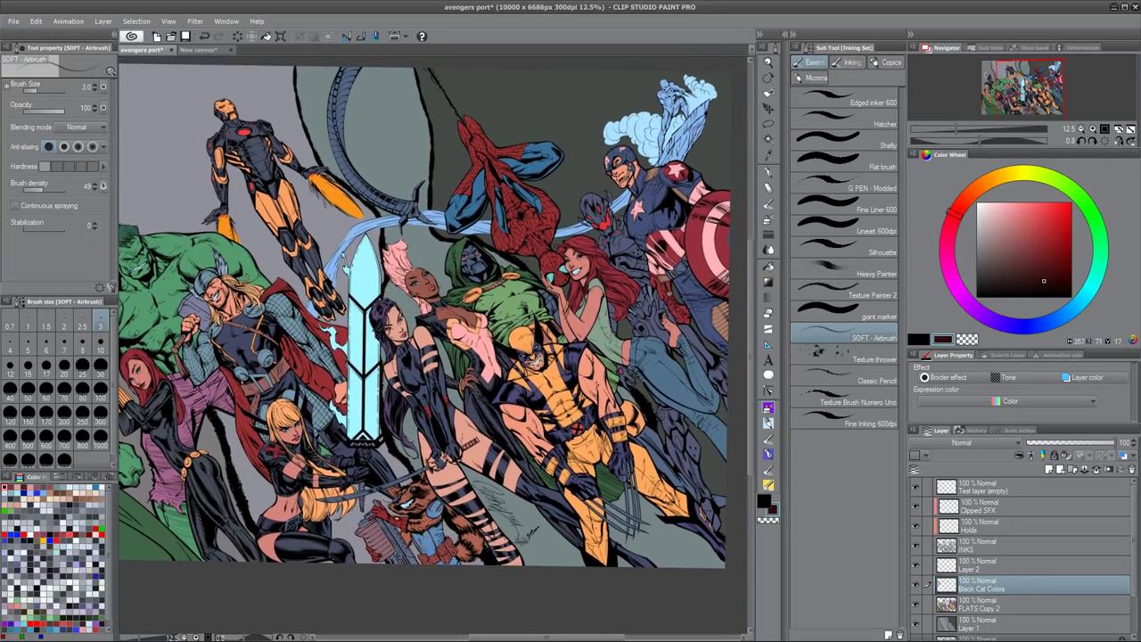